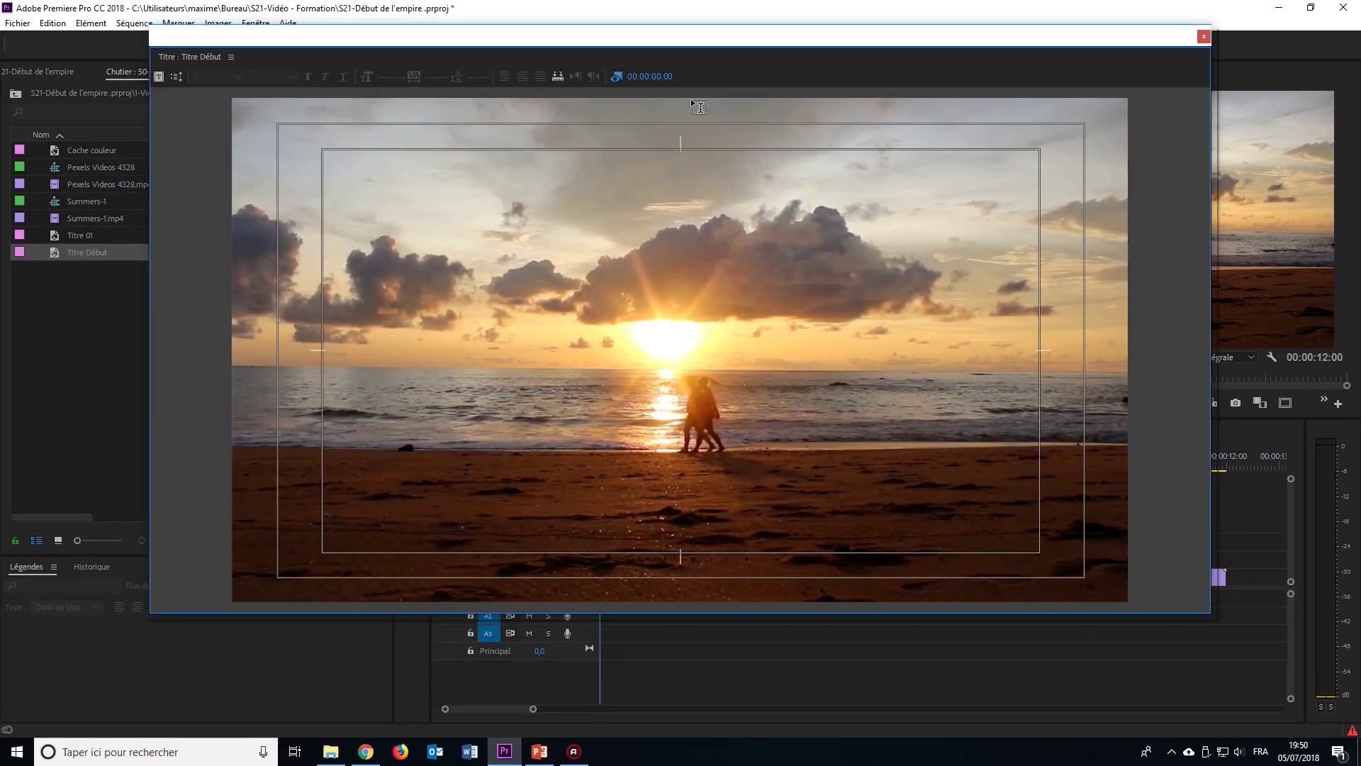
Add the text TEXTE to the Titre Début title with the background video at 00:00:01:17, and close the title window.
{"action": "mouse_move", "coordinate": [668, 83]}
{"action": "left_mouse_down"}
{"action": "mouse_move", "coordinate": [797, 83]}
{"action": "mouse_move", "coordinate": [691, 83]}
{"action": "left_mouse_up"}
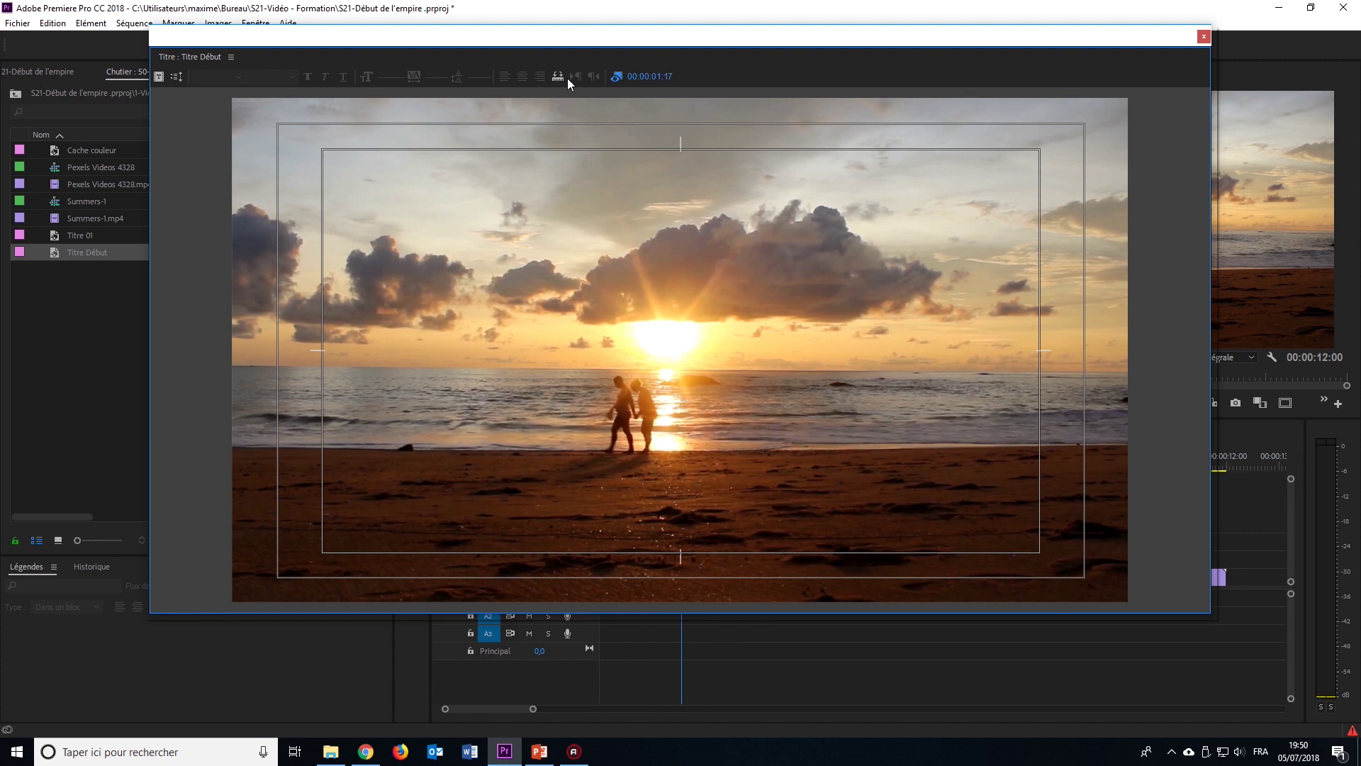
{"action": "left_click", "coordinate": [551, 333]}
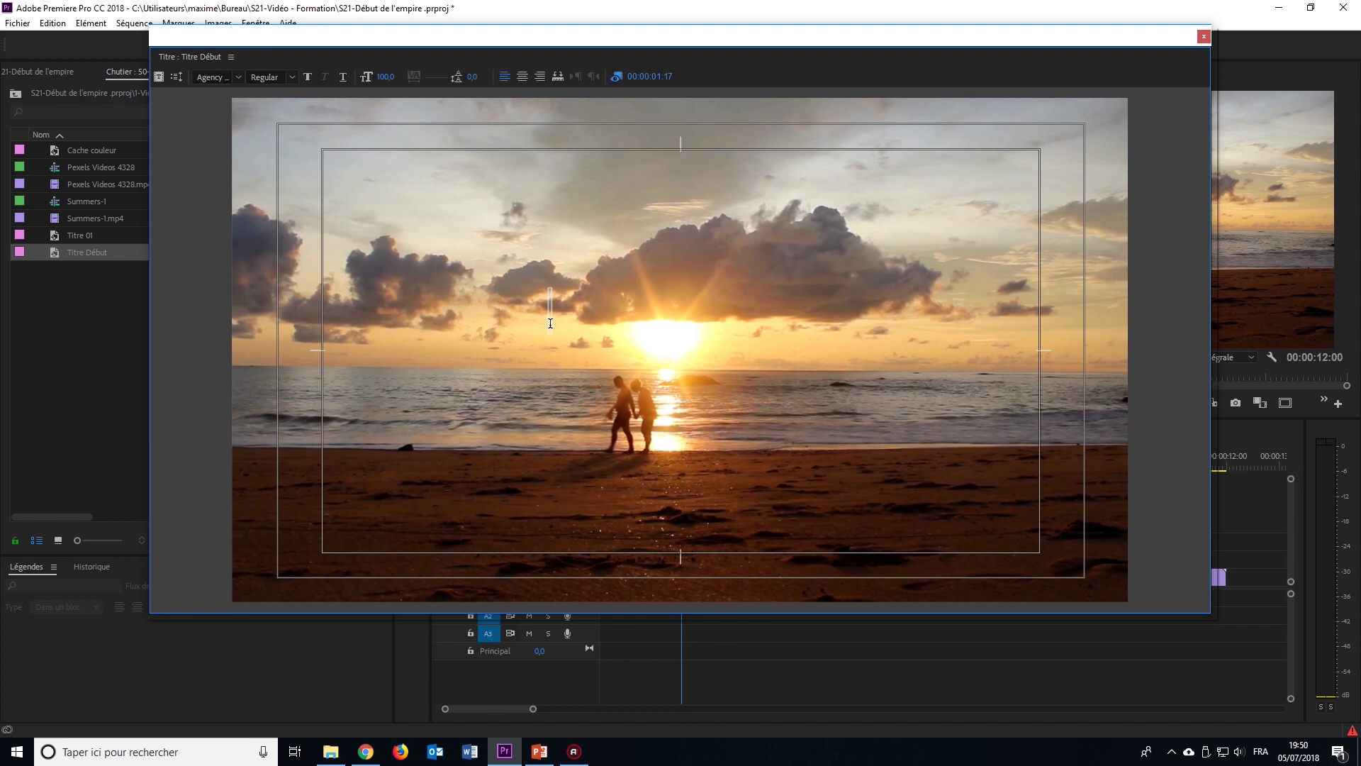
{"action": "type", "text": "TEXTE"}
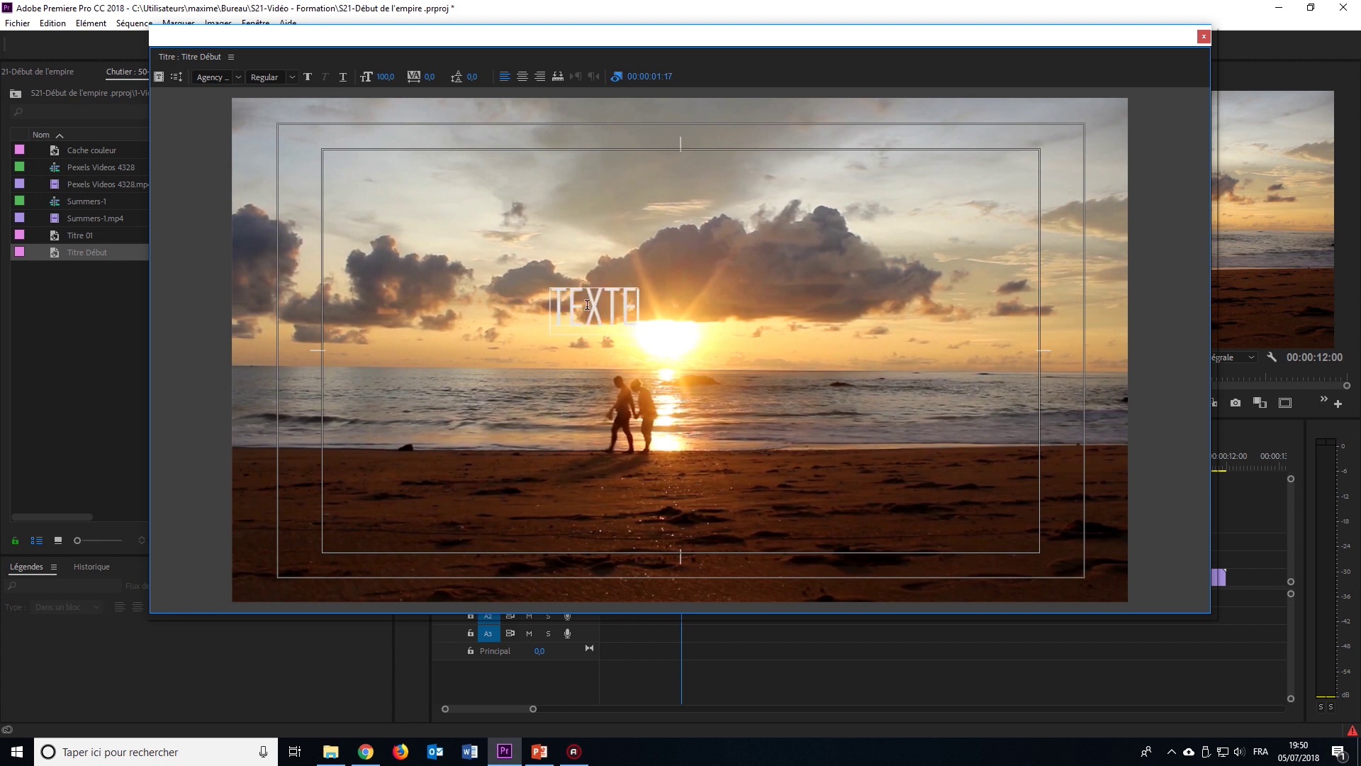
{"action": "double_click", "coordinate": [587, 305]}
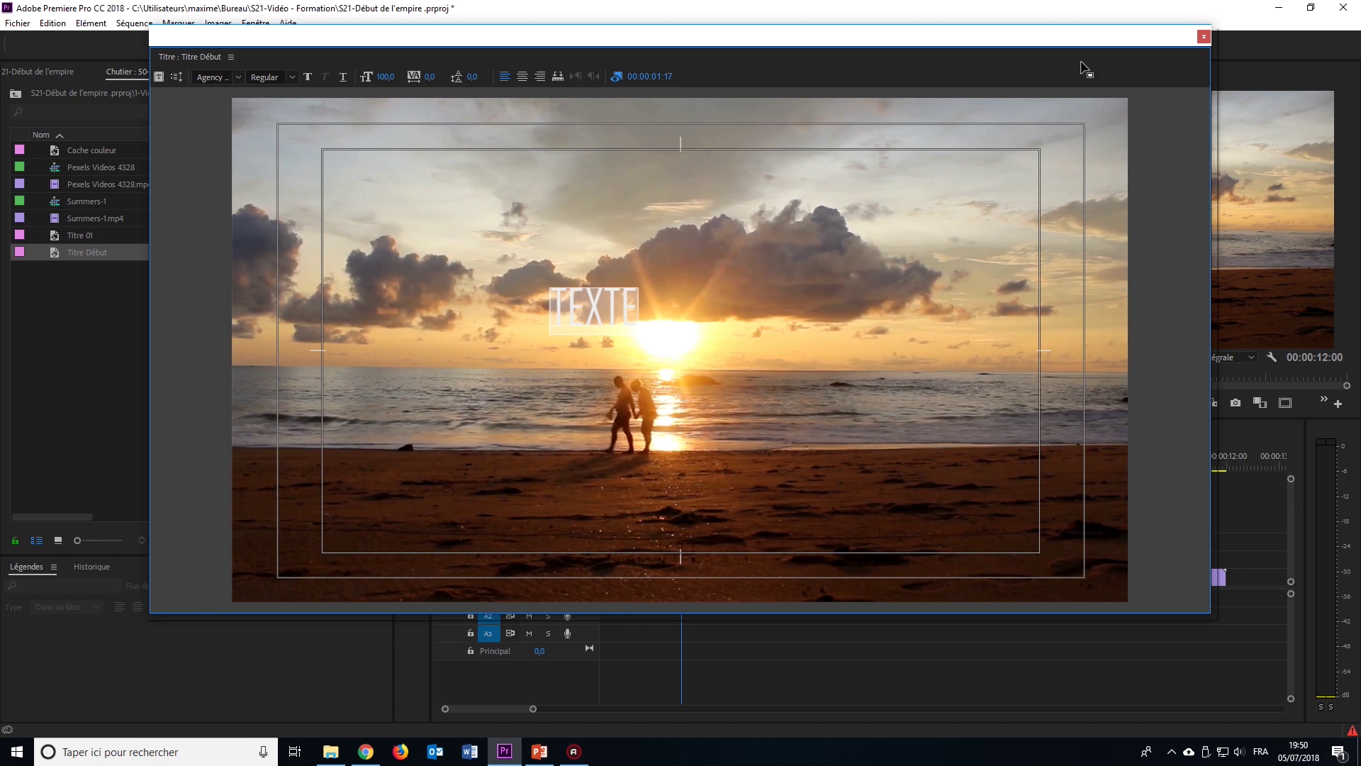
{"action": "left_click", "coordinate": [1205, 37]}
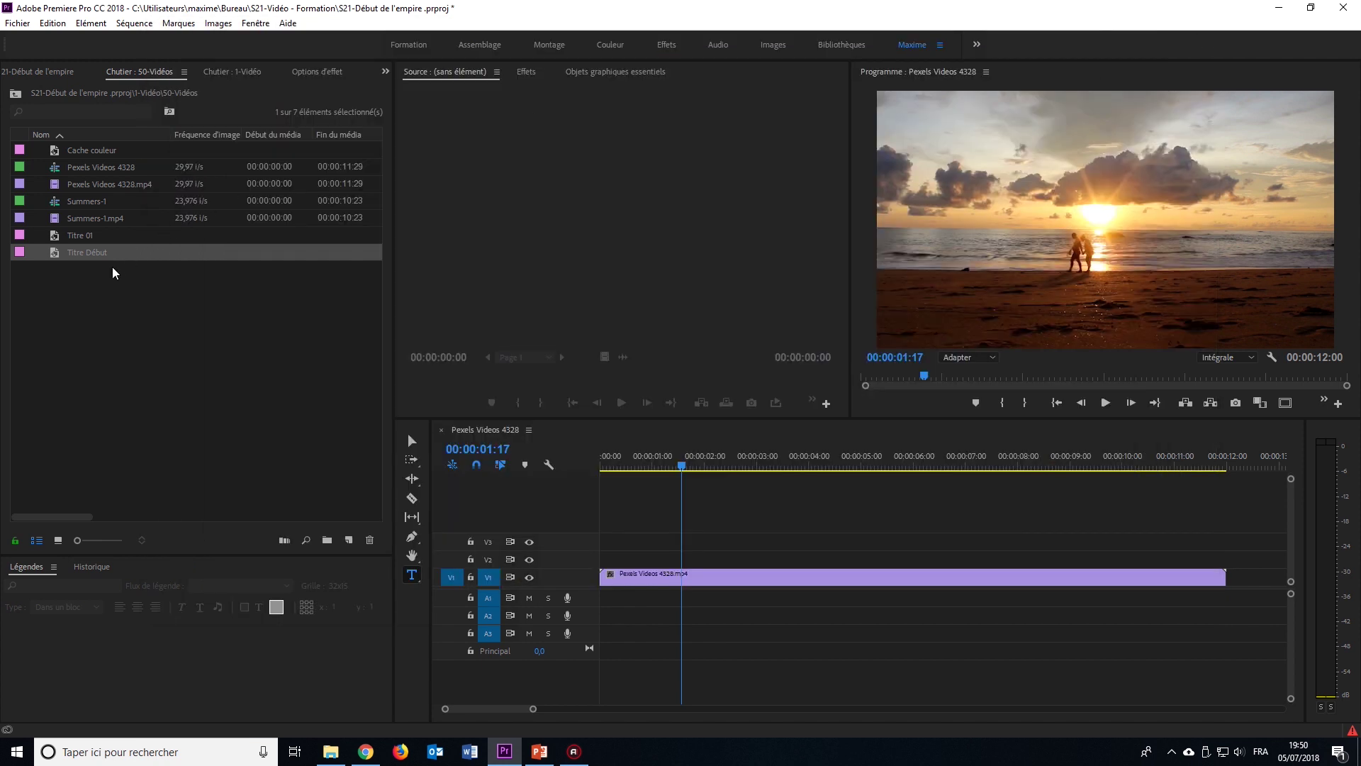
Place the Titre Début title at the start of track V2 above the video clip, and delete it from the sequence.
{"action": "left_click", "coordinate": [89, 237]}
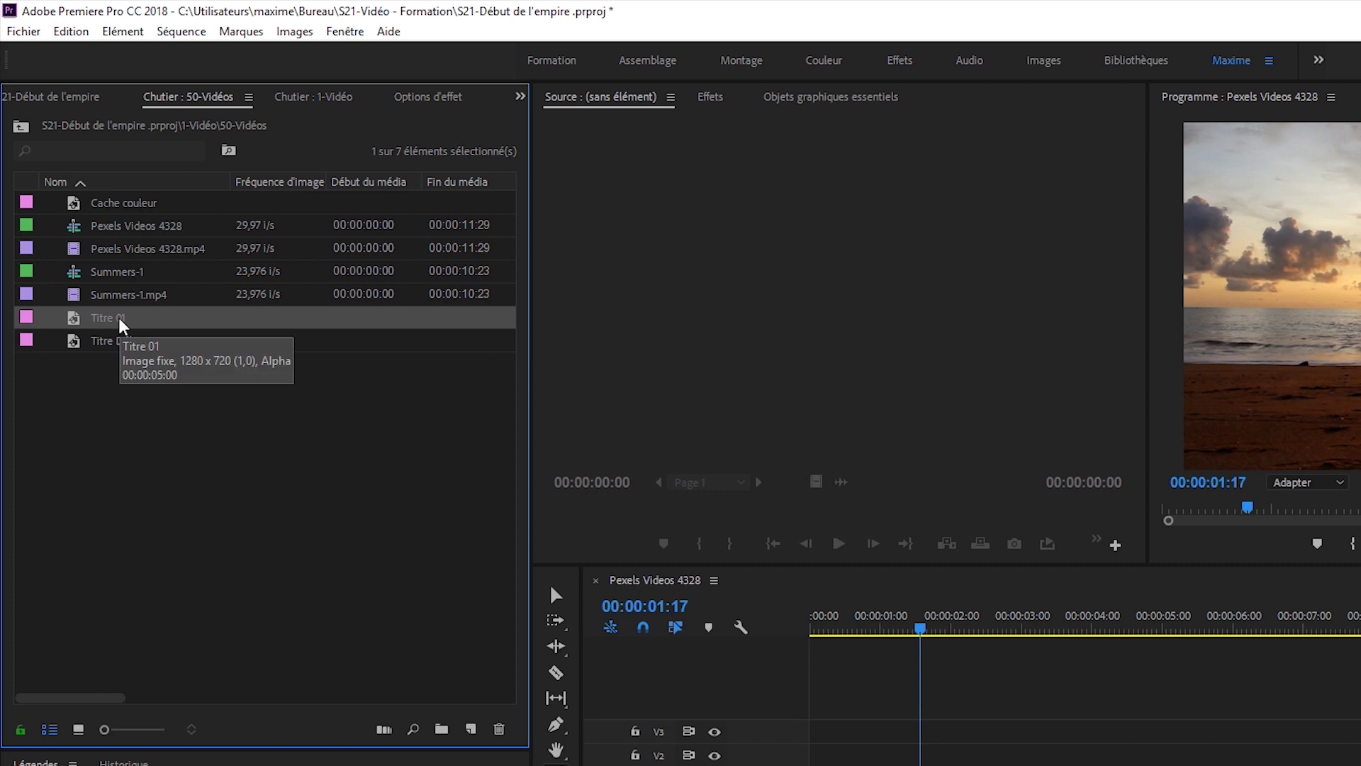
{"action": "left_click", "coordinate": [108, 344]}
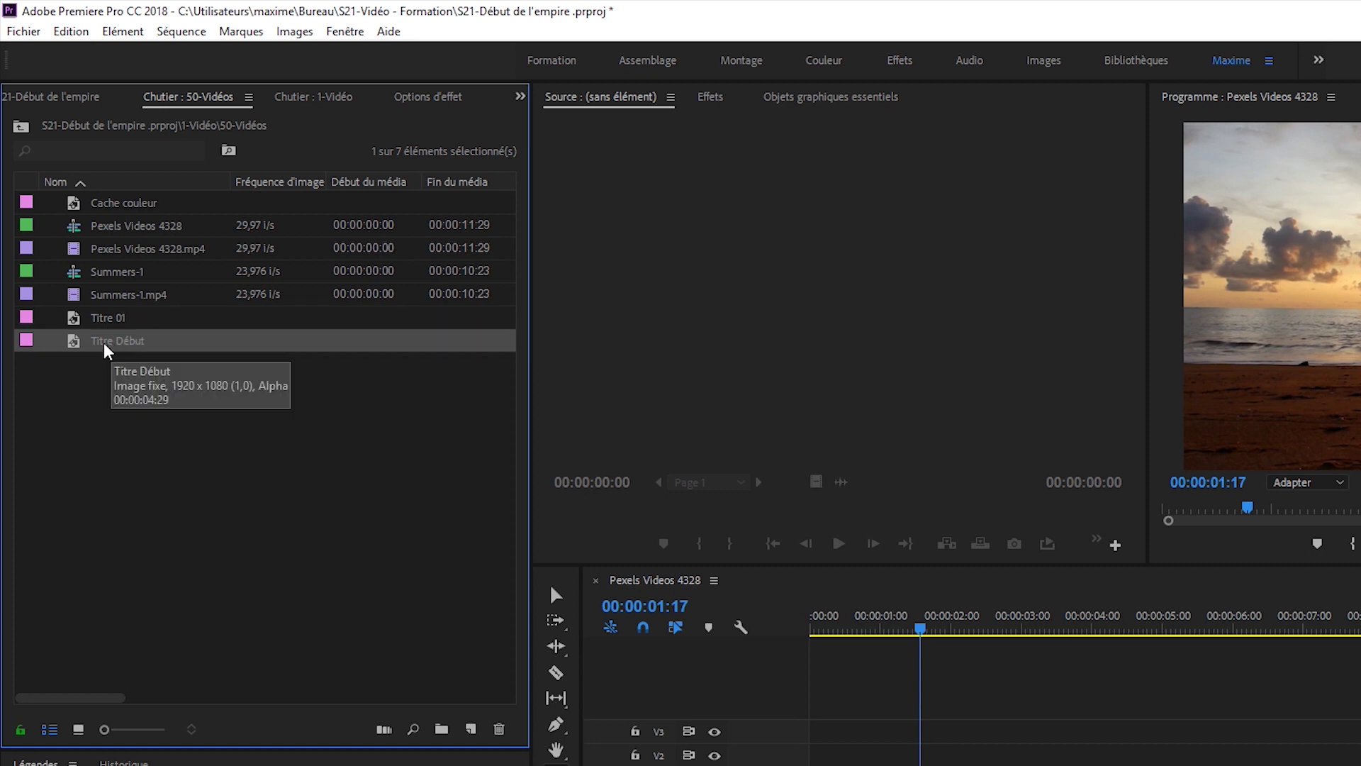
{"action": "left_click_drag", "start_coordinate": [107, 349], "coordinate": [831, 754]}
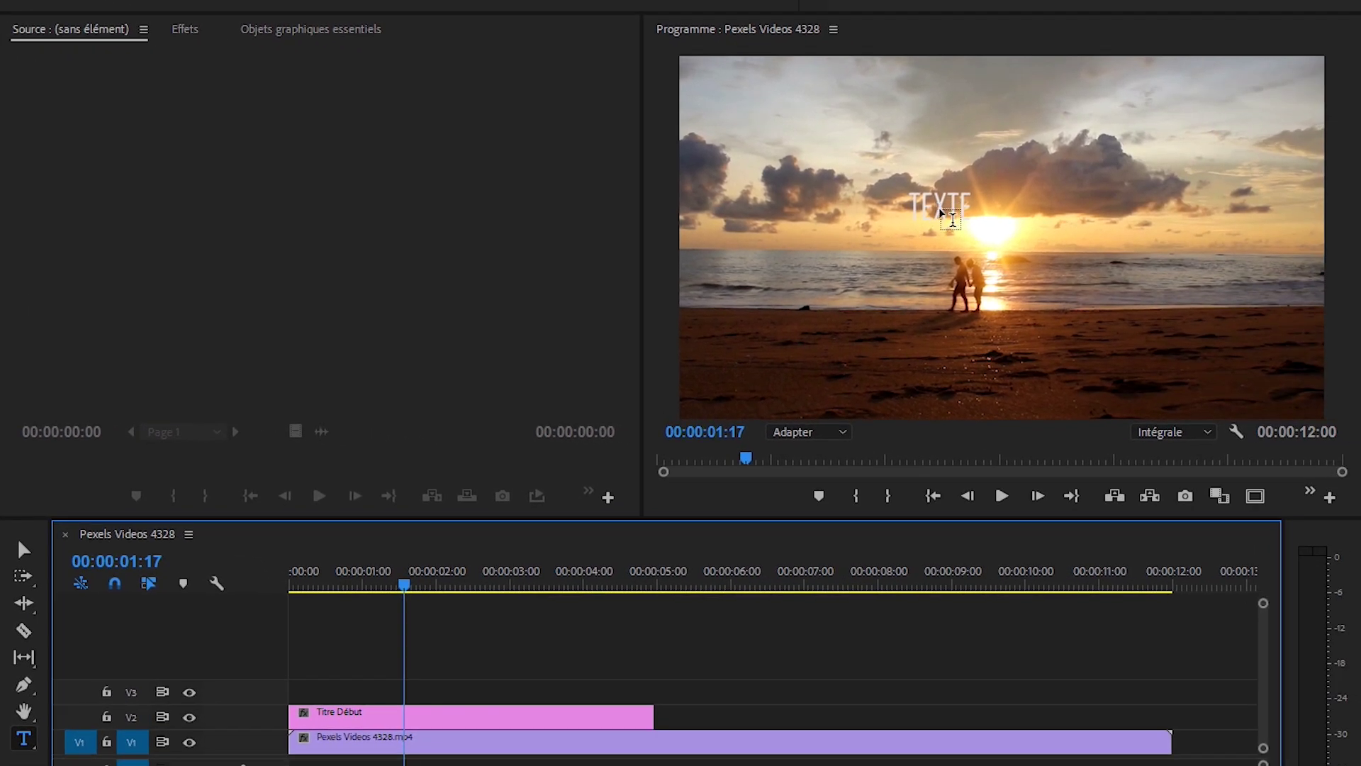
{"action": "left_click", "coordinate": [940, 206]}
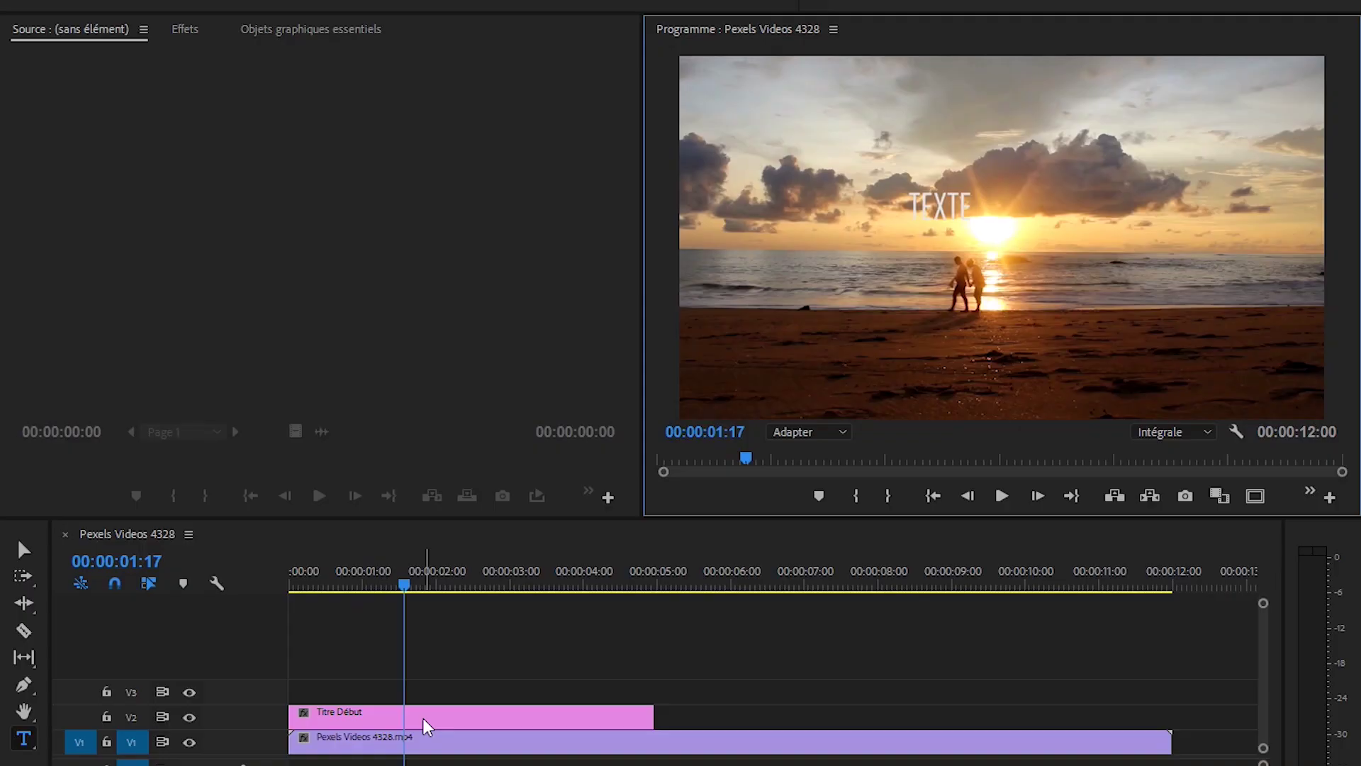
{"action": "left_click", "coordinate": [427, 720]}
{"action": "key", "text": "Delete"}
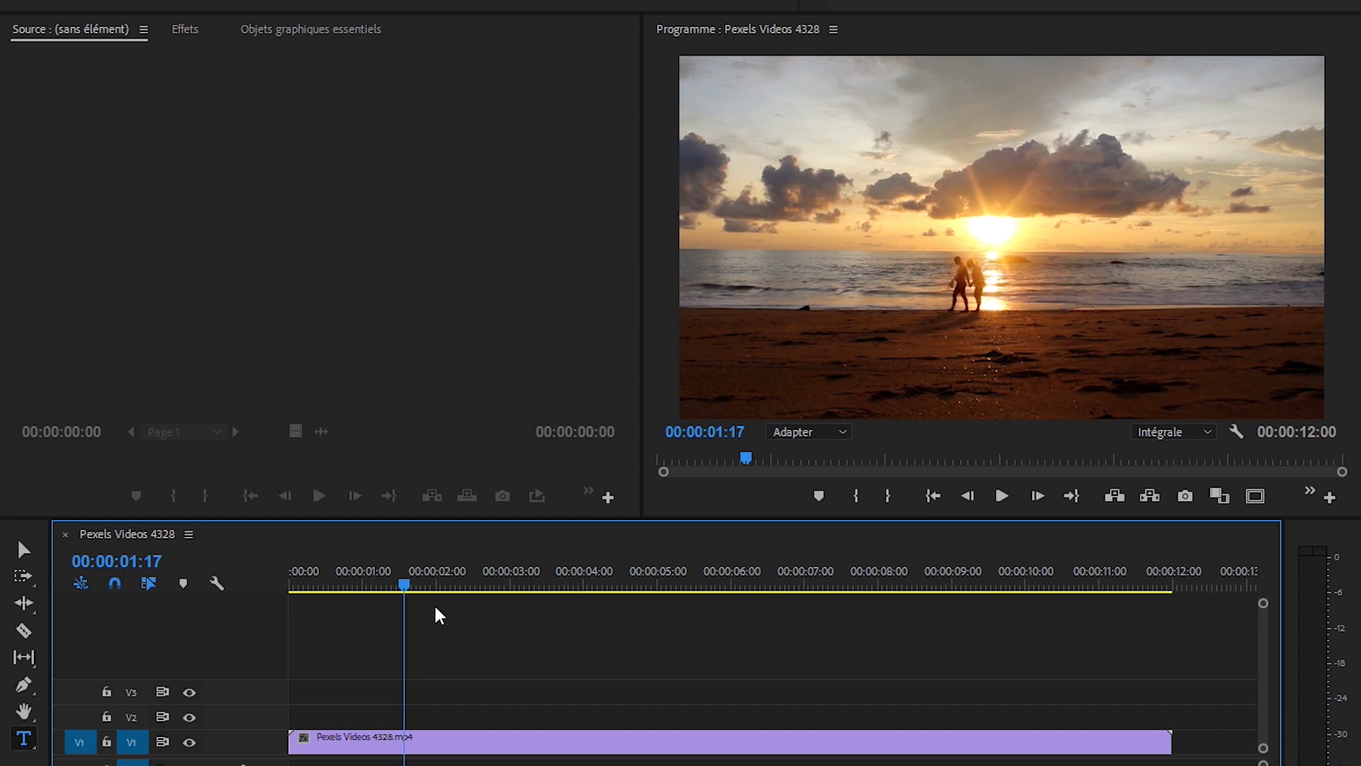
Add the text "Texte" over the sea in the program image at 00:00:03:26 with the Type tool, and select all of it.
{"action": "left_click_drag", "start_coordinate": [404, 583], "coordinate": [573, 633]}
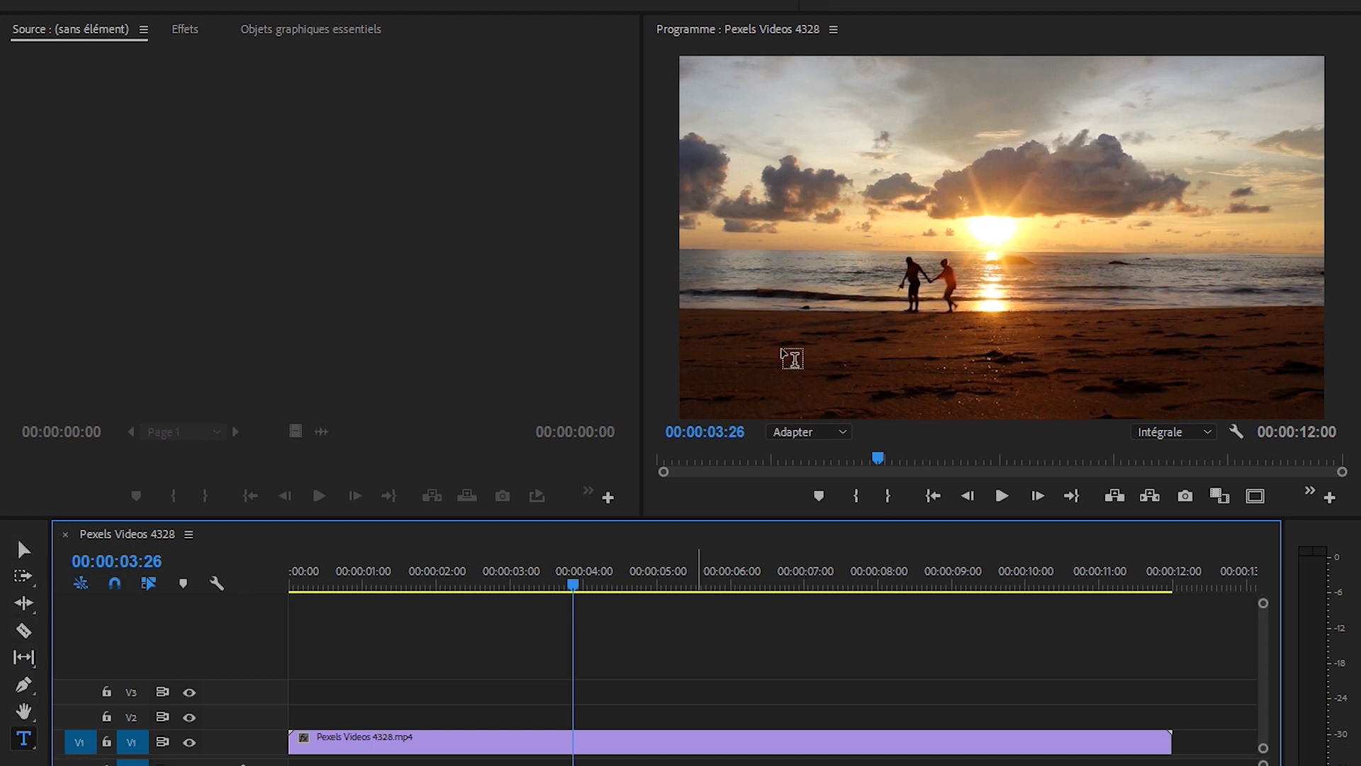
{"action": "left_click", "coordinate": [811, 279]}
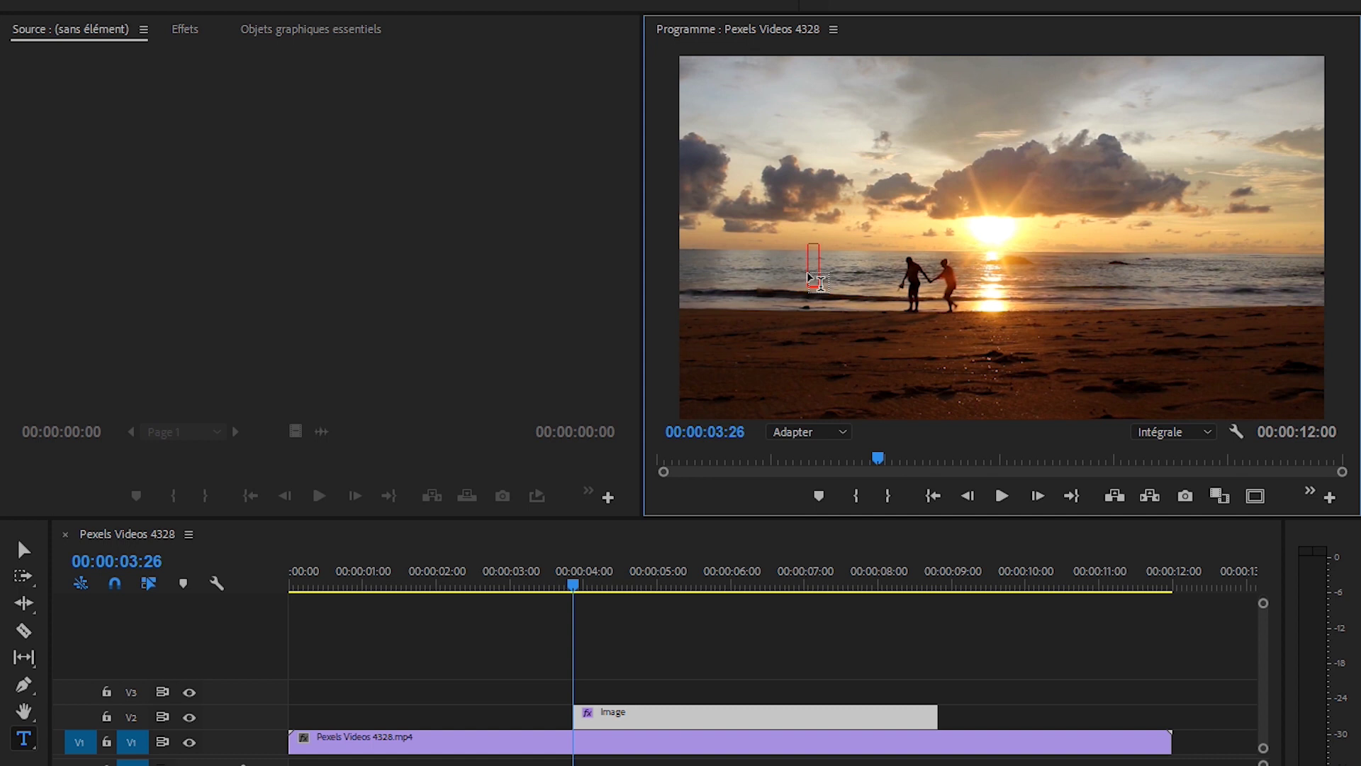
{"action": "type", "text": "Texte"}
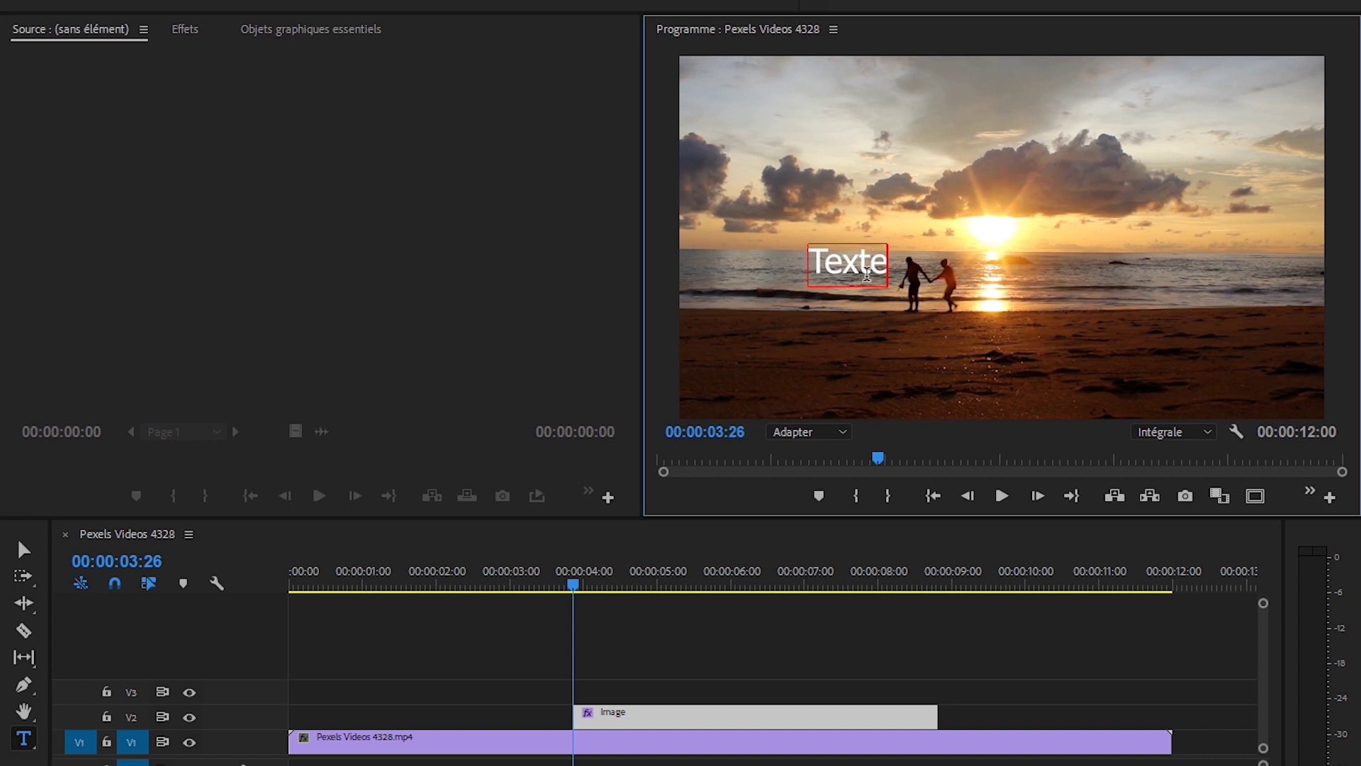
{"action": "key", "text": "ctrl+a"}
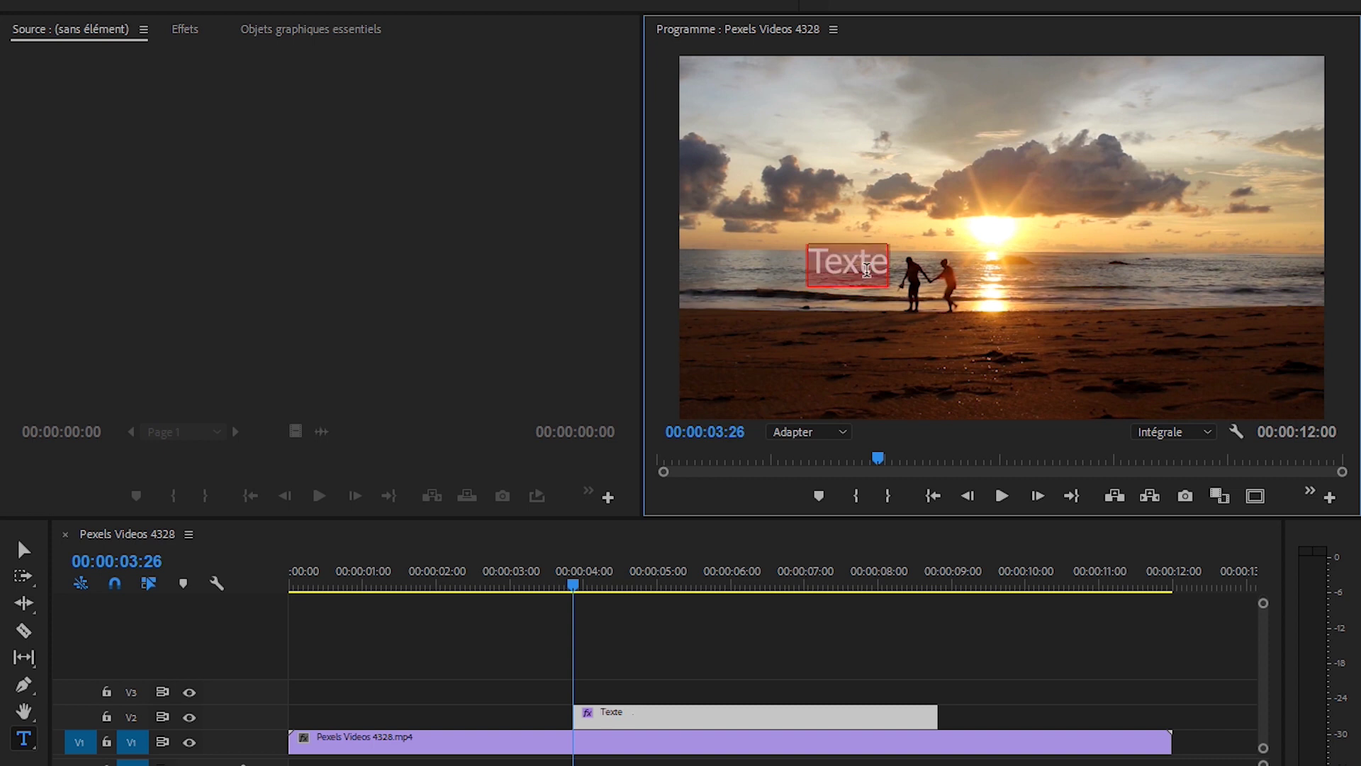
Display the Essential Graphics (Objets graphiques essentiels) editing options for the selected text, and save the project.
{"action": "left_click", "coordinate": [280, 32]}
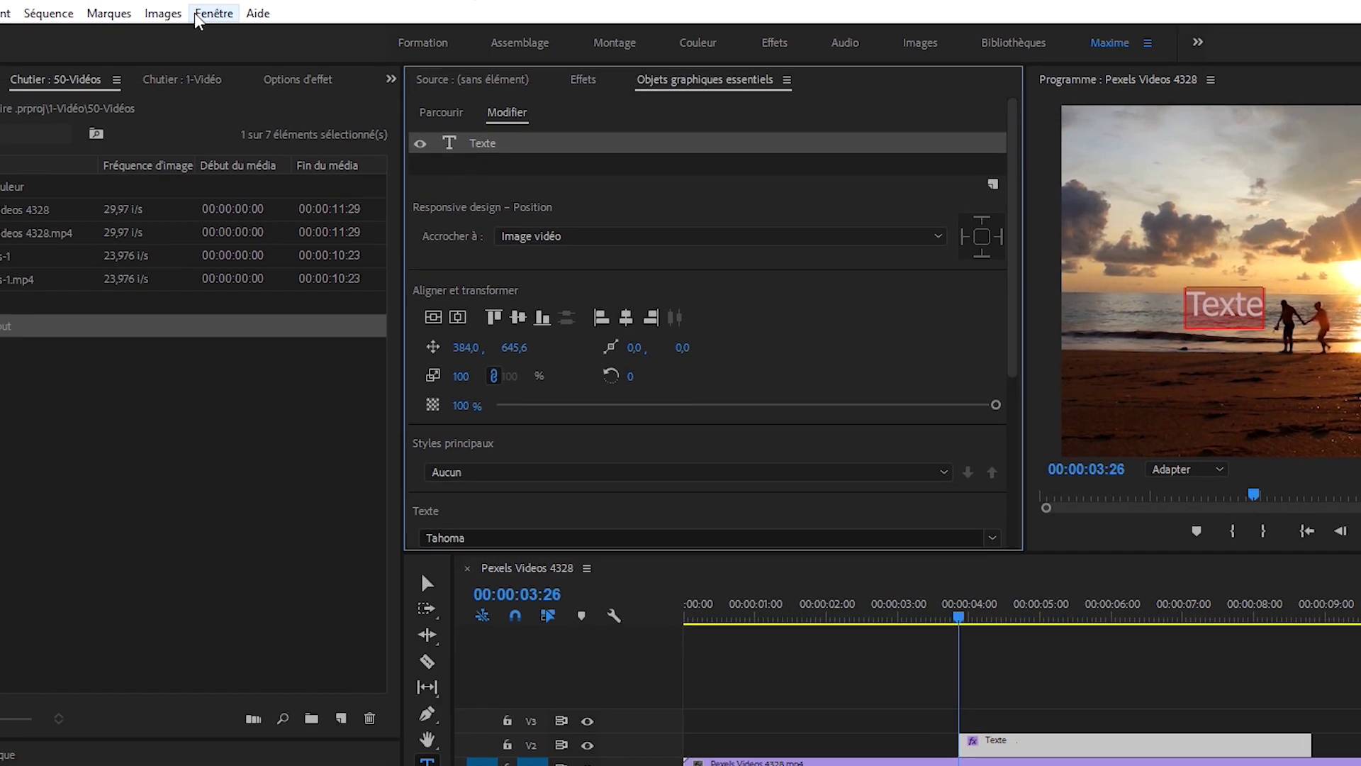
{"action": "left_click", "coordinate": [200, 16]}
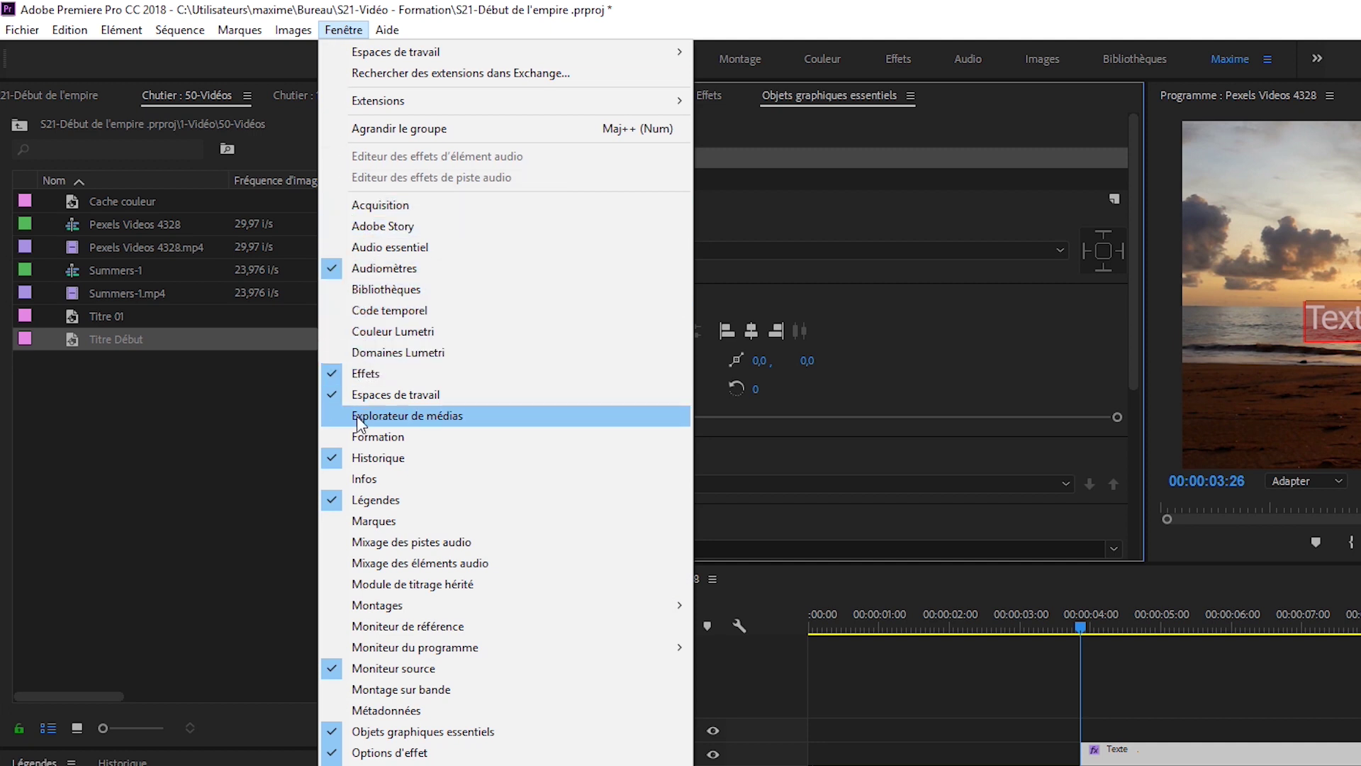
{"action": "left_click", "coordinate": [400, 731]}
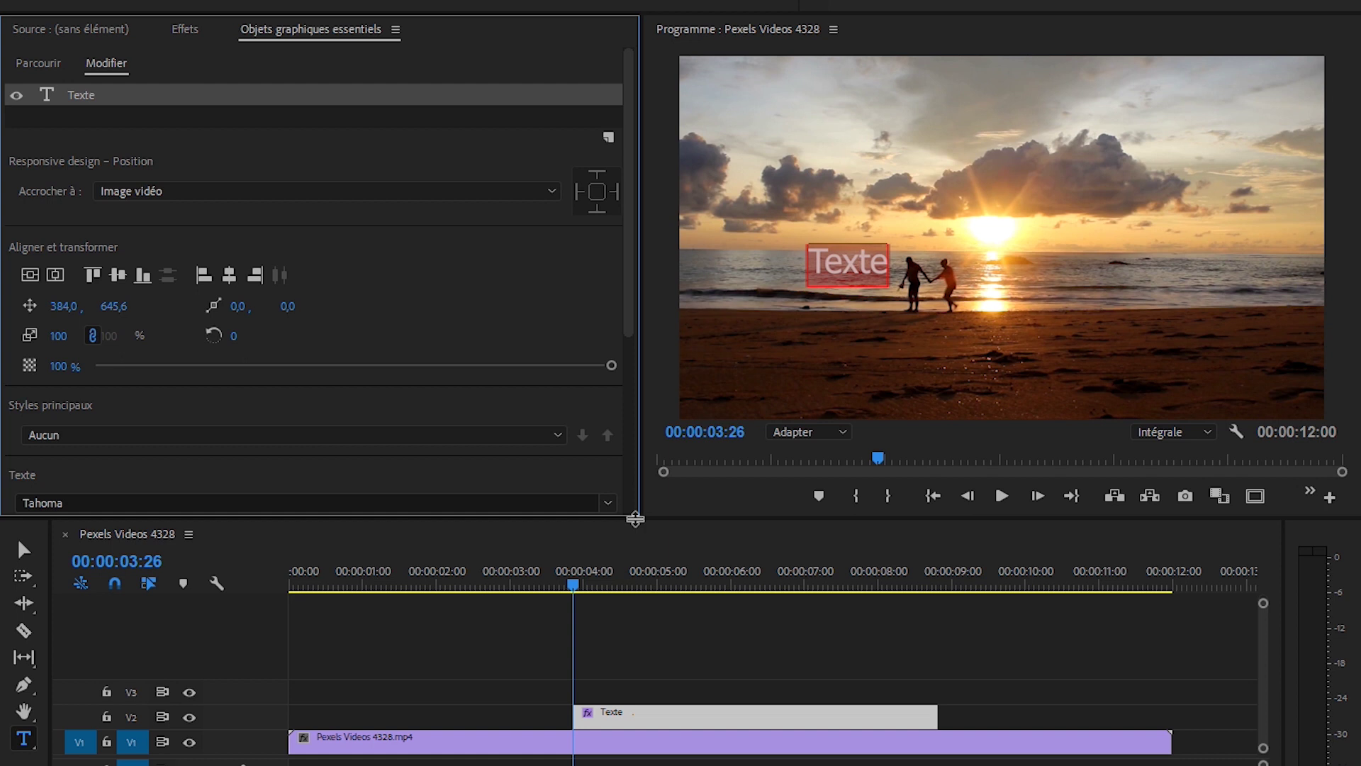
{"action": "key", "text": "ctrl+s"}
Centre the text in the frame both ways, and try its top, middle and bottom alignments, ending at the bottom.
{"action": "left_click", "coordinate": [30, 277]}
{"action": "left_click", "coordinate": [56, 276]}
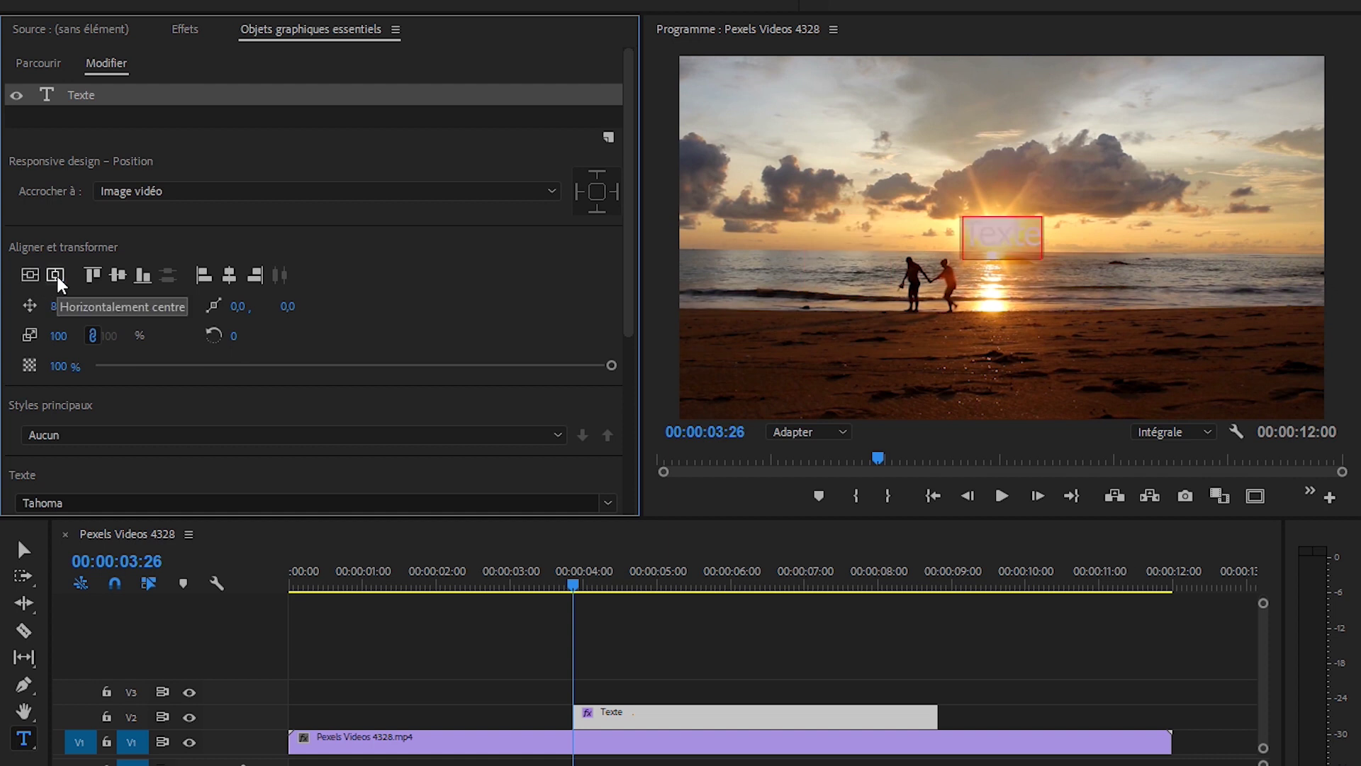
{"action": "left_click", "coordinate": [95, 279]}
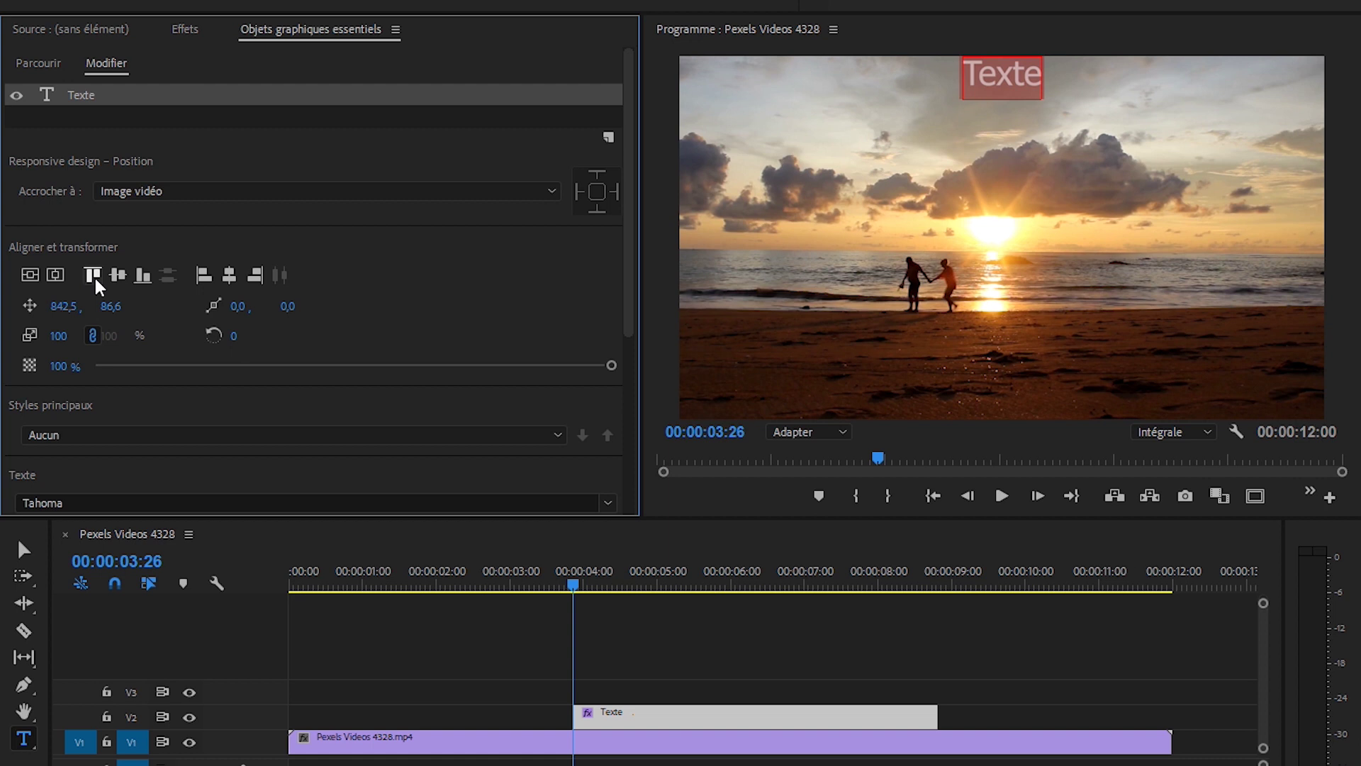
{"action": "left_click", "coordinate": [118, 275]}
{"action": "left_click", "coordinate": [145, 278]}
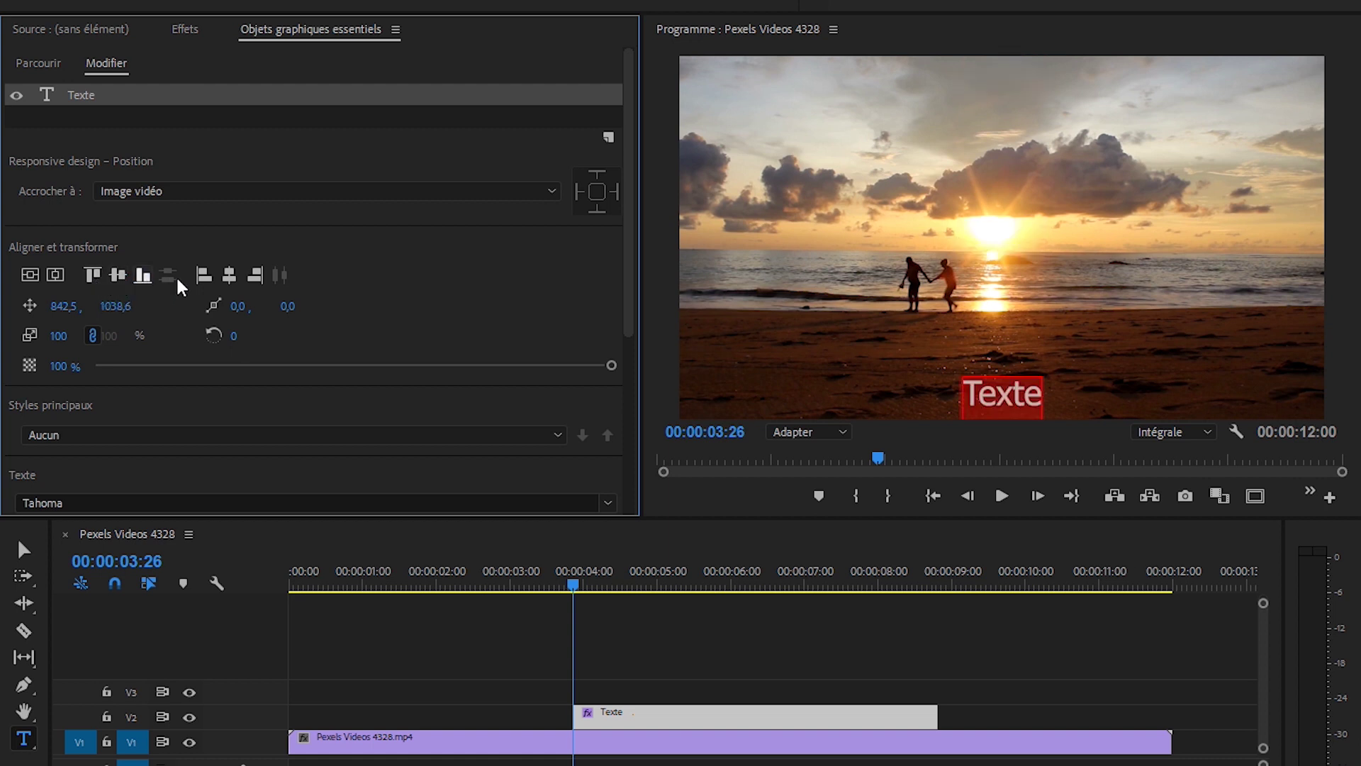
Try animating the text's position with values 841,5 and 1025,6, and turn the animation off again, removing its keyframes.
{"action": "left_click", "coordinate": [63, 307]}
{"action": "left_click", "coordinate": [30, 305]}
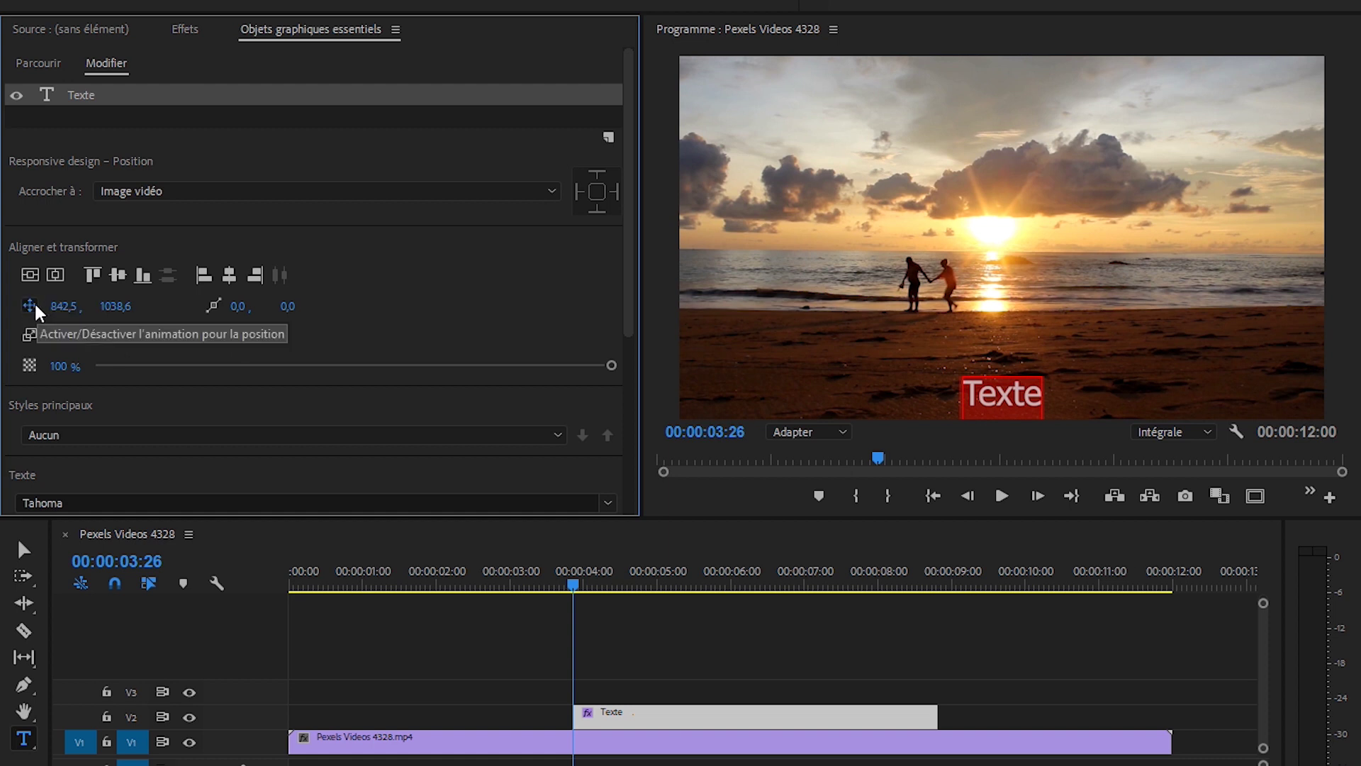
{"action": "mouse_move", "coordinate": [64, 306]}
{"action": "left_mouse_down"}
{"action": "mouse_move", "coordinate": [116, 307]}
{"action": "mouse_move", "coordinate": [57, 306]}
{"action": "mouse_move", "coordinate": [90, 303]}
{"action": "left_mouse_up"}
{"action": "left_click", "coordinate": [31, 309]}
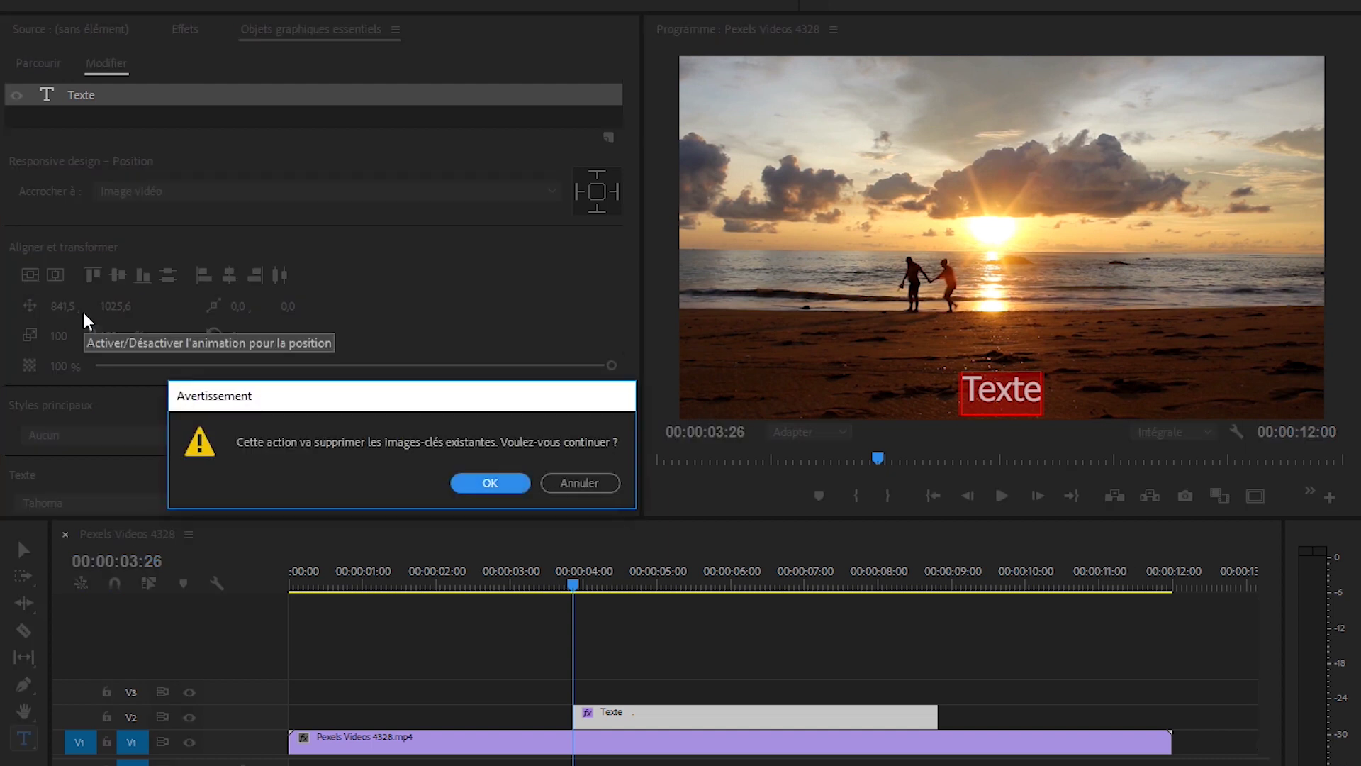
{"action": "left_click", "coordinate": [517, 480]}
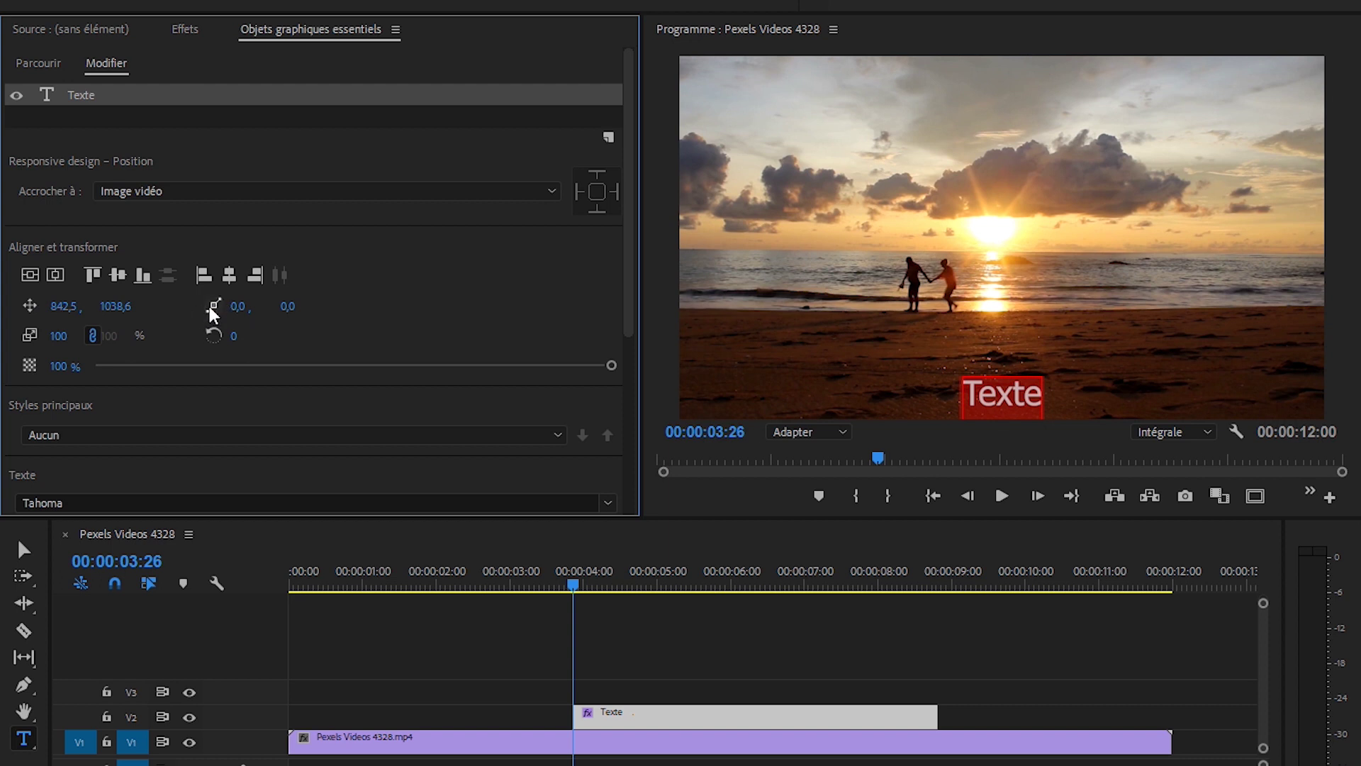
Enlarge the text to a scale of 320 % and set its position to 581,5 and 711,6.
{"action": "left_click_drag", "start_coordinate": [57, 338], "coordinate": [277, 337]}
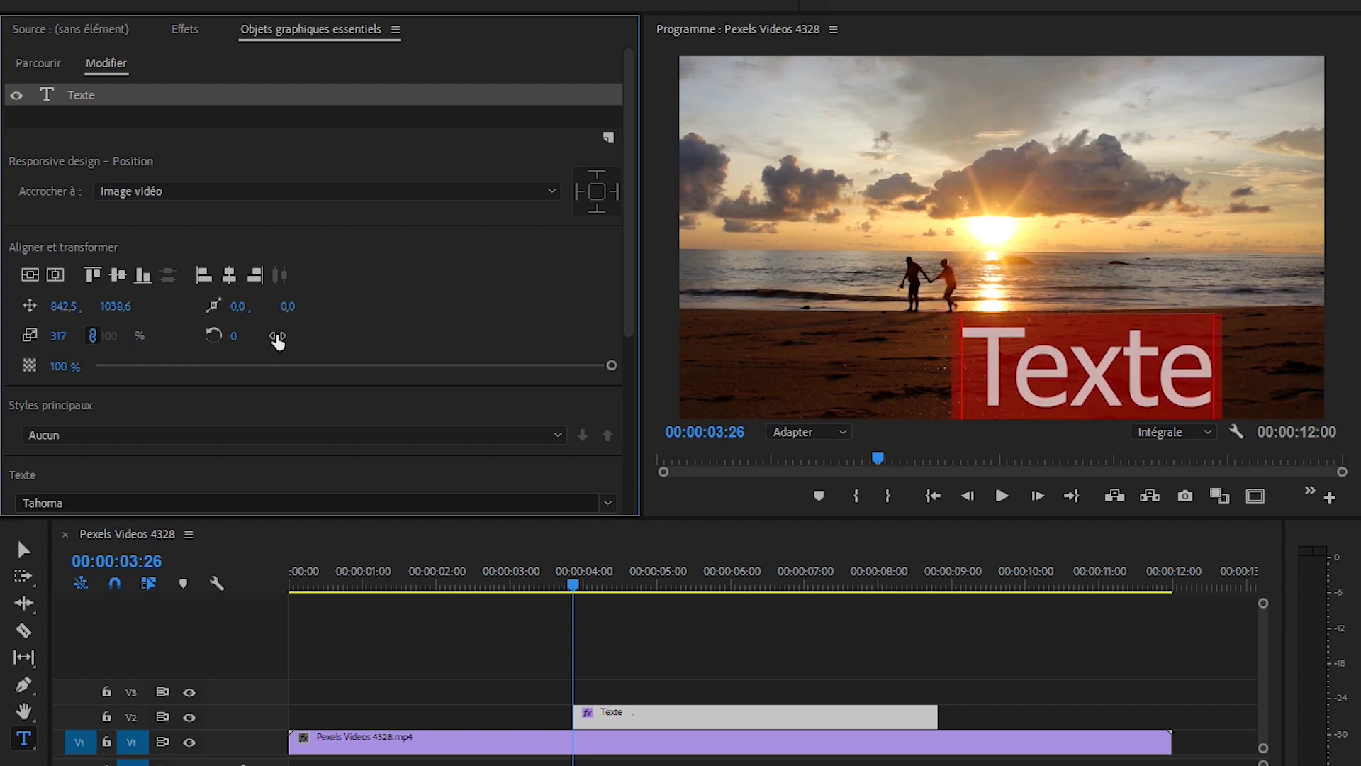
{"action": "mouse_move", "coordinate": [67, 312]}
{"action": "left_mouse_down"}
{"action": "mouse_move", "coordinate": [21, 312]}
{"action": "mouse_move", "coordinate": [61, 312]}
{"action": "left_mouse_up"}
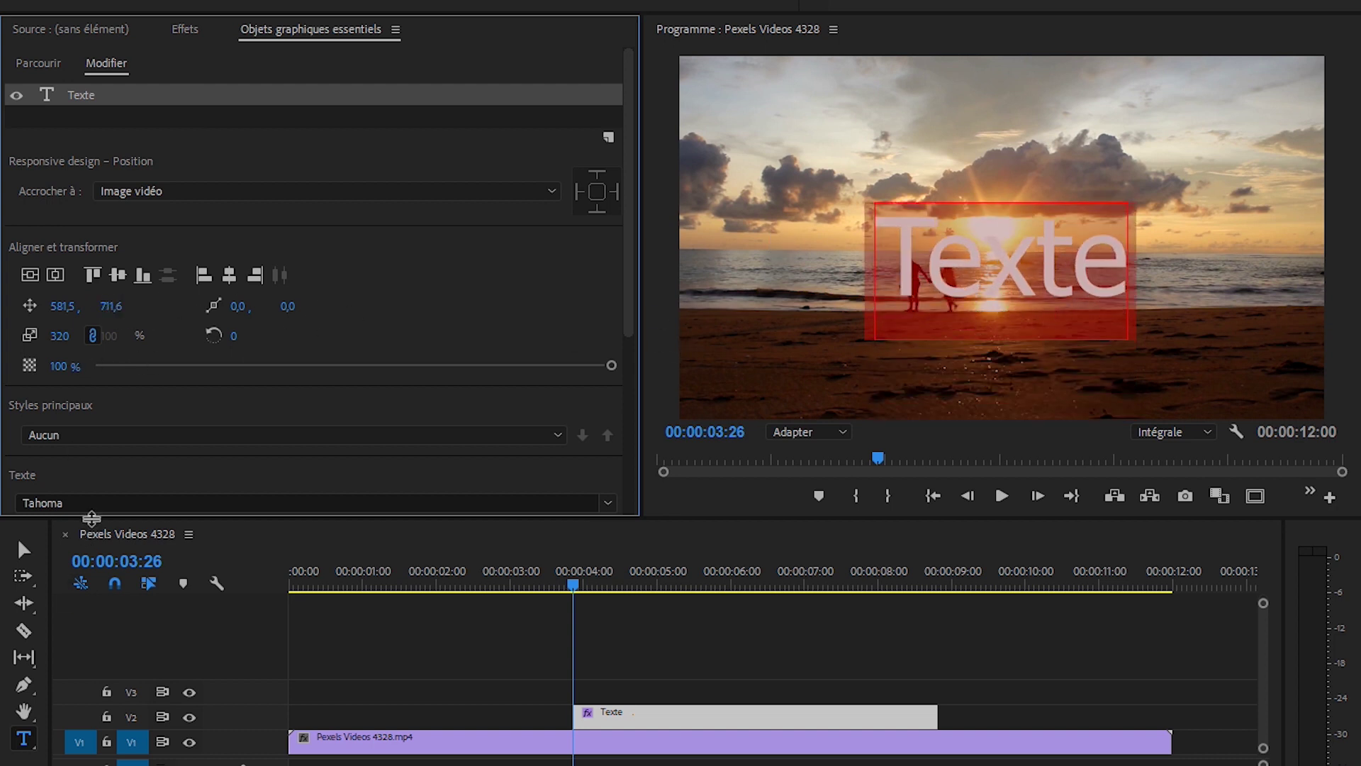
Change the text's font to Tw Cen MT with the Italic style.
{"action": "scroll", "coordinate": [156, 366], "scroll_direction": "down", "scroll_amount": 1}
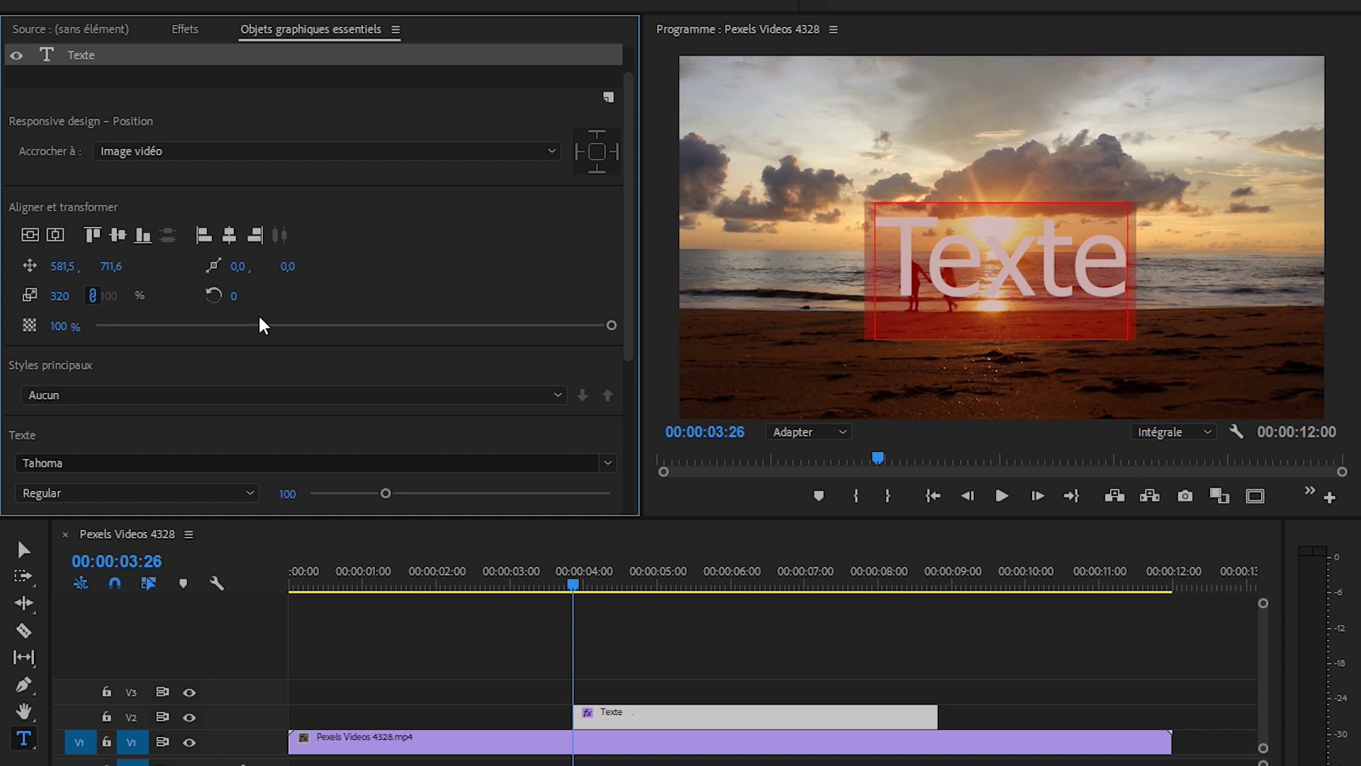
{"action": "scroll", "coordinate": [189, 350], "scroll_direction": "down", "scroll_amount": 3}
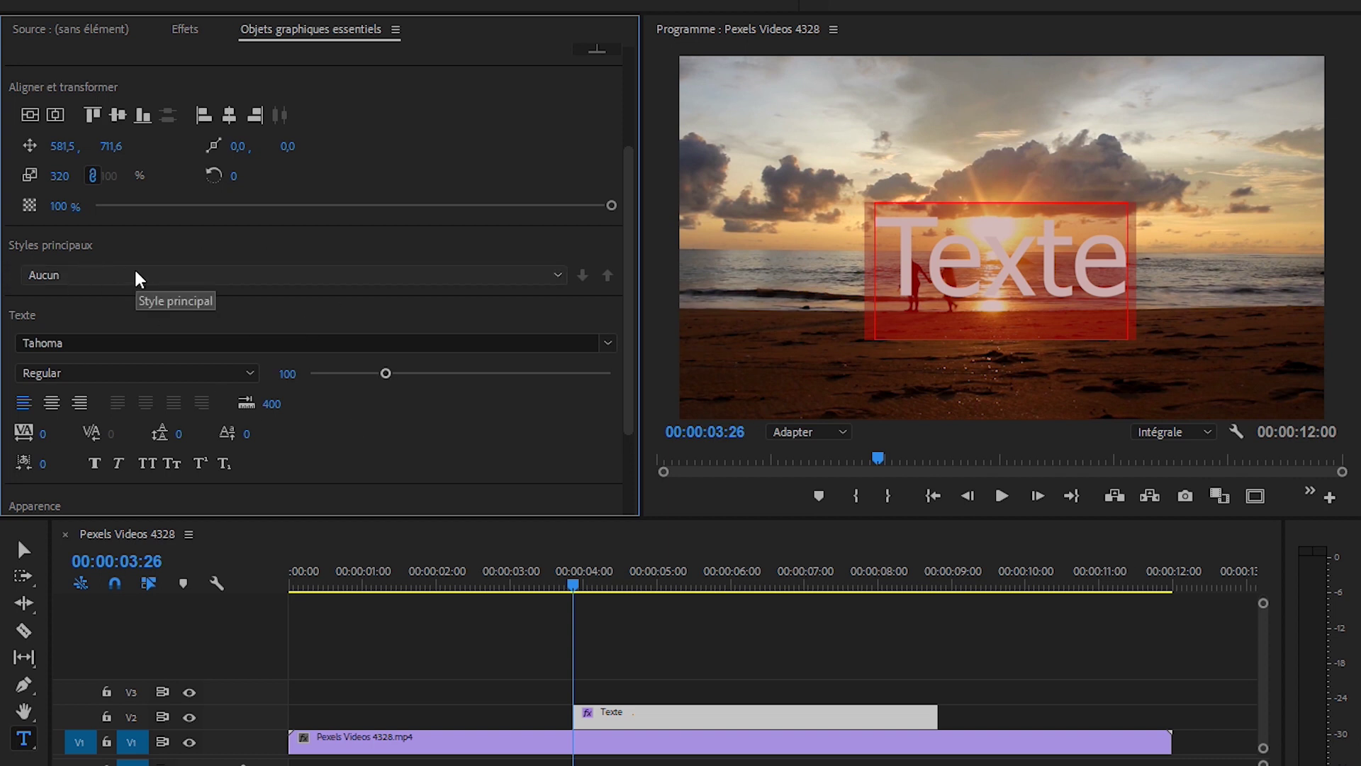
{"action": "left_click", "coordinate": [129, 343]}
{"action": "left_click", "coordinate": [126, 506]}
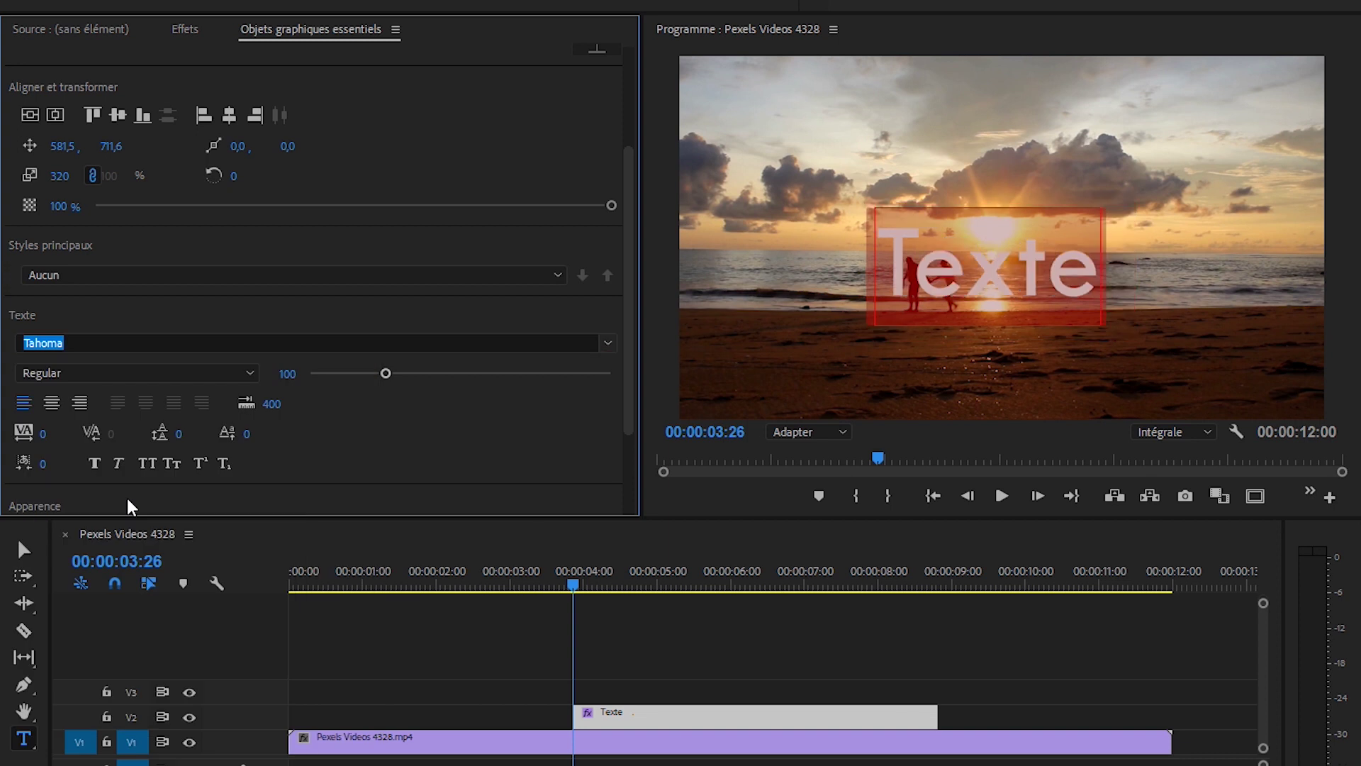
{"action": "scroll", "coordinate": [117, 382], "scroll_direction": "down", "scroll_amount": 1}
{"action": "scroll", "coordinate": [398, 427], "scroll_direction": "down", "scroll_amount": 2}
{"action": "scroll", "coordinate": [399, 427], "scroll_direction": "down", "scroll_amount": 2}
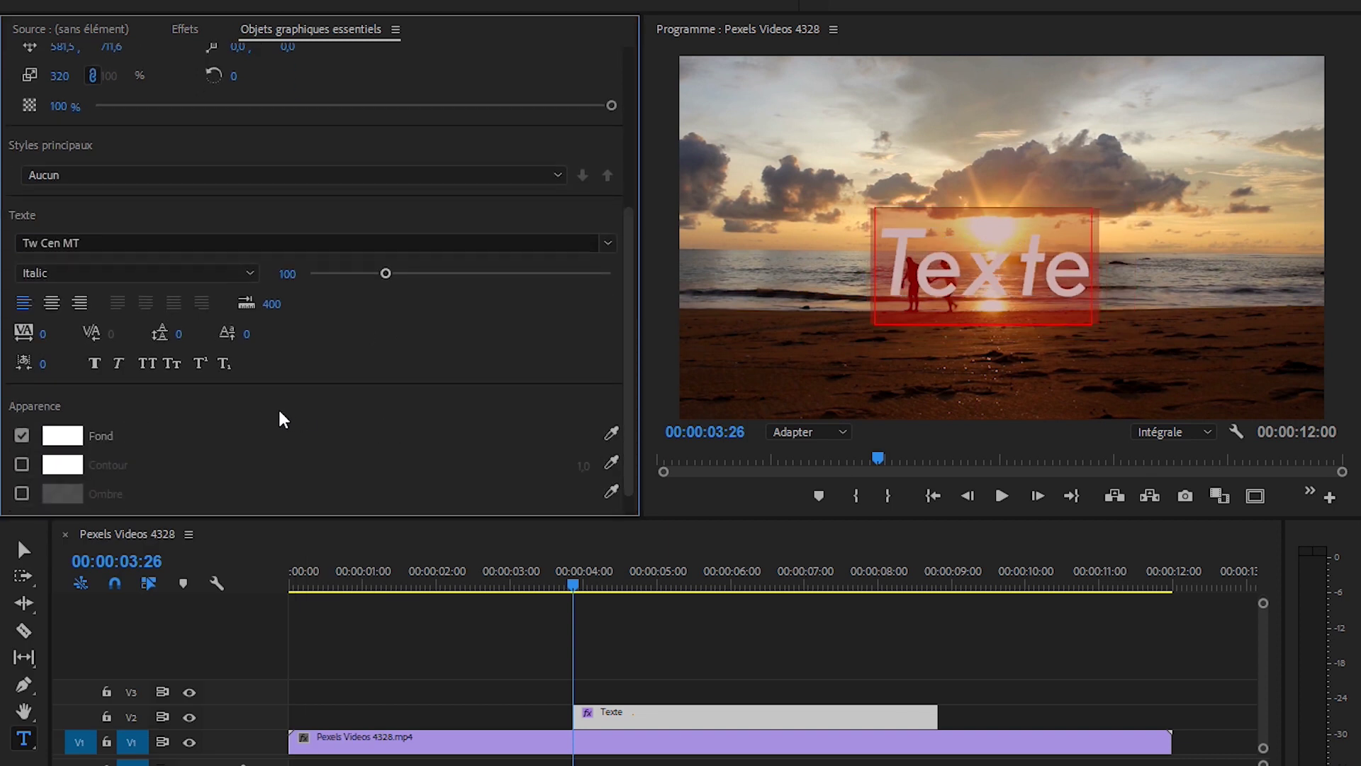
Set the text's fill (Fond) colour to red.
{"action": "left_click", "coordinate": [62, 406]}
{"action": "mouse_move", "coordinate": [212, 411]}
{"action": "left_mouse_down"}
{"action": "mouse_move", "coordinate": [389, 539]}
{"action": "mouse_move", "coordinate": [432, 611]}
{"action": "left_mouse_up"}
{"action": "left_click", "coordinate": [620, 351]}
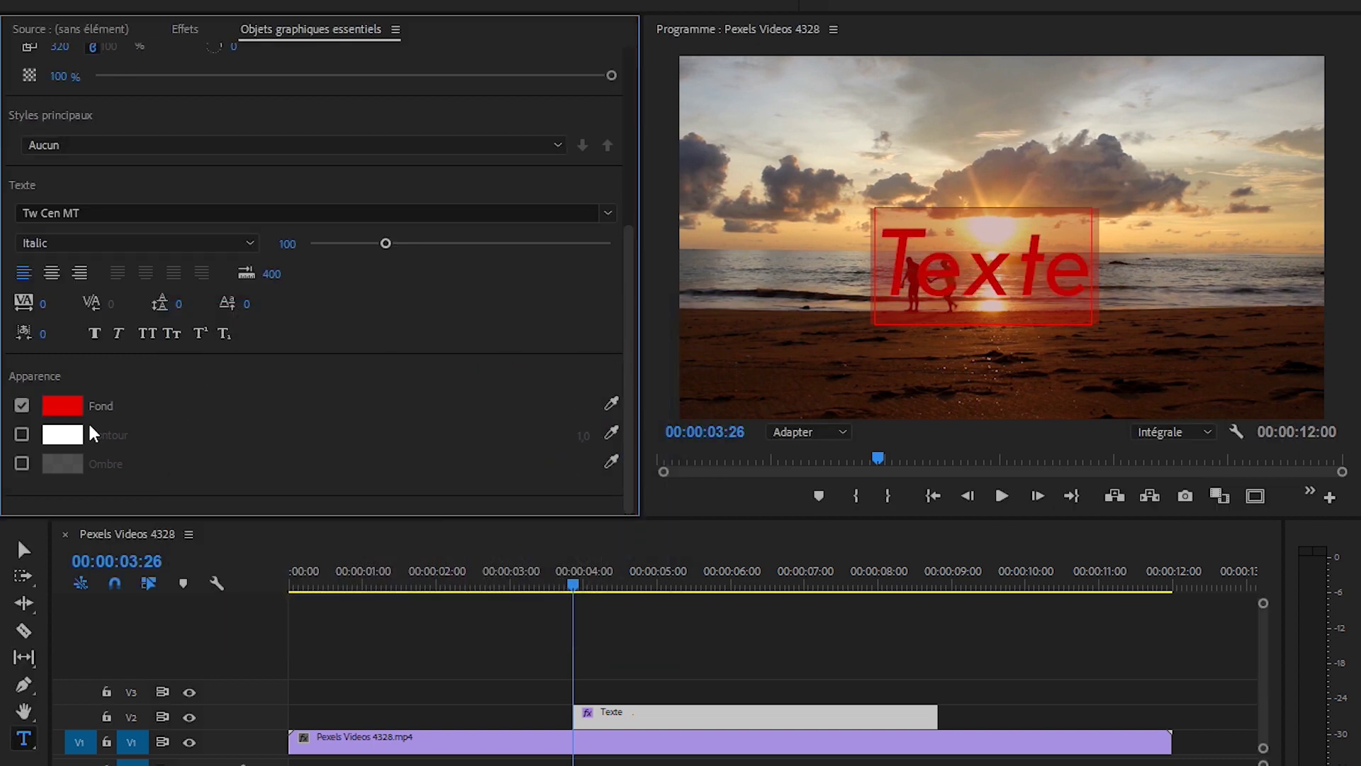
Enable the text's outline (Contour) with the near-white colour FFF2F2 and a width of 18,0.
{"action": "left_click", "coordinate": [21, 434]}
{"action": "left_click", "coordinate": [73, 437]}
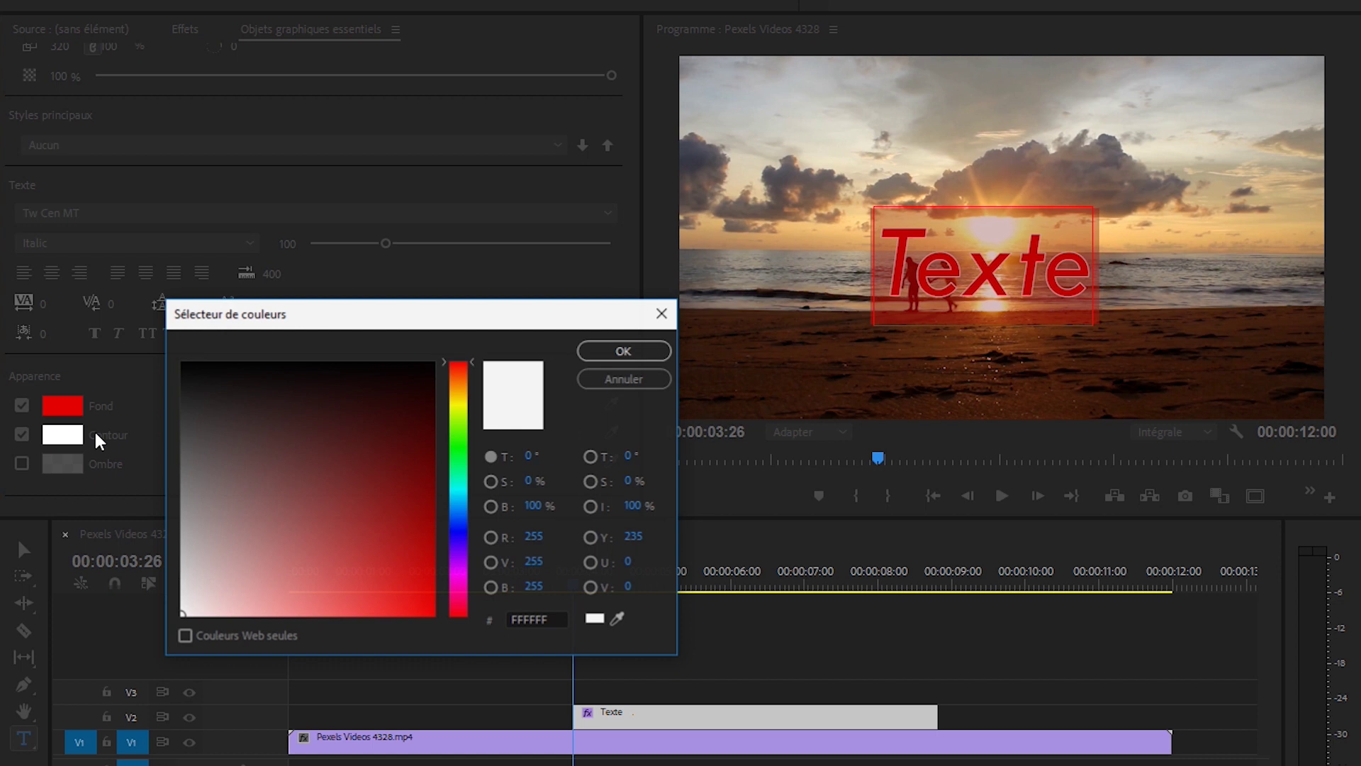
{"action": "left_click_drag", "start_coordinate": [222, 565], "coordinate": [193, 615]}
{"action": "left_click", "coordinate": [586, 358]}
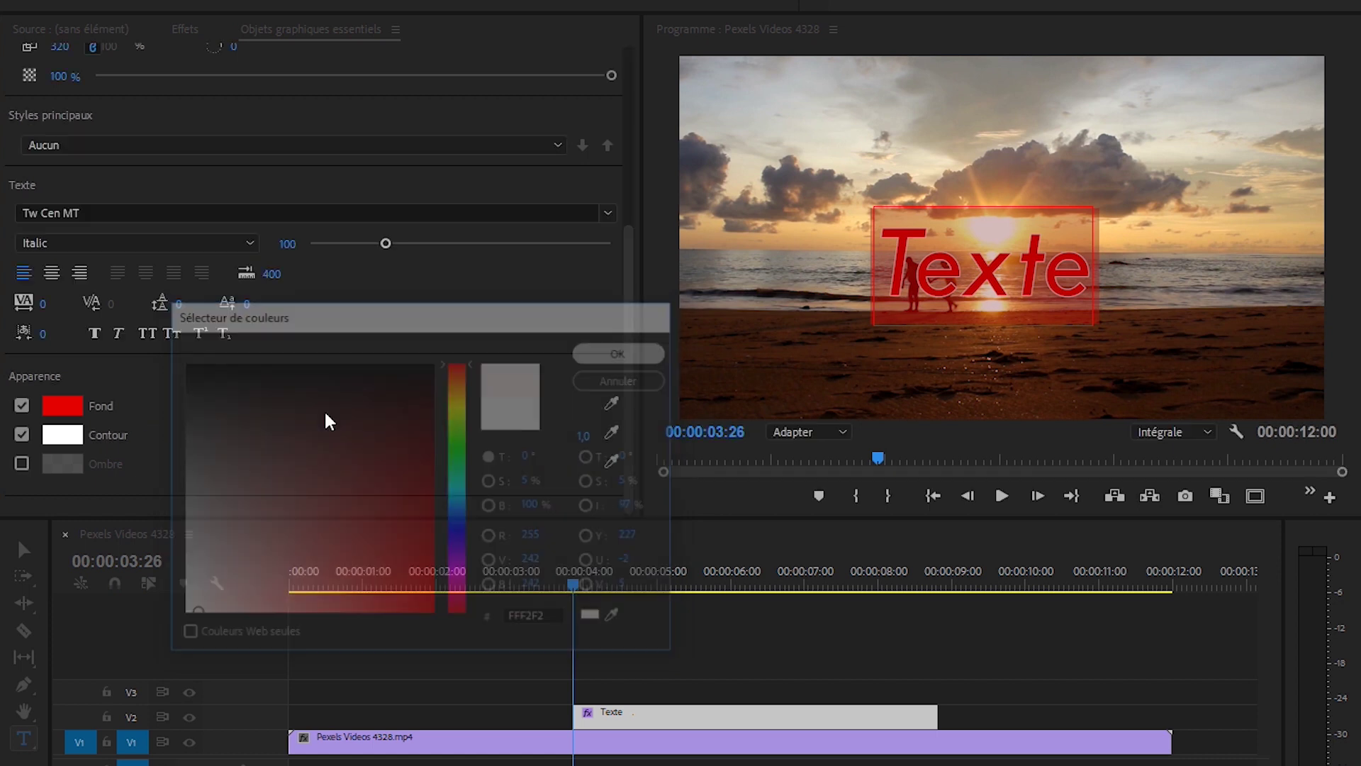
{"action": "left_click_drag", "start_coordinate": [593, 443], "coordinate": [636, 444]}
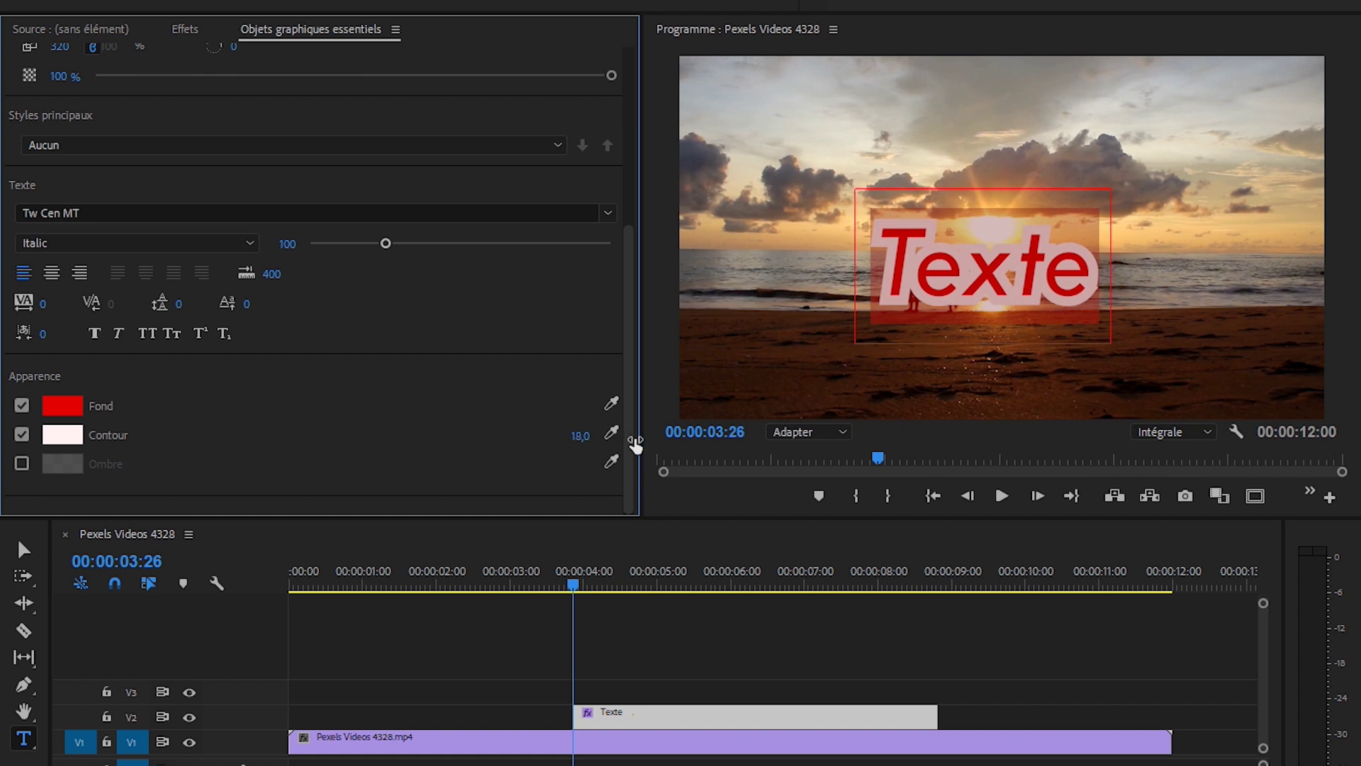
Enable the text's shadow (Ombre) with the near-black colour 050101 and an opacity of 100 %.
{"action": "left_click", "coordinate": [22, 464]}
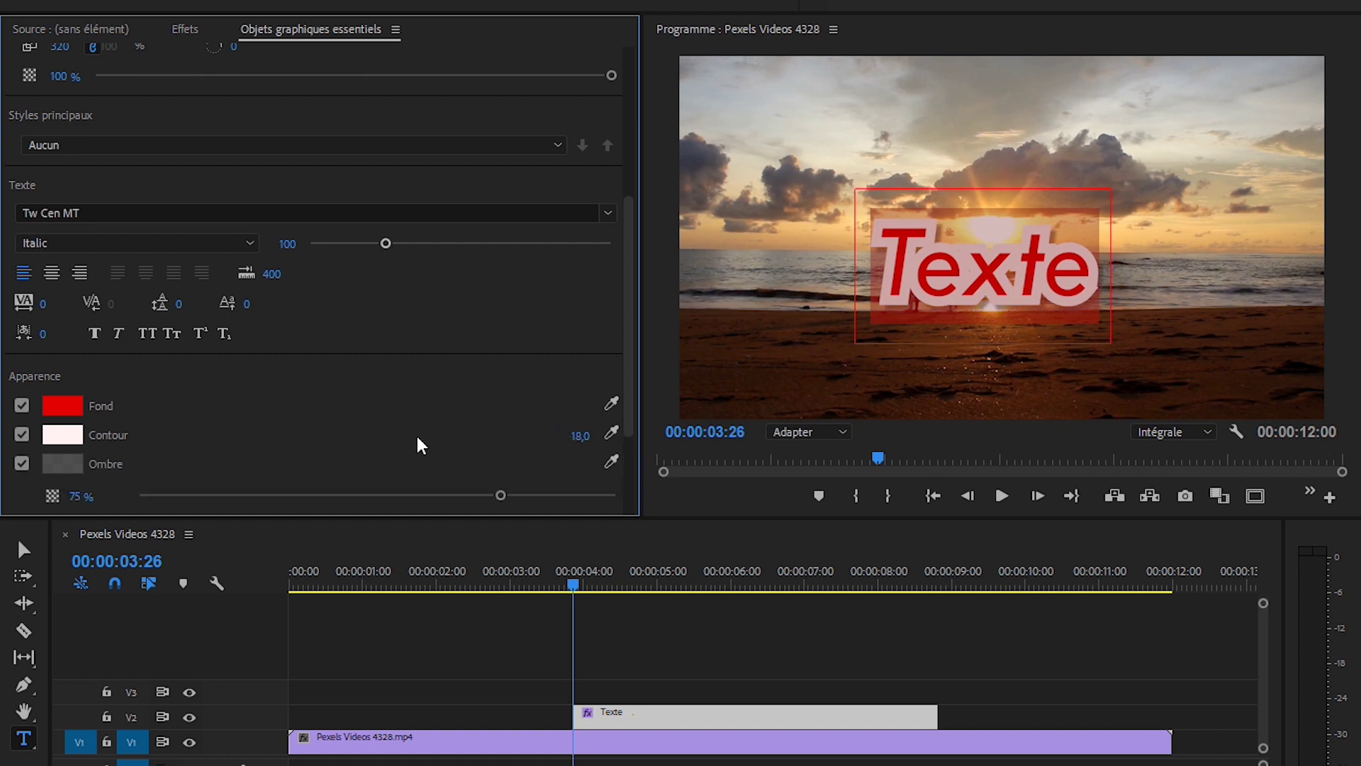
{"action": "left_click", "coordinate": [68, 464]}
{"action": "mouse_move", "coordinate": [234, 451]}
{"action": "left_mouse_down"}
{"action": "mouse_move", "coordinate": [204, 598]}
{"action": "mouse_move", "coordinate": [303, 507]}
{"action": "mouse_move", "coordinate": [385, 364]}
{"action": "left_mouse_up"}
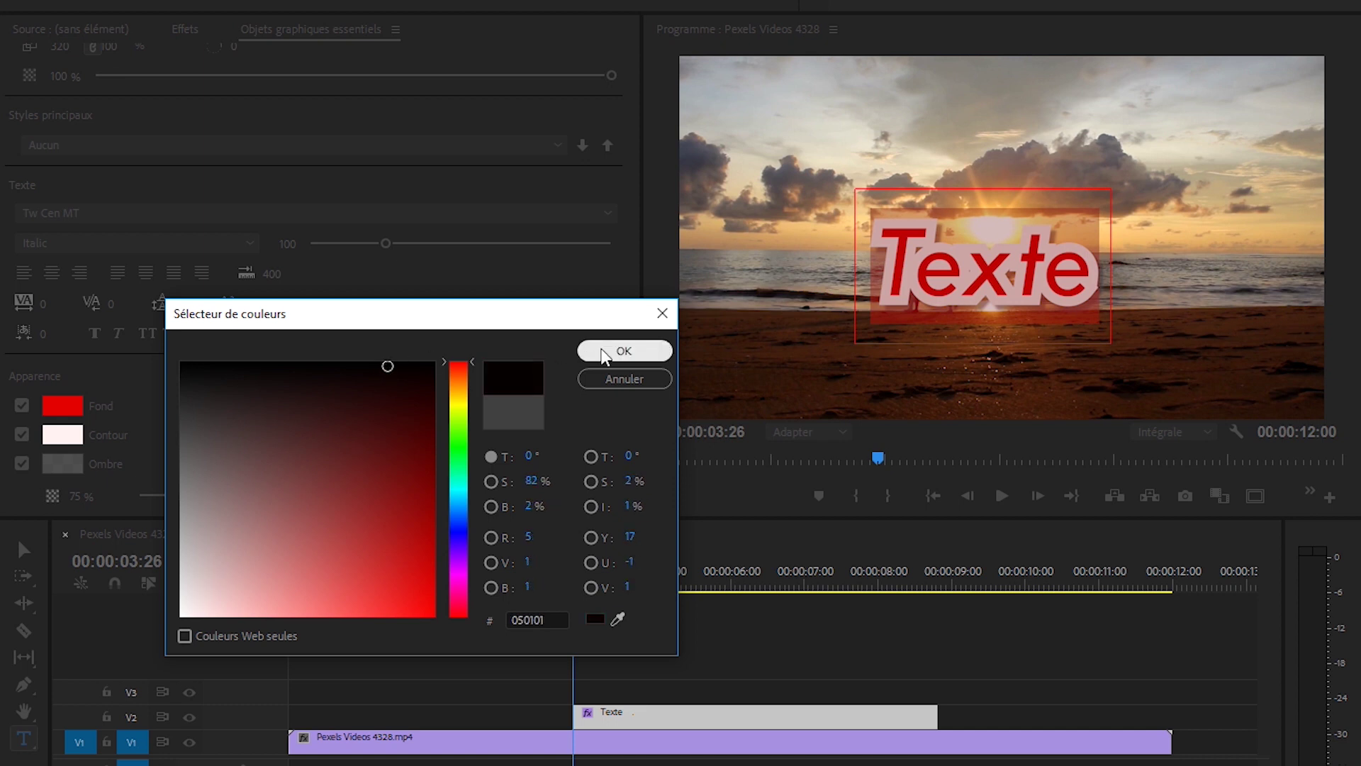
{"action": "left_click", "coordinate": [623, 350]}
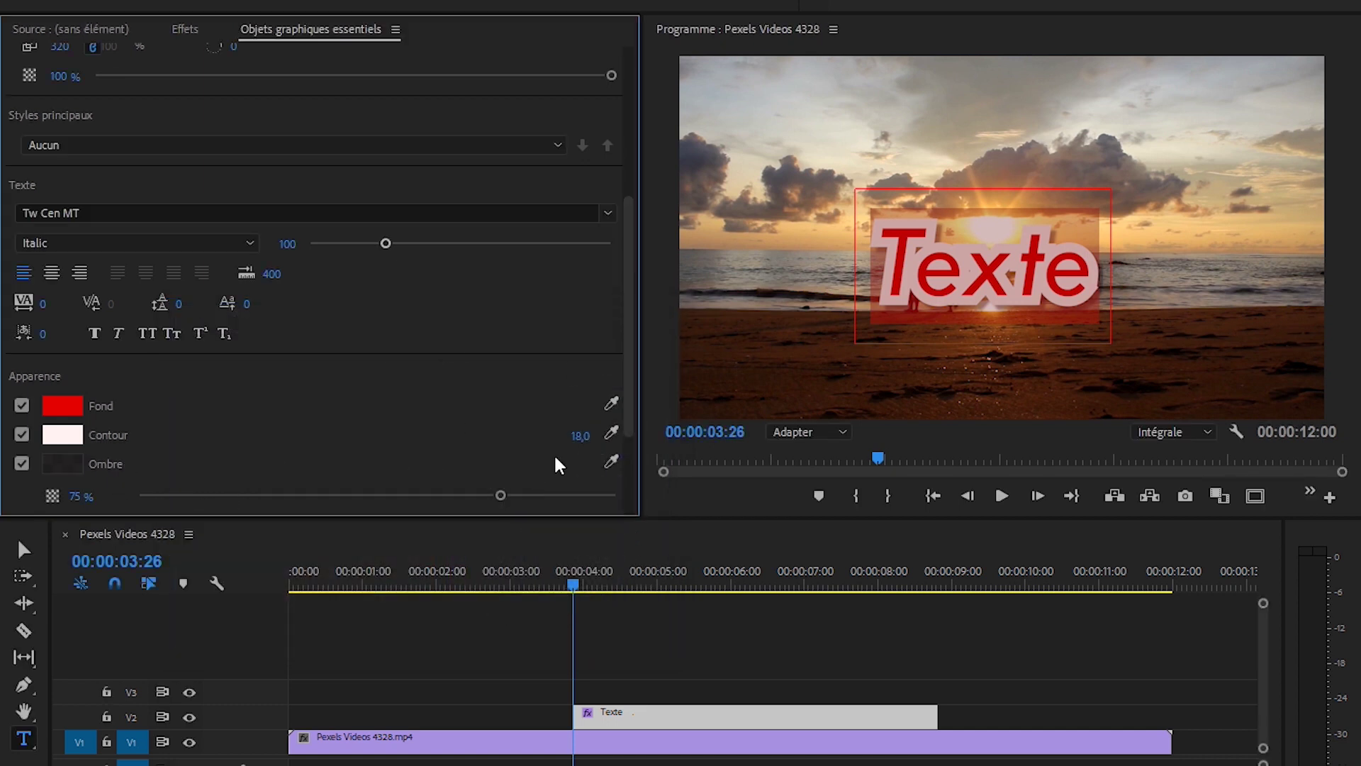
{"action": "left_click_drag", "start_coordinate": [504, 500], "coordinate": [650, 493]}
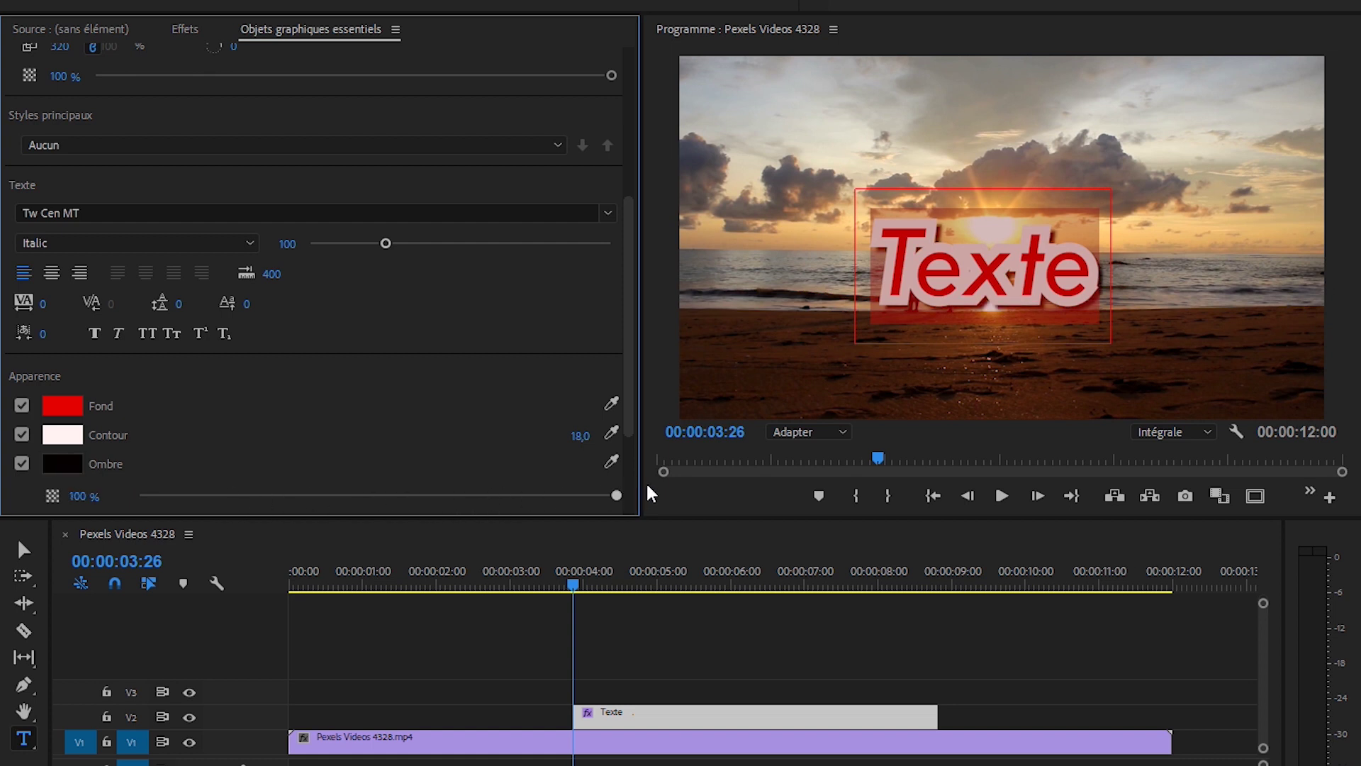
Play the sequence from about 00:00:04:11 to preview the styled title over the video.
{"action": "left_click_drag", "start_coordinate": [578, 582], "coordinate": [610, 584]}
{"action": "left_click", "coordinate": [698, 648]}
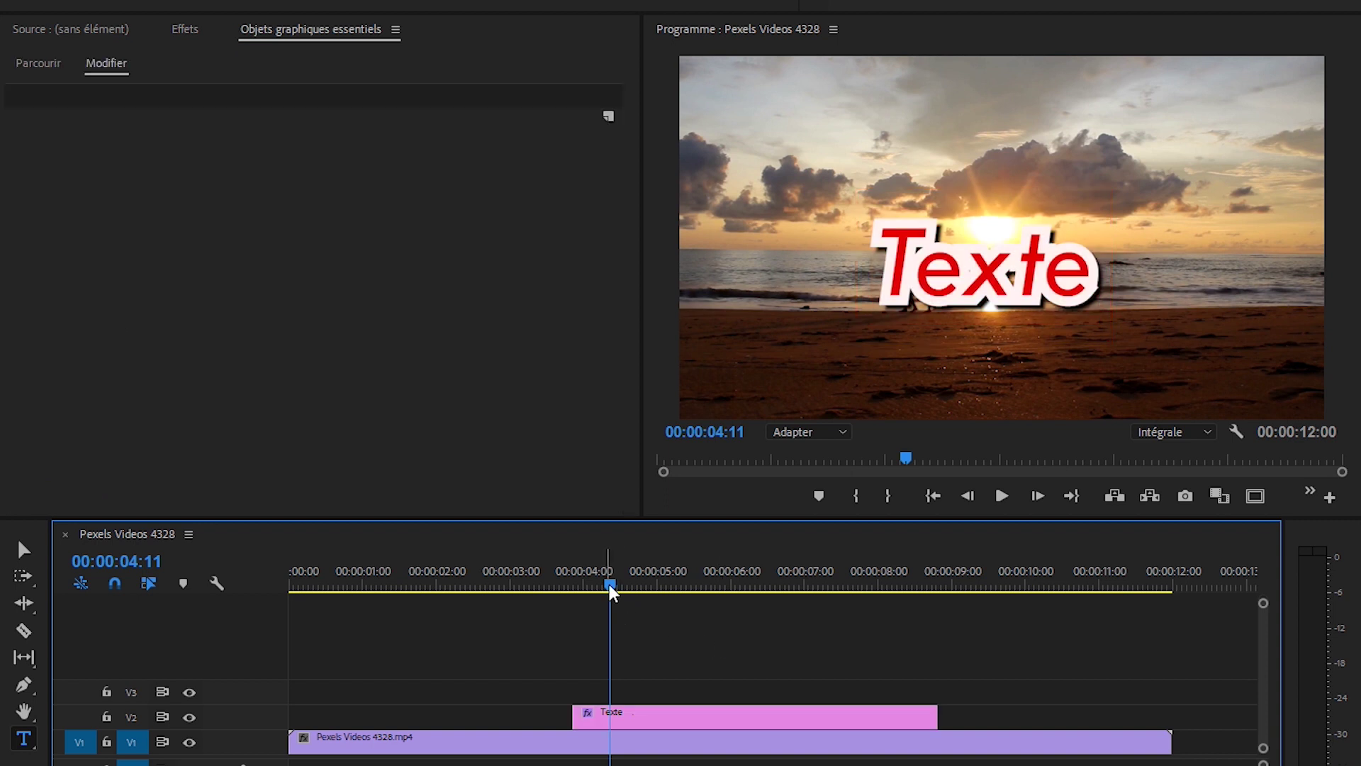
{"action": "left_click", "coordinate": [1002, 496]}
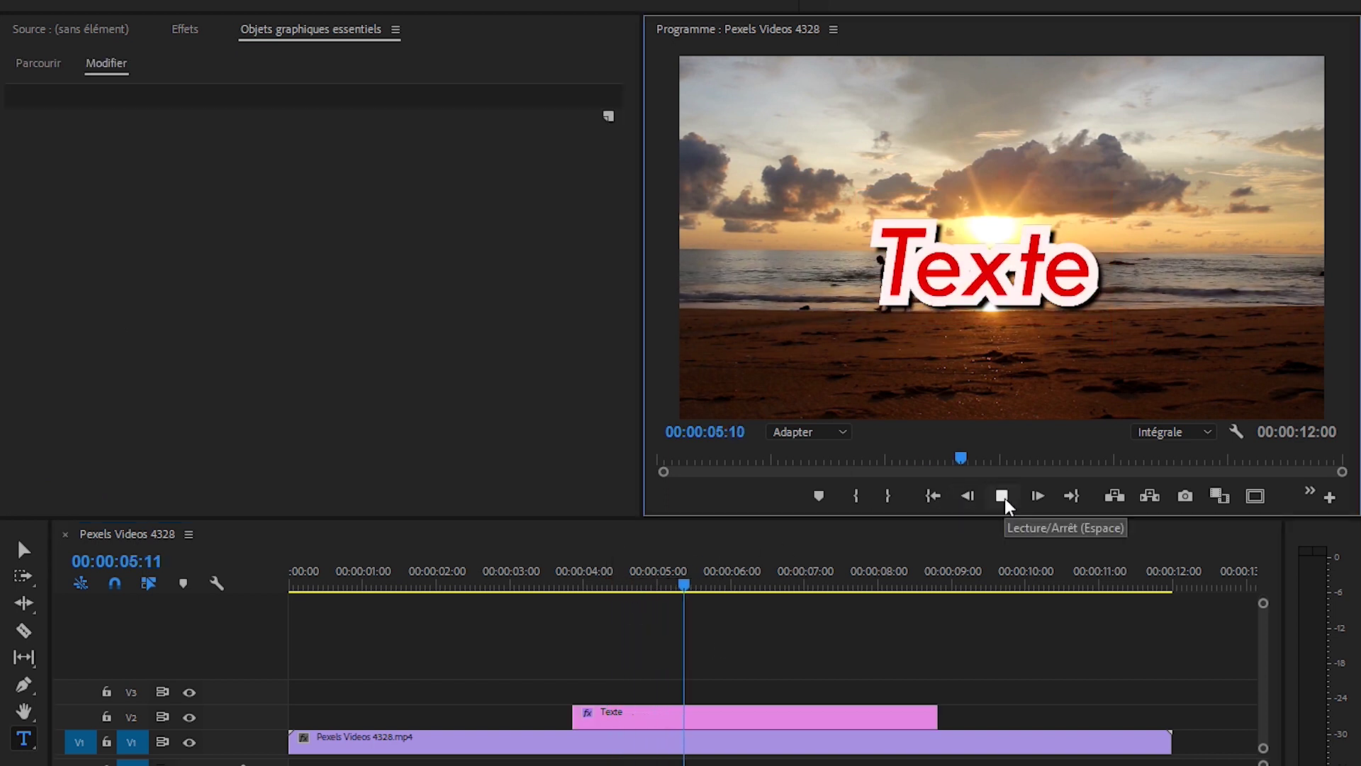
{"action": "left_click", "coordinate": [1003, 496]}
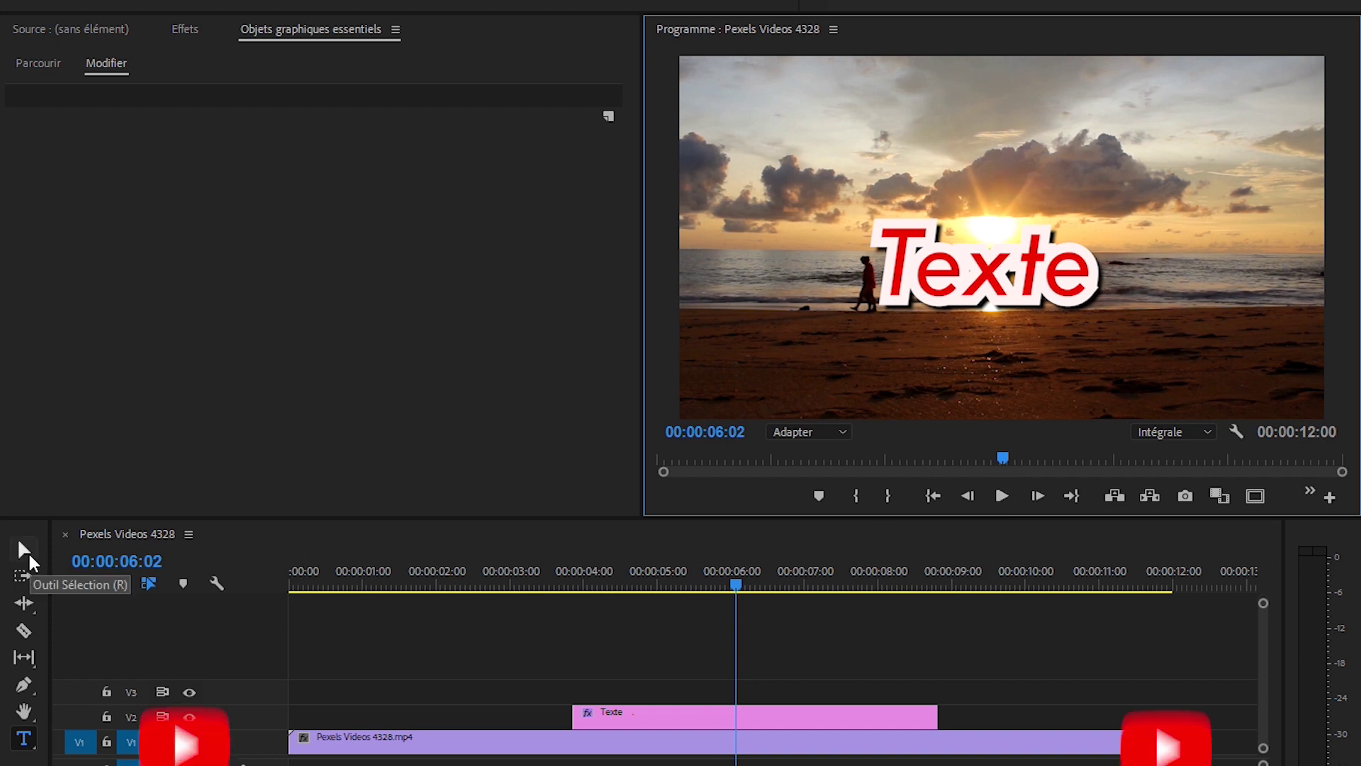
Use the Selection tool to enlarge the title to about 348 % and move it to about 87,7 and 717,6.
{"action": "left_click", "coordinate": [29, 554]}
{"action": "left_click_drag", "start_coordinate": [927, 302], "coordinate": [959, 302]}
{"action": "left_click_drag", "start_coordinate": [1150, 192], "coordinate": [1287, 108]}
{"action": "left_click_drag", "start_coordinate": [1095, 265], "coordinate": [1022, 270]}
{"action": "left_click_drag", "start_coordinate": [786, 130], "coordinate": [903, 215]}
{"action": "left_click_drag", "start_coordinate": [959, 306], "coordinate": [826, 274]}
{"action": "left_click_drag", "start_coordinate": [737, 585], "coordinate": [573, 611]}
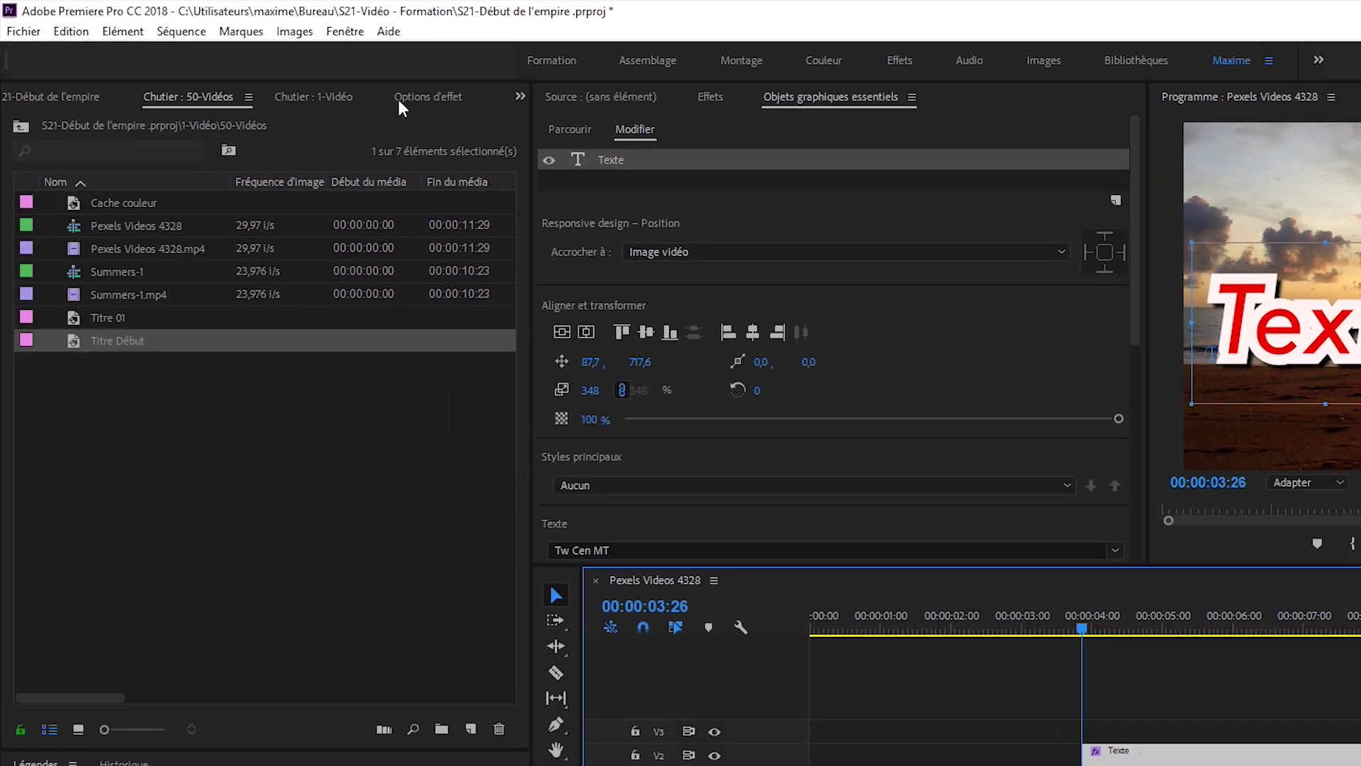
Examine the title's motion, opacity, source text and appearance settings in the clip's effect options.
{"action": "left_click", "coordinate": [384, 99]}
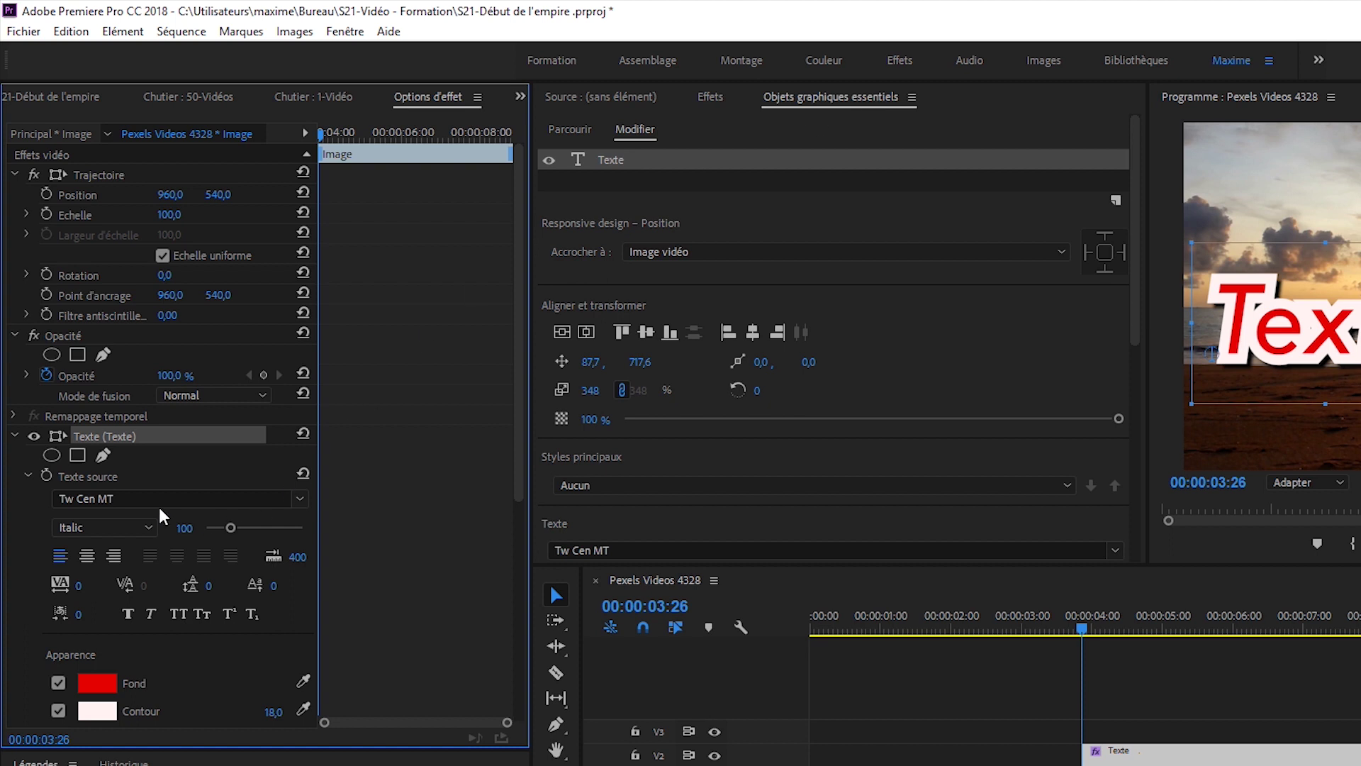
{"action": "key", "text": "ctrl+s"}
{"action": "left_click_drag", "start_coordinate": [317, 436], "coordinate": [428, 436]}
{"action": "scroll", "coordinate": [273, 549], "scroll_direction": "down", "scroll_amount": 3}
{"action": "scroll", "coordinate": [273, 549], "scroll_direction": "down", "scroll_amount": 5}
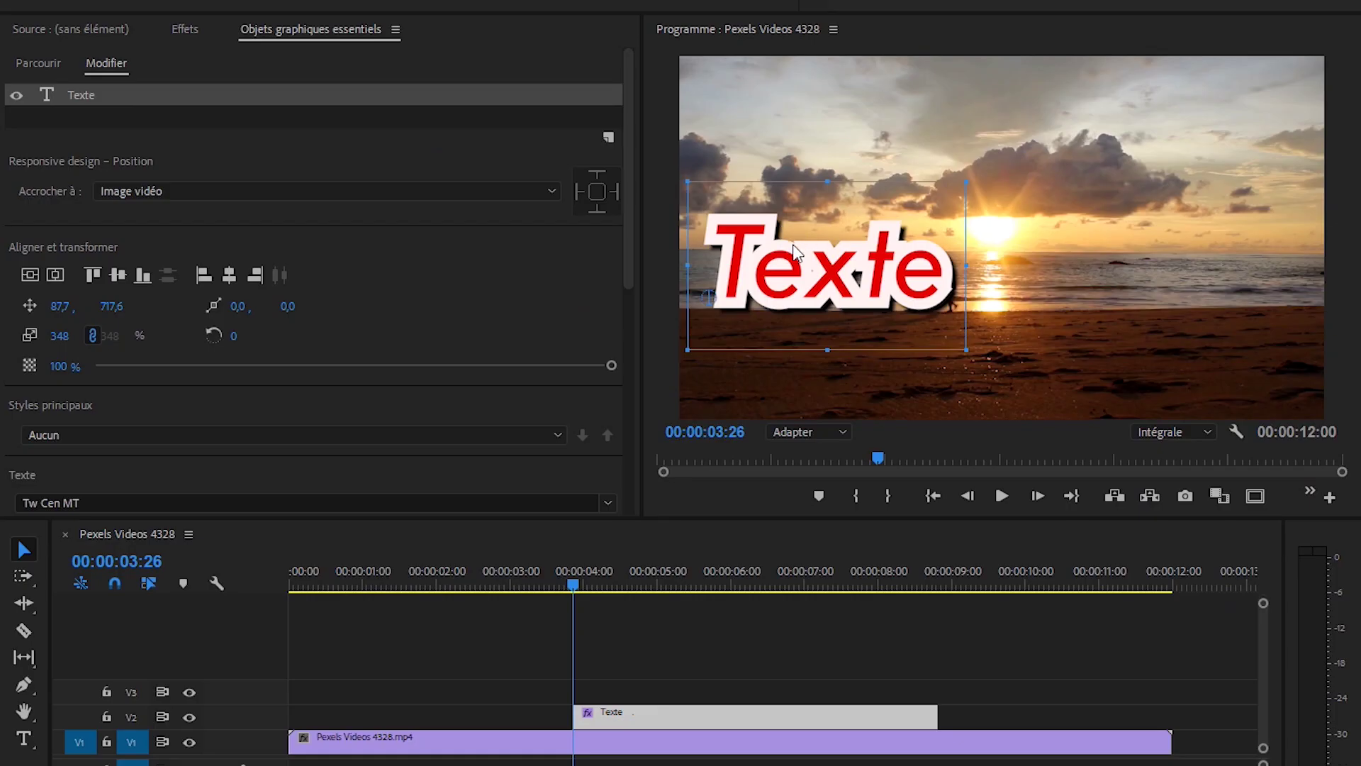
Move the title to about 513,6 and 648,6, and add a second text layer to the same graphic.
{"action": "left_click_drag", "start_coordinate": [793, 244], "coordinate": [936, 219]}
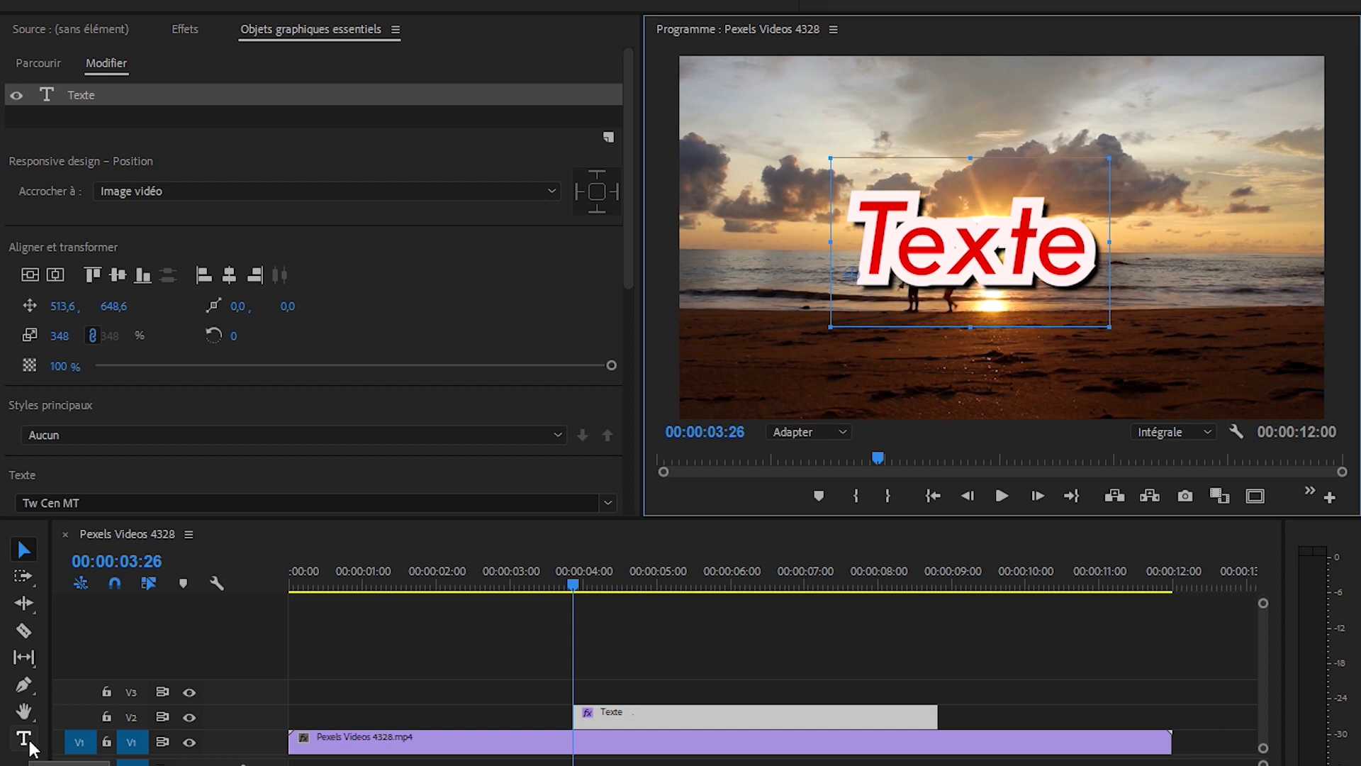
{"action": "left_click", "coordinate": [85, 96]}
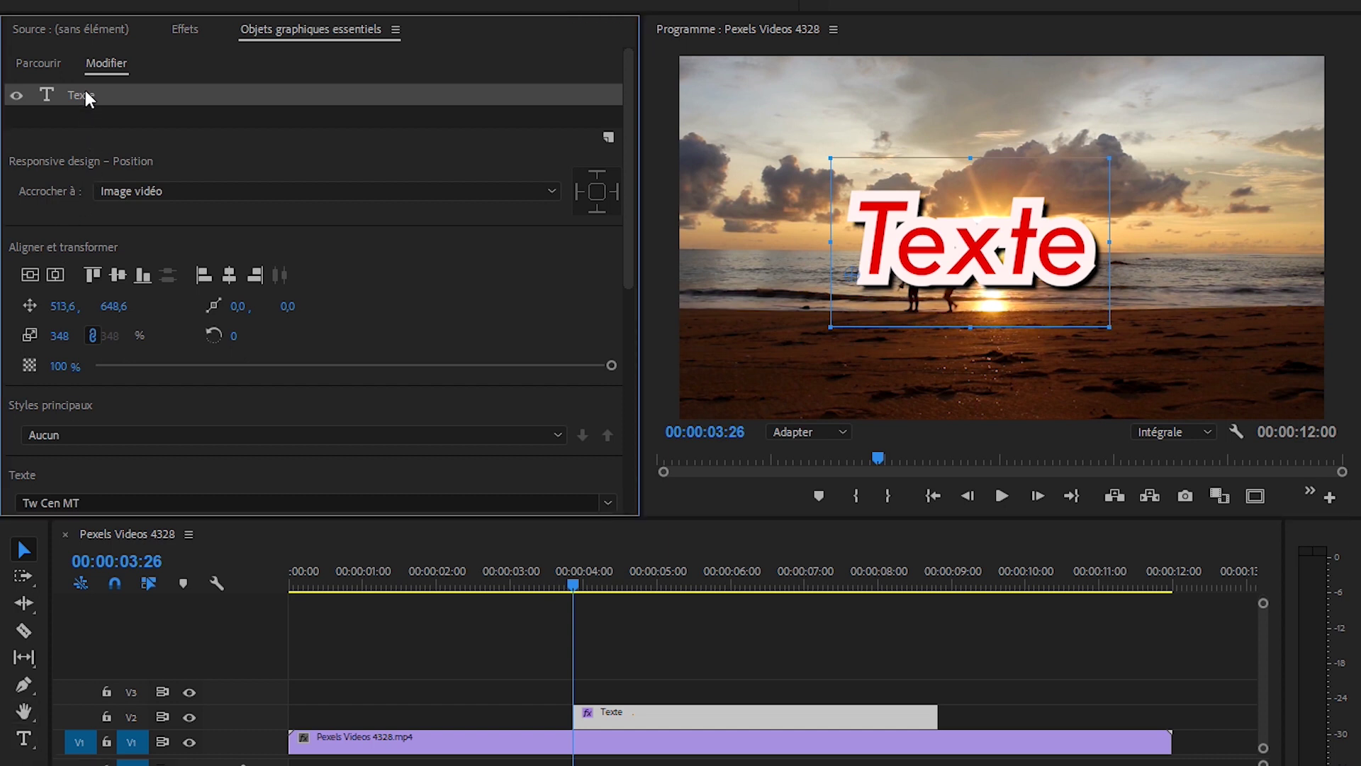
{"action": "left_click", "coordinate": [608, 138]}
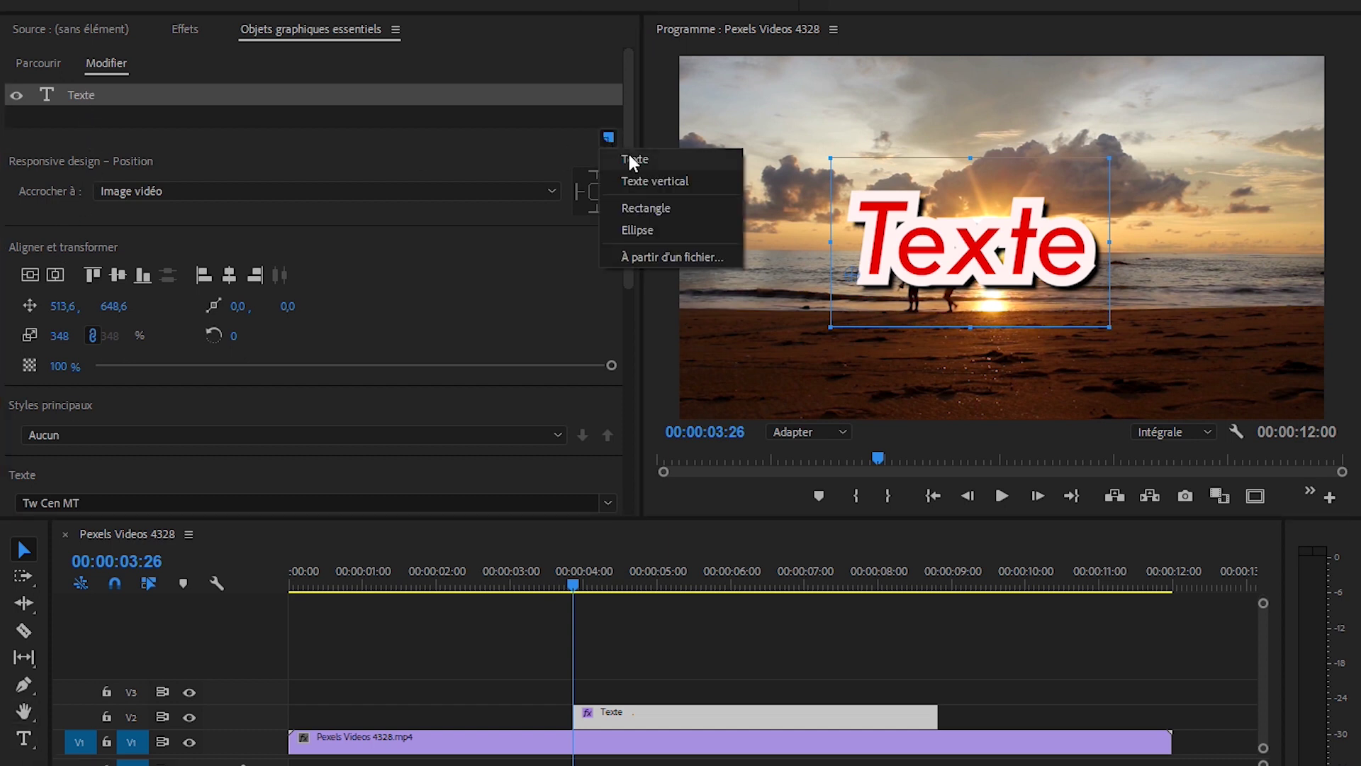
{"action": "left_click", "coordinate": [629, 155]}
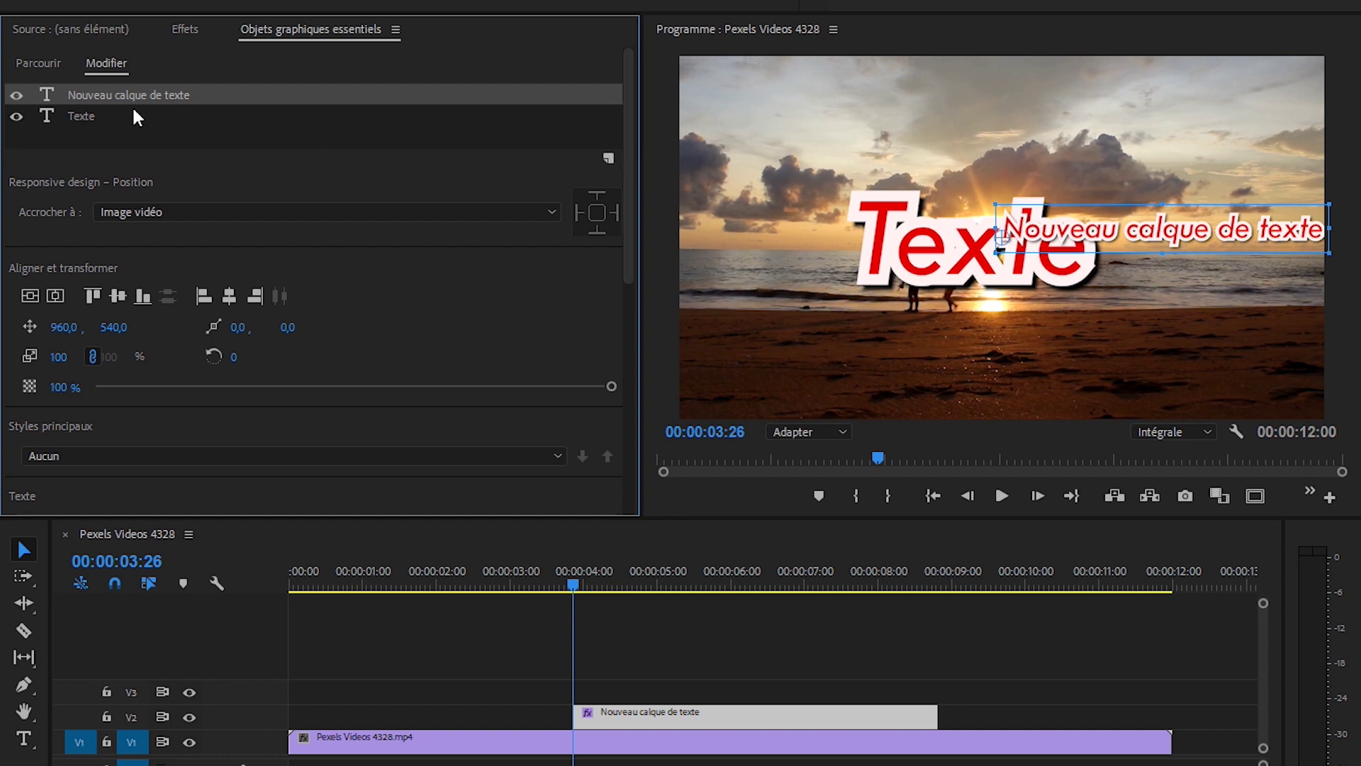
Place the new text layer across the large title at about 439,0 and 591,0.
{"action": "left_click_drag", "start_coordinate": [1112, 229], "coordinate": [940, 322]}
{"action": "double_click", "coordinate": [959, 317]}
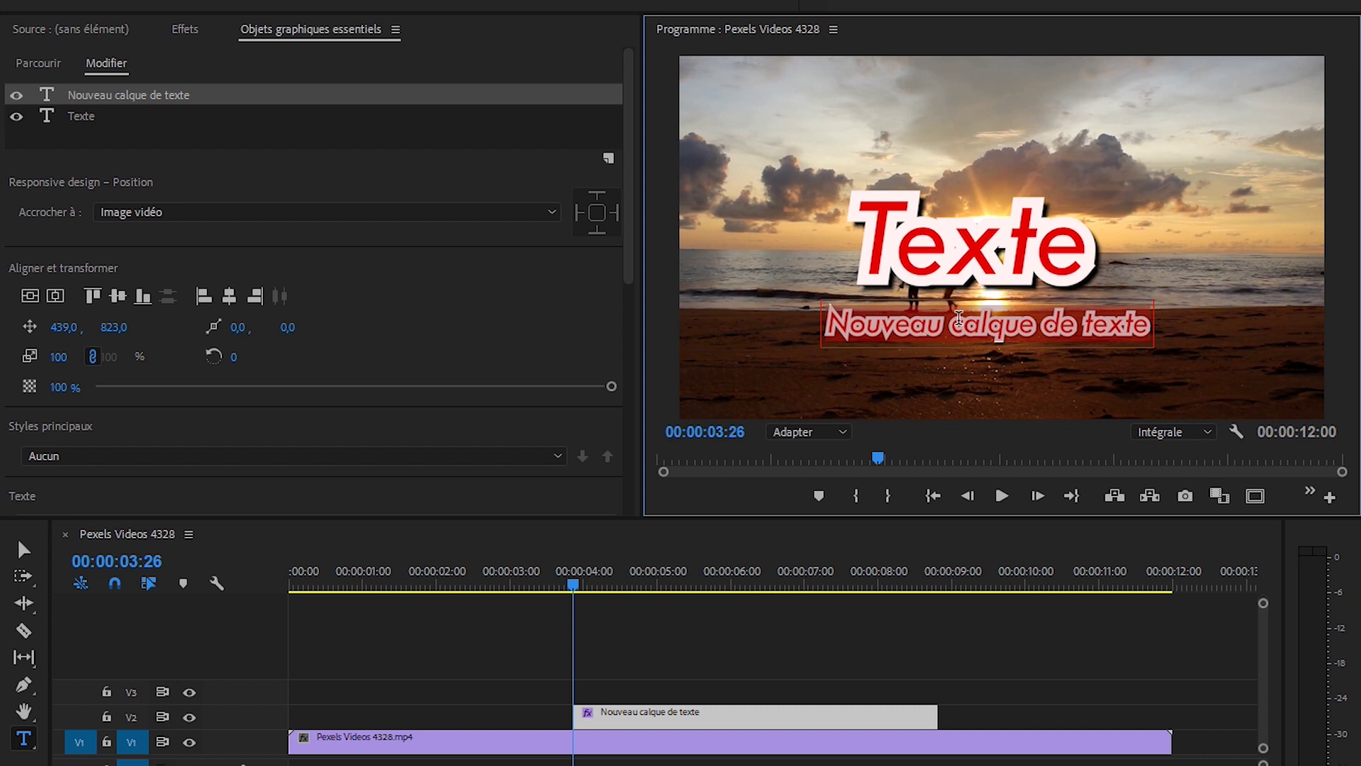
{"action": "left_click", "coordinate": [231, 139]}
{"action": "left_click", "coordinate": [164, 98]}
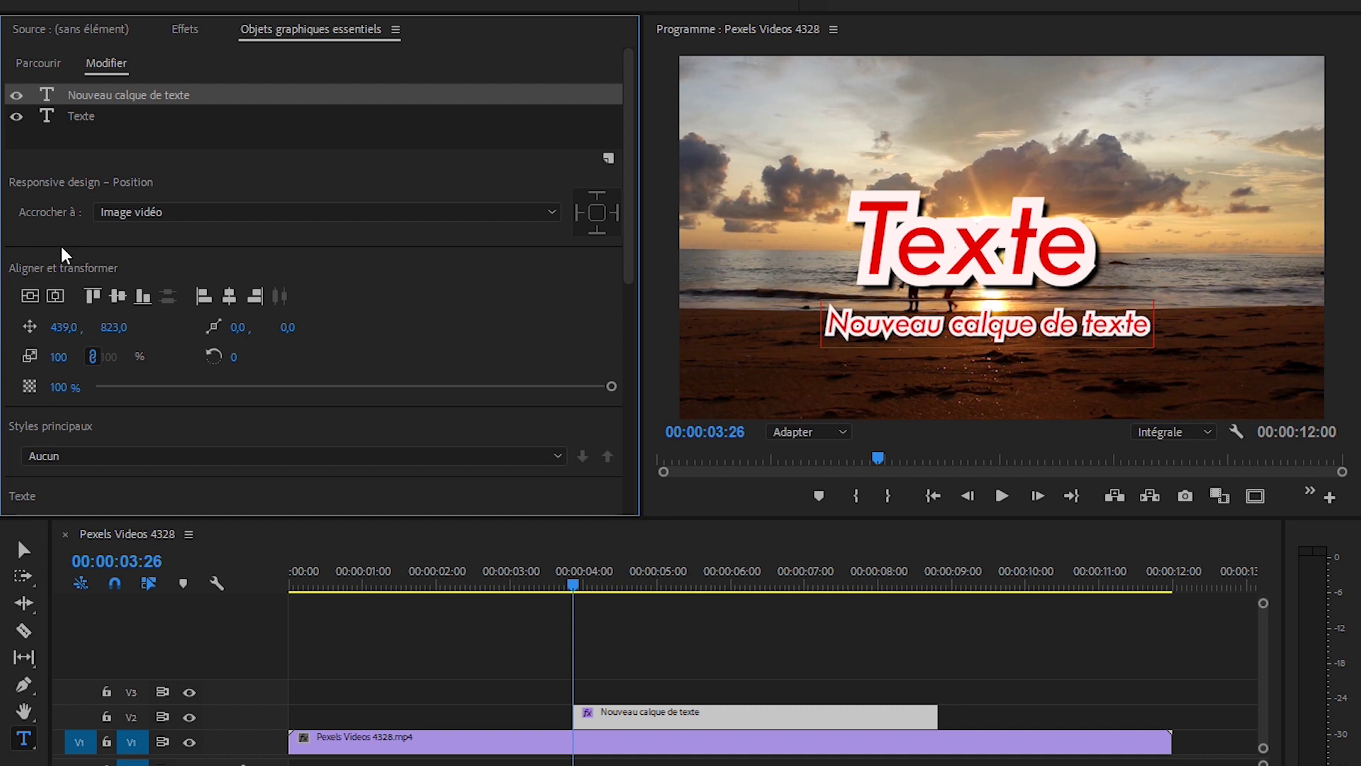
{"action": "left_click", "coordinate": [25, 552]}
{"action": "left_click_drag", "start_coordinate": [939, 330], "coordinate": [939, 250]}
{"action": "mouse_move", "coordinate": [112, 94]}
{"action": "left_mouse_down"}
{"action": "mouse_move", "coordinate": [117, 135]}
{"action": "mouse_move", "coordinate": [115, 90]}
{"action": "left_mouse_up"}
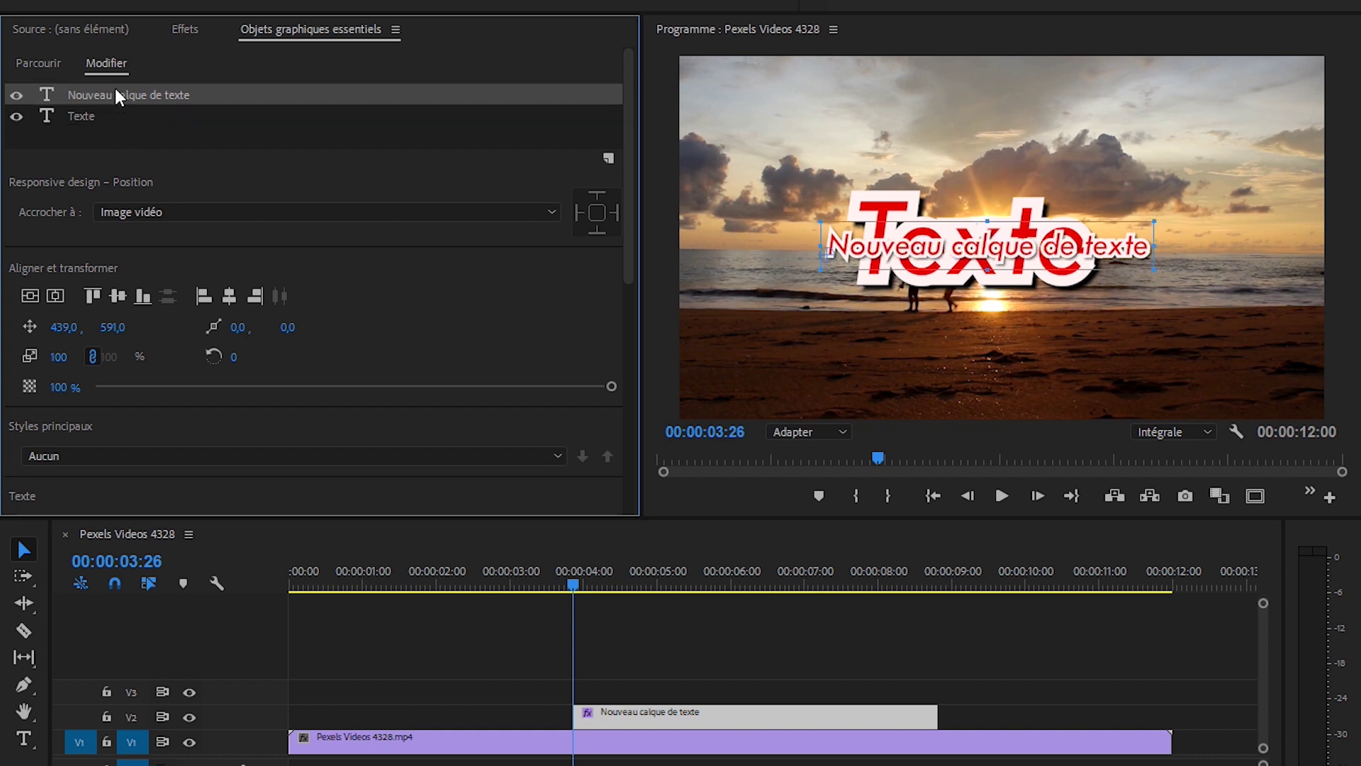
Add a rectangle shape to the graphic and move it to about 409,1 and 457,0.
{"action": "left_click", "coordinate": [611, 156]}
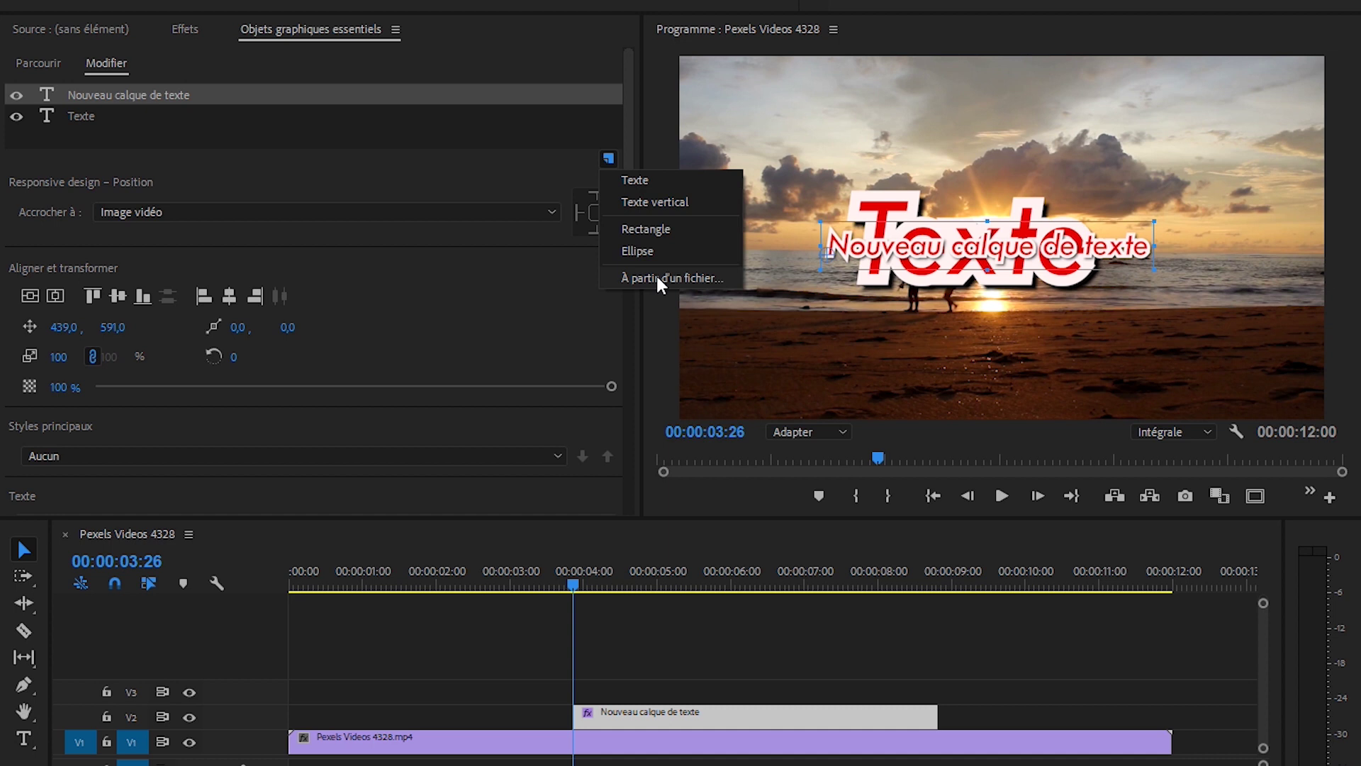
{"action": "left_click", "coordinate": [663, 229]}
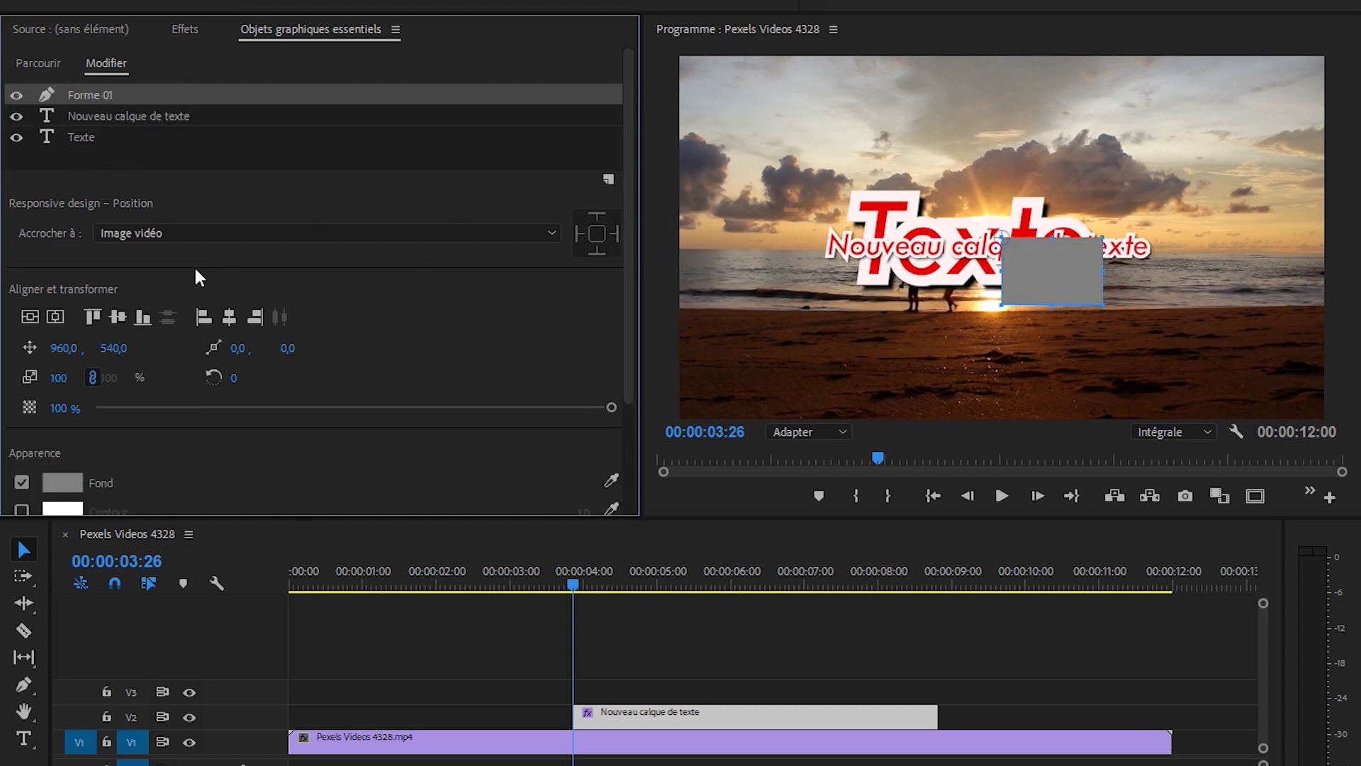
{"action": "left_click", "coordinate": [22, 556]}
{"action": "left_click_drag", "start_coordinate": [1046, 264], "coordinate": [863, 236]}
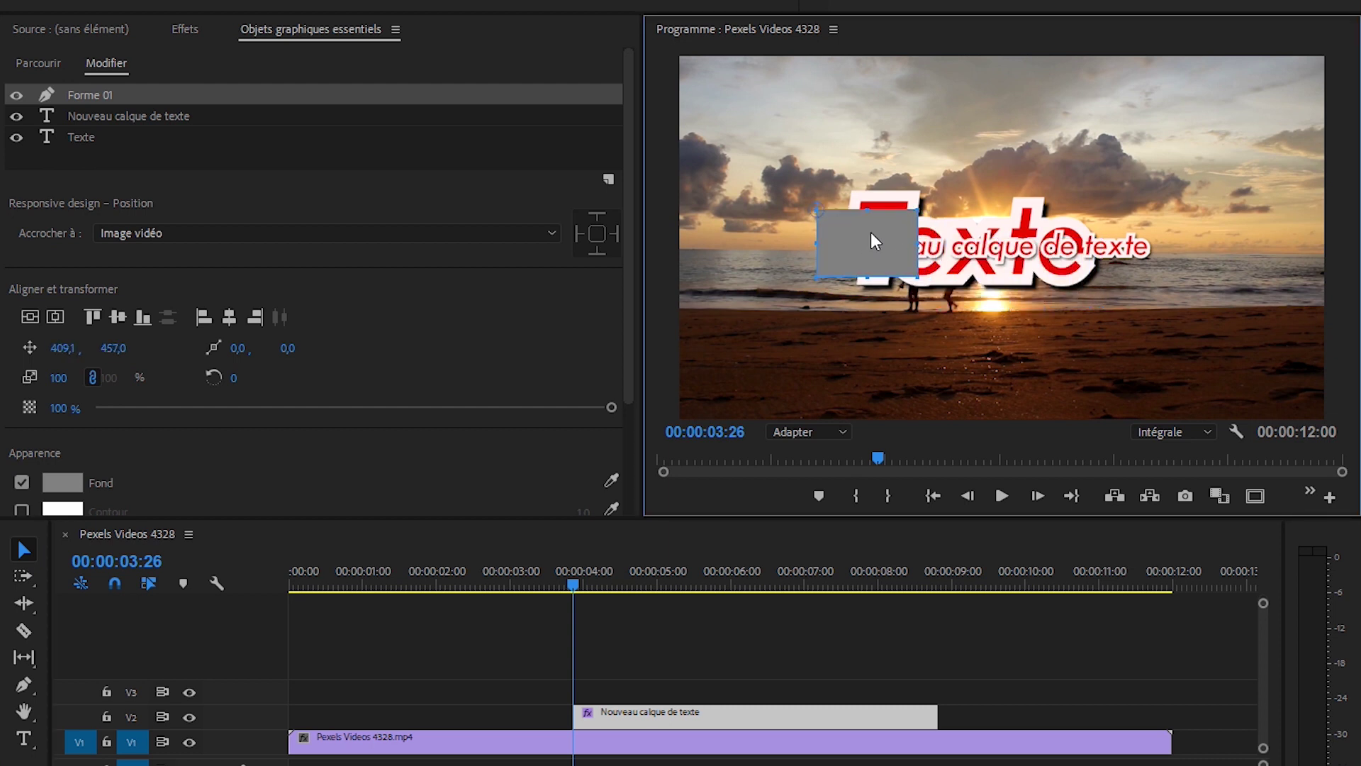
Hide the Texte layer, keeping the Nouveau calque de texte layer visible.
{"action": "left_click", "coordinate": [16, 115]}
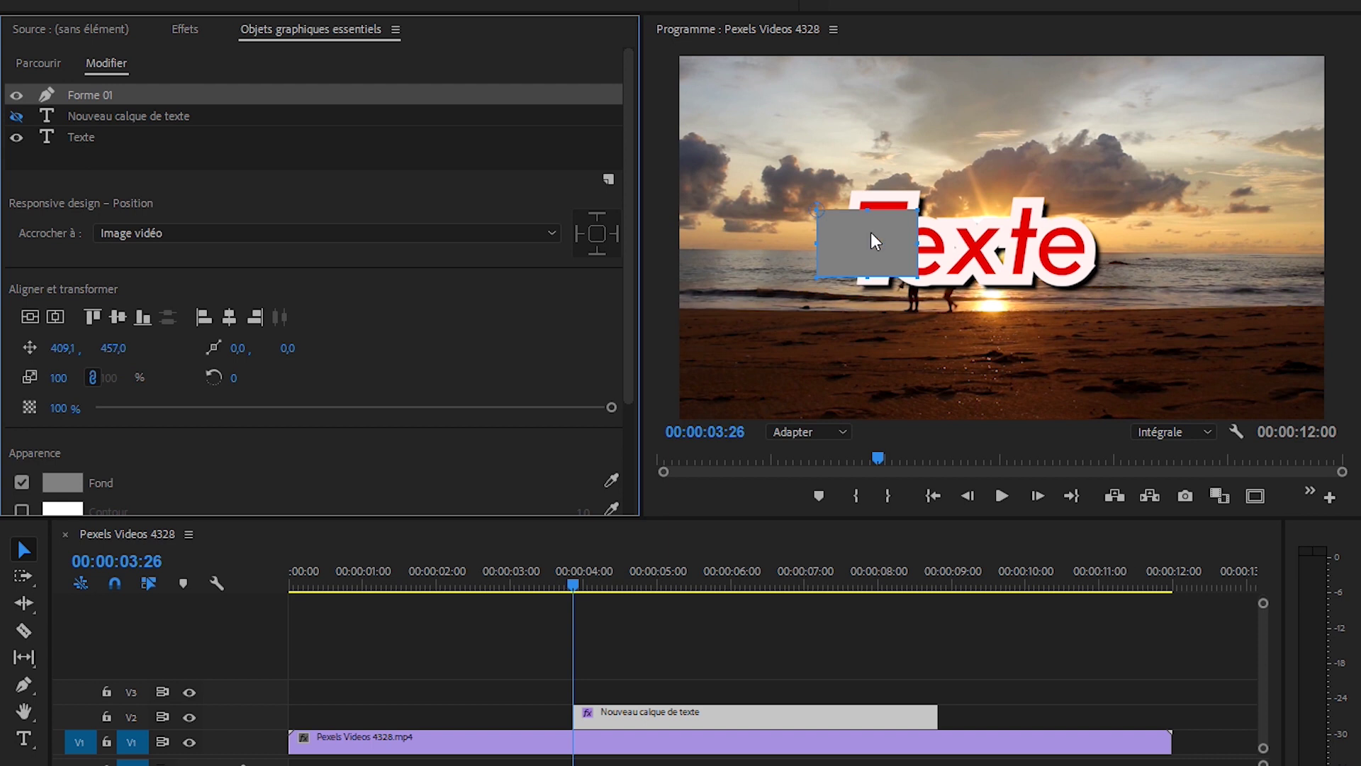
{"action": "left_click", "coordinate": [17, 137]}
{"action": "left_click", "coordinate": [17, 115]}
Reshape the rectangle into a wide banner fitting the new text, and stack the text layer above it.
{"action": "left_click_drag", "start_coordinate": [867, 237], "coordinate": [1147, 259]}
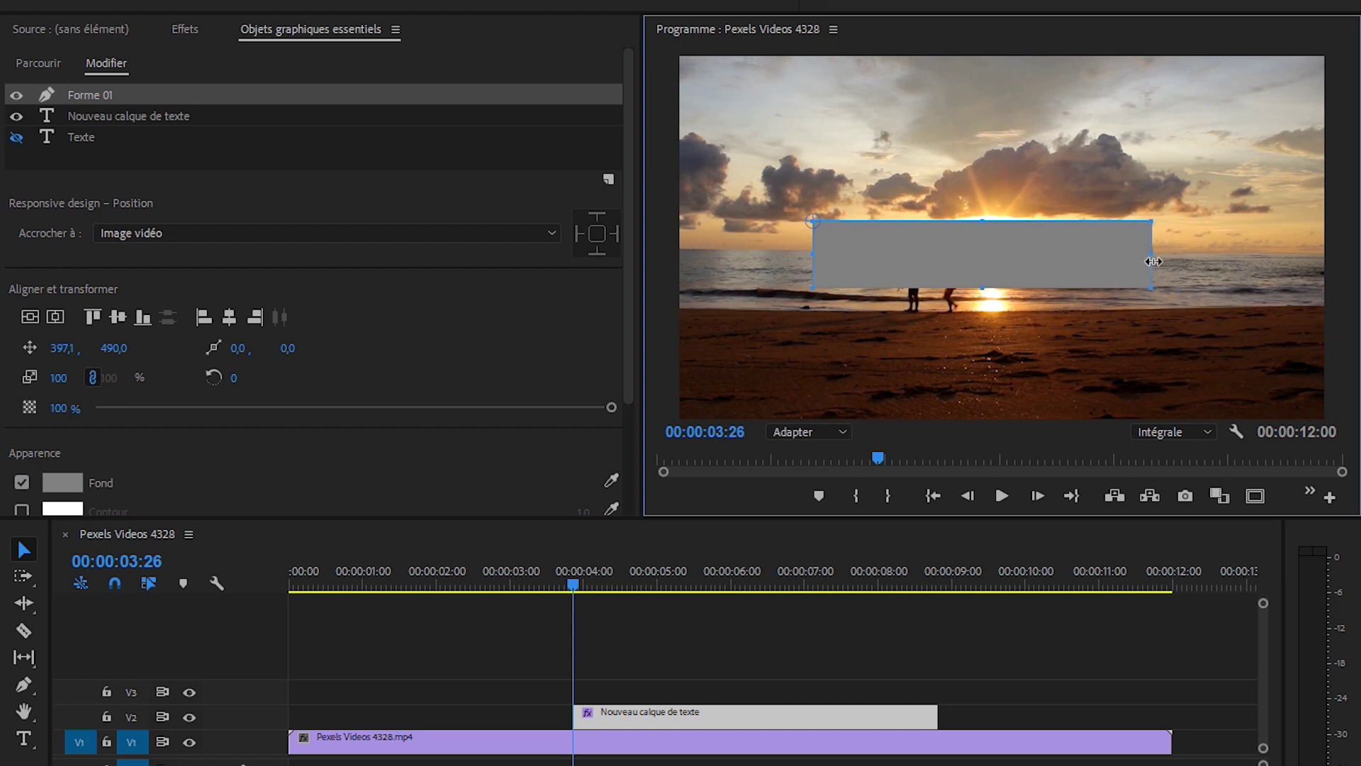
{"action": "left_click_drag", "start_coordinate": [985, 285], "coordinate": [1017, 248]}
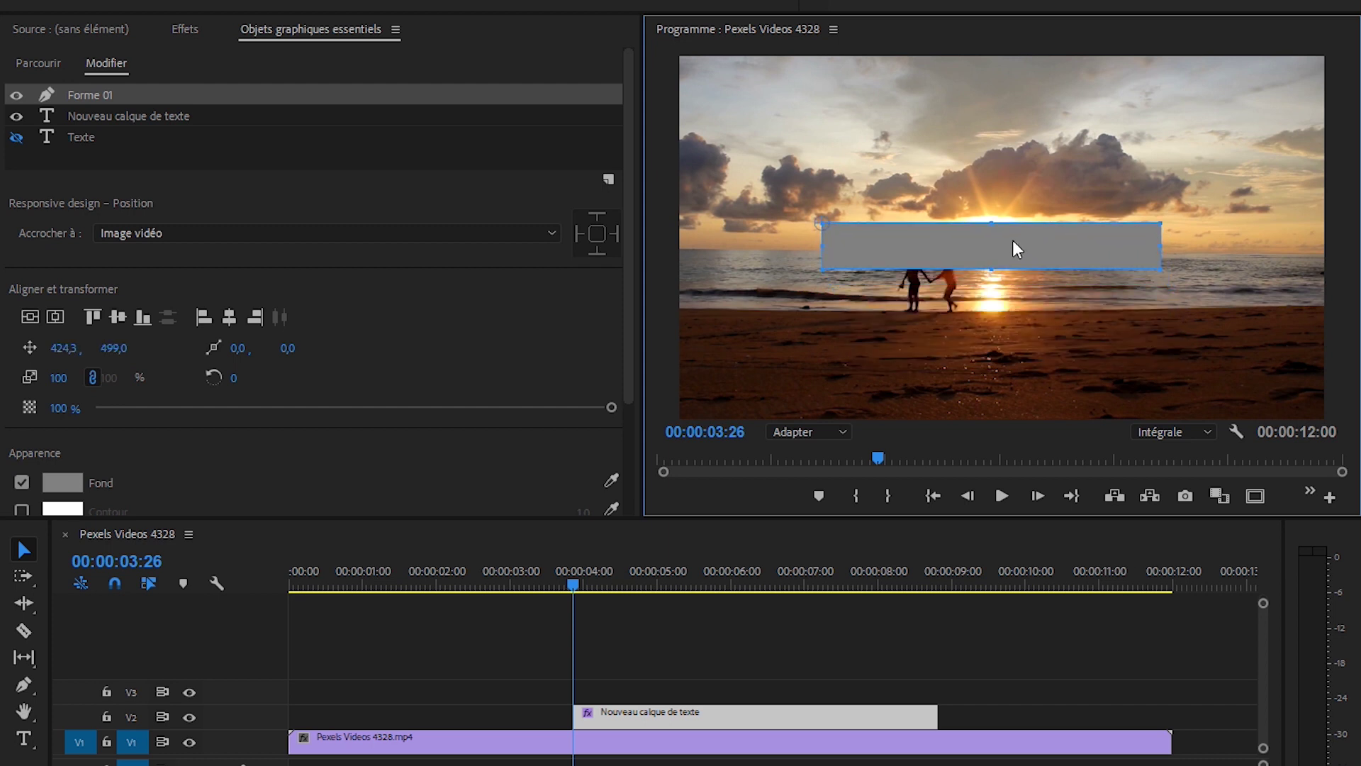
{"action": "left_click_drag", "start_coordinate": [119, 117], "coordinate": [122, 92]}
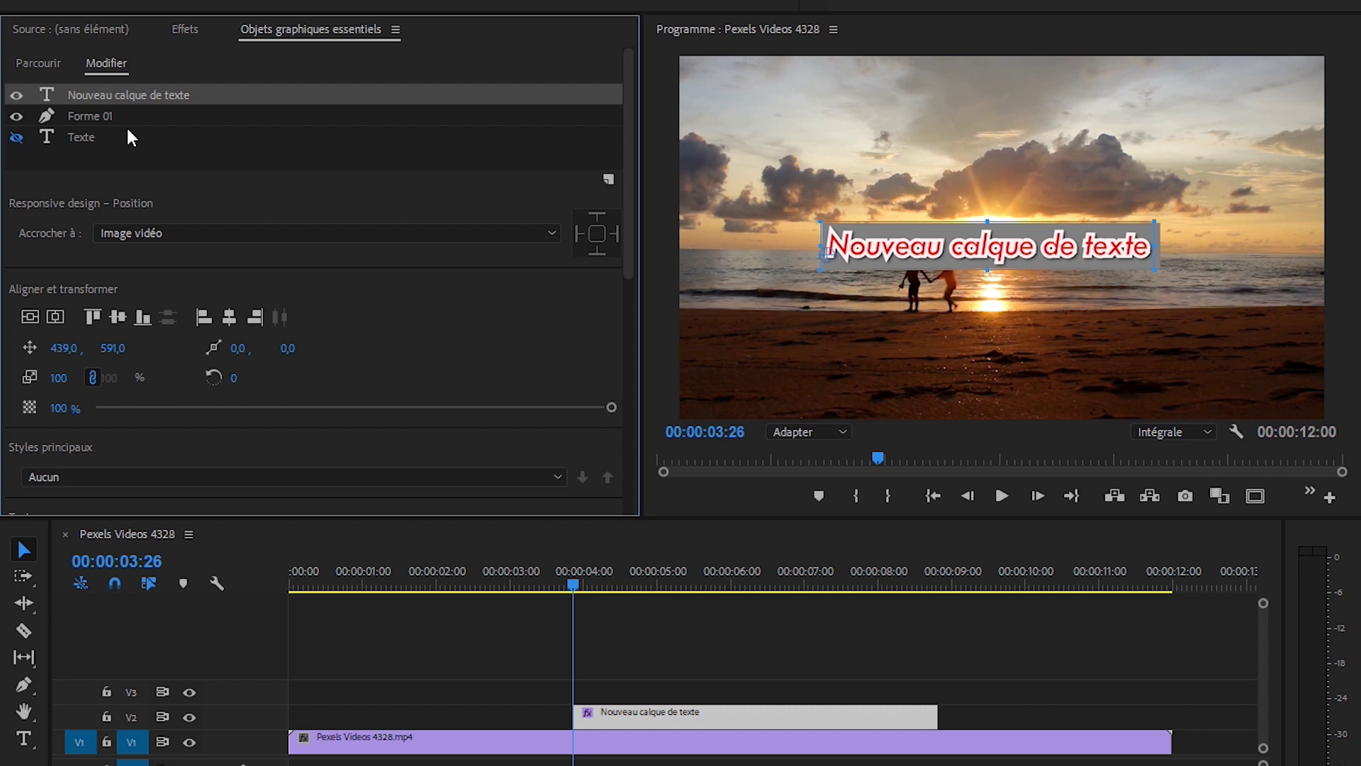
Pin the Nouveau calque de texte layer to Forme 01 on all four sides.
{"action": "left_click", "coordinate": [114, 121]}
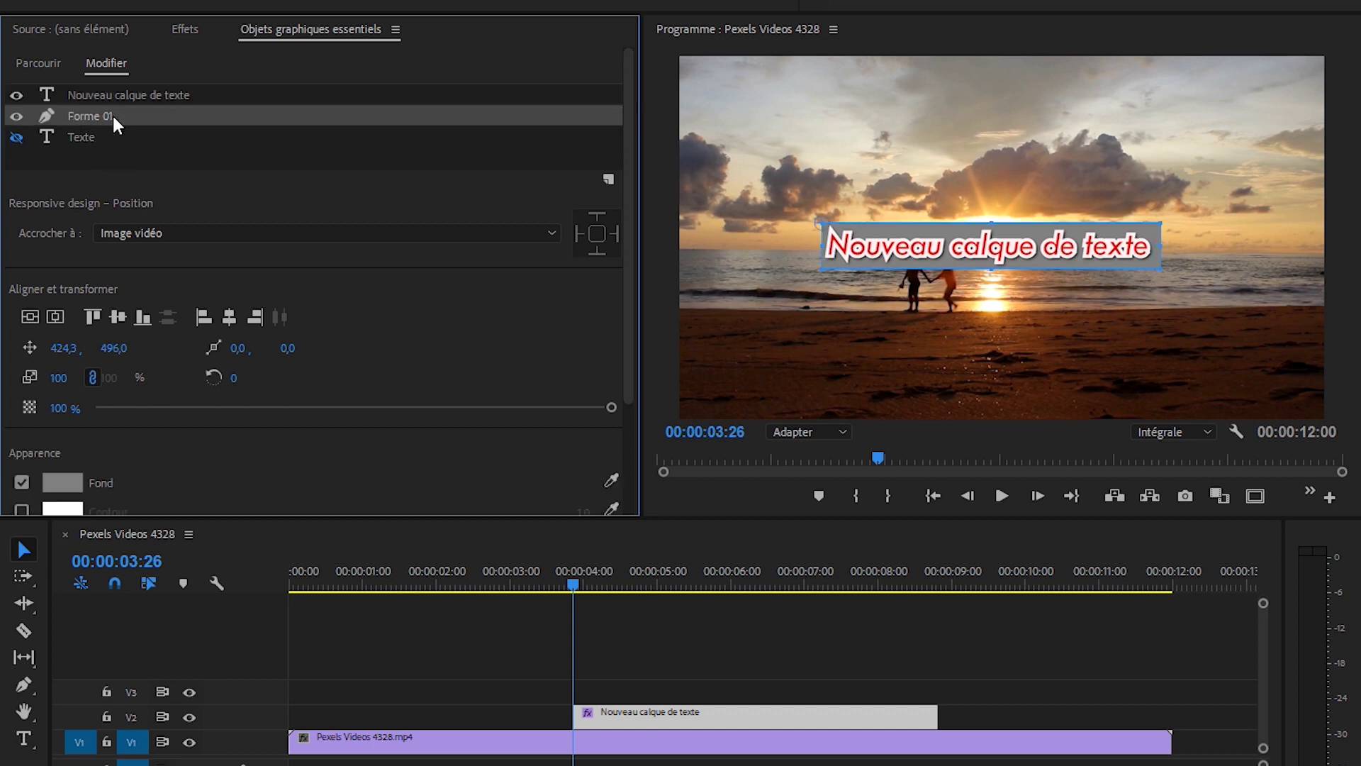
{"action": "left_click", "coordinate": [129, 99]}
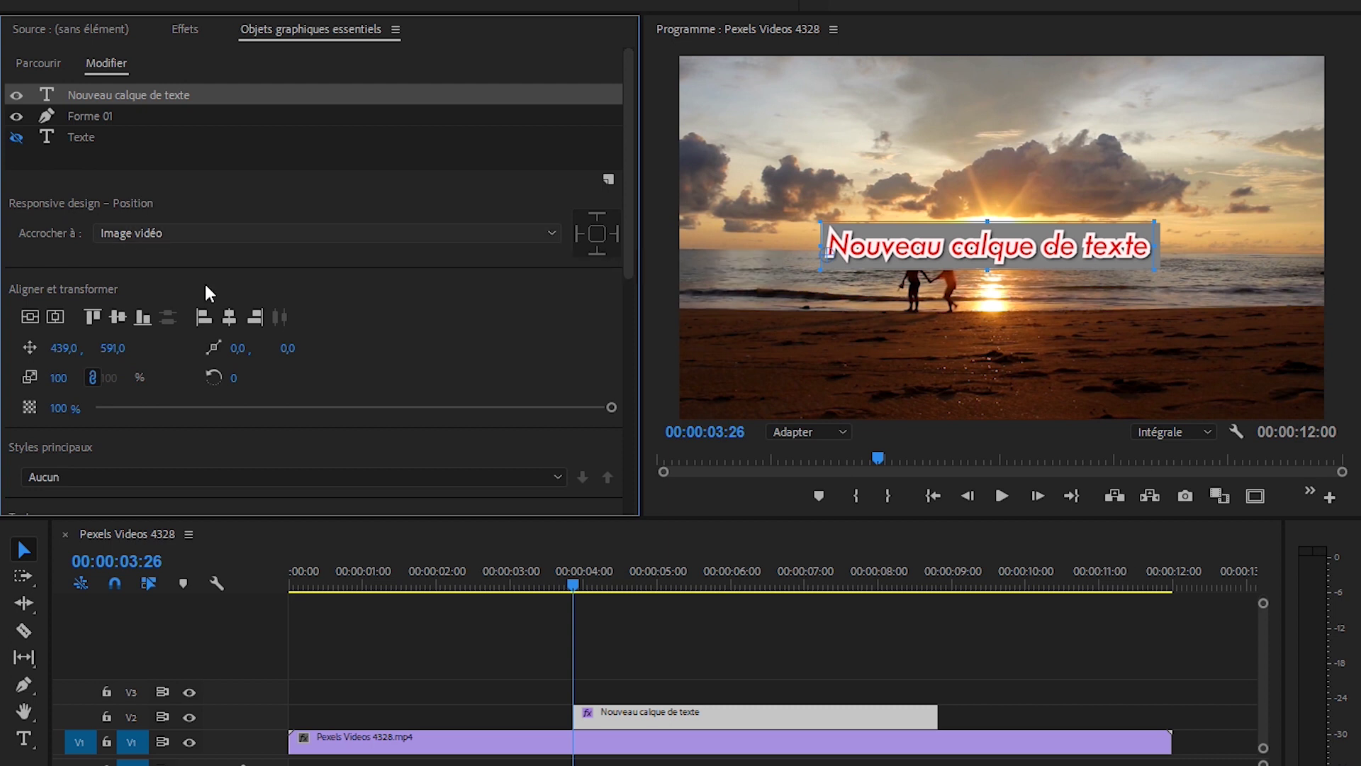
{"action": "left_click", "coordinate": [176, 235]}
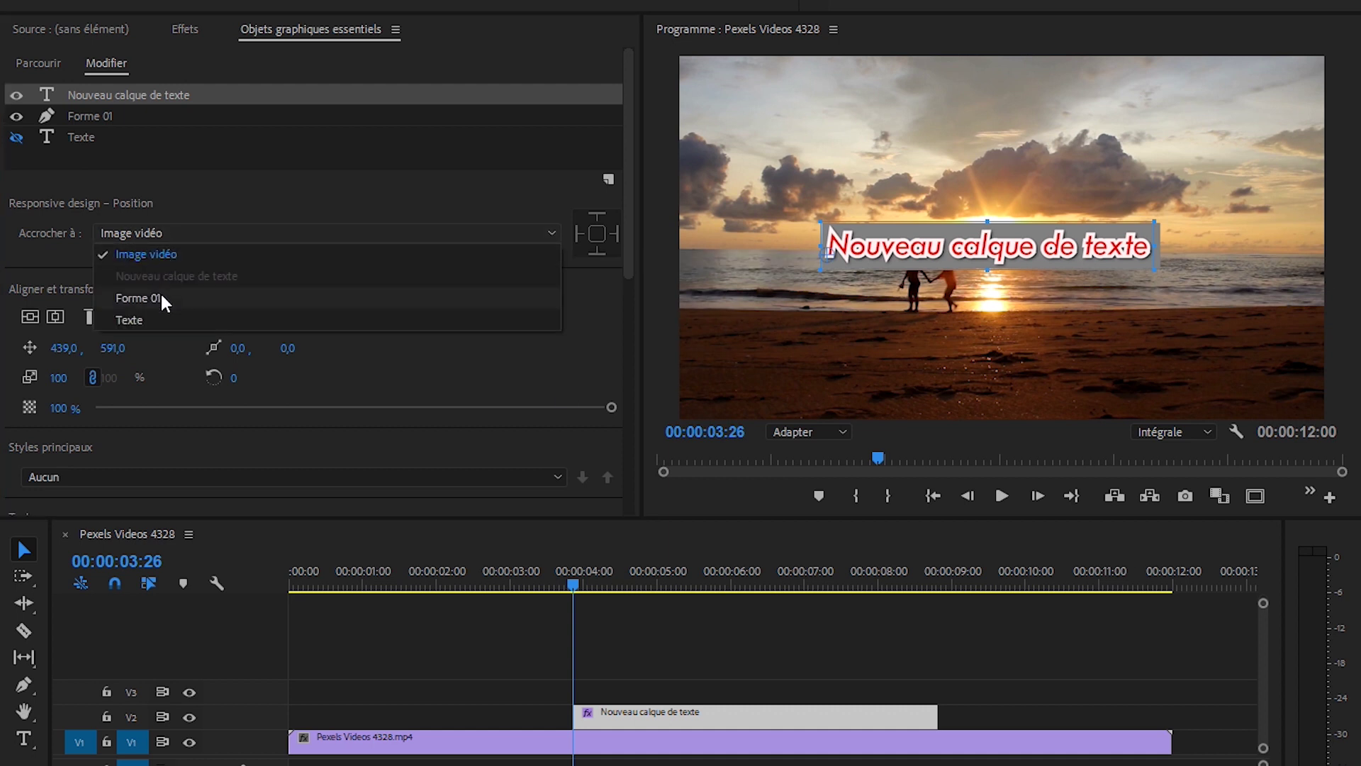
{"action": "left_click", "coordinate": [138, 298]}
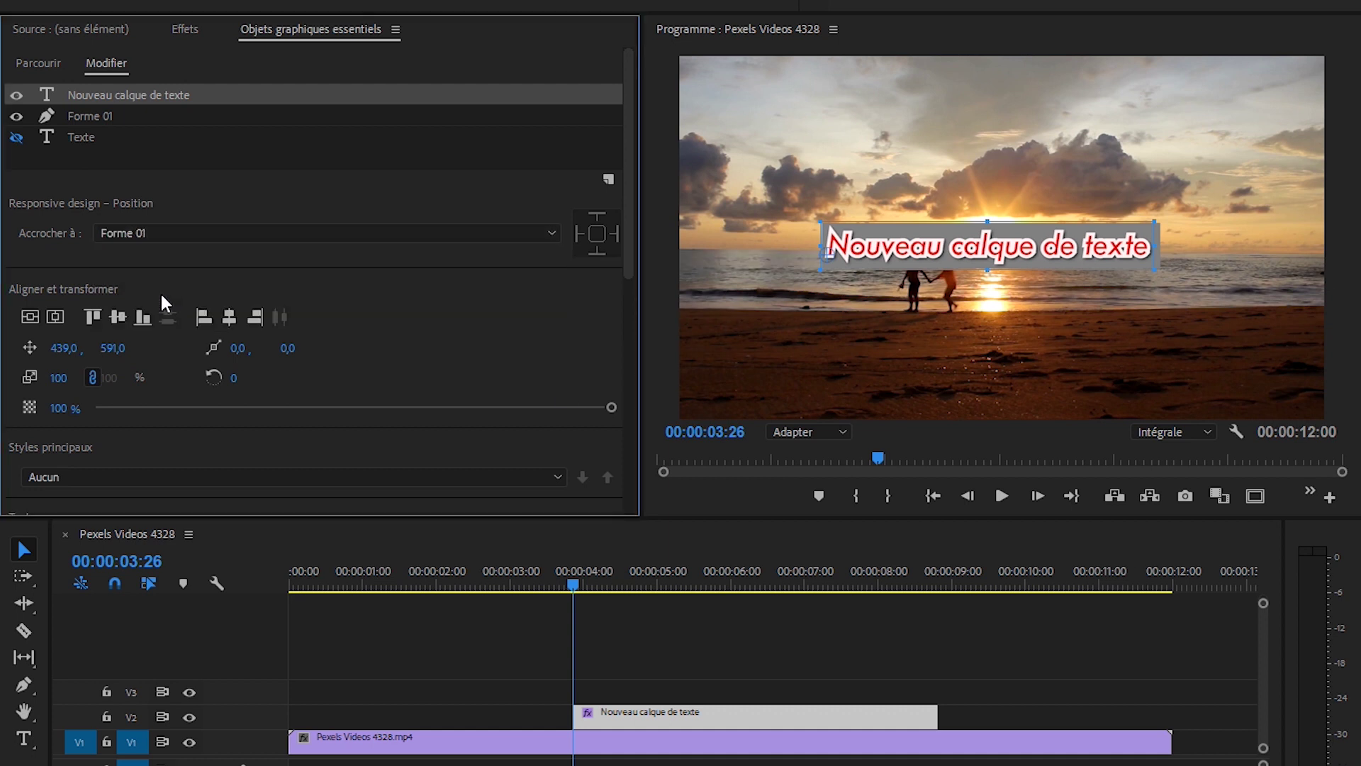
{"action": "left_click", "coordinate": [595, 241]}
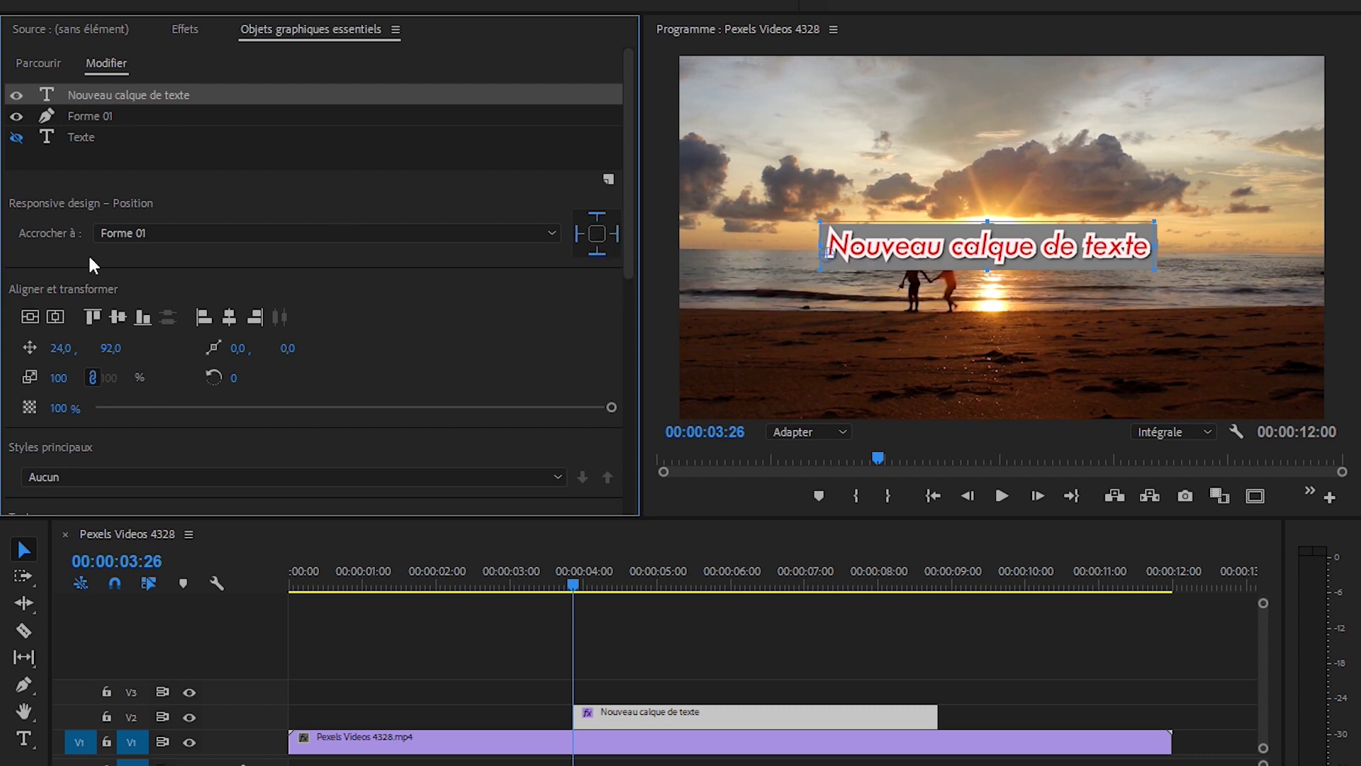
Narrow the Forme 01 rectangle slightly and reposition it near the horizon to test the pinned text.
{"action": "left_click", "coordinate": [105, 117]}
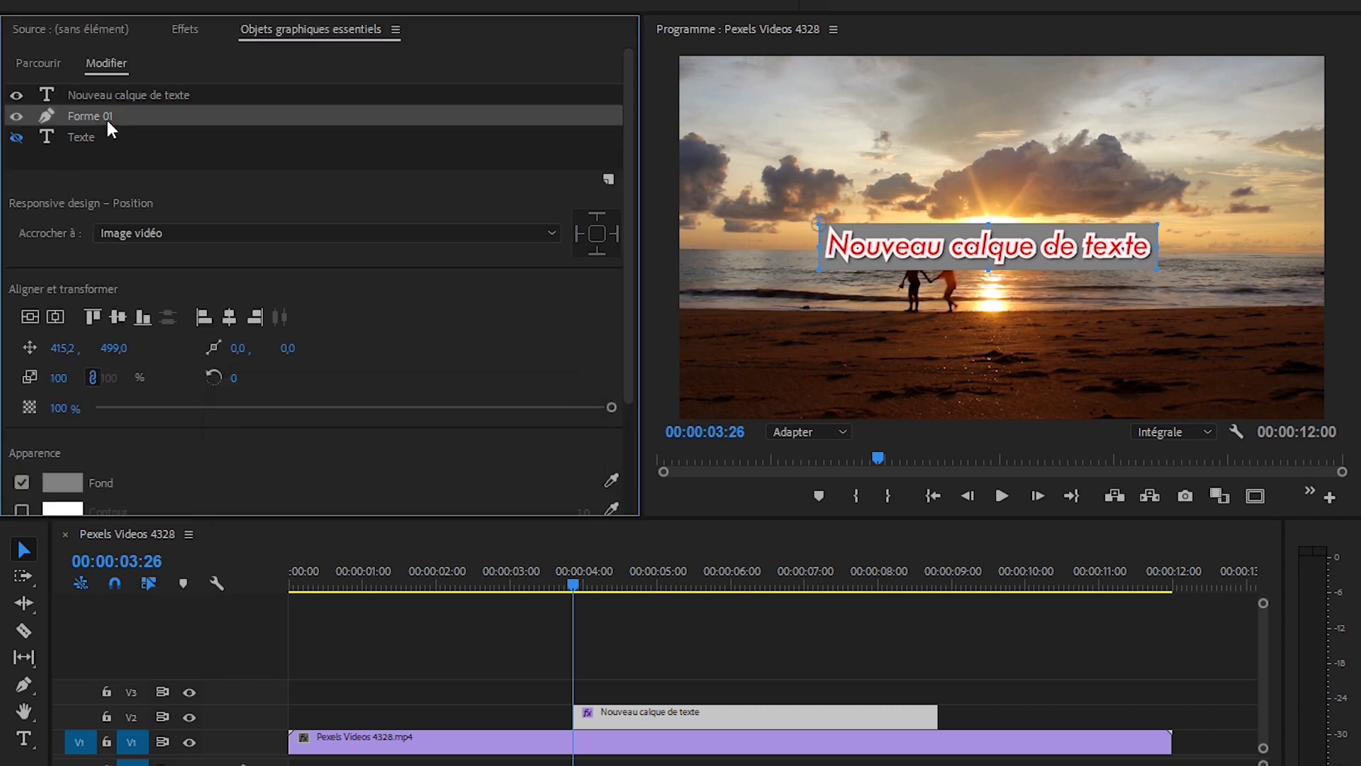
{"action": "mouse_move", "coordinate": [859, 265]}
{"action": "left_mouse_down"}
{"action": "mouse_move", "coordinate": [784, 337]}
{"action": "mouse_move", "coordinate": [869, 255]}
{"action": "mouse_move", "coordinate": [827, 170]}
{"action": "mouse_move", "coordinate": [925, 261]}
{"action": "mouse_move", "coordinate": [853, 247]}
{"action": "left_mouse_up"}
{"action": "left_click_drag", "start_coordinate": [1163, 232], "coordinate": [1140, 211]}
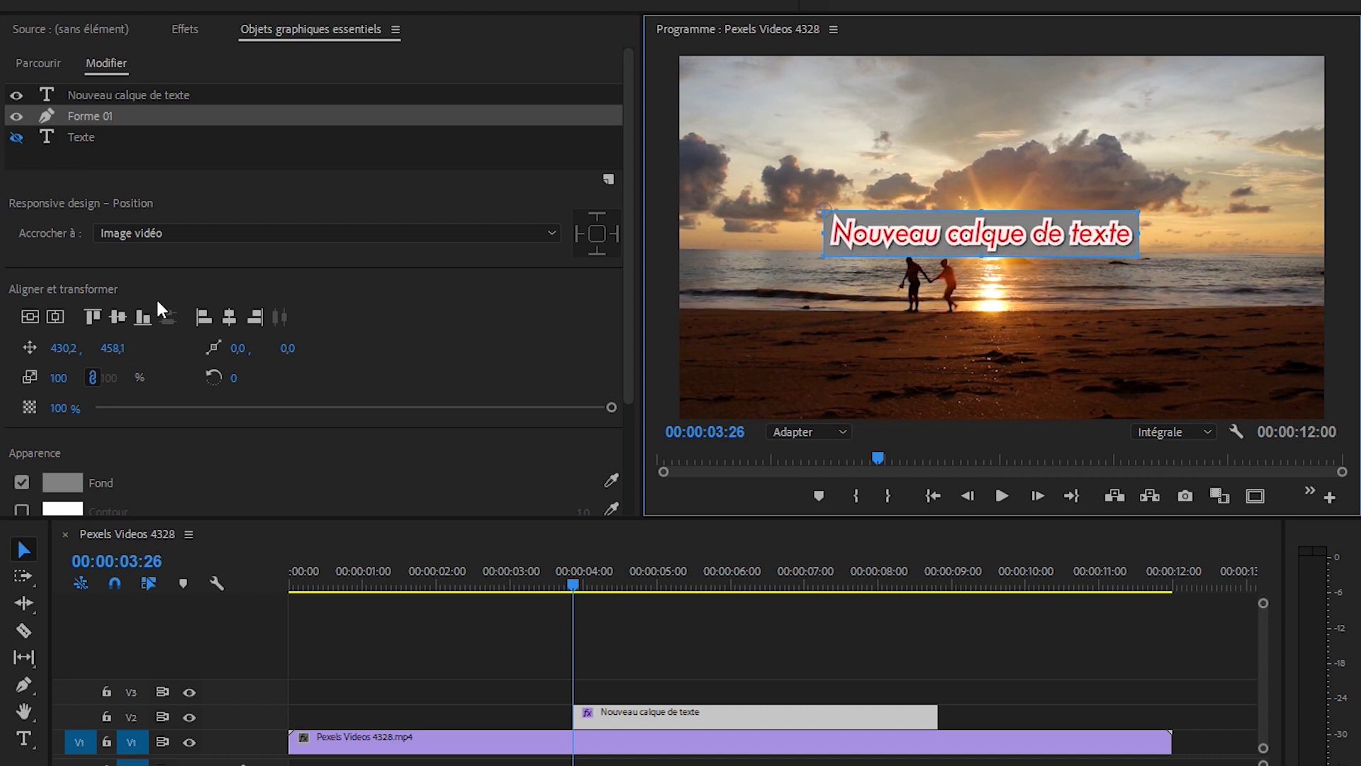
{"action": "left_click_drag", "start_coordinate": [948, 241], "coordinate": [983, 285]}
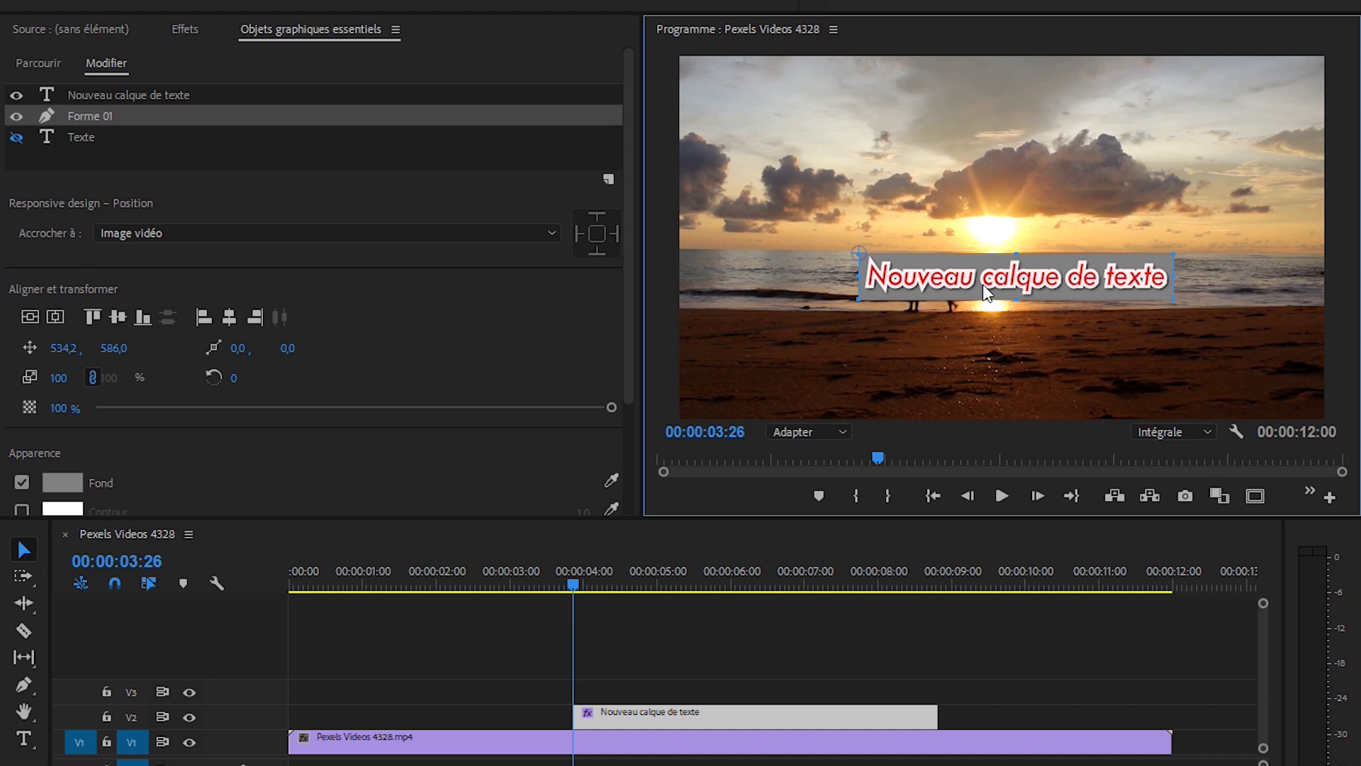
{"action": "left_click_drag", "start_coordinate": [985, 291], "coordinate": [951, 262]}
Shorten the text clip on V2 so it ends at about 6.5 seconds.
{"action": "left_click_drag", "start_coordinate": [938, 715], "coordinate": [771, 713]}
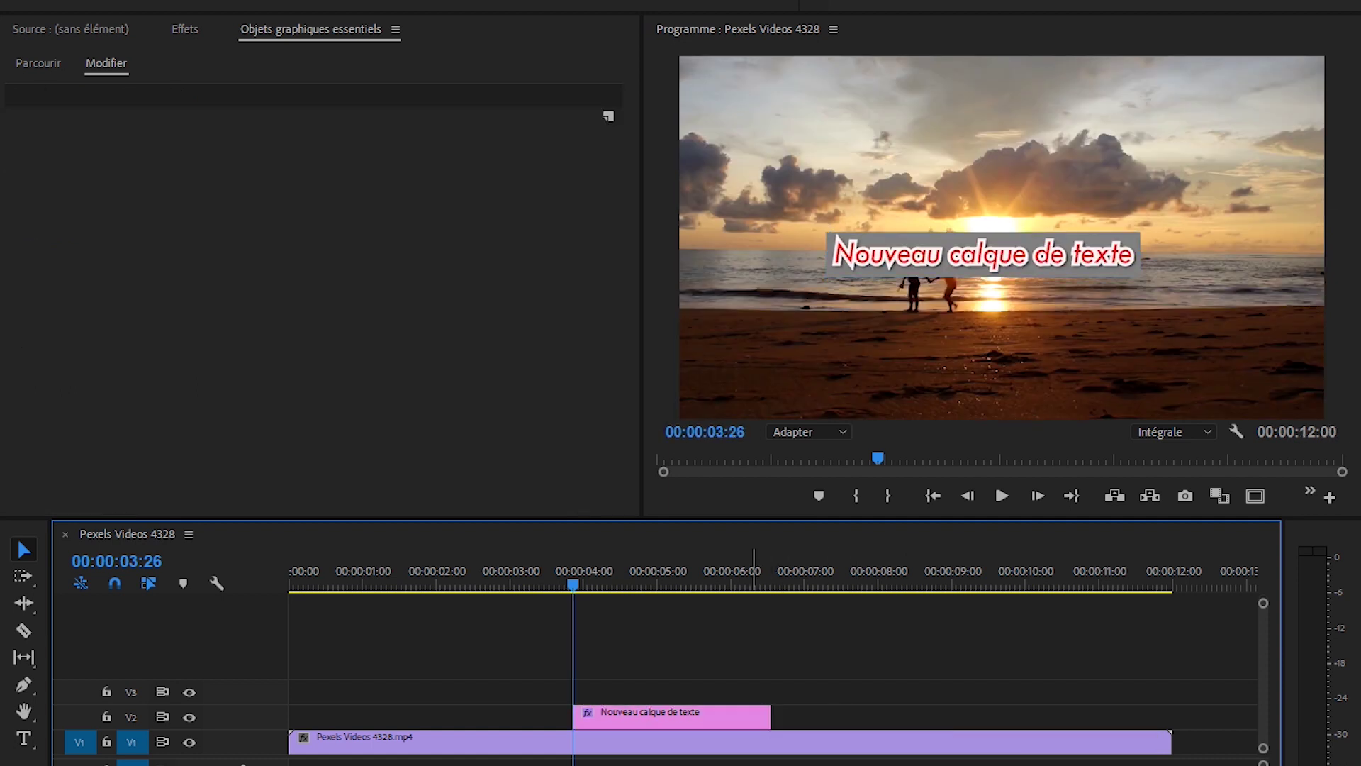
Apply the CA IN Down 01 preset from Presets > Cartoon Animation > IN to the start of the text clip on V2.
{"action": "left_click", "coordinate": [190, 28]}
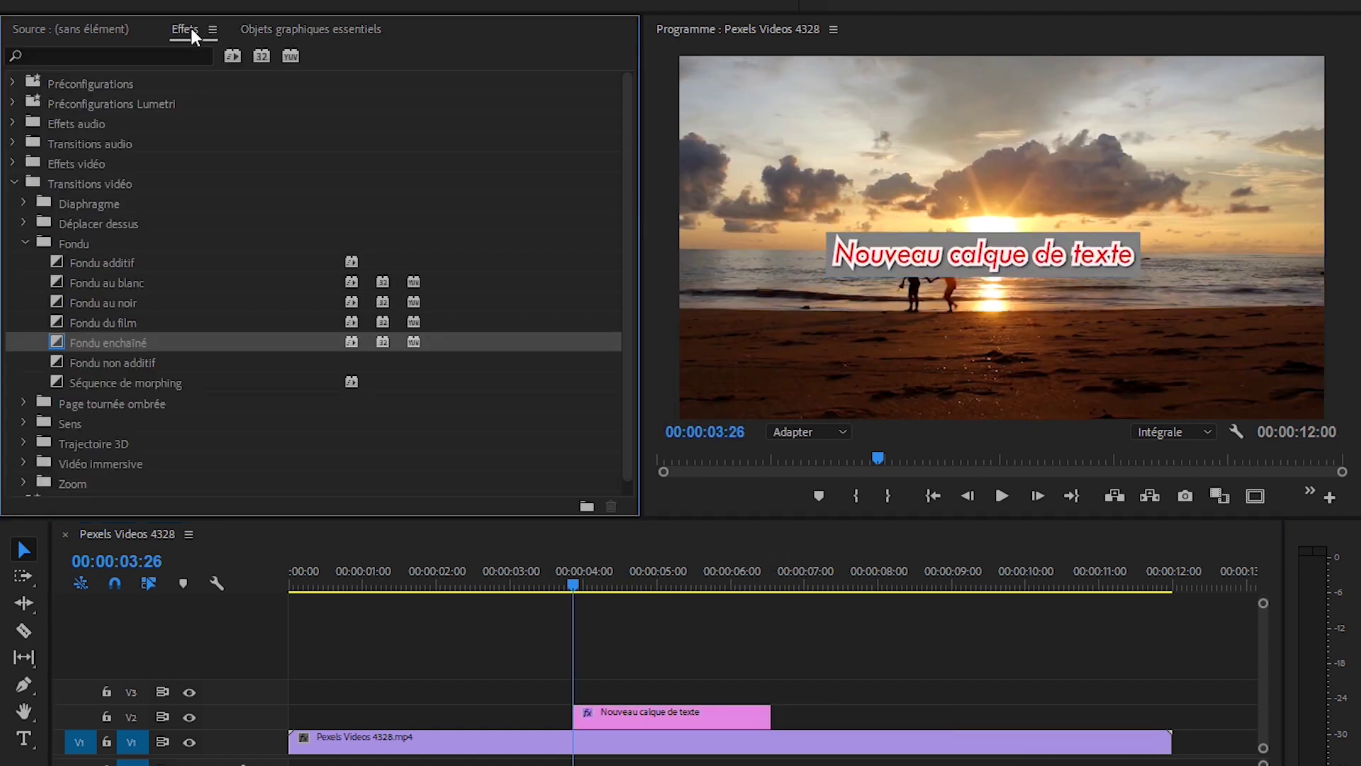
{"action": "left_click", "coordinate": [25, 242]}
{"action": "left_click", "coordinate": [13, 183]}
{"action": "left_click", "coordinate": [13, 203]}
{"action": "left_click", "coordinate": [13, 203]}
{"action": "left_click", "coordinate": [14, 82]}
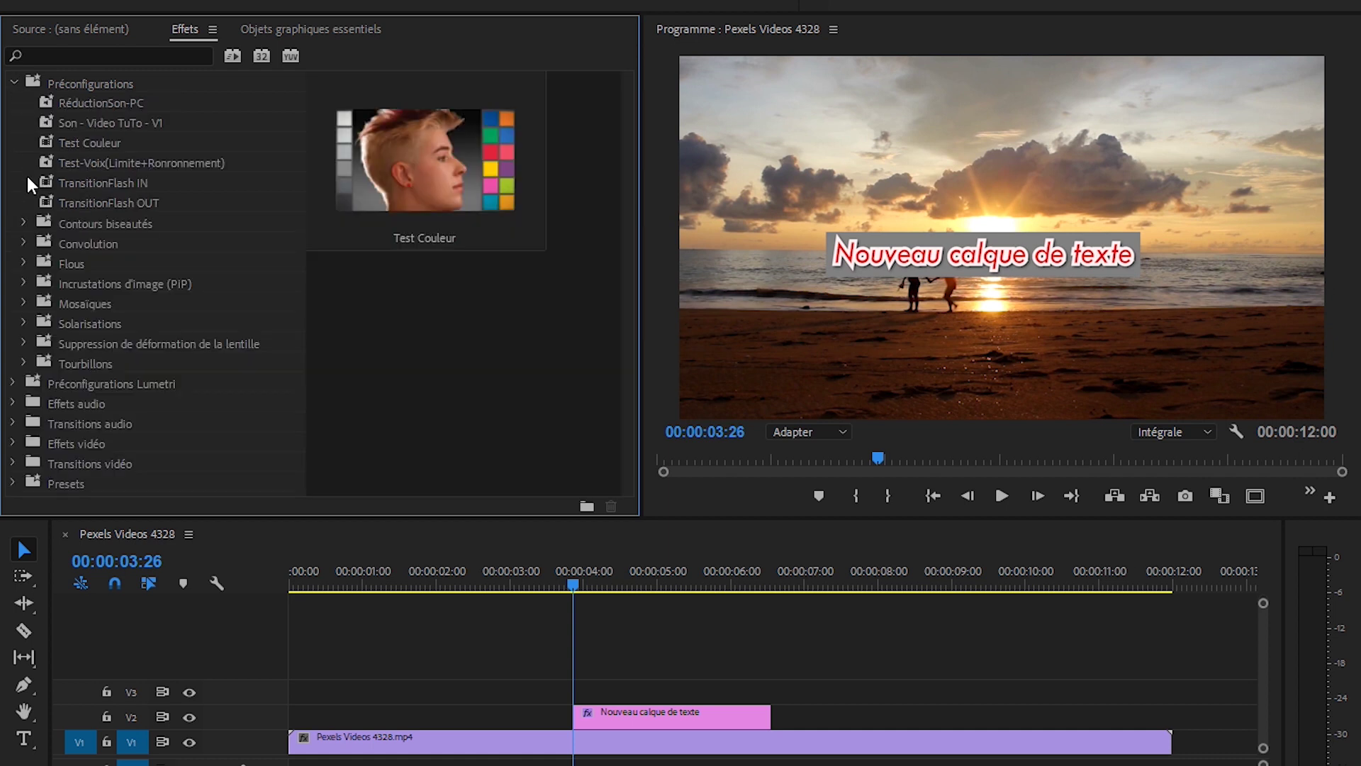
{"action": "left_click", "coordinate": [12, 81]}
{"action": "left_click", "coordinate": [14, 204]}
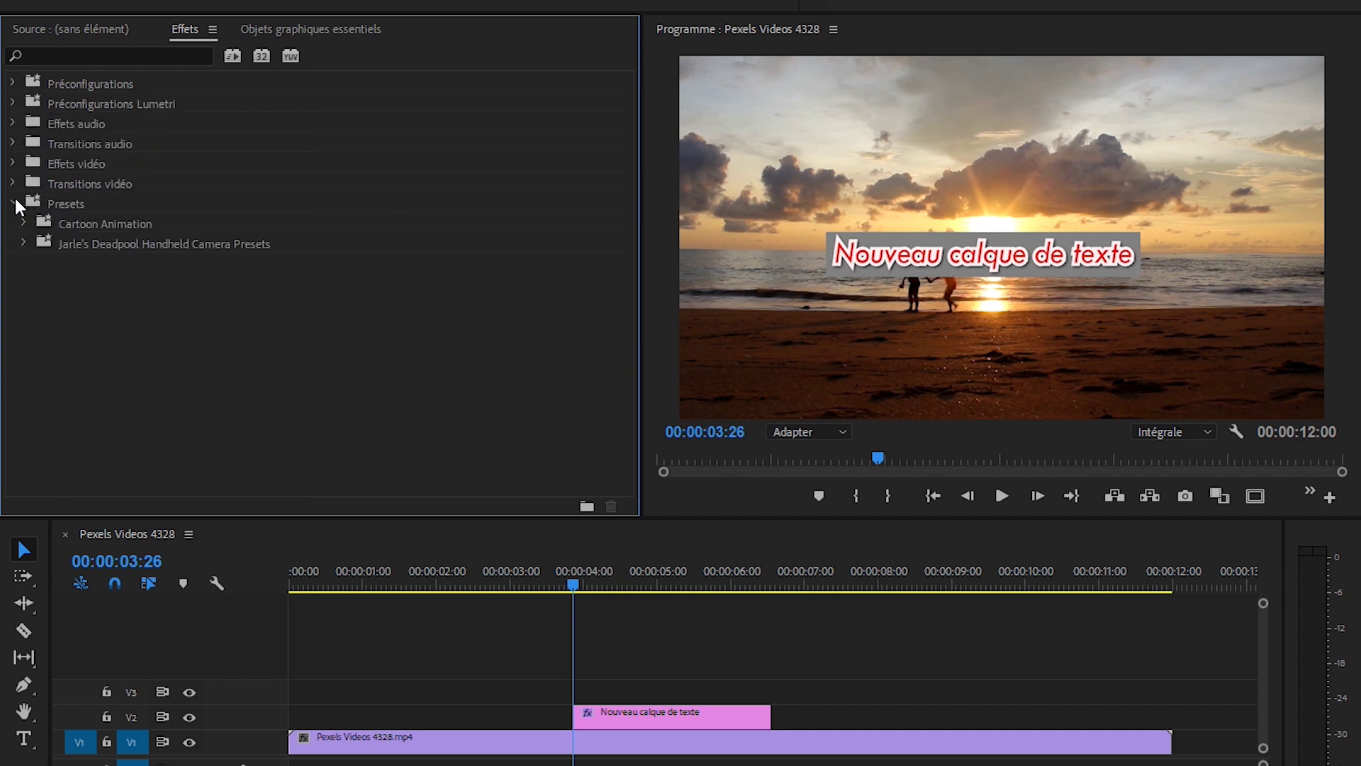
{"action": "left_click", "coordinate": [23, 222]}
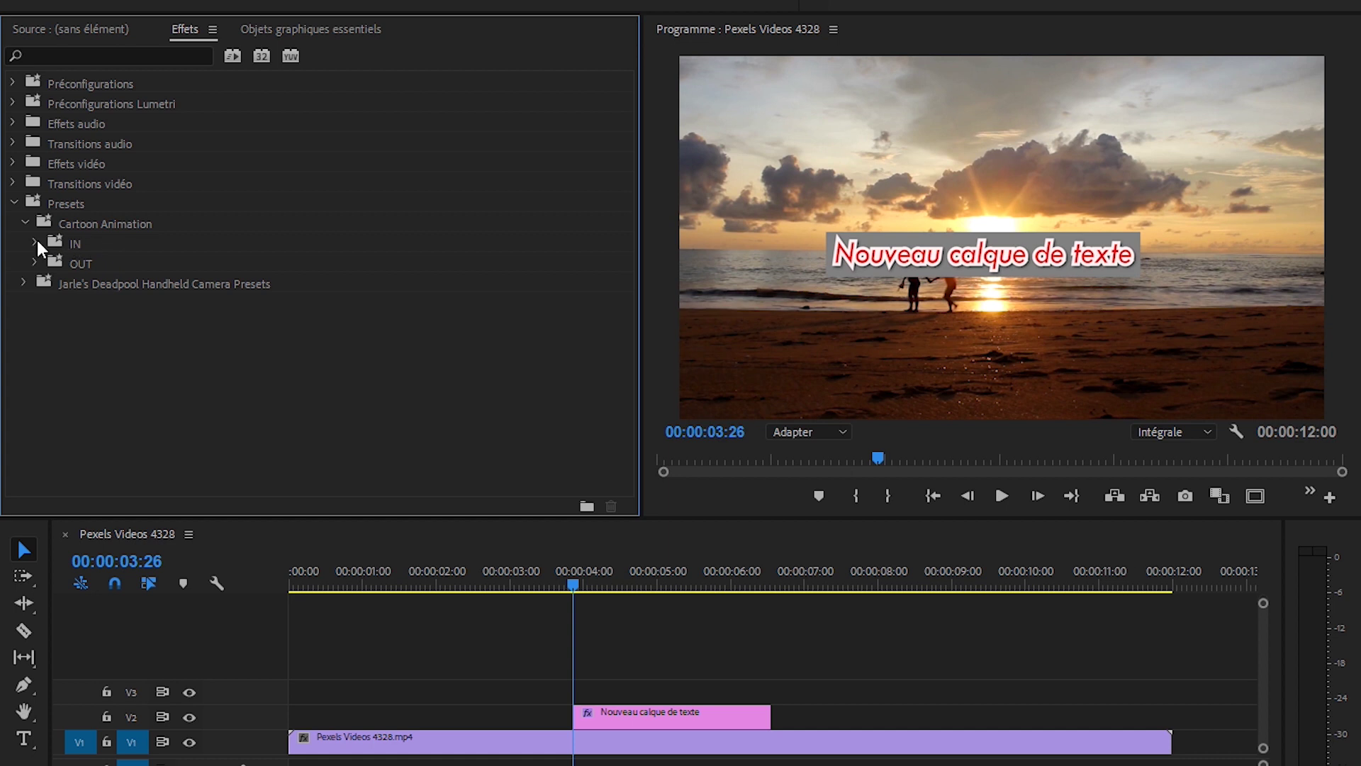
{"action": "left_click", "coordinate": [36, 241]}
{"action": "left_click_drag", "start_coordinate": [137, 282], "coordinate": [592, 717]}
Play back the text clip's entrance animation from its start, and return the playhead to 00:00:03:26.
{"action": "left_click", "coordinate": [1001, 497]}
{"action": "left_click", "coordinate": [1001, 497]}
{"action": "left_click", "coordinate": [635, 712]}
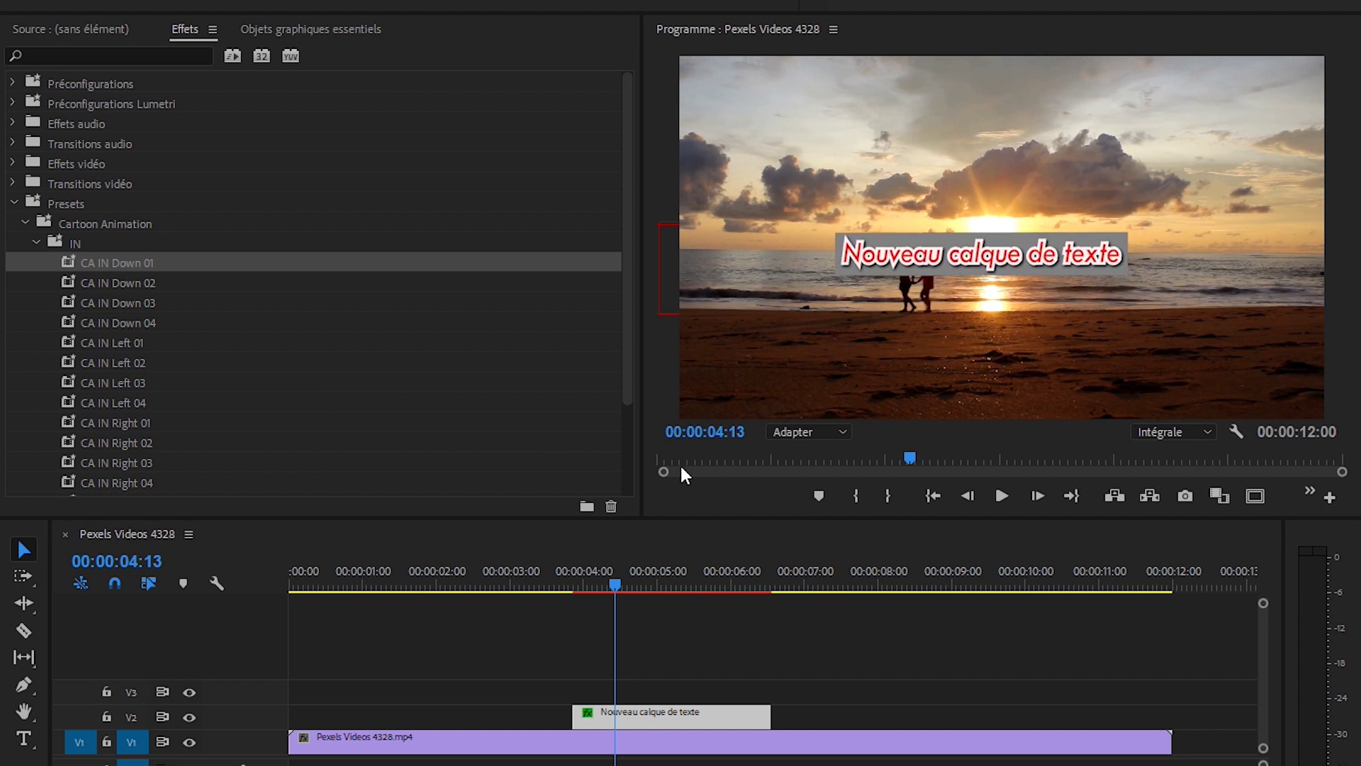
{"action": "left_click_drag", "start_coordinate": [909, 459], "coordinate": [870, 460]}
{"action": "left_click", "coordinate": [995, 497]}
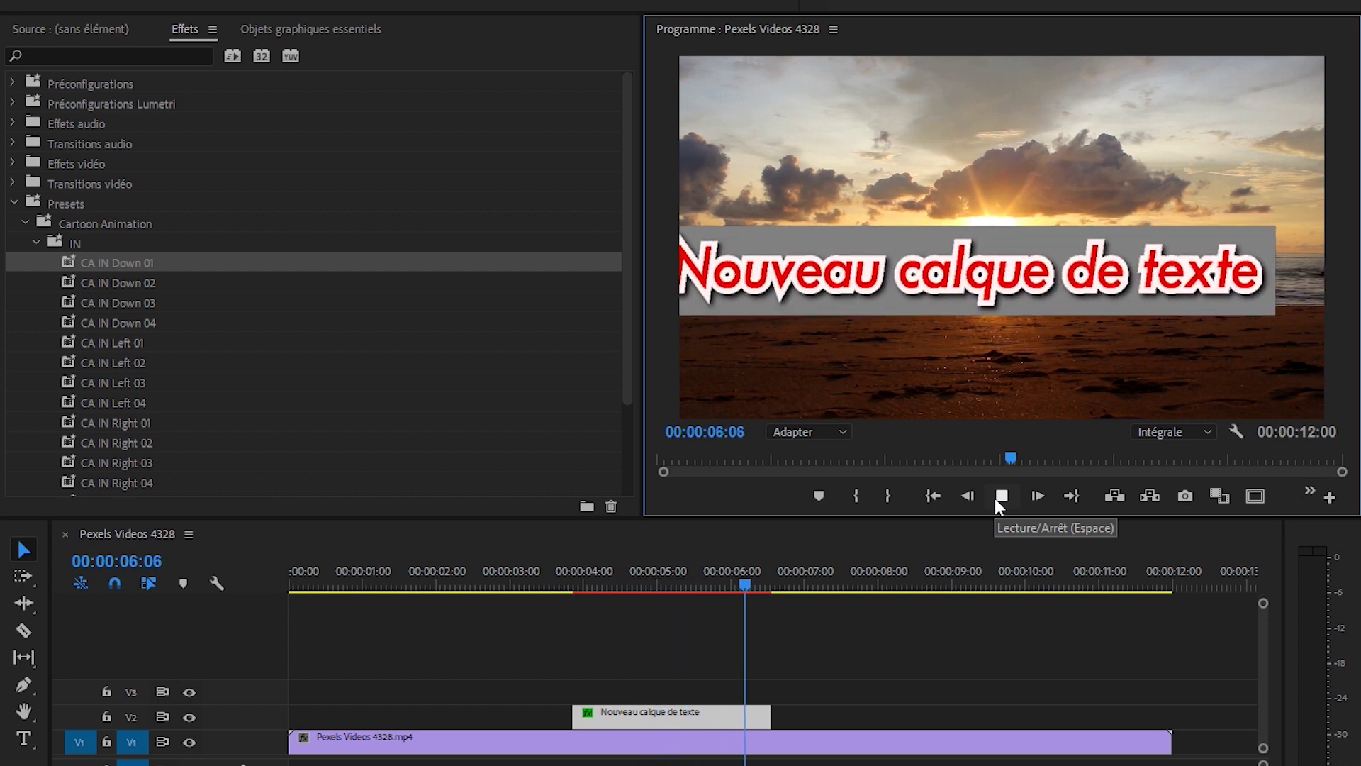
{"action": "left_click", "coordinate": [995, 497]}
{"action": "left_click_drag", "start_coordinate": [779, 585], "coordinate": [559, 594]}
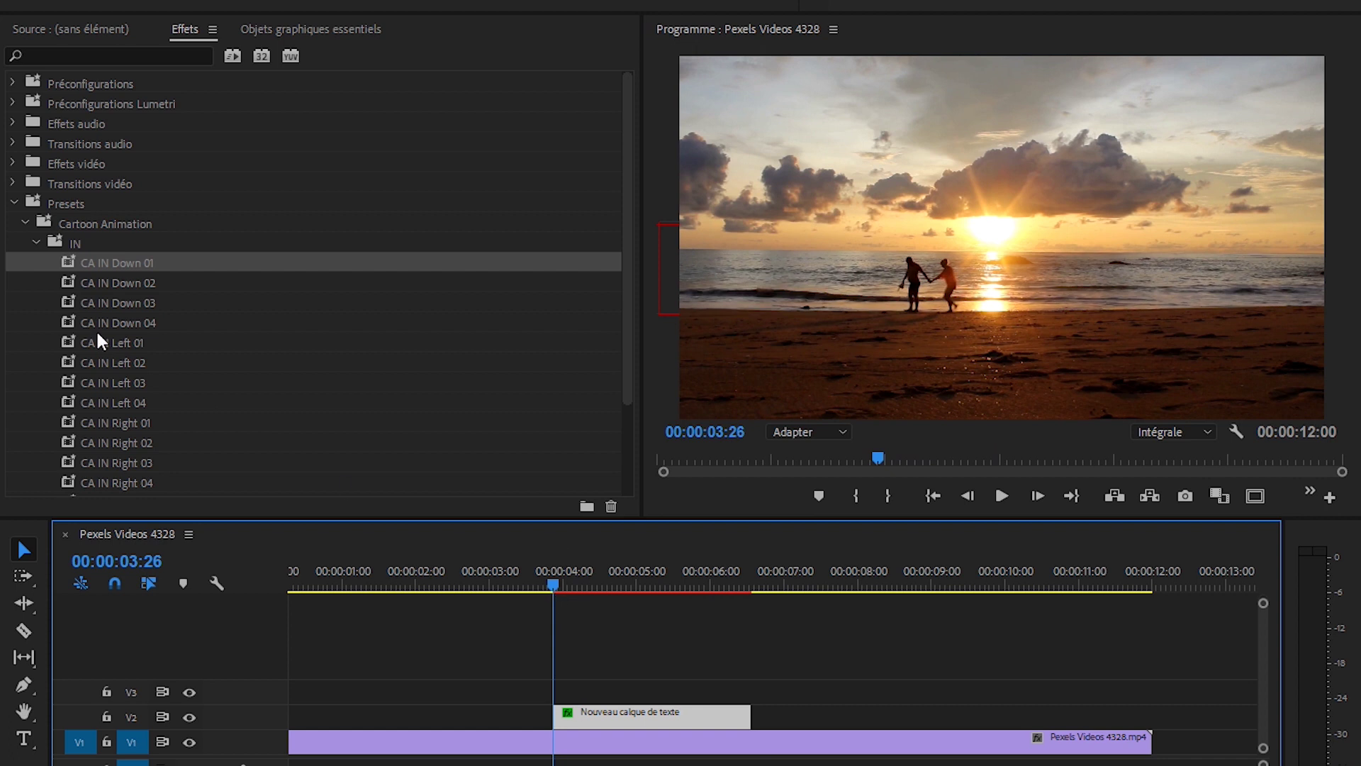
Collapse the preset folders and delete the text clip from V2.
{"action": "left_click", "coordinate": [34, 241]}
{"action": "left_click", "coordinate": [23, 221]}
{"action": "left_click", "coordinate": [13, 203]}
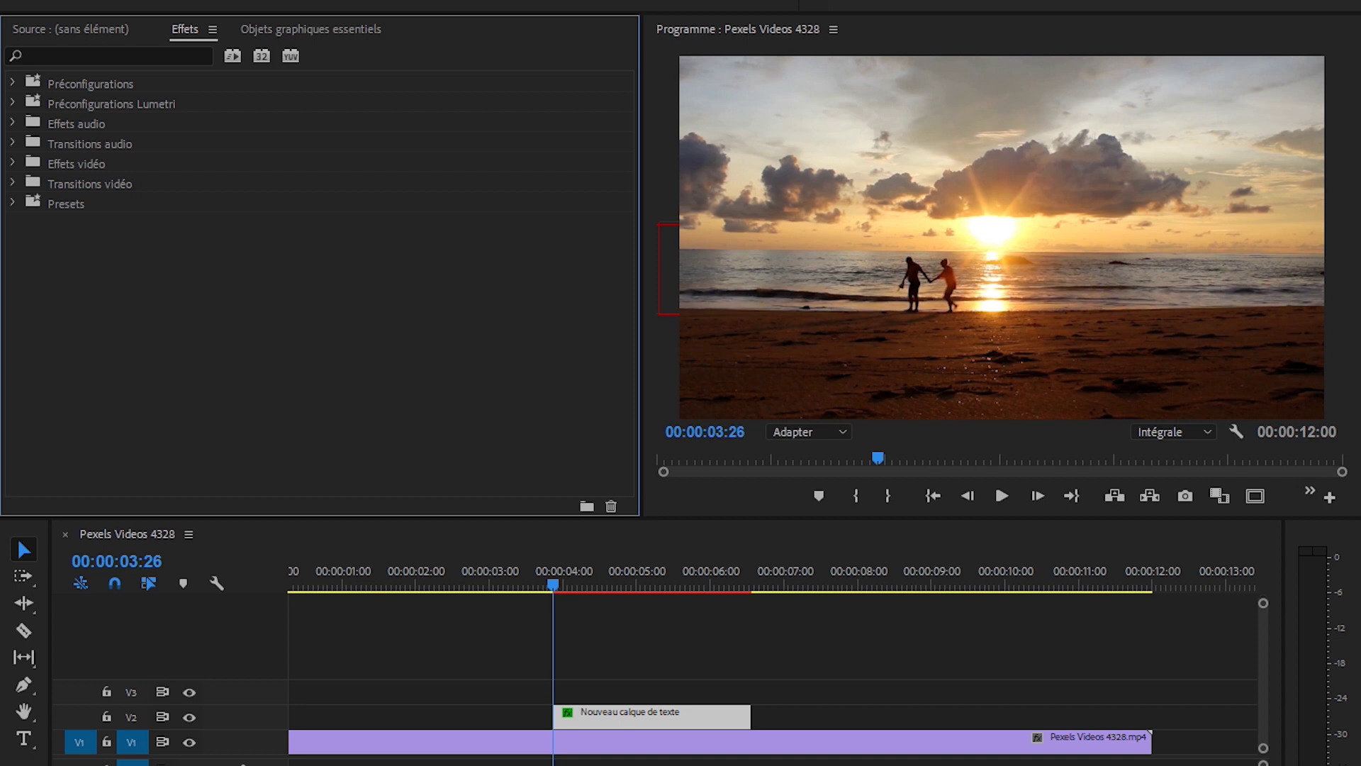
{"action": "left_click", "coordinate": [640, 724]}
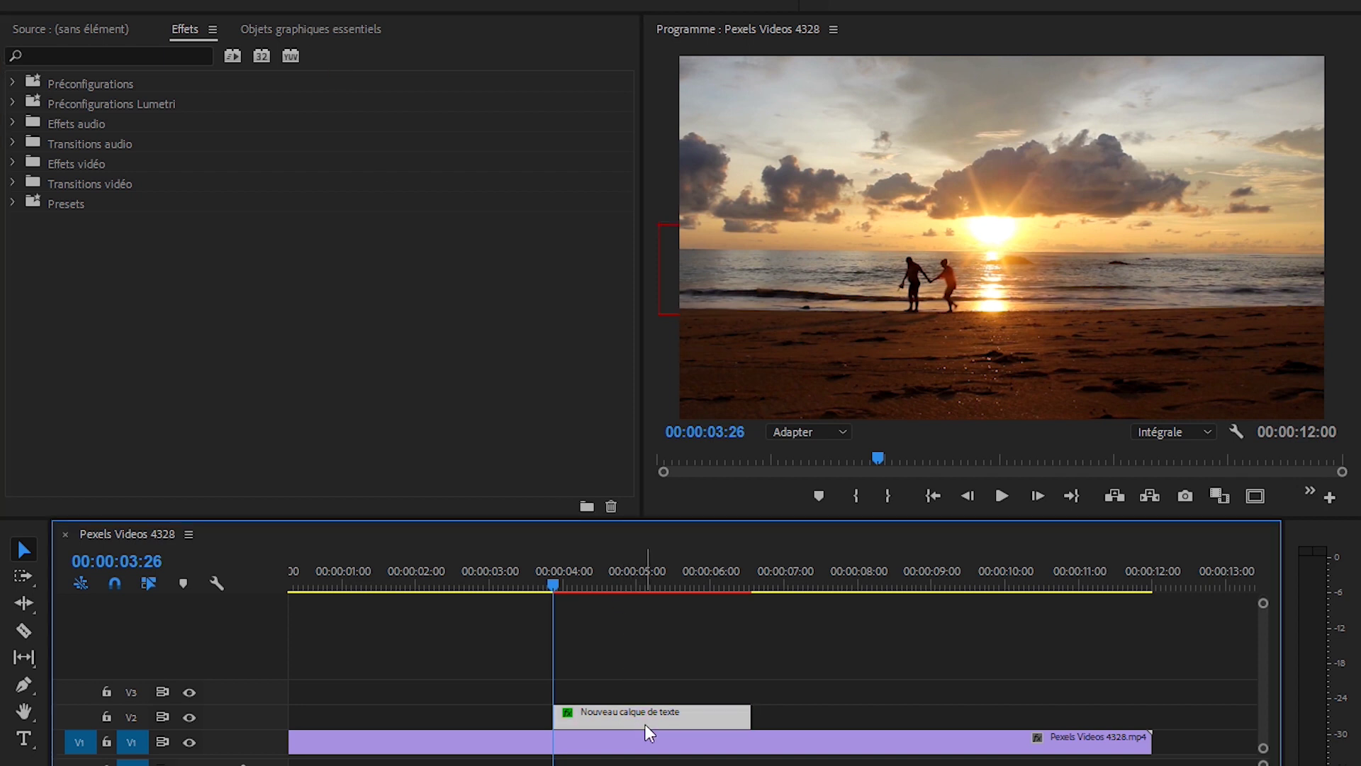
{"action": "key", "text": "Delete"}
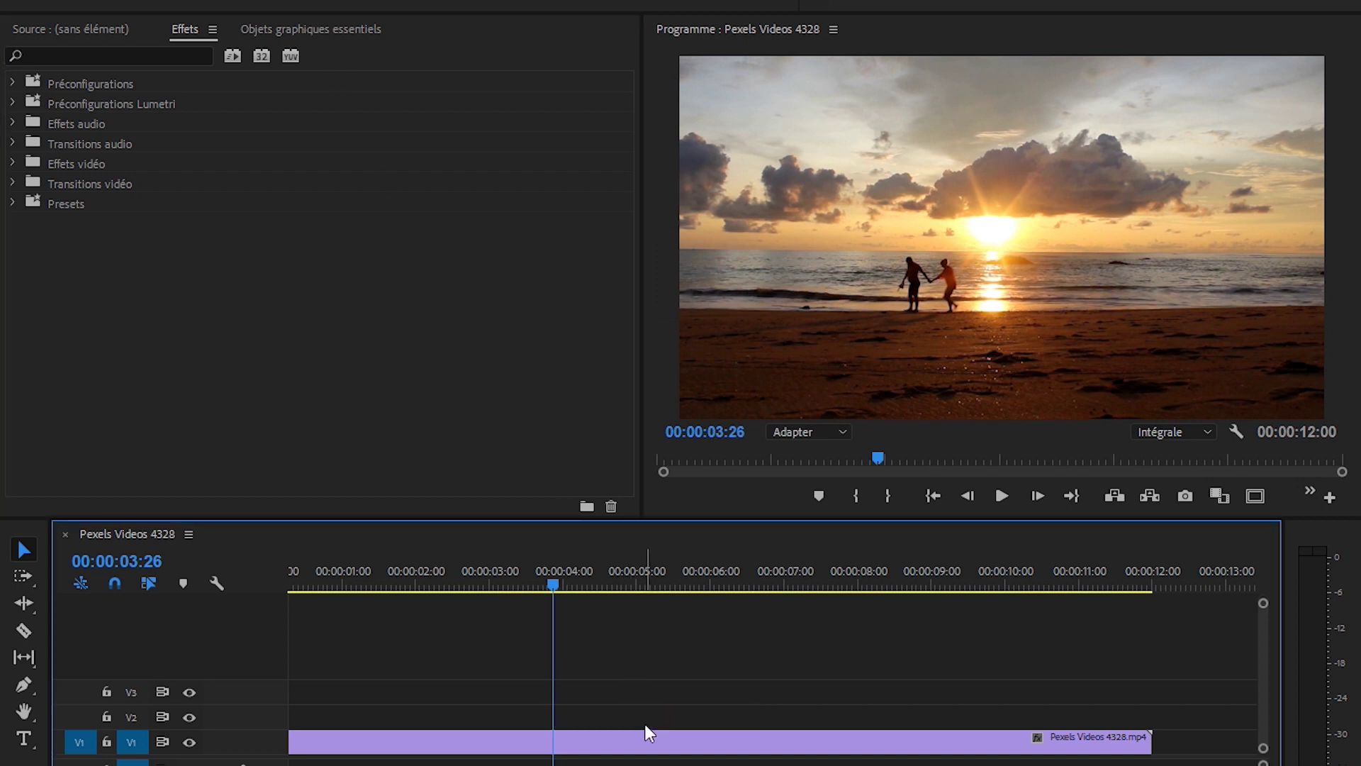
Place the Présentations en gras graphics template on V2 at 00:00:03:26, and save the project.
{"action": "left_click", "coordinate": [312, 28]}
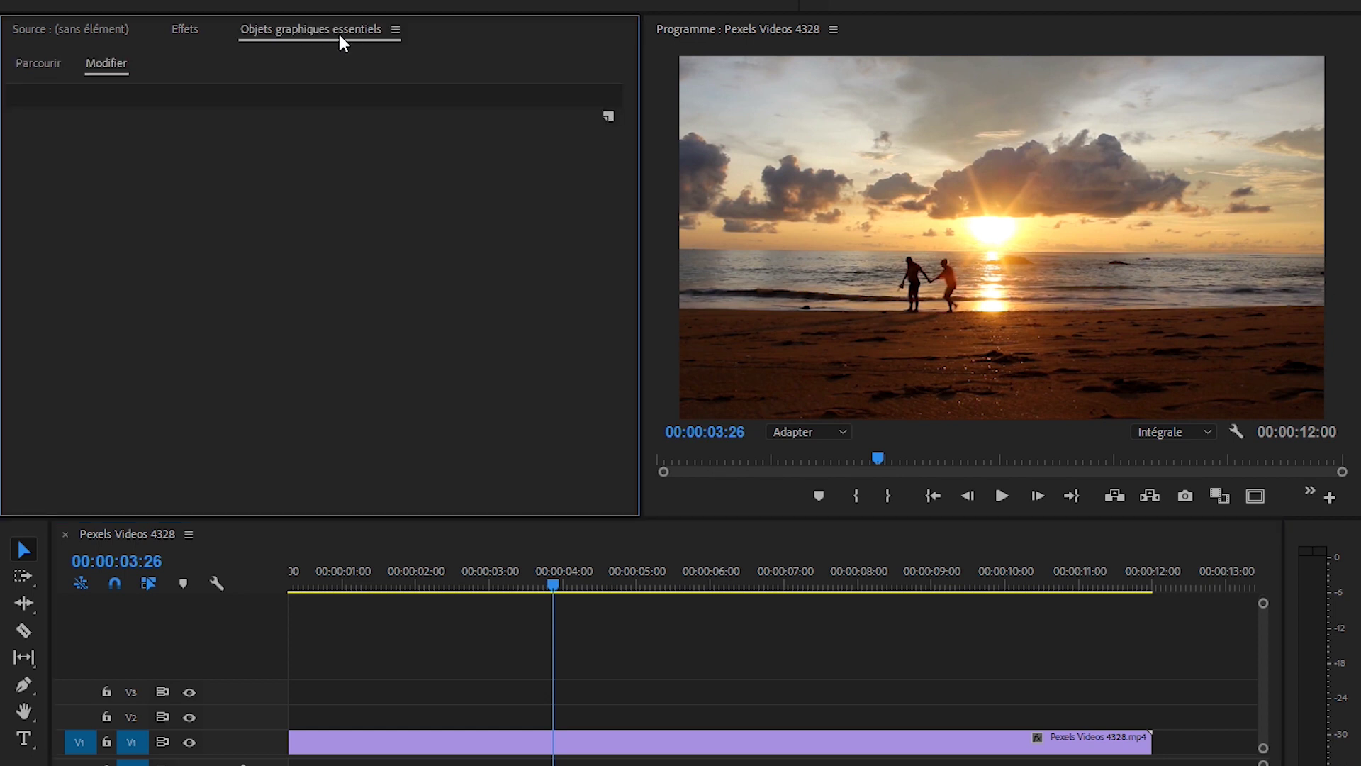
{"action": "left_click", "coordinate": [35, 66]}
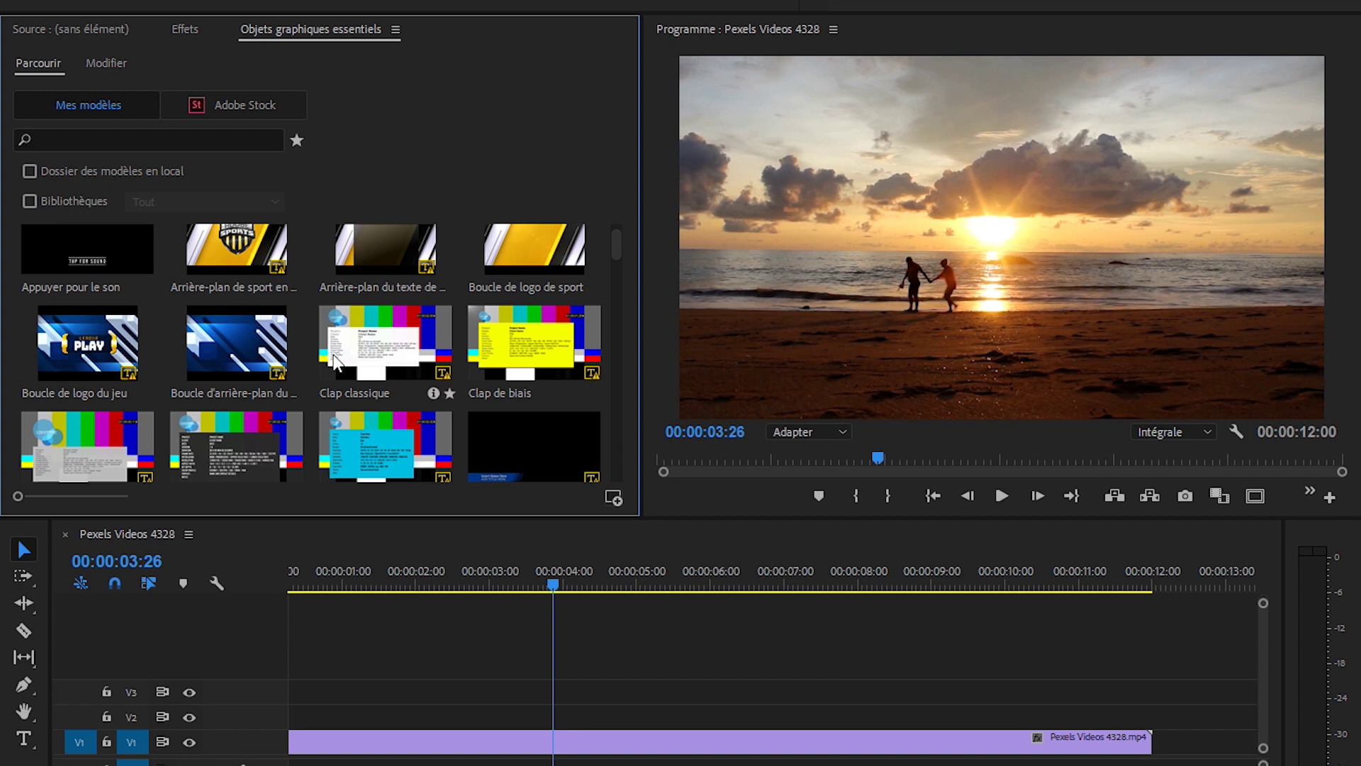
{"action": "scroll", "coordinate": [333, 354], "scroll_direction": "down", "scroll_amount": 5}
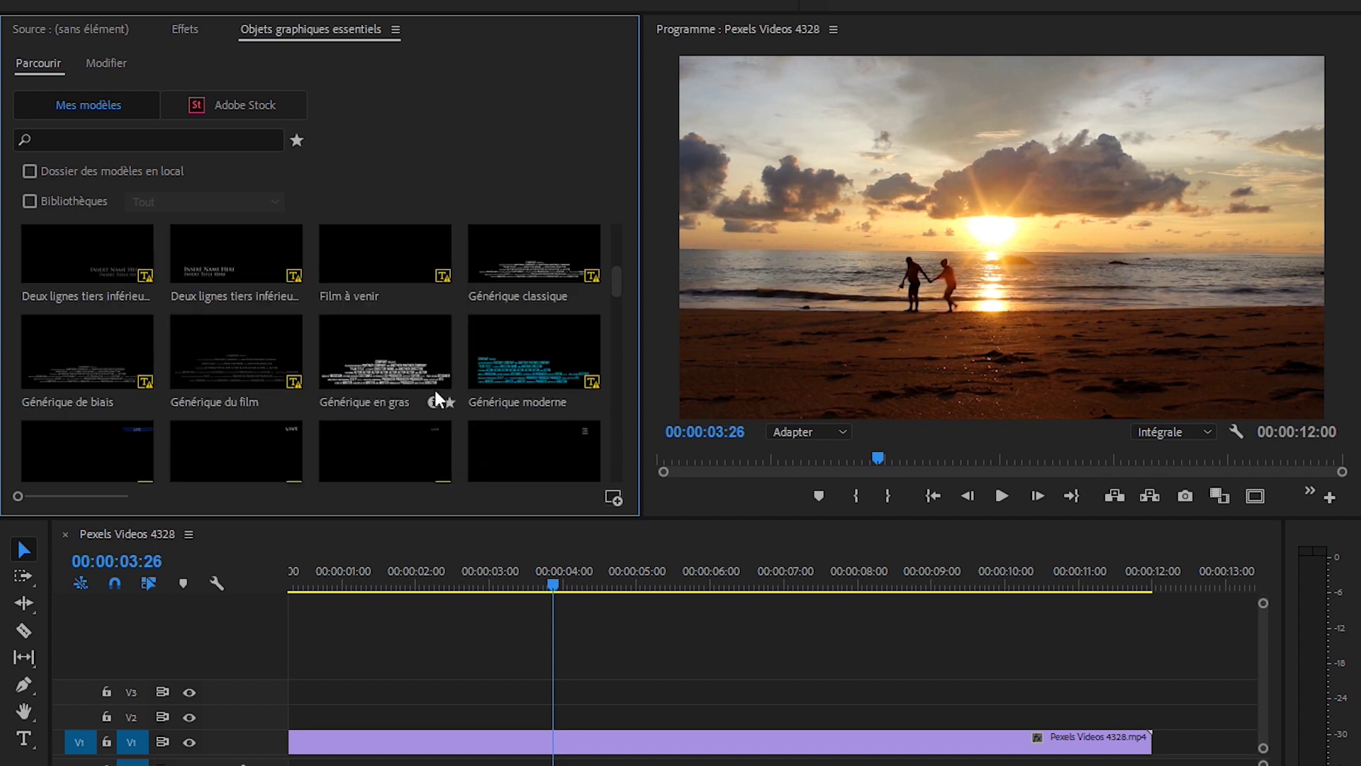
{"action": "left_click_drag", "start_coordinate": [267, 267], "coordinate": [328, 599]}
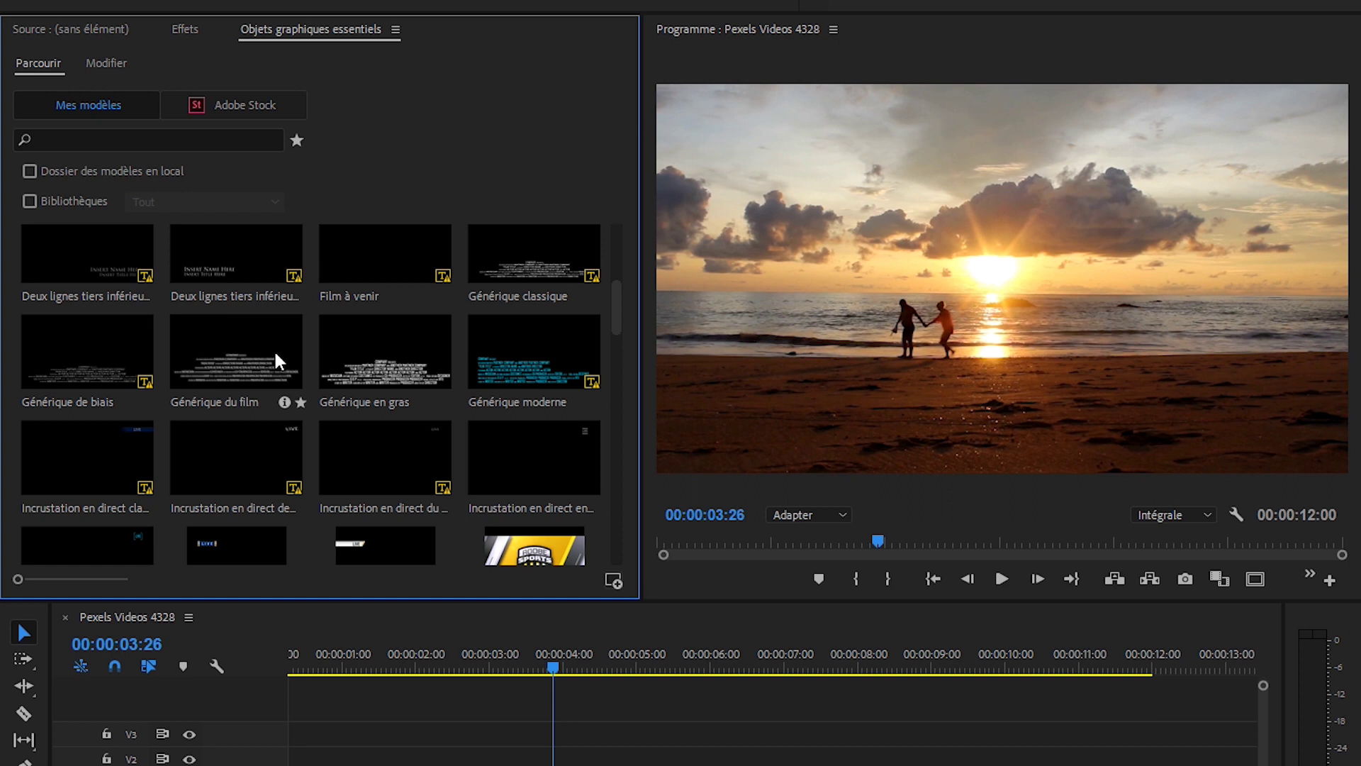
{"action": "scroll", "coordinate": [302, 350], "scroll_direction": "down", "scroll_amount": 3}
{"action": "left_click_drag", "start_coordinate": [615, 328], "coordinate": [621, 423]}
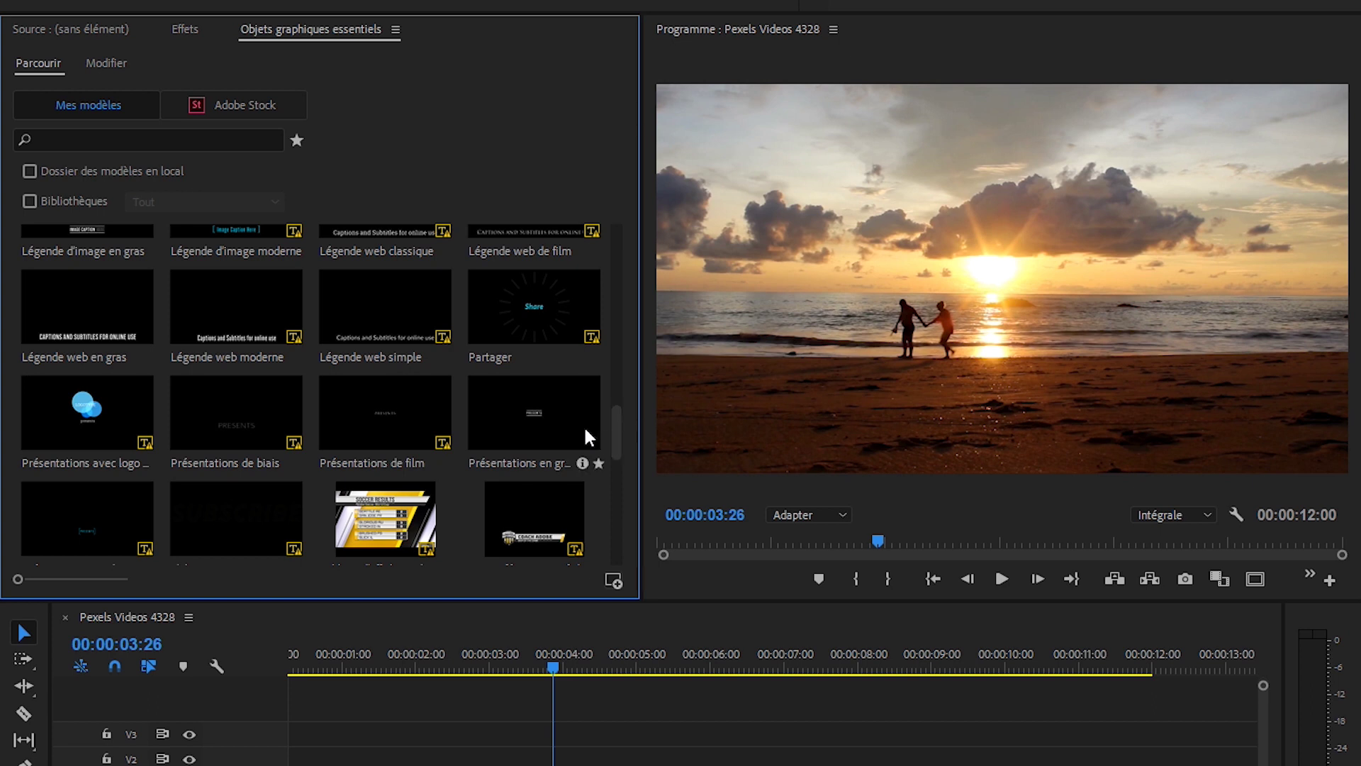
{"action": "left_click", "coordinate": [515, 410]}
{"action": "left_click_drag", "start_coordinate": [515, 409], "coordinate": [569, 724]}
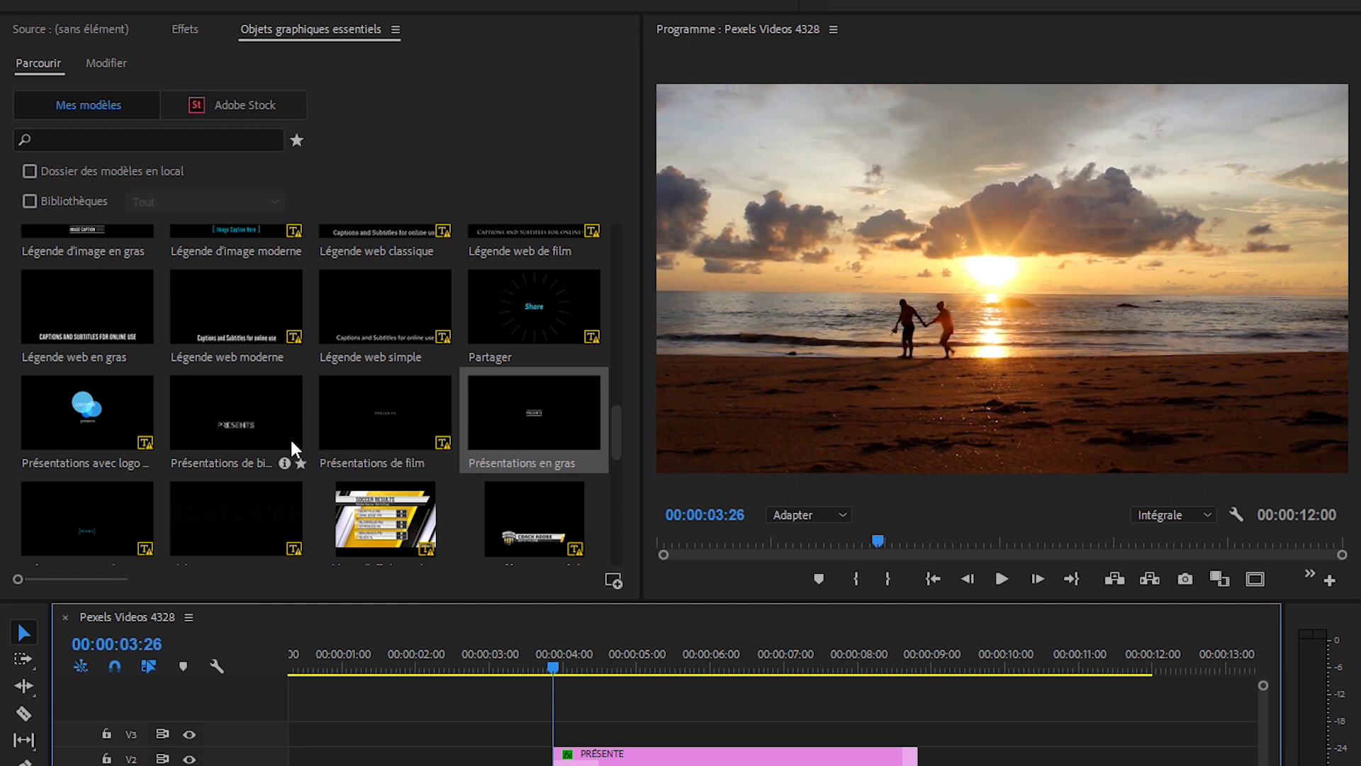
{"action": "key", "text": "ctrl+s"}
Preview the inserted title in playback and examine the settings of its Forme and text layers.
{"action": "left_click", "coordinate": [1001, 579]}
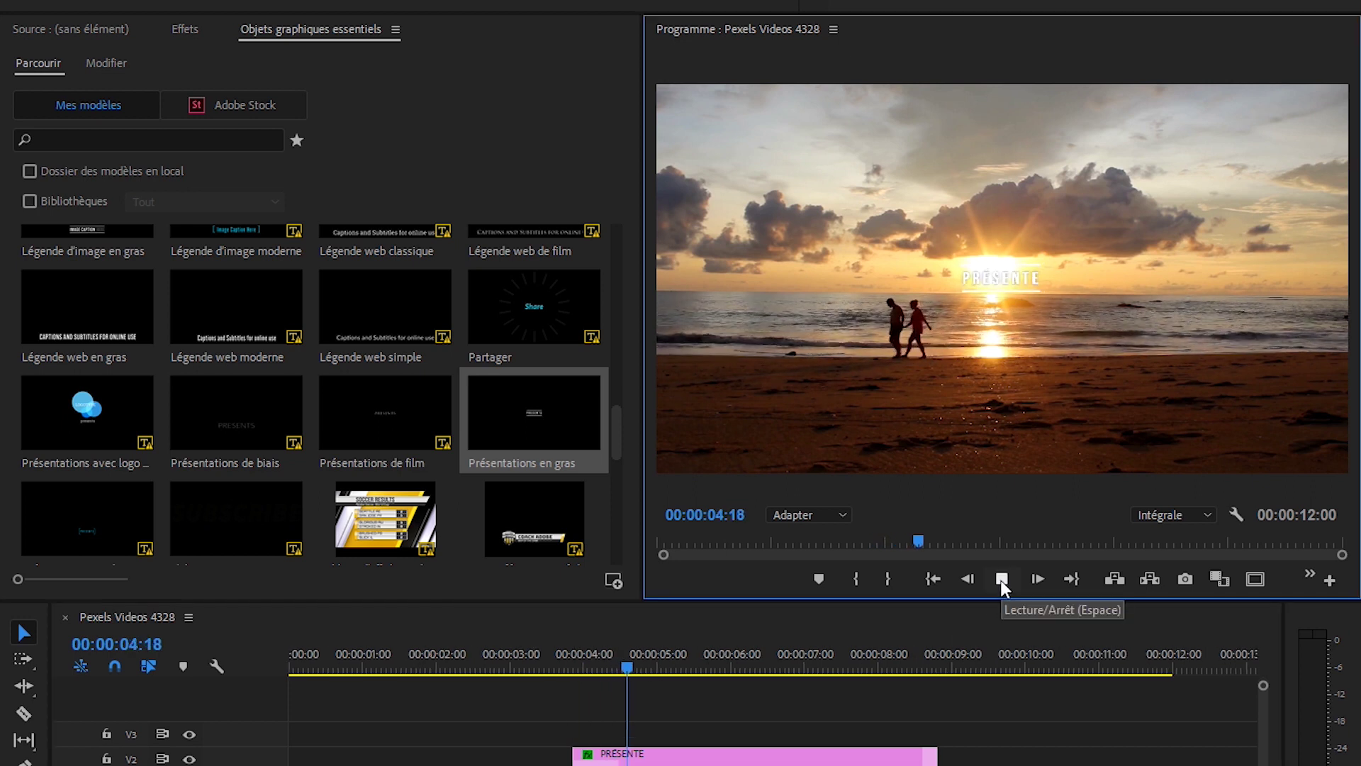
{"action": "left_click", "coordinate": [1001, 580]}
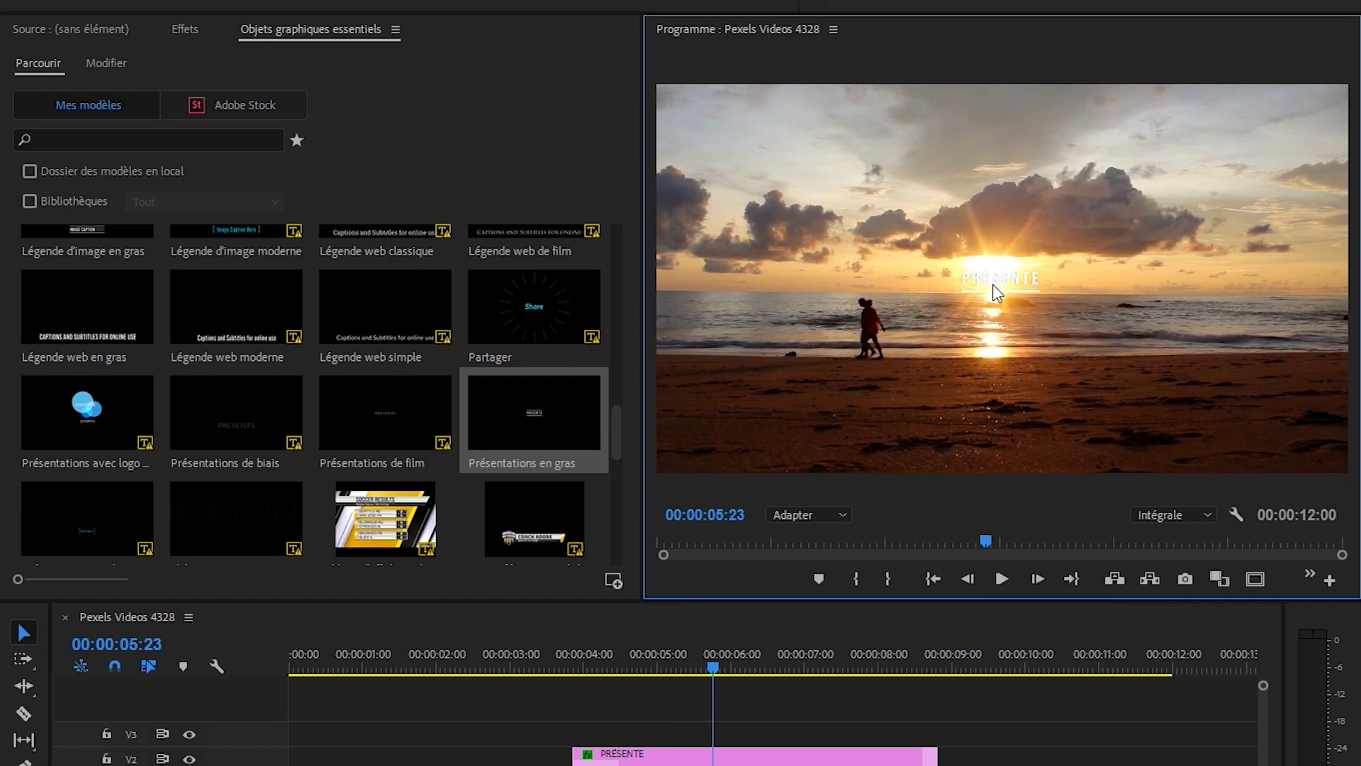
{"action": "left_click", "coordinate": [698, 758]}
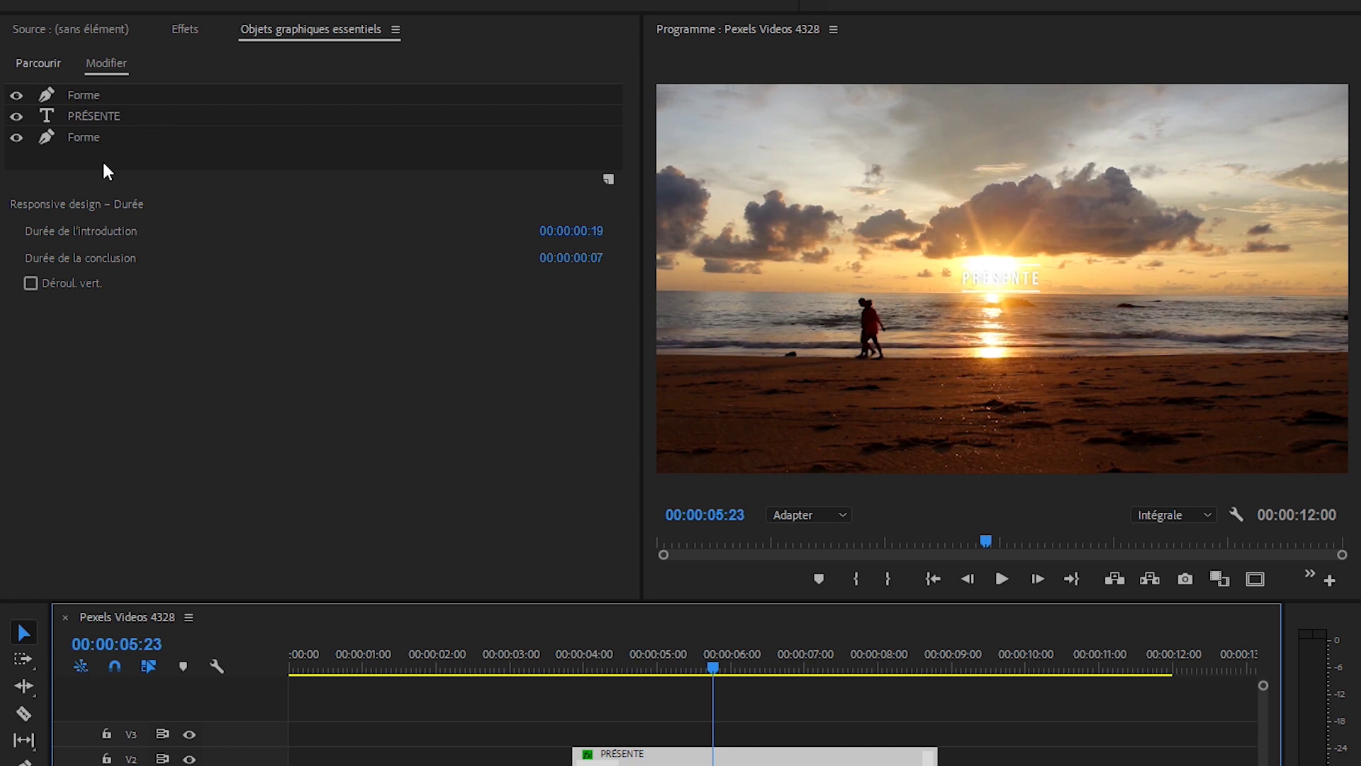
{"action": "left_click", "coordinate": [99, 95]}
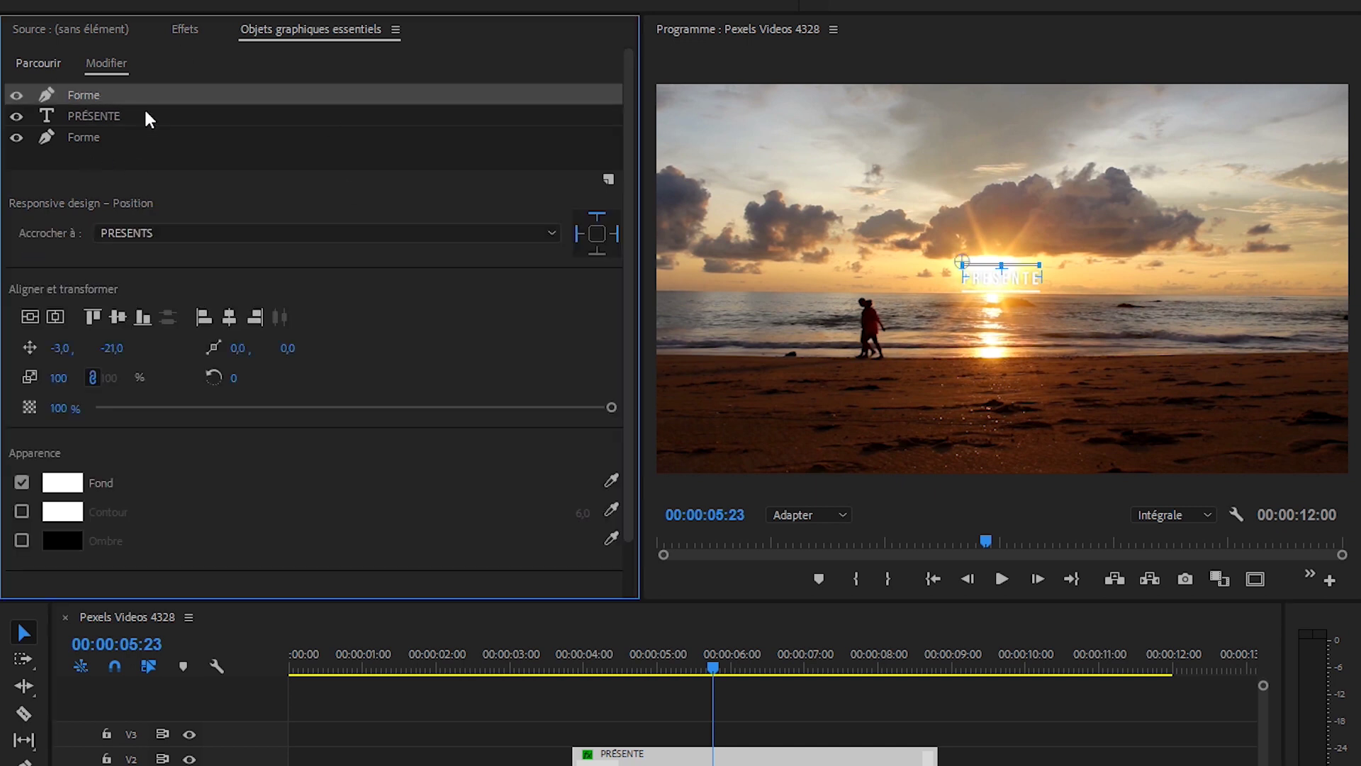
{"action": "left_click", "coordinate": [144, 116]}
{"action": "left_click", "coordinate": [140, 127]}
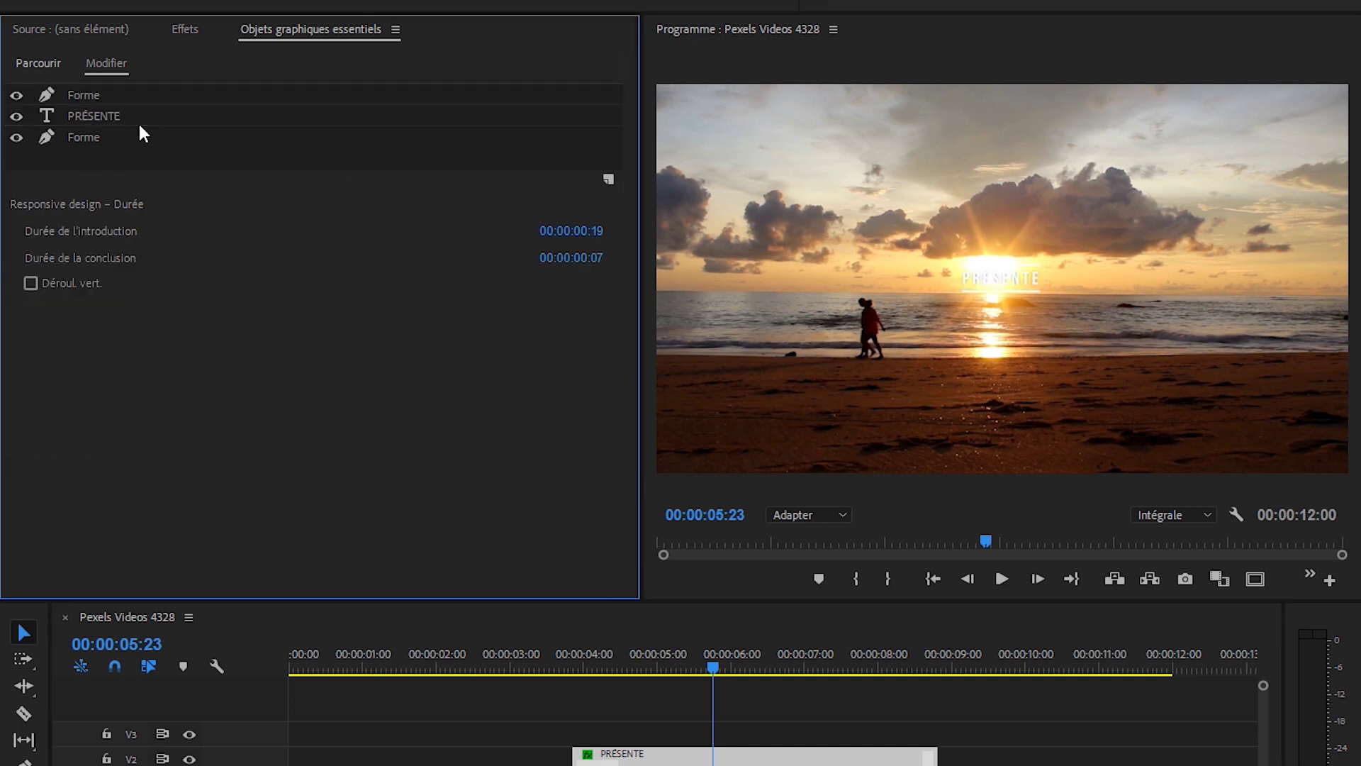
{"action": "left_click", "coordinate": [92, 99]}
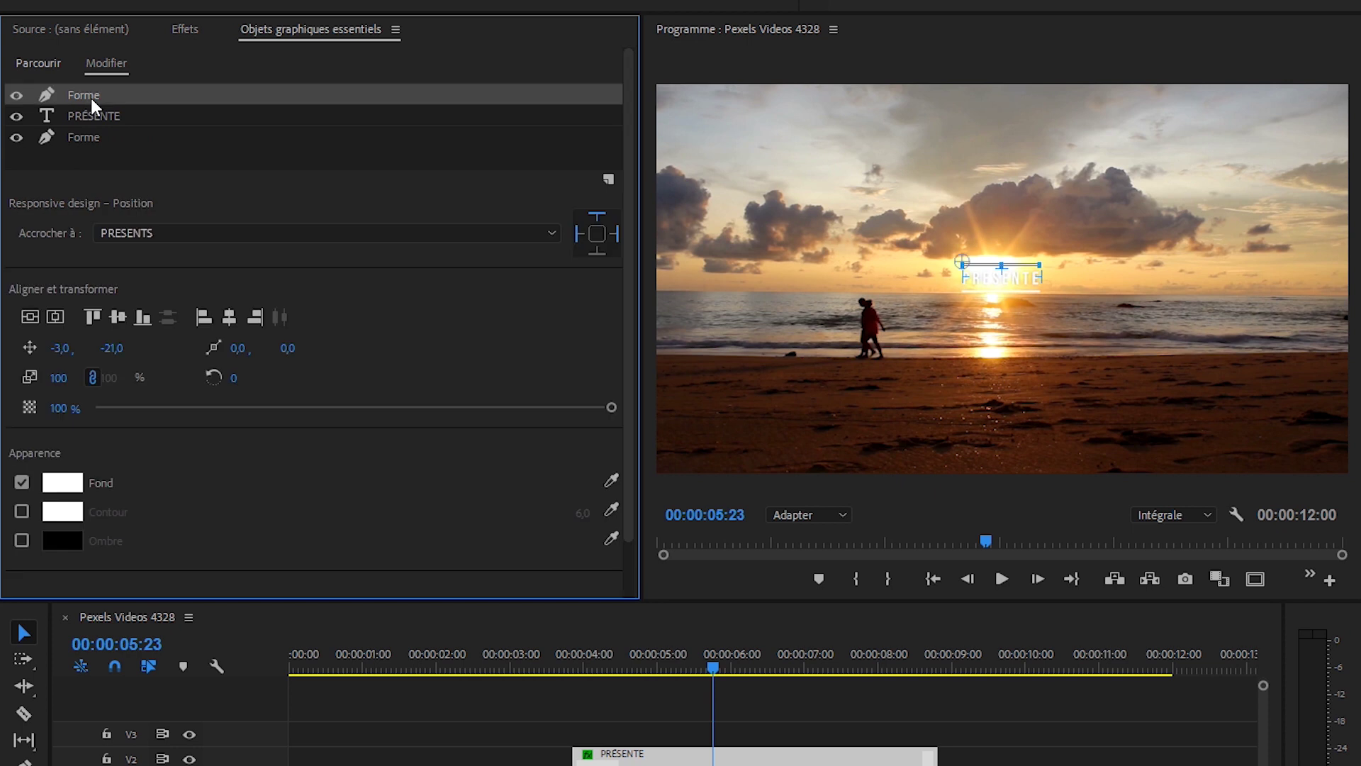
Replace the title's PRÉSENTE text with "CECI est un texte".
{"action": "left_click", "coordinate": [129, 117]}
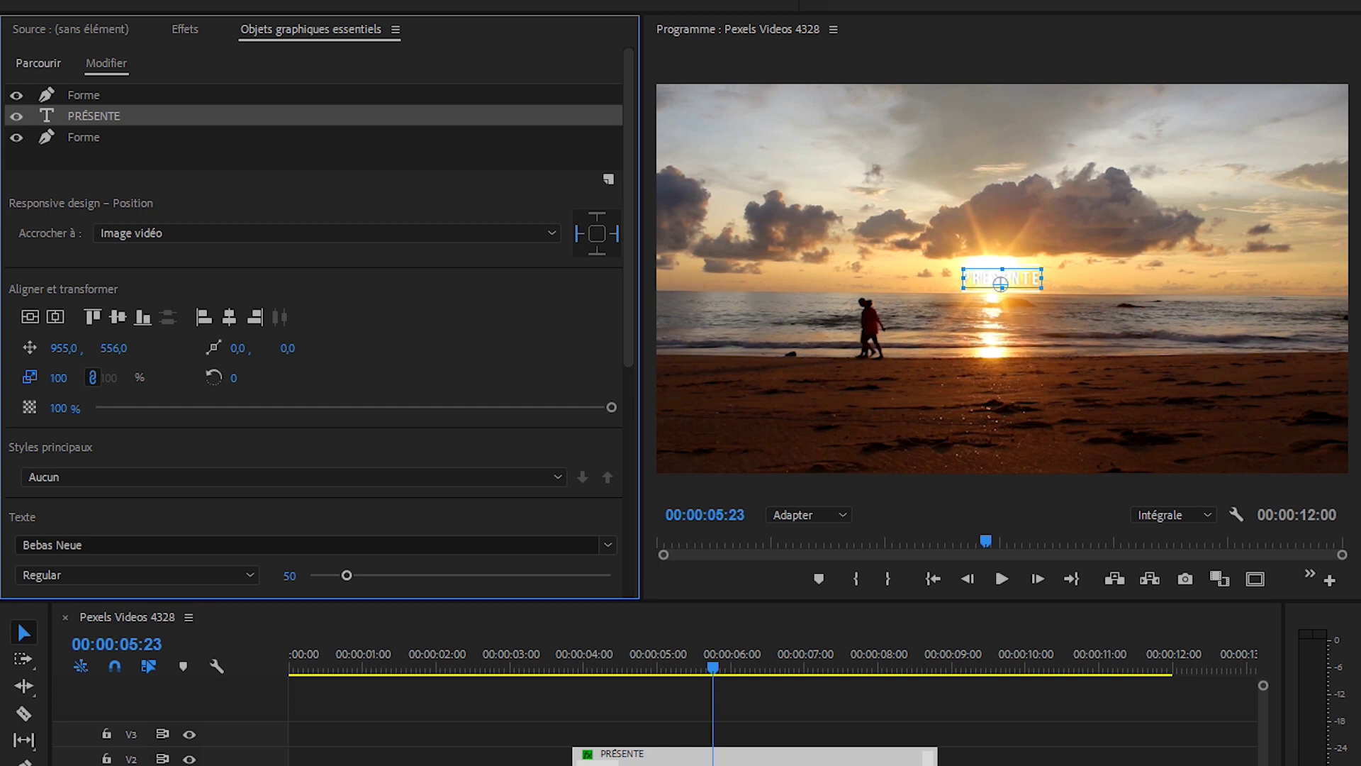
{"action": "key", "text": "t"}
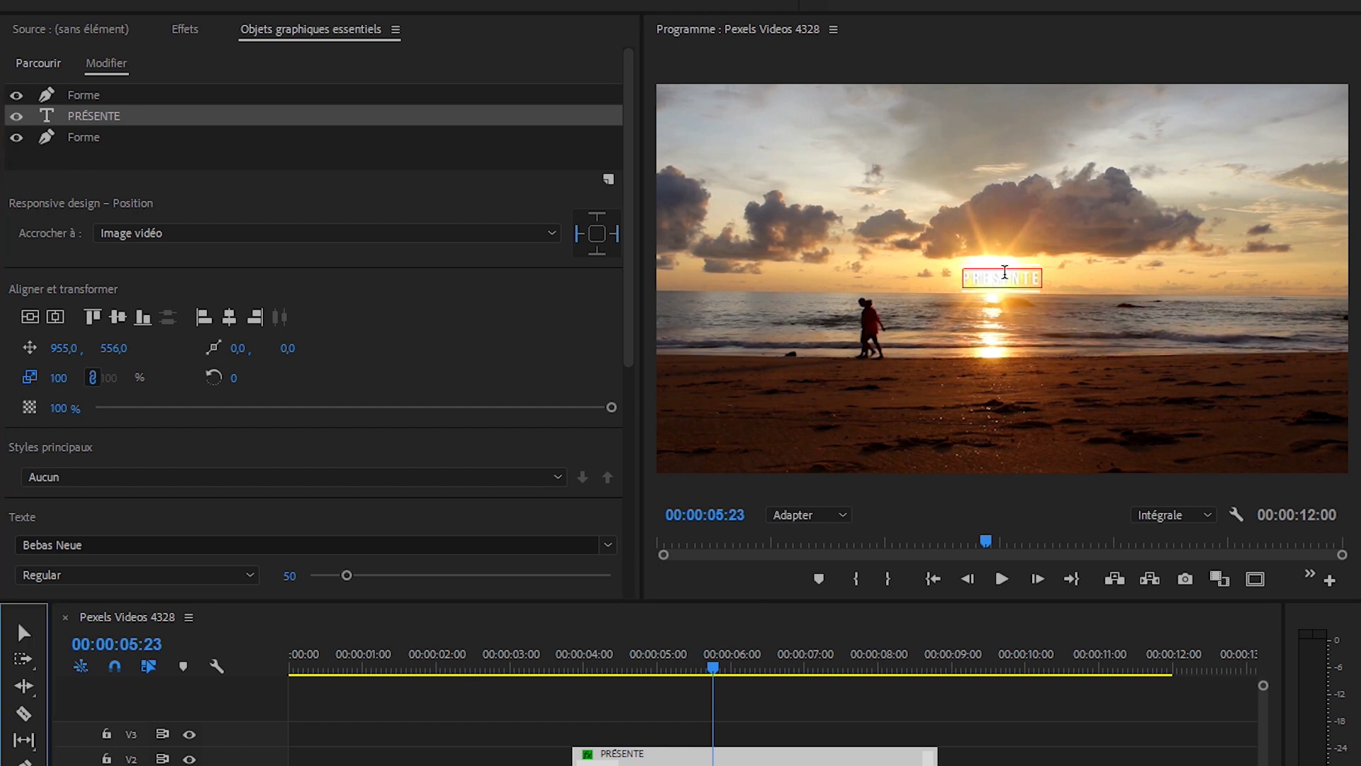
{"action": "double_click", "coordinate": [1004, 270]}
{"action": "type", "text": "C"}
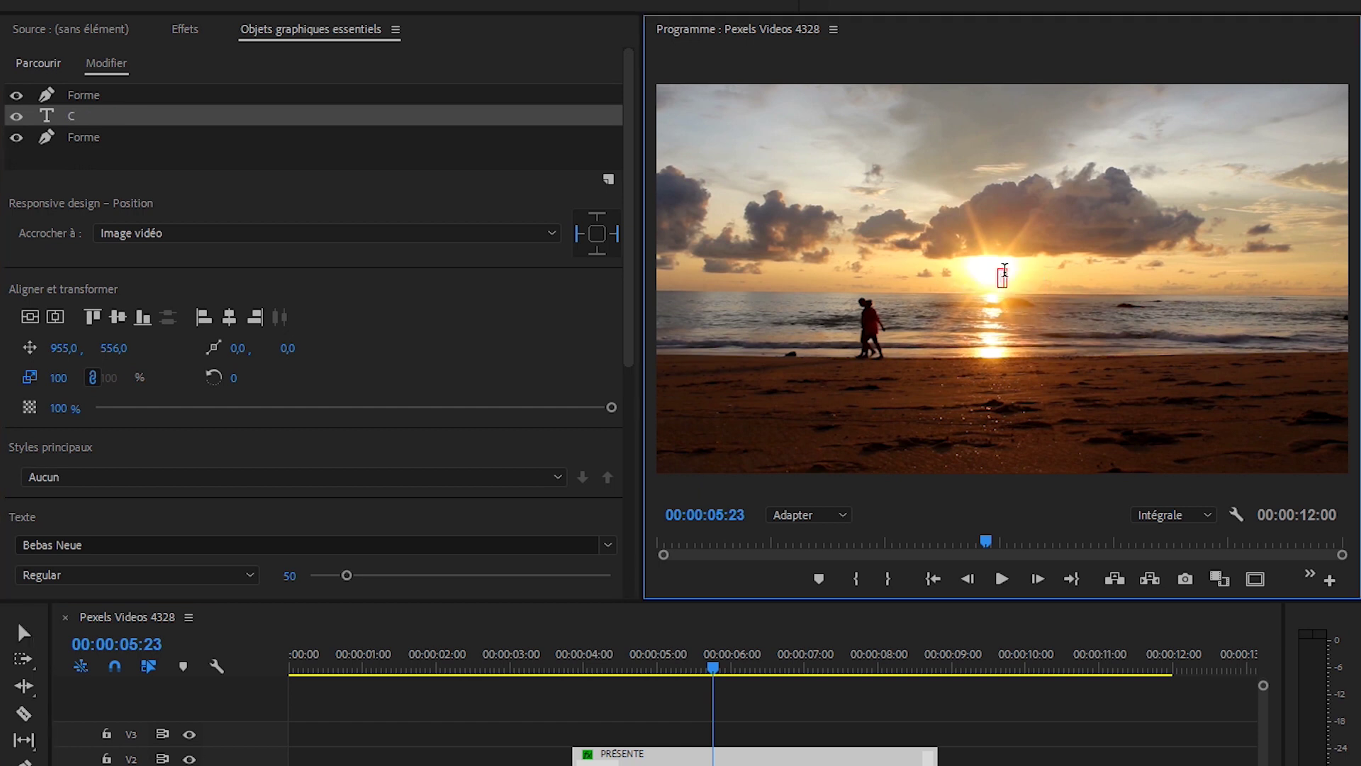
{"action": "type", "text": "ECI est un texte"}
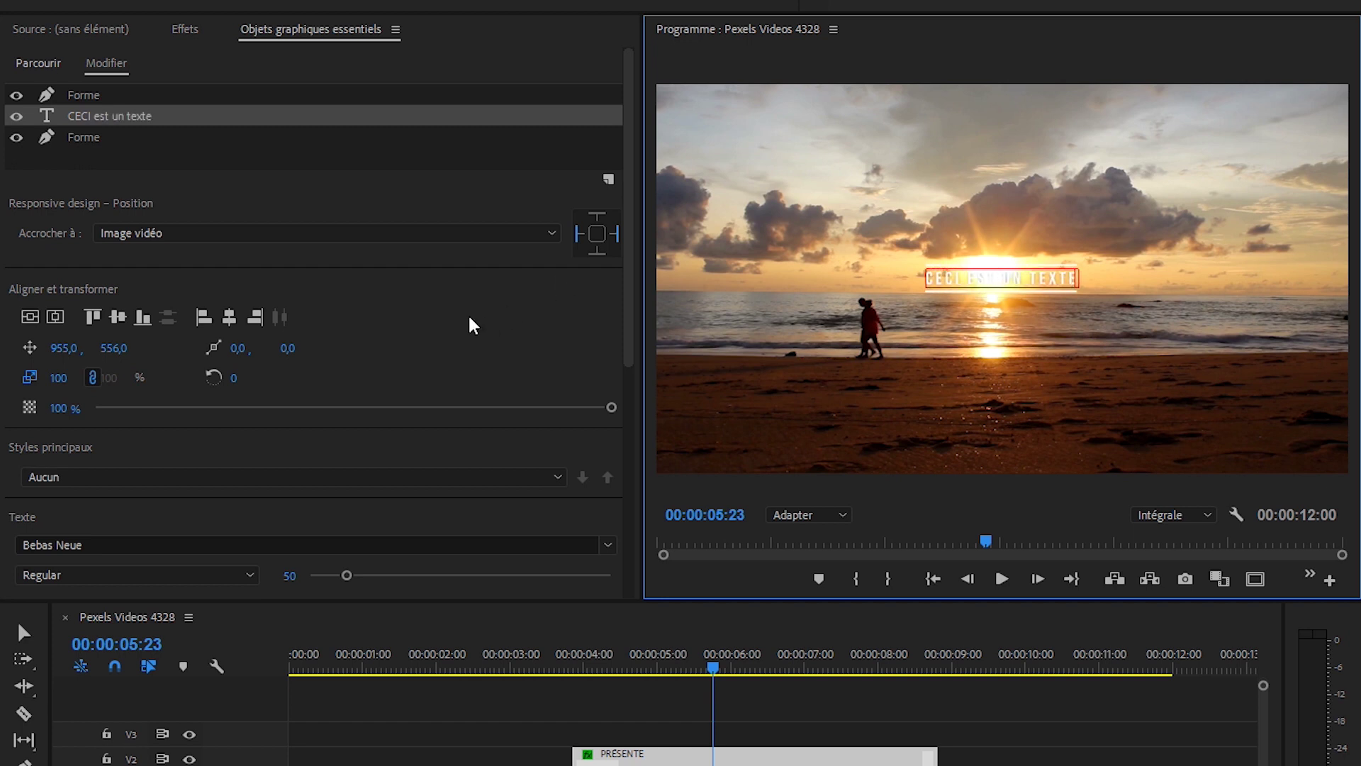
Try to set the fill colour of the title text to black (000000), and check it at another frame.
{"action": "scroll", "coordinate": [222, 383], "scroll_direction": "down", "scroll_amount": 5}
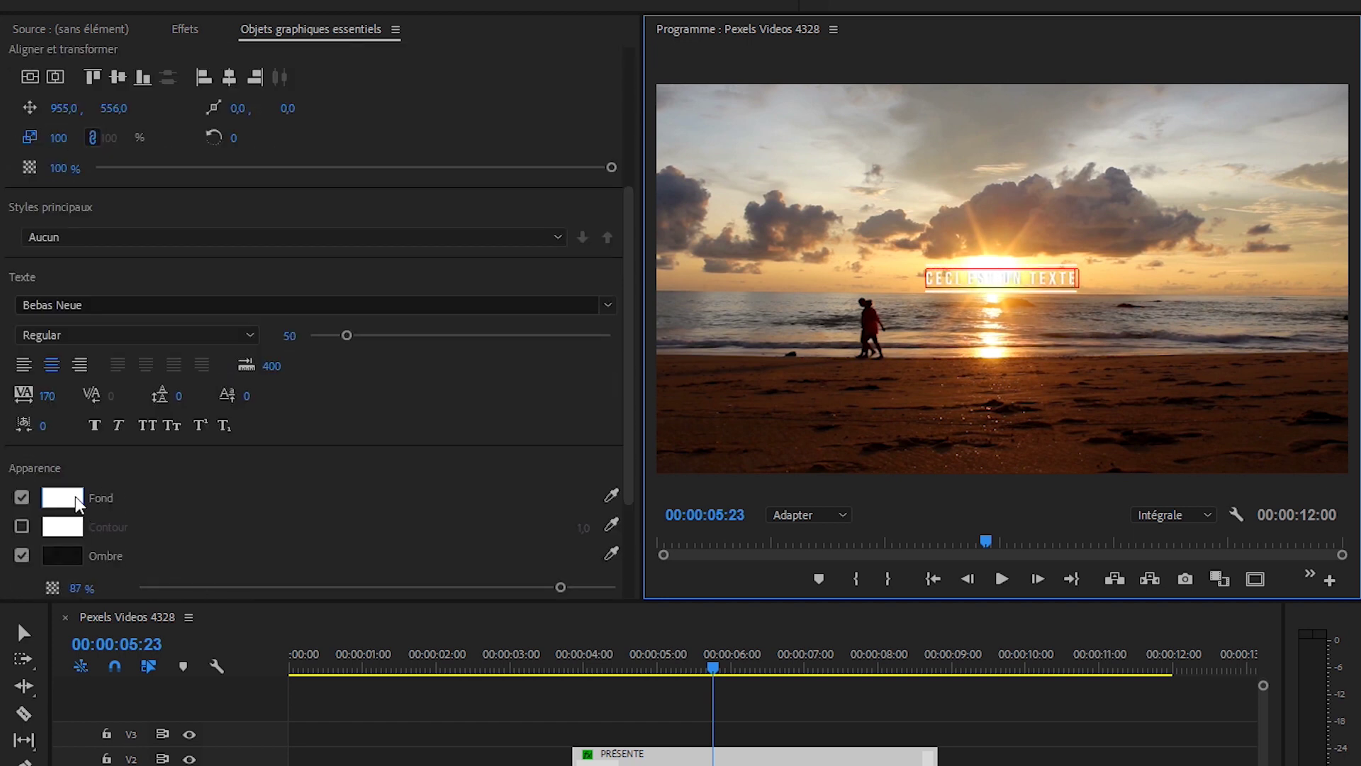
{"action": "left_click", "coordinate": [77, 504]}
{"action": "left_click", "coordinate": [433, 361]}
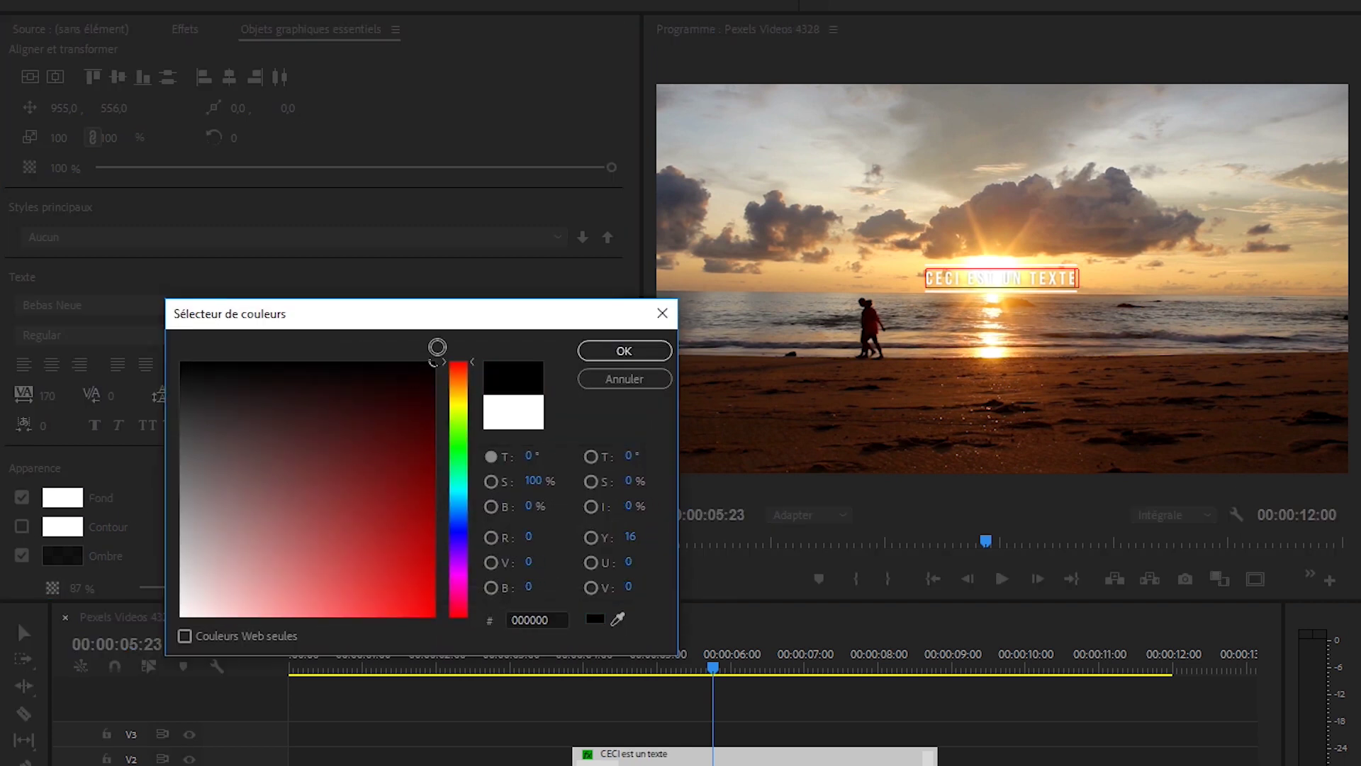
{"action": "left_click", "coordinate": [618, 350]}
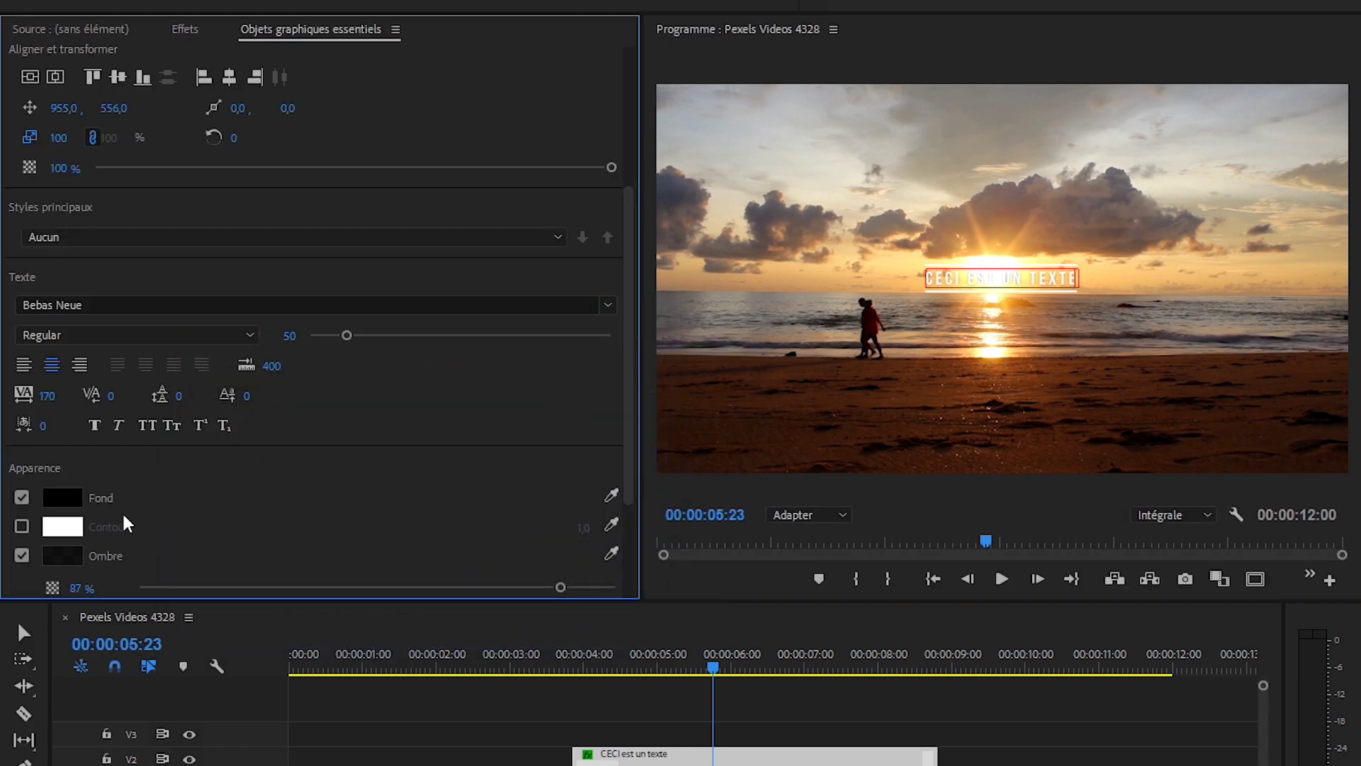
{"action": "left_click_drag", "start_coordinate": [712, 668], "coordinate": [685, 737]}
{"action": "left_click", "coordinate": [684, 738]}
Set the fill colour of the CECI est un texte layer to black (000000).
{"action": "left_click", "coordinate": [652, 755]}
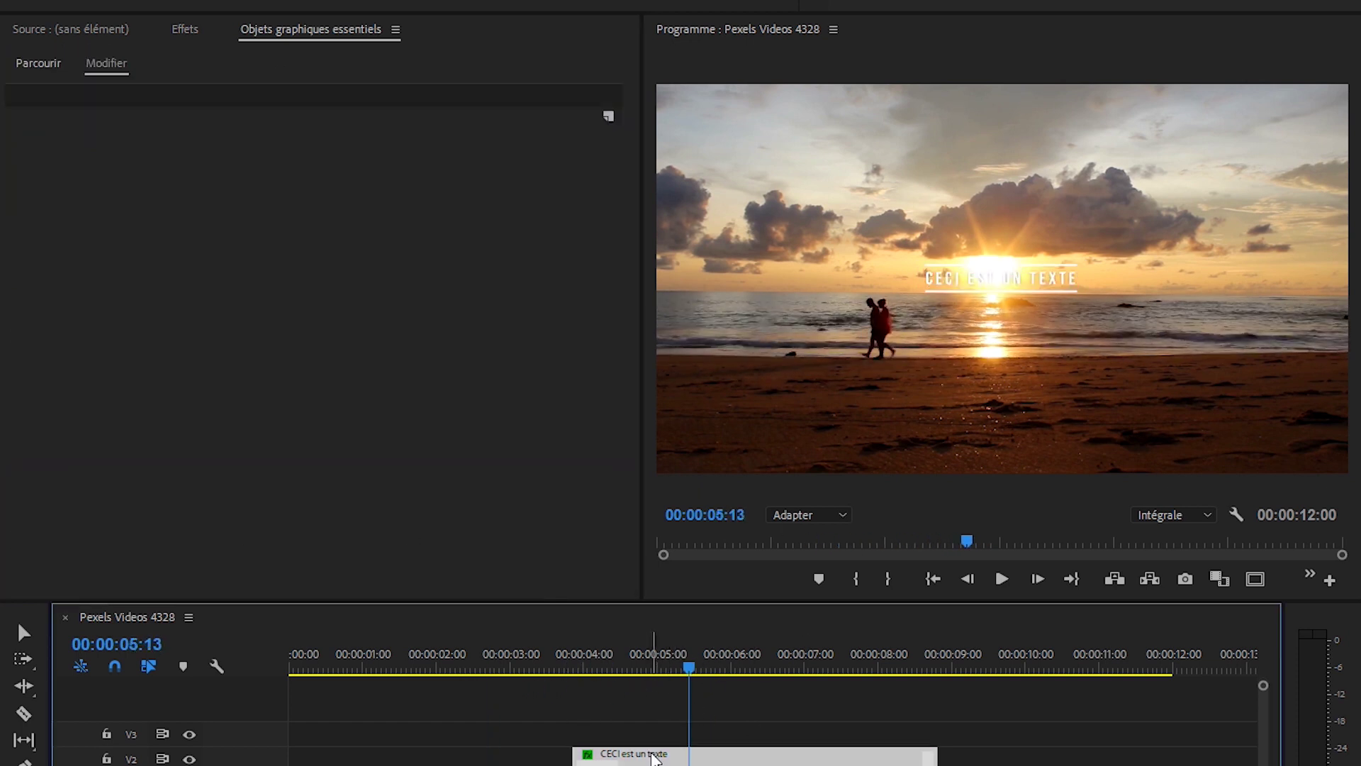
{"action": "left_click", "coordinate": [160, 132]}
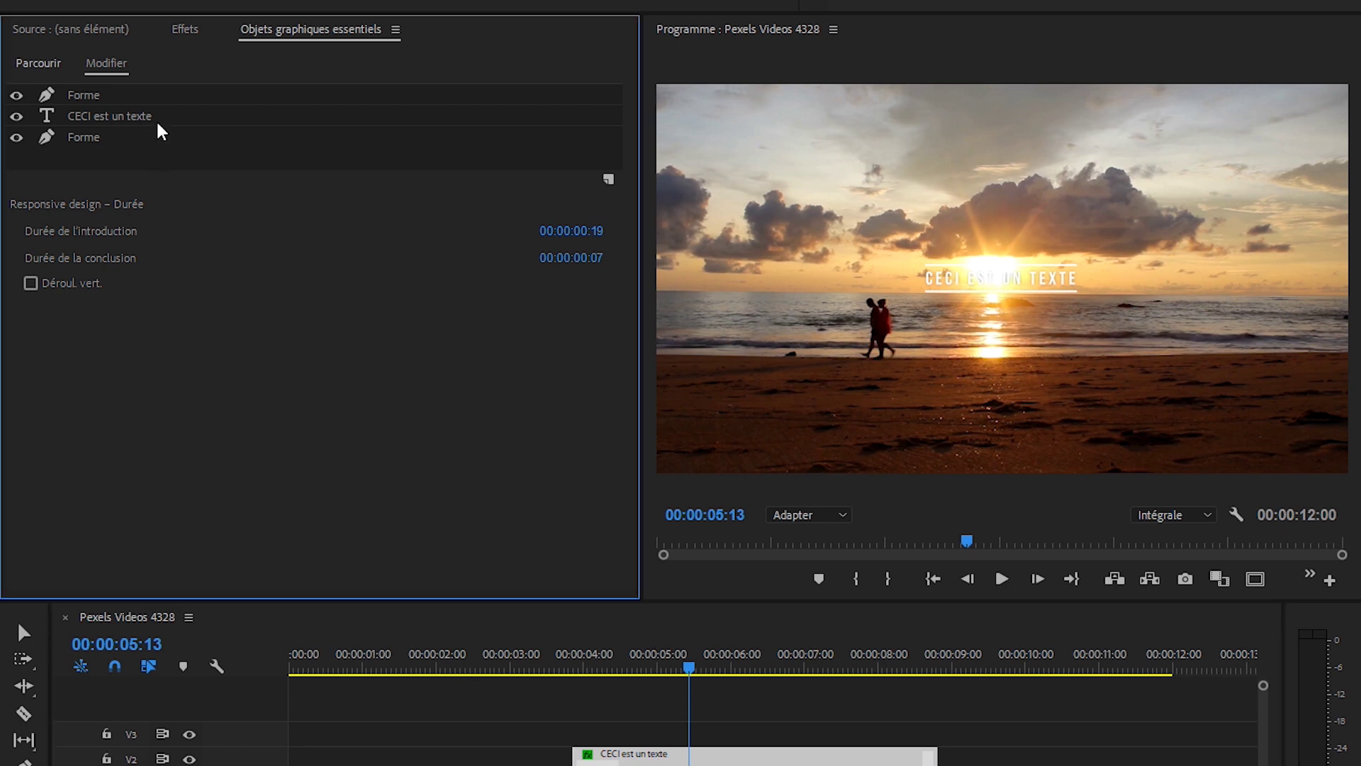
{"action": "left_click", "coordinate": [108, 121]}
{"action": "scroll", "coordinate": [130, 510], "scroll_direction": "down", "scroll_amount": 5}
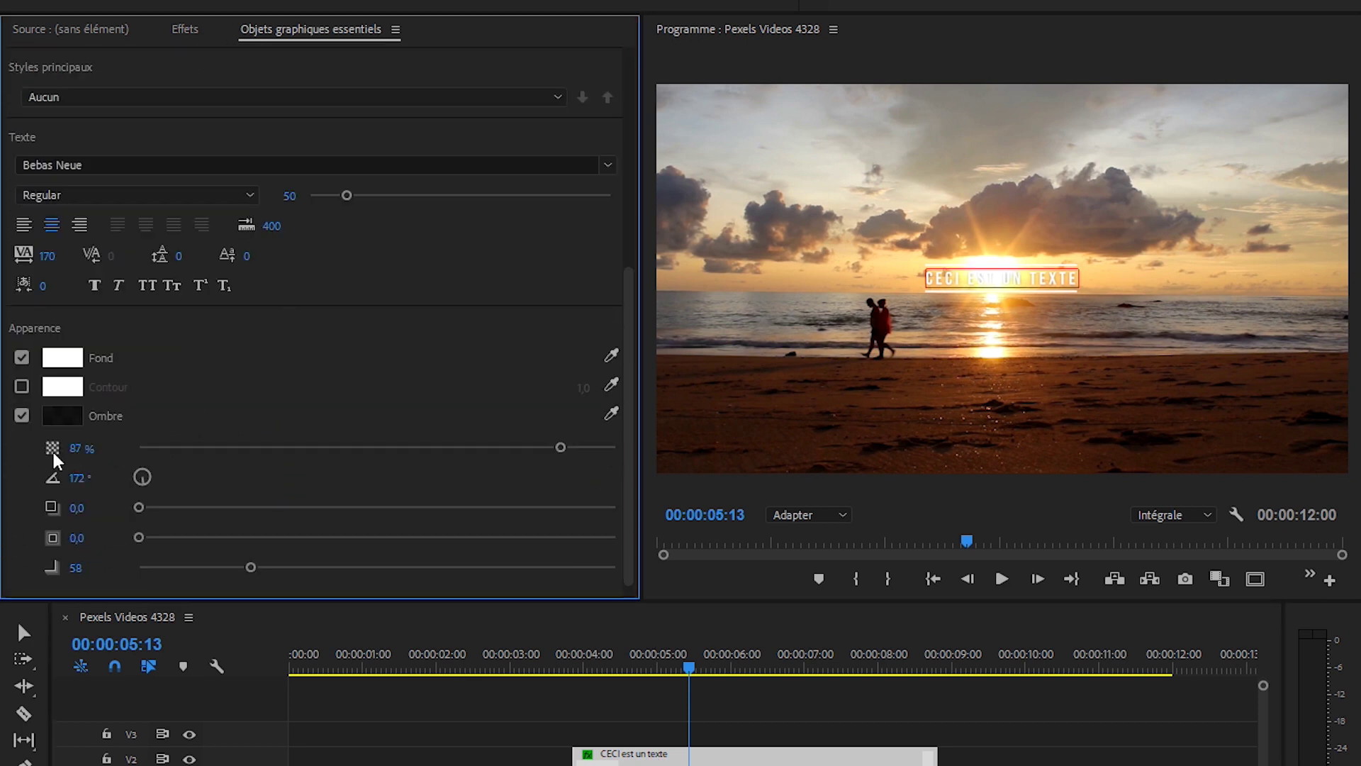
{"action": "left_click", "coordinate": [62, 357]}
{"action": "left_click", "coordinate": [432, 363]}
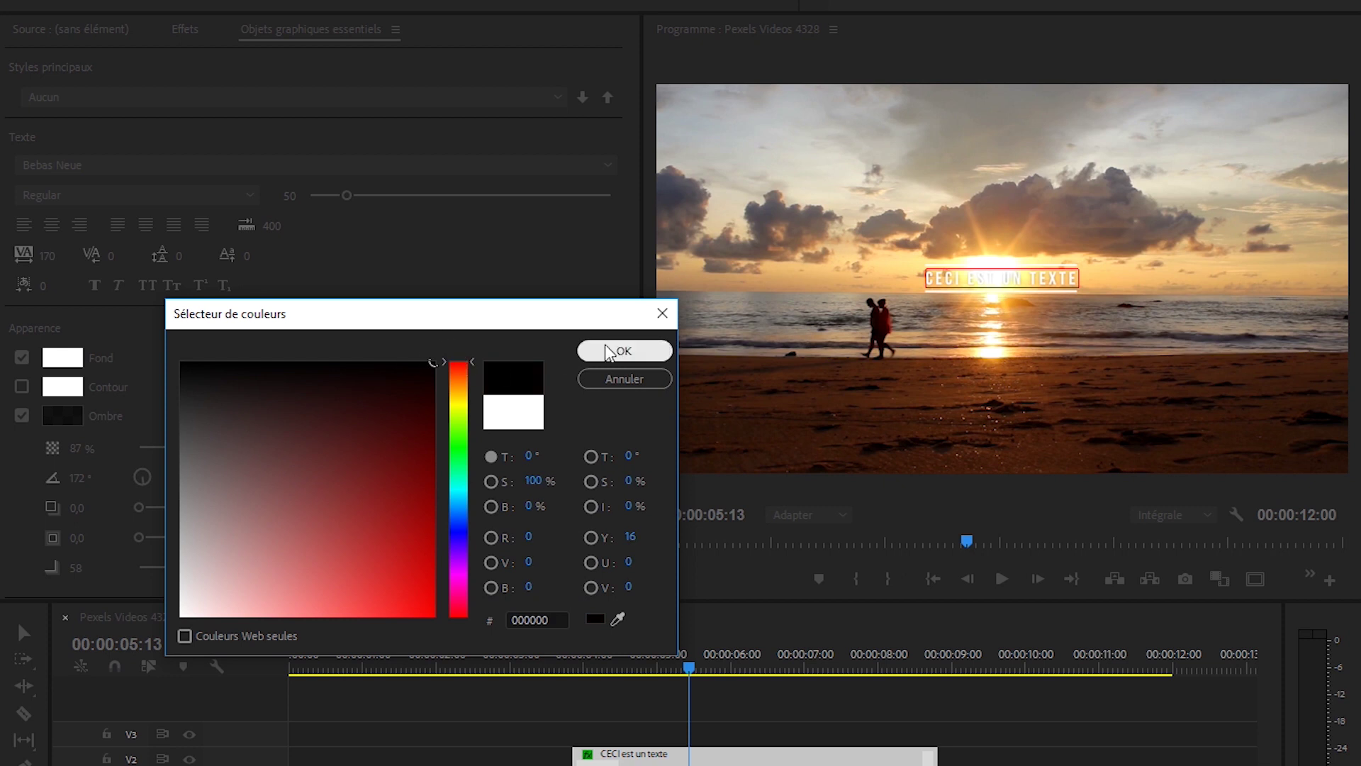
{"action": "left_click", "coordinate": [623, 350]}
Play back the edited title from 00:00:04:01 to check its animation and colour.
{"action": "left_click", "coordinate": [697, 670]}
{"action": "left_click_drag", "start_coordinate": [696, 671], "coordinate": [588, 673]}
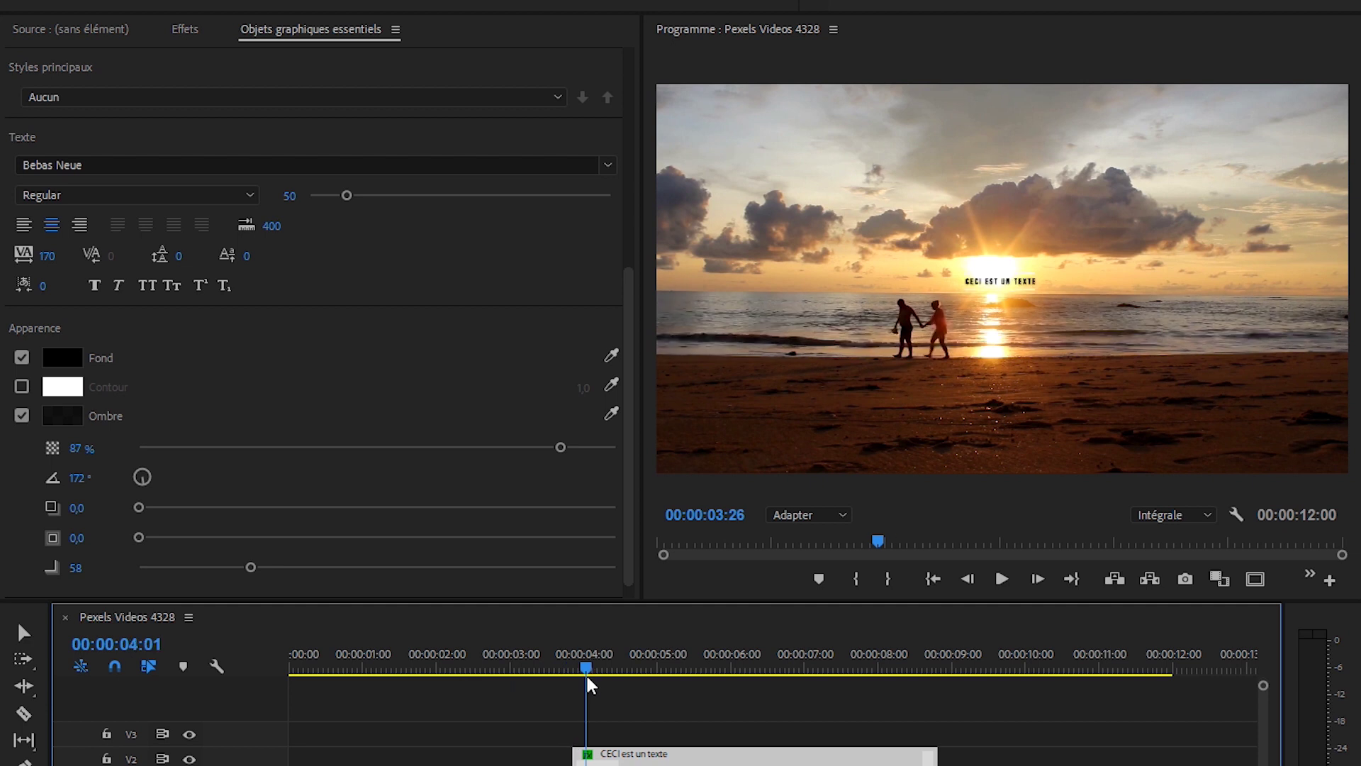
{"action": "left_click", "coordinate": [1000, 585]}
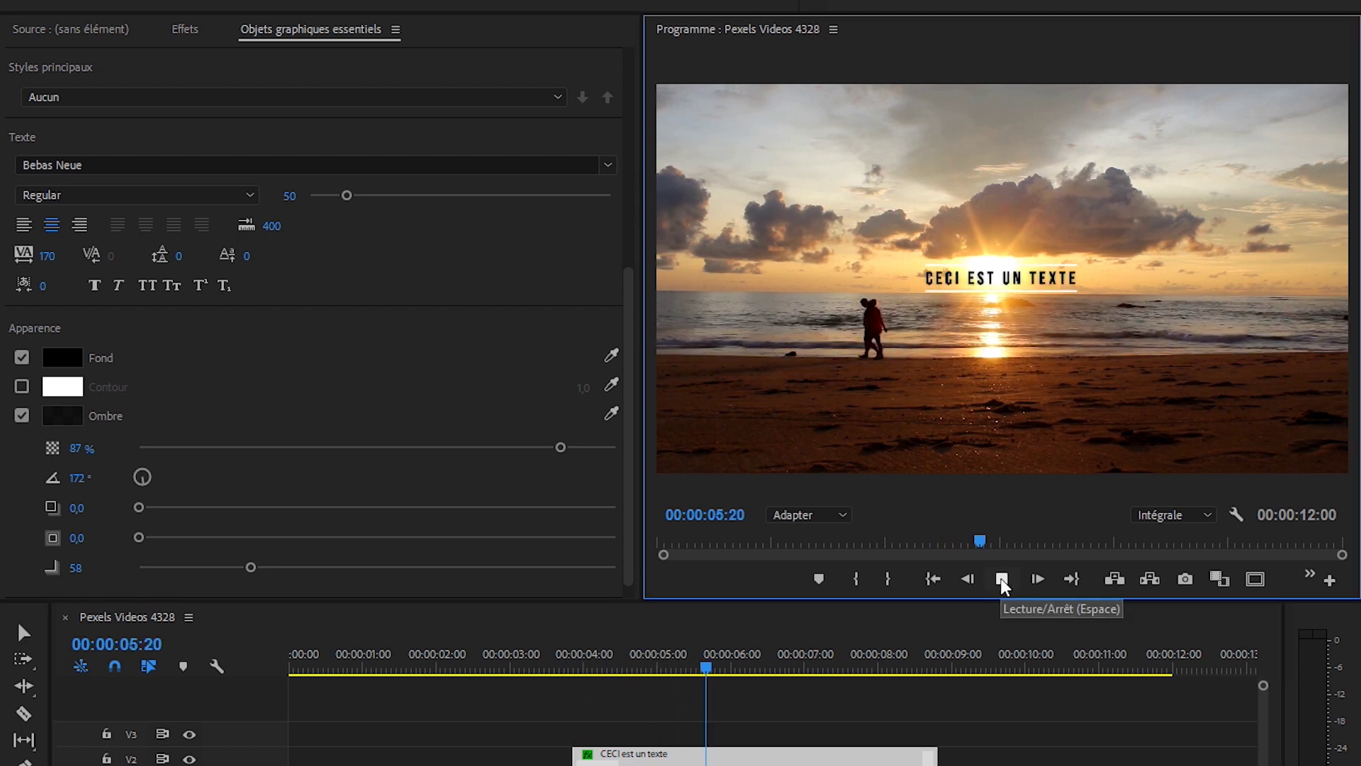
Stop the playback and browse the ready-made title templates in the Essential Graphics library.
{"action": "left_click", "coordinate": [1002, 585]}
{"action": "scroll", "coordinate": [219, 390], "scroll_direction": "up", "scroll_amount": 3}
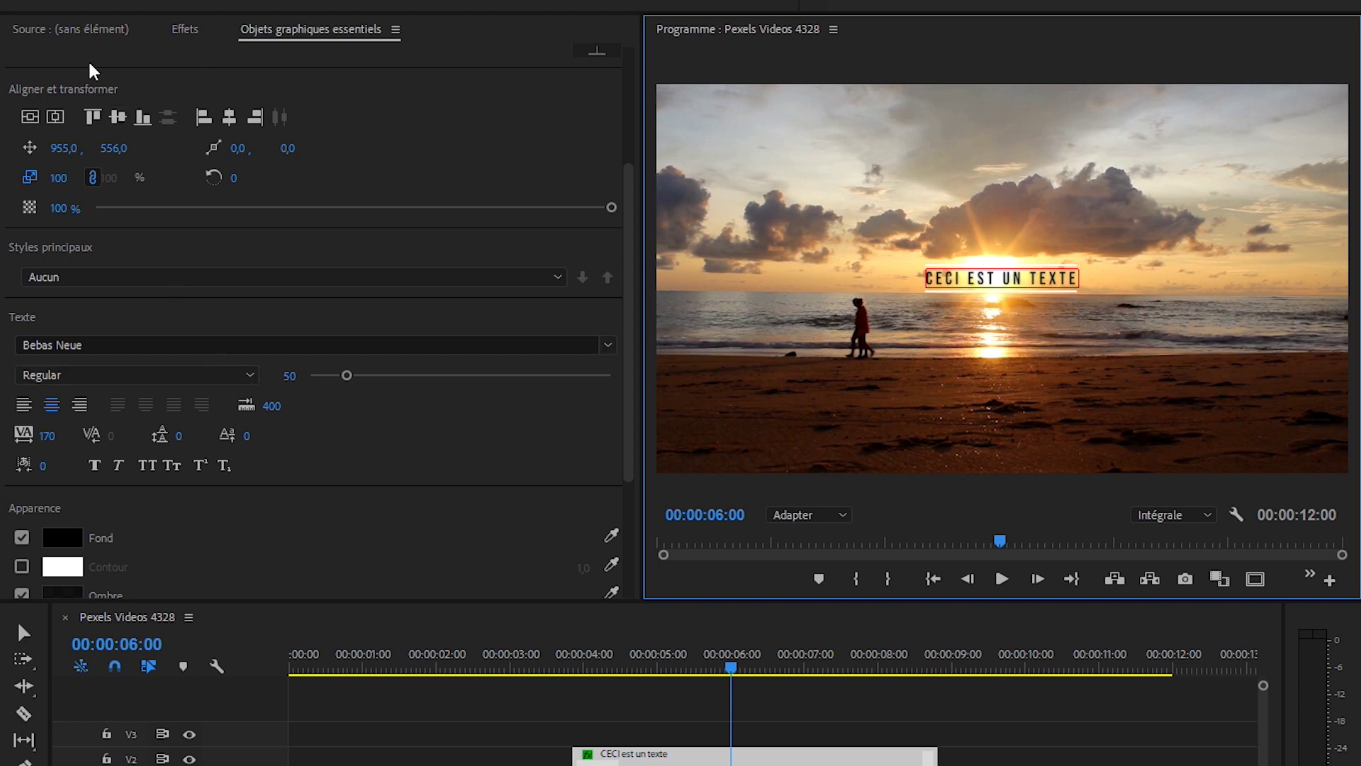
{"action": "scroll", "coordinate": [161, 198], "scroll_direction": "up", "scroll_amount": 4}
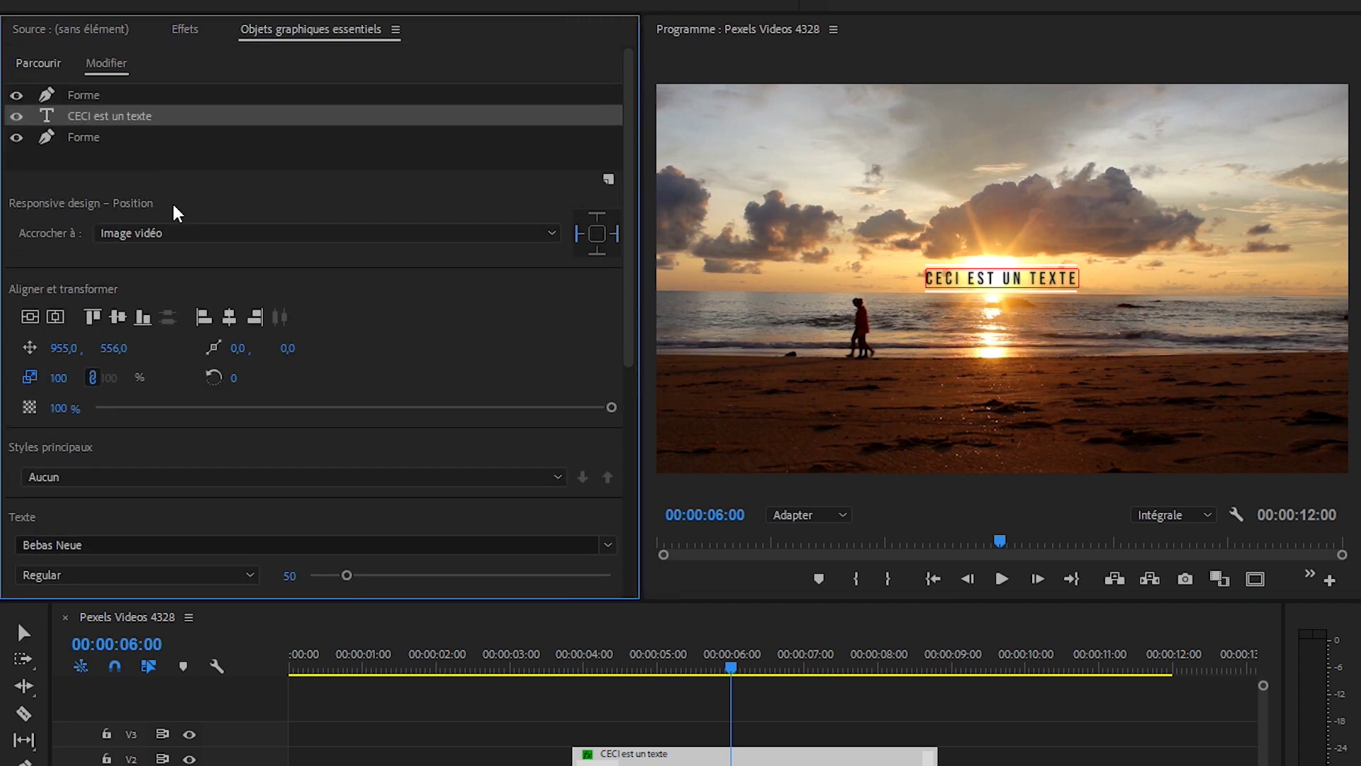
{"action": "left_click", "coordinate": [41, 65]}
{"action": "scroll", "coordinate": [243, 446], "scroll_direction": "down", "scroll_amount": 5}
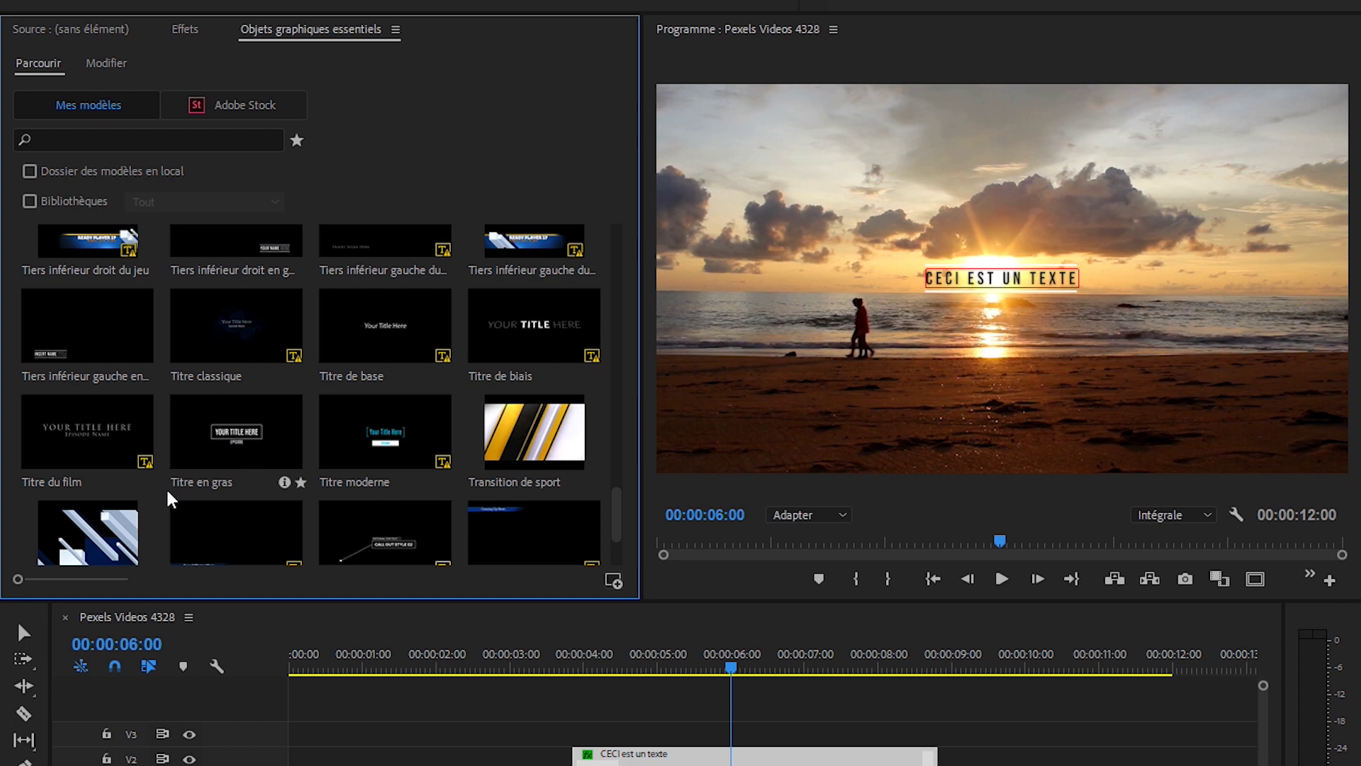
{"action": "scroll", "coordinate": [178, 510], "scroll_direction": "down", "scroll_amount": 2}
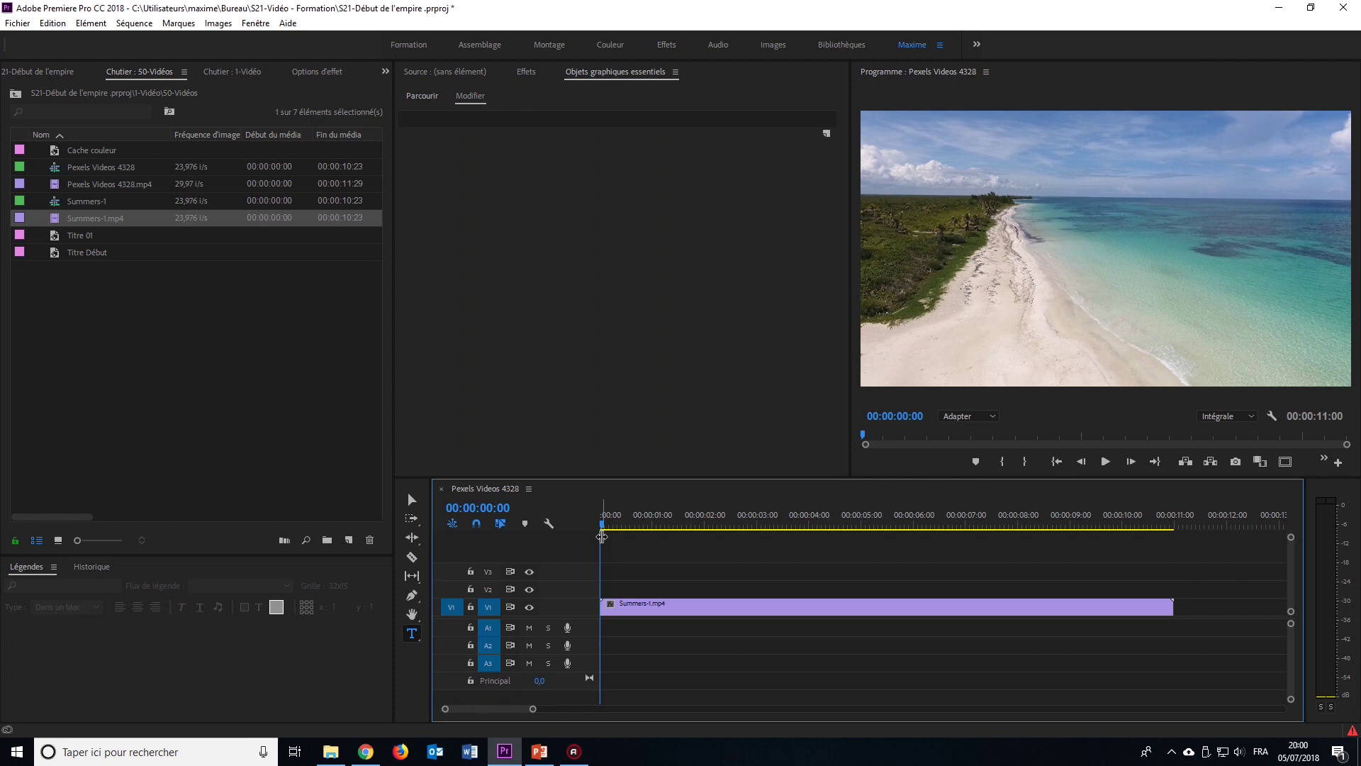
Add a text layer reading "Titre" over the Summers-1.mp4 beach clip at the start of the sequence.
{"action": "left_click", "coordinate": [640, 607]}
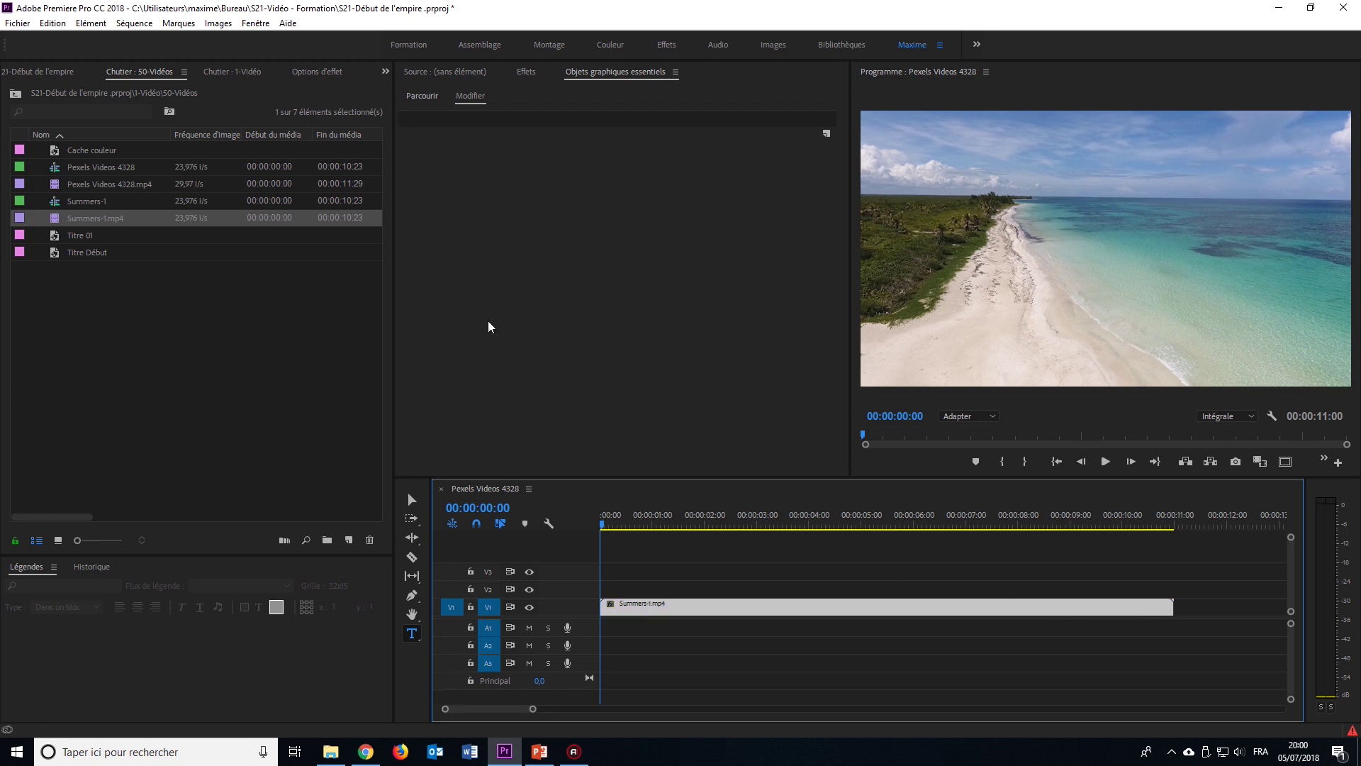
{"action": "left_click", "coordinate": [626, 588]}
{"action": "left_click", "coordinate": [413, 632]}
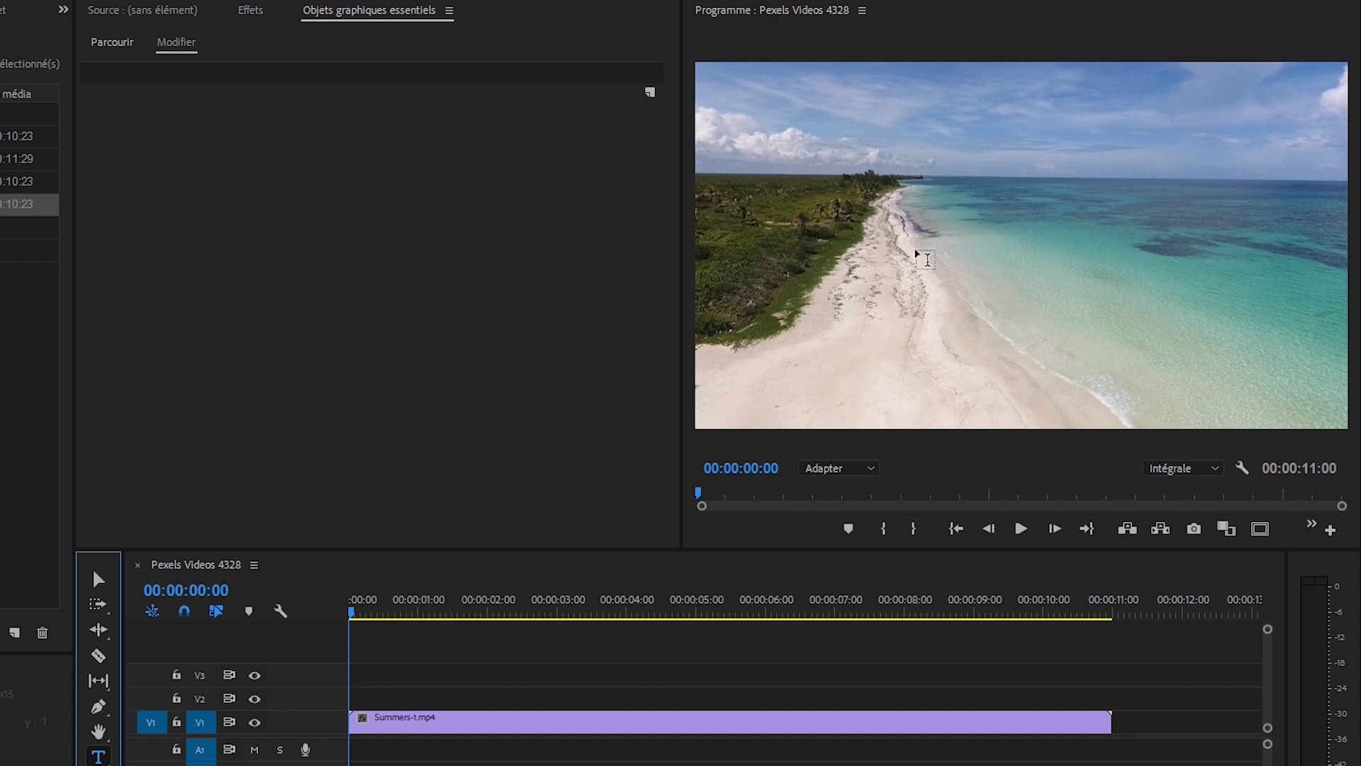
{"action": "left_click", "coordinate": [952, 253]}
{"action": "left_click", "coordinate": [950, 249]}
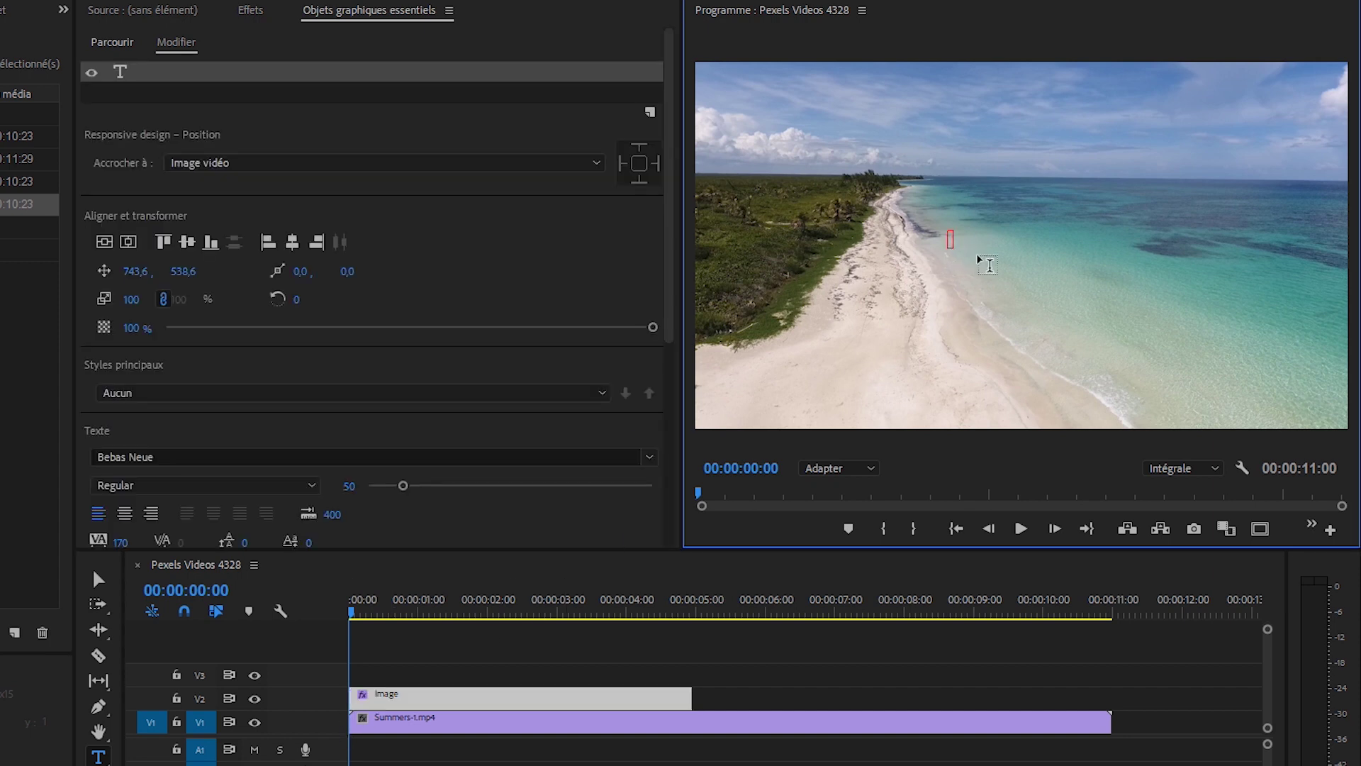
{"action": "type", "text": "Titre"}
Scale the Titre text to 454% and centre it vertically and horizontally in the frame.
{"action": "double_click", "coordinate": [975, 237]}
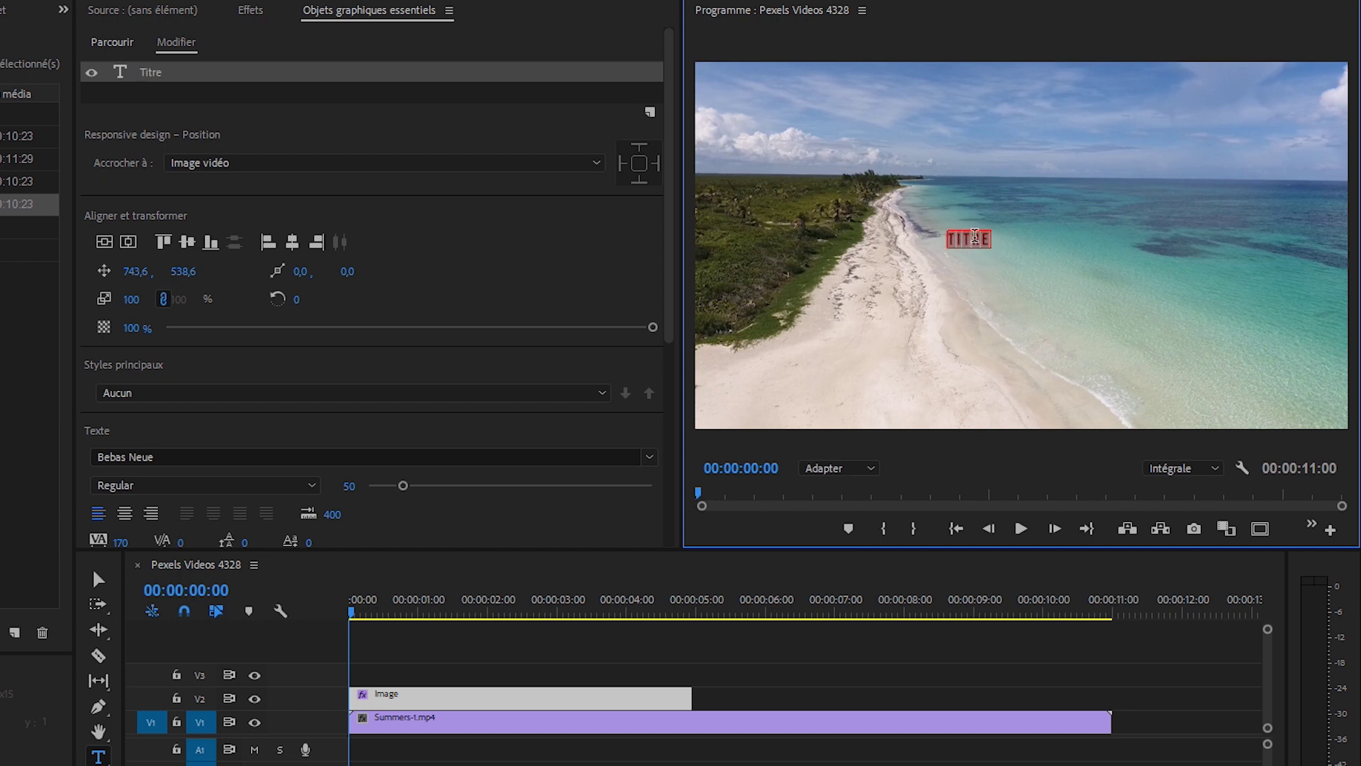
{"action": "left_click_drag", "start_coordinate": [133, 300], "coordinate": [471, 285]}
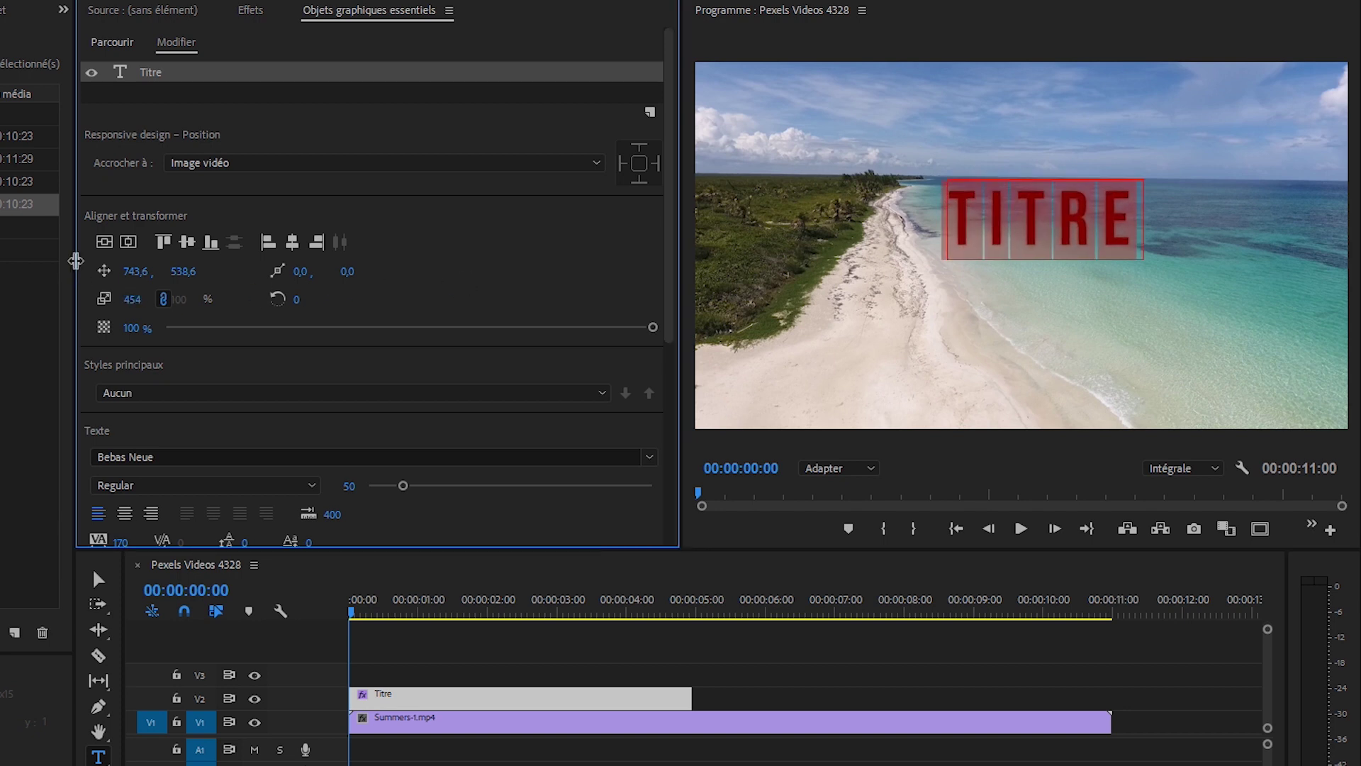
{"action": "left_click", "coordinate": [105, 242]}
{"action": "left_click", "coordinate": [128, 241]}
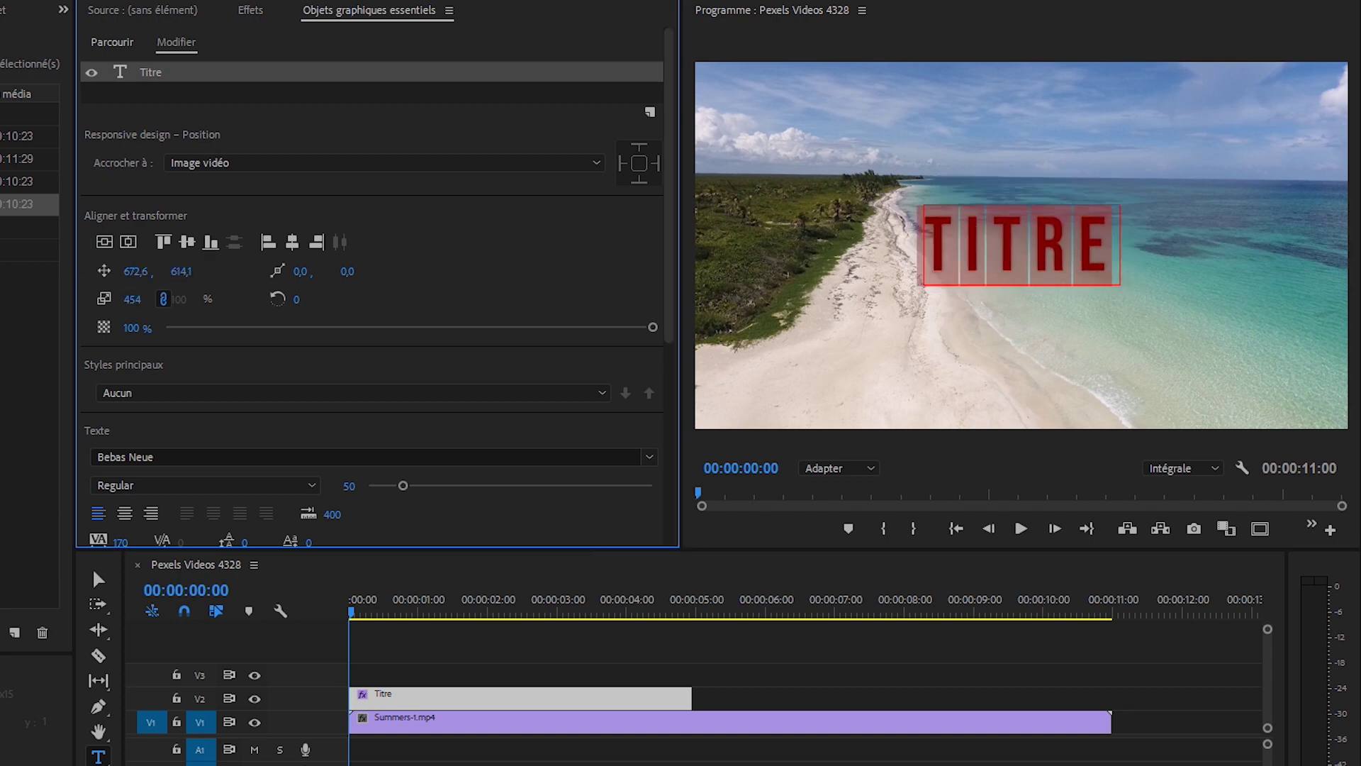
Shorten the Titre clip to about 00:00:02:16 and split Summers-1.mp4 where the title ends.
{"action": "left_click_drag", "start_coordinate": [691, 699], "coordinate": [533, 700]}
{"action": "key", "text": "c"}
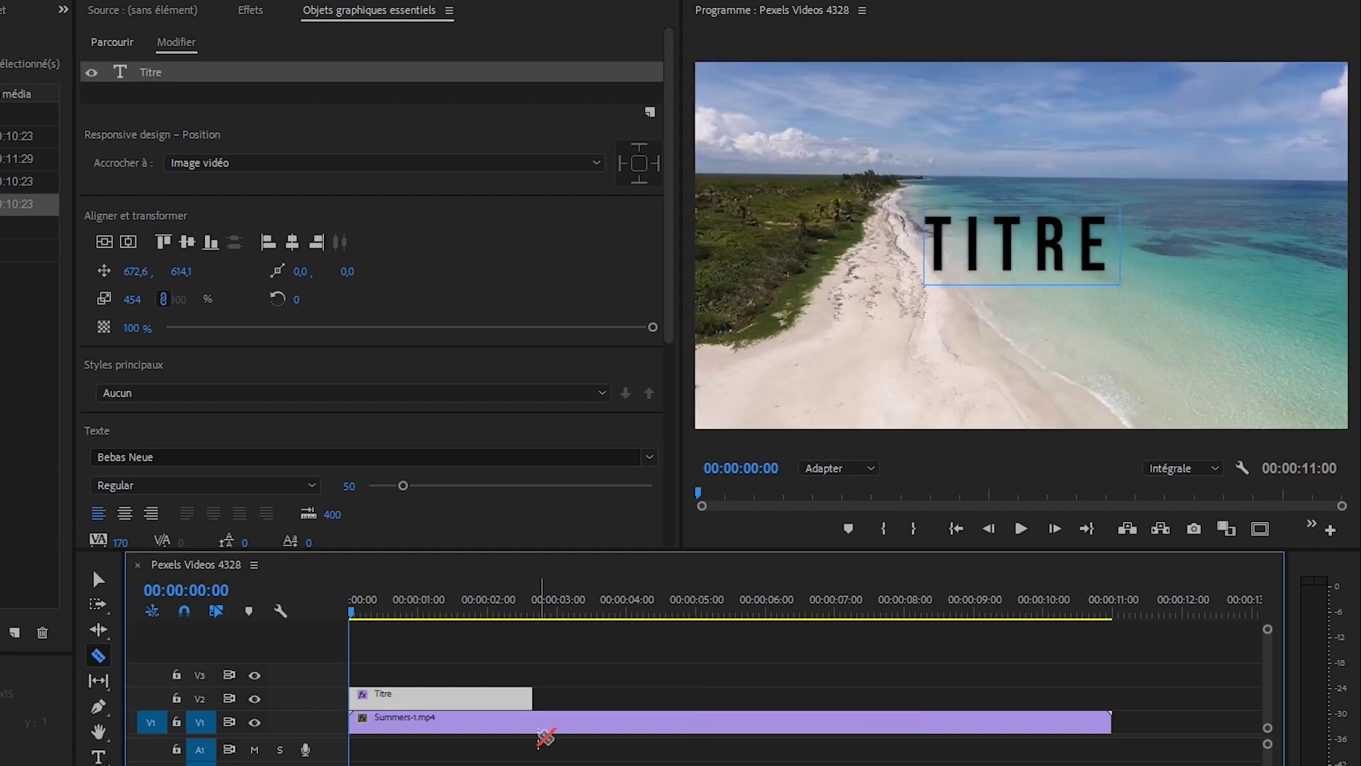
{"action": "left_click", "coordinate": [533, 722]}
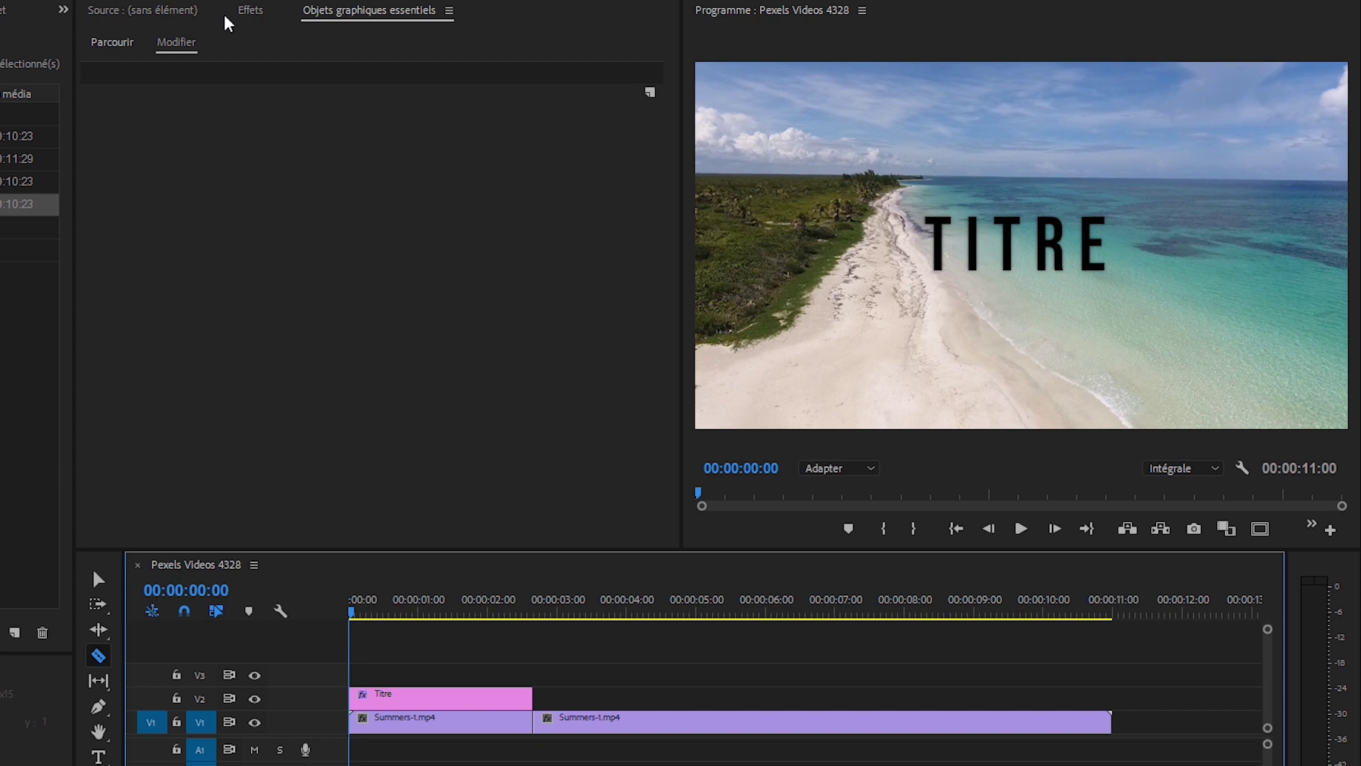
Apply the Flou gaussien effect to the first Summers-1.mp4 segment and raise its blur until the background is strongly blurred.
{"action": "left_click", "coordinate": [251, 11]}
{"action": "left_click", "coordinate": [205, 35]}
{"action": "type", "text": "flou"}
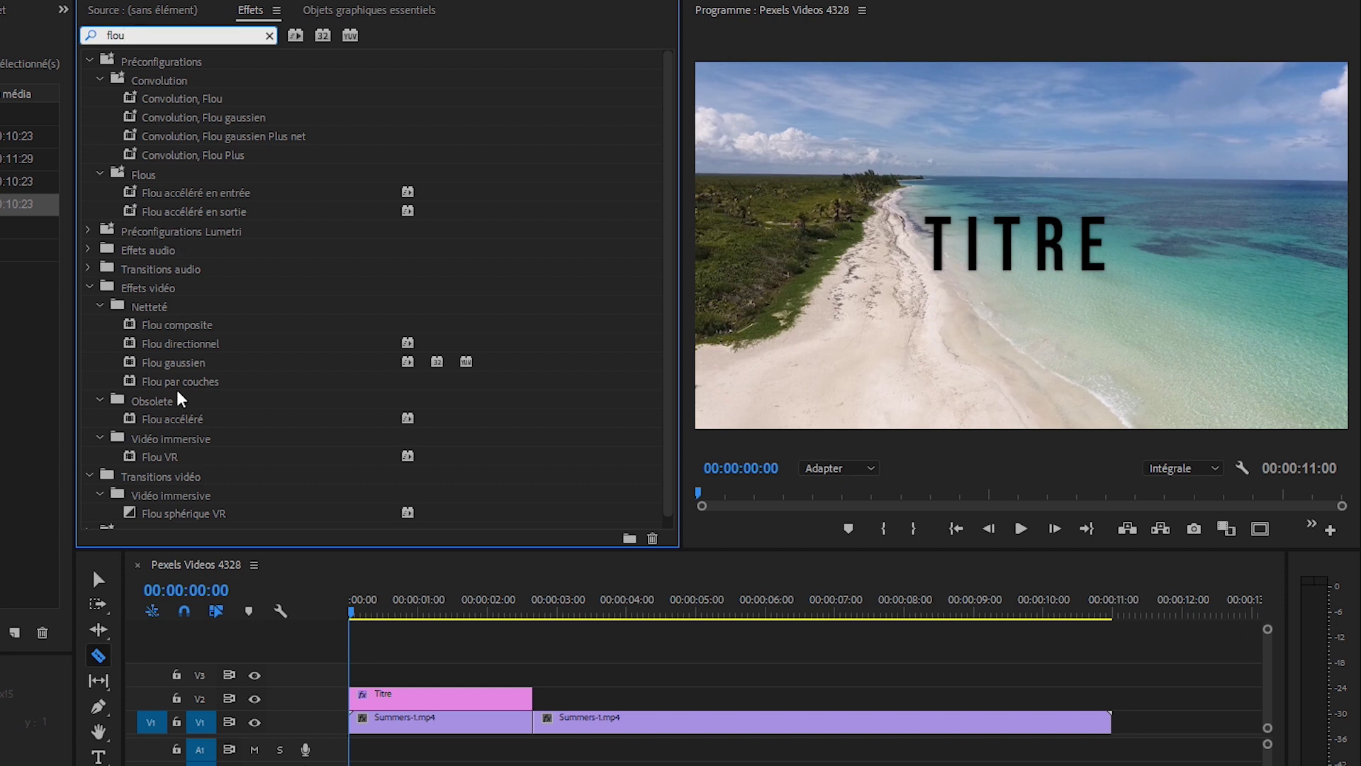
{"action": "left_click", "coordinate": [181, 364]}
{"action": "left_click_drag", "start_coordinate": [180, 366], "coordinate": [427, 724]}
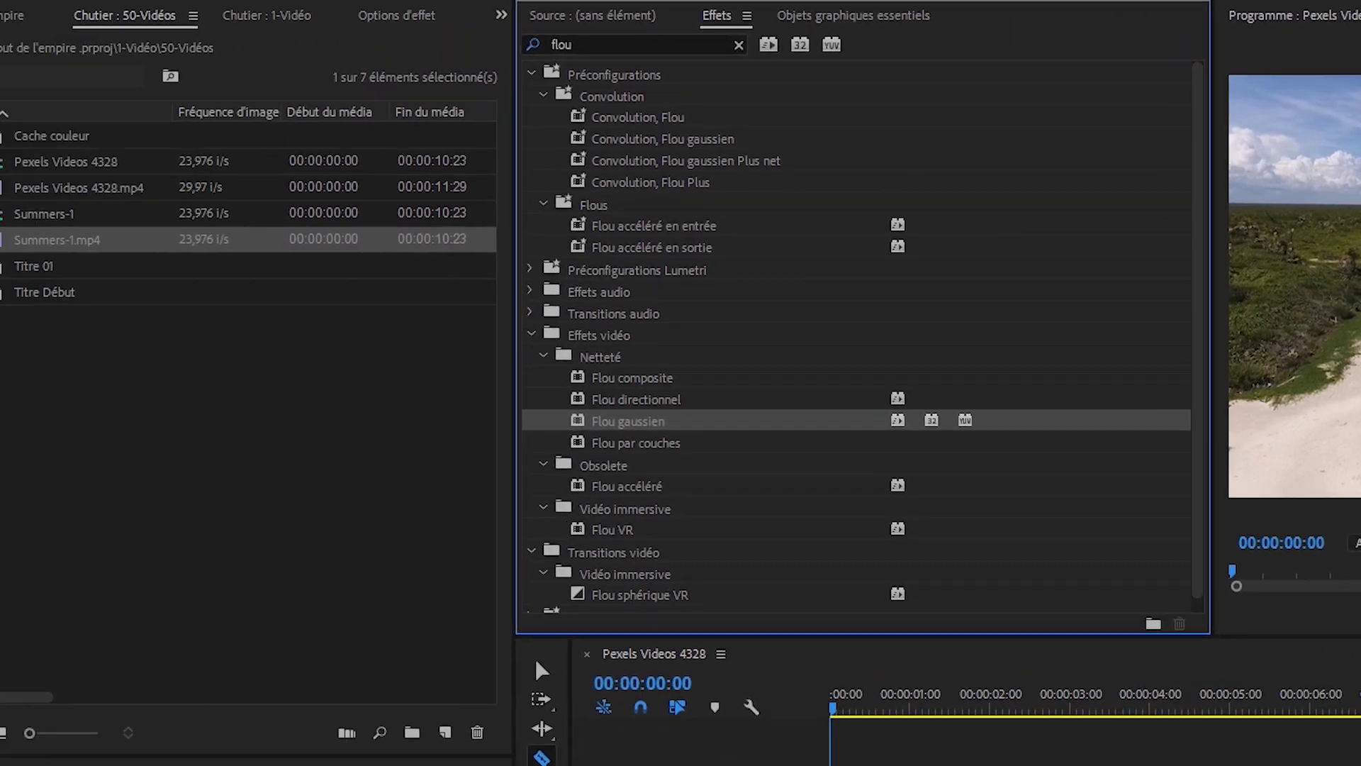
{"action": "left_click", "coordinate": [396, 14]}
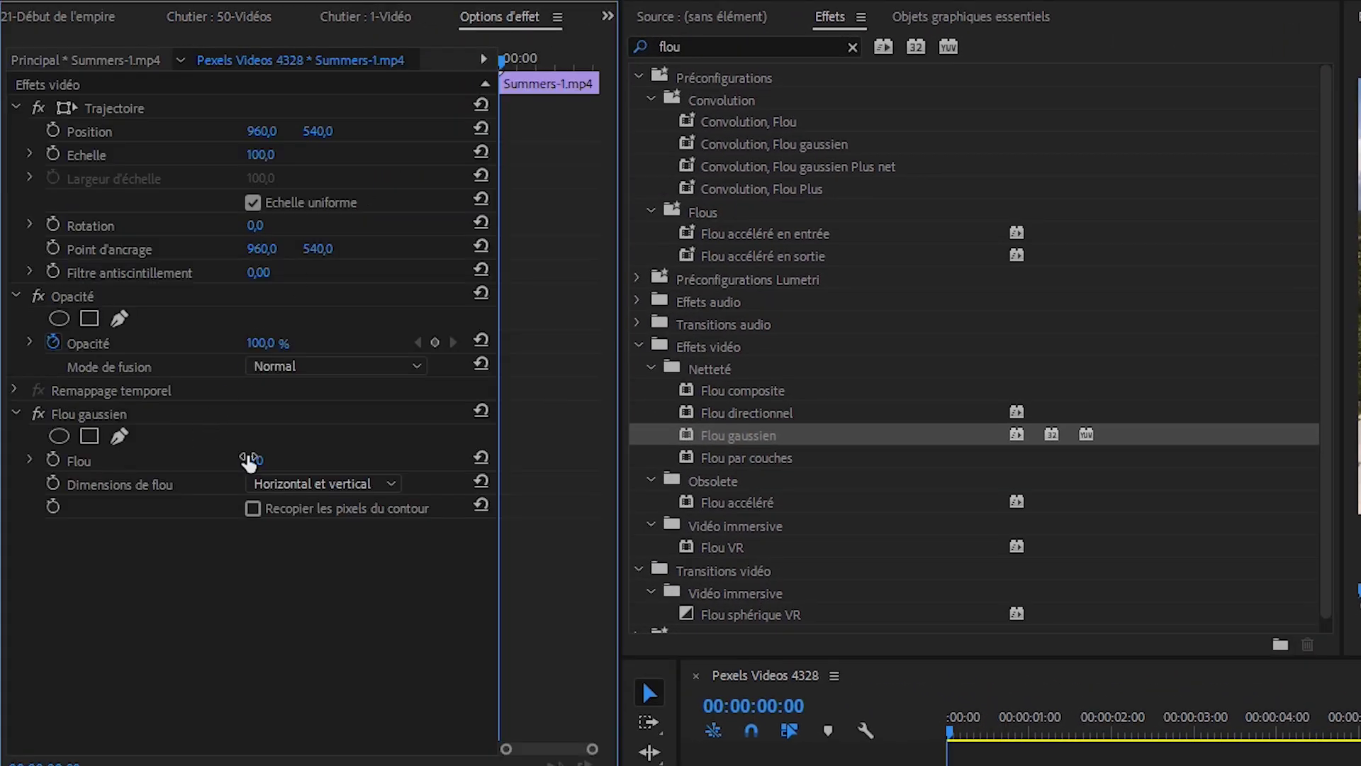
{"action": "left_click_drag", "start_coordinate": [251, 468], "coordinate": [316, 465]}
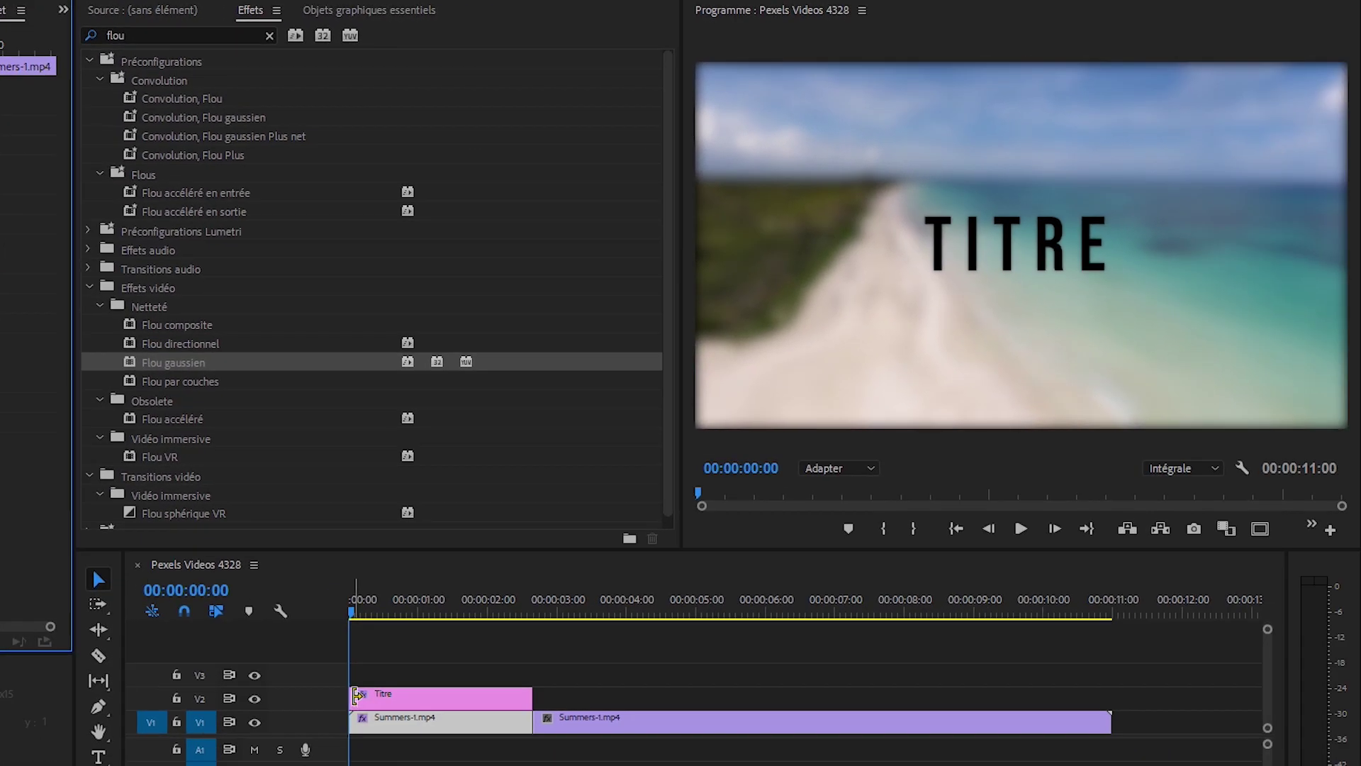
Add shortened Fondu enchaîné transitions at both ends of the Titre clip and play back the result.
{"action": "left_click", "coordinate": [364, 695]}
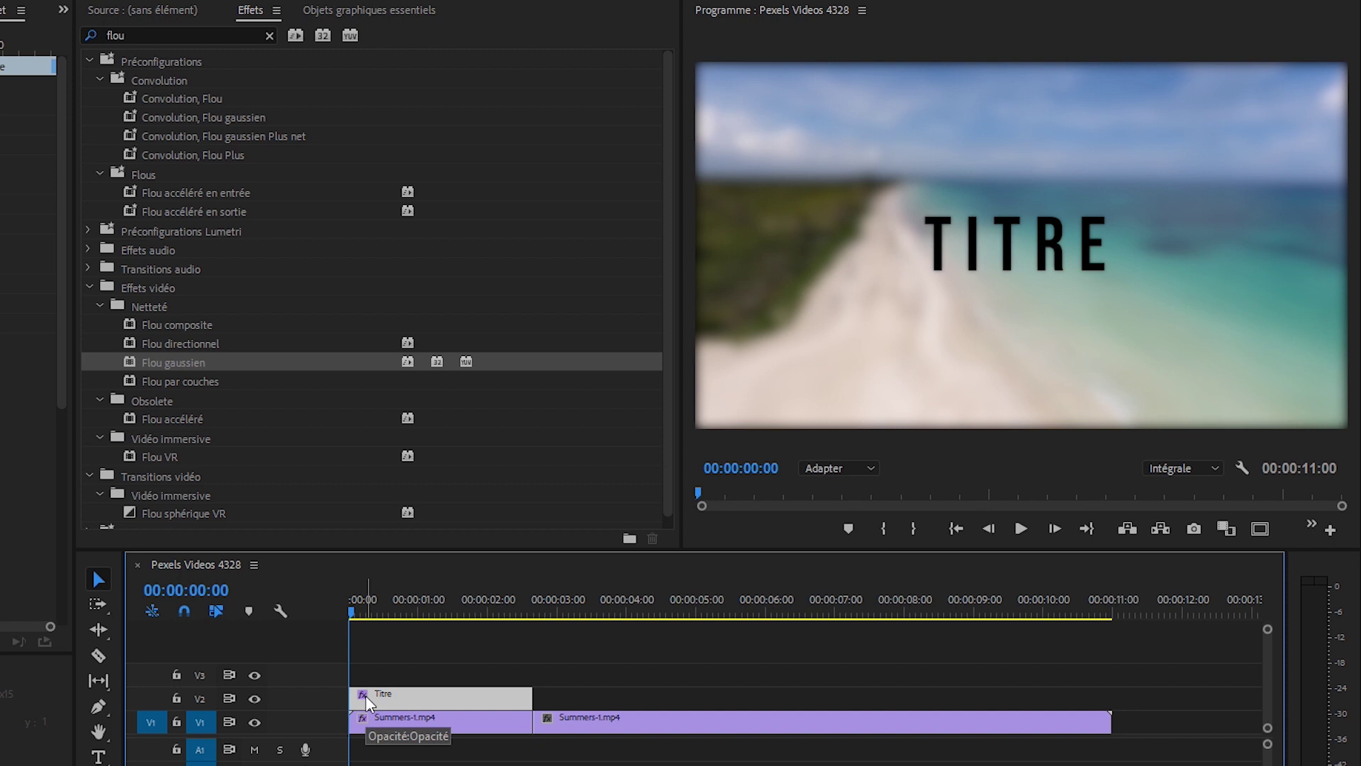
{"action": "key", "text": "ctrl+d"}
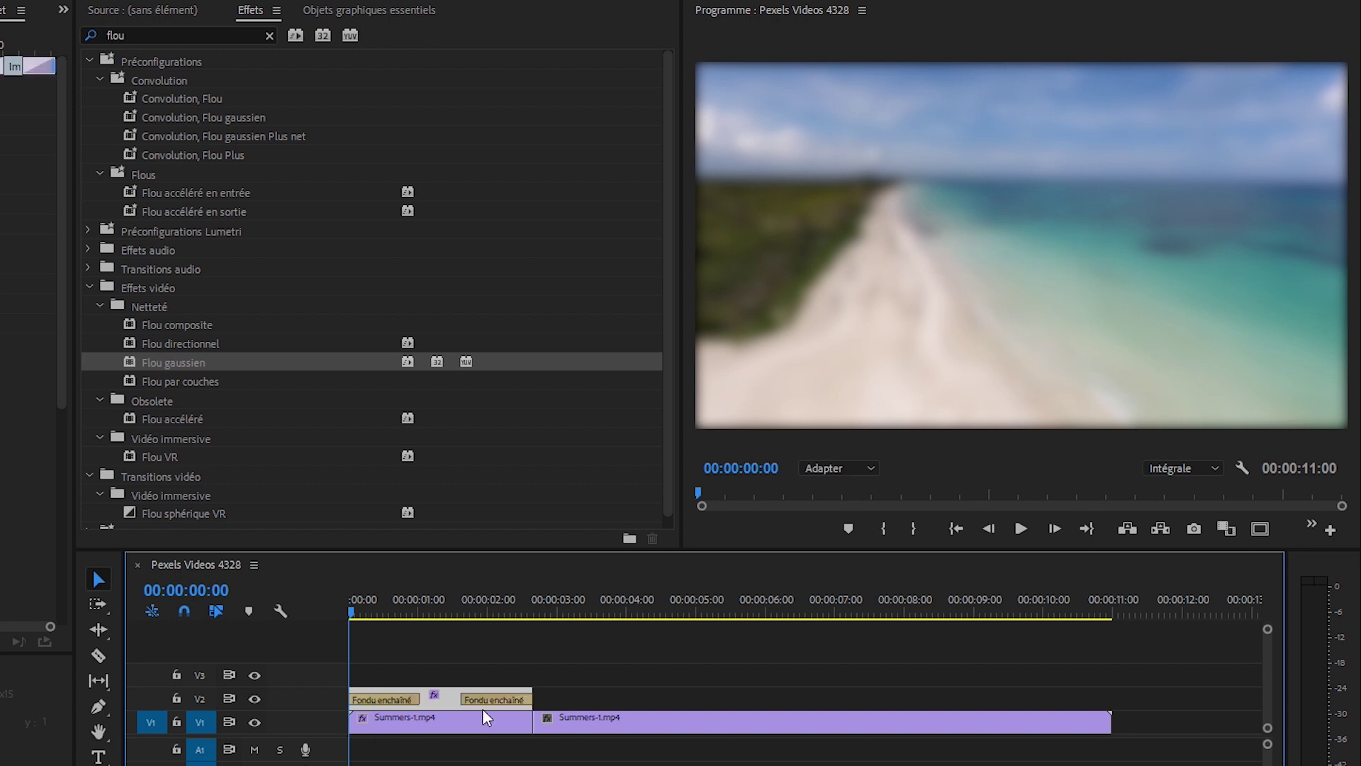
{"action": "left_click_drag", "start_coordinate": [415, 700], "coordinate": [489, 699]}
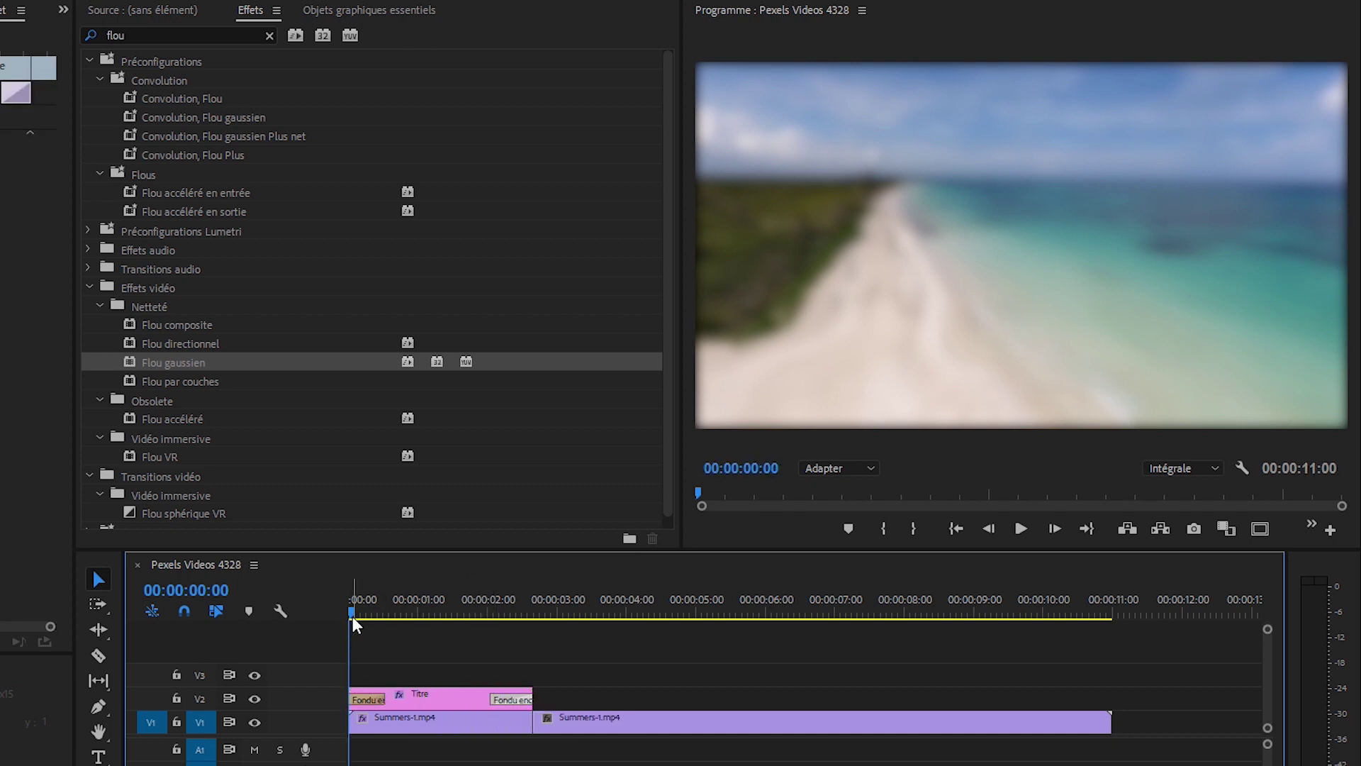
{"action": "key", "text": "space"}
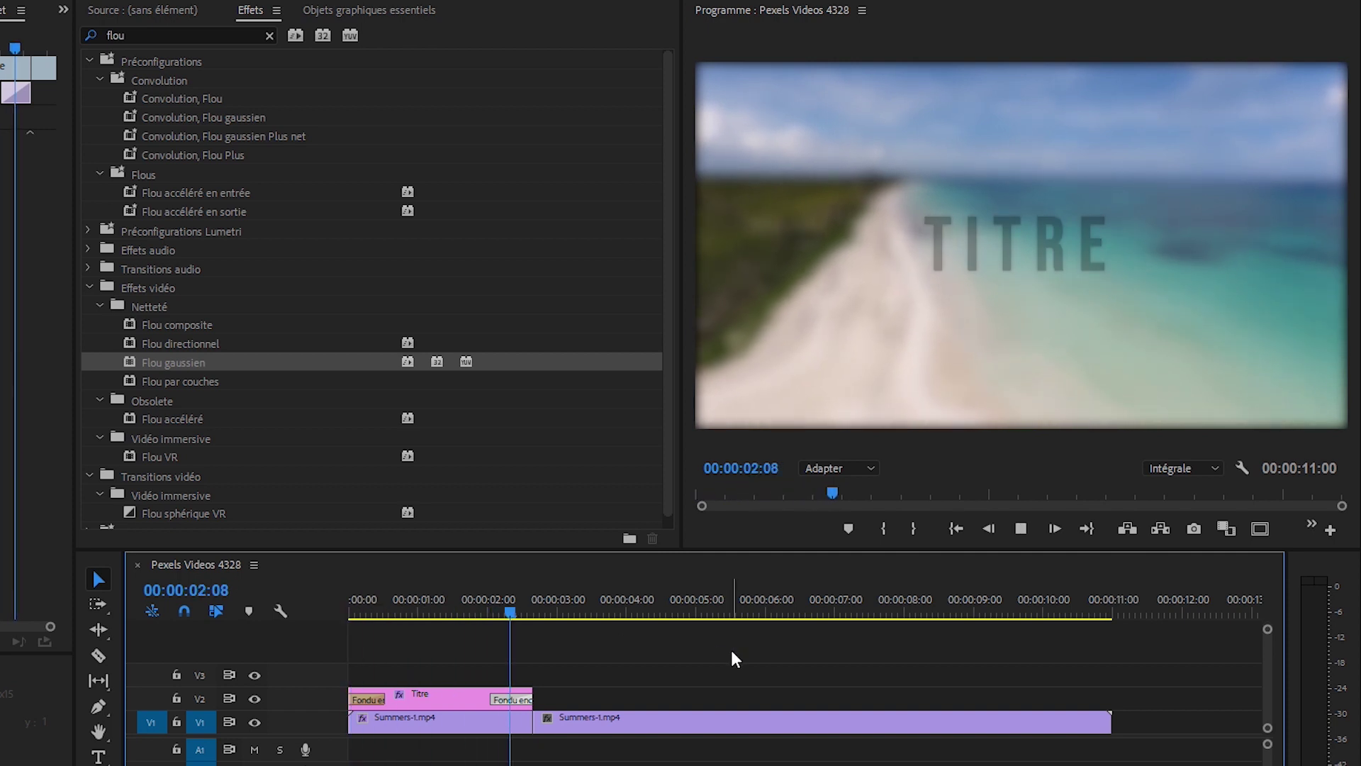
{"action": "key", "text": "space"}
Add a Fondu enchaîné at the cut between the two Summers-1.mp4 segments and play back from the start.
{"action": "left_click_drag", "start_coordinate": [590, 610], "coordinate": [539, 619]}
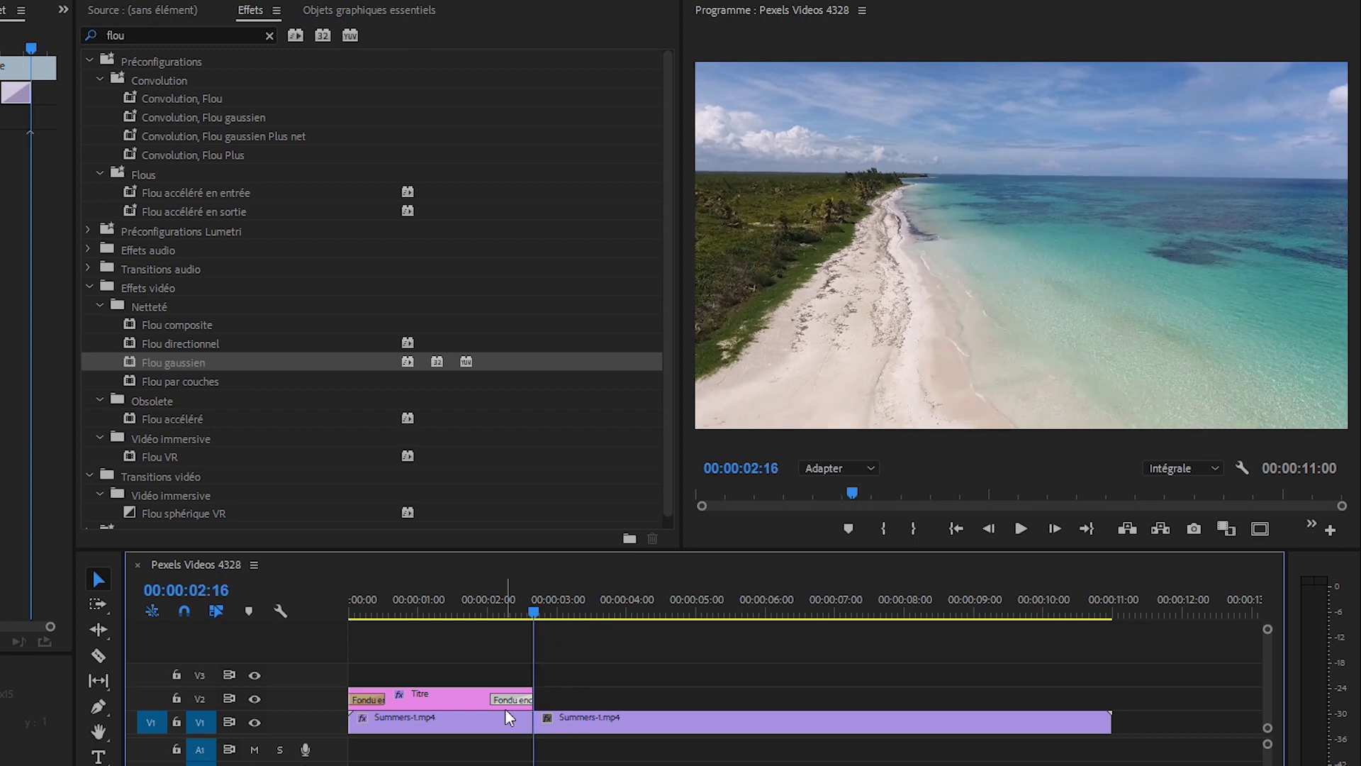
{"action": "left_click", "coordinate": [532, 722]}
{"action": "key", "text": "ctrl+d"}
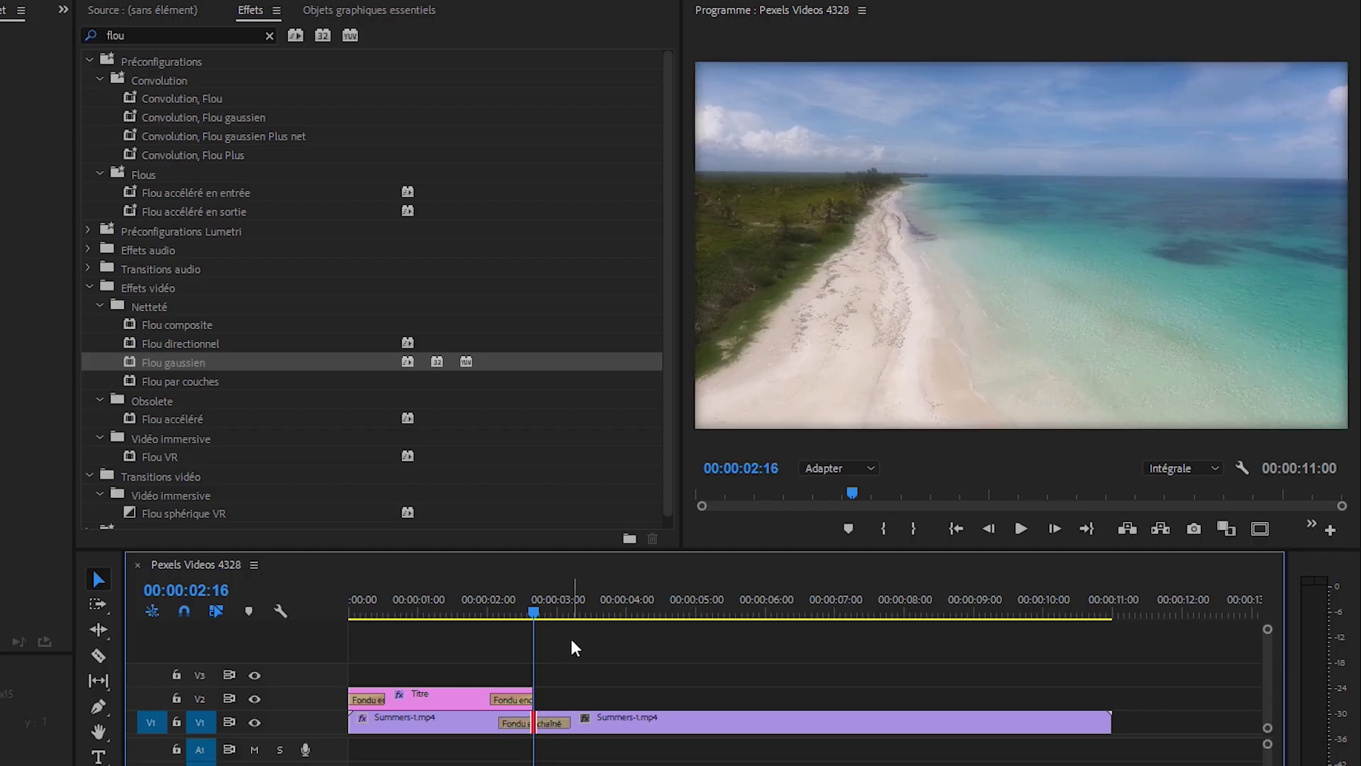
{"action": "left_click_drag", "start_coordinate": [530, 606], "coordinate": [327, 610]}
{"action": "key", "text": "space"}
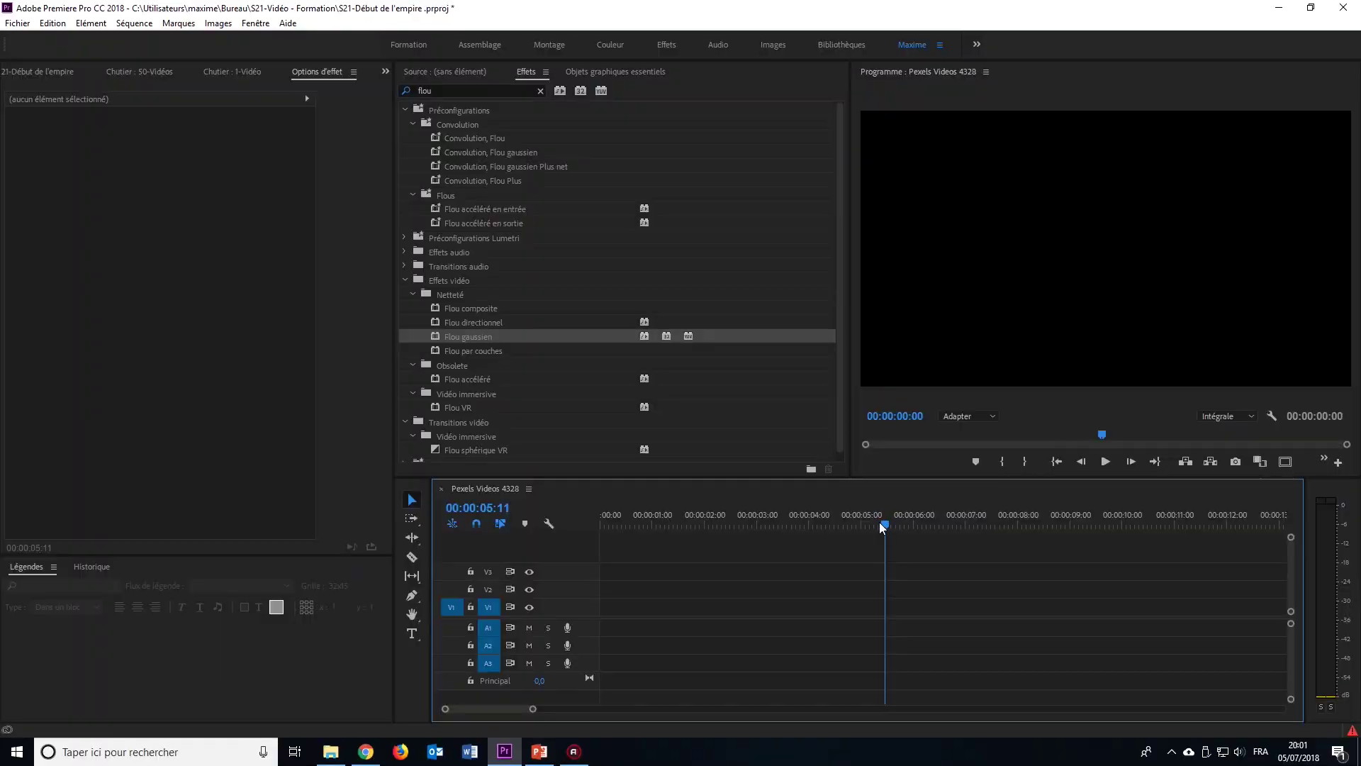
Save the project and stack two copies of Summers-1.mp4 on V1 and V2 at the start of the empty sequence.
{"action": "left_click_drag", "start_coordinate": [879, 521], "coordinate": [483, 494]}
{"action": "left_click", "coordinate": [230, 73]}
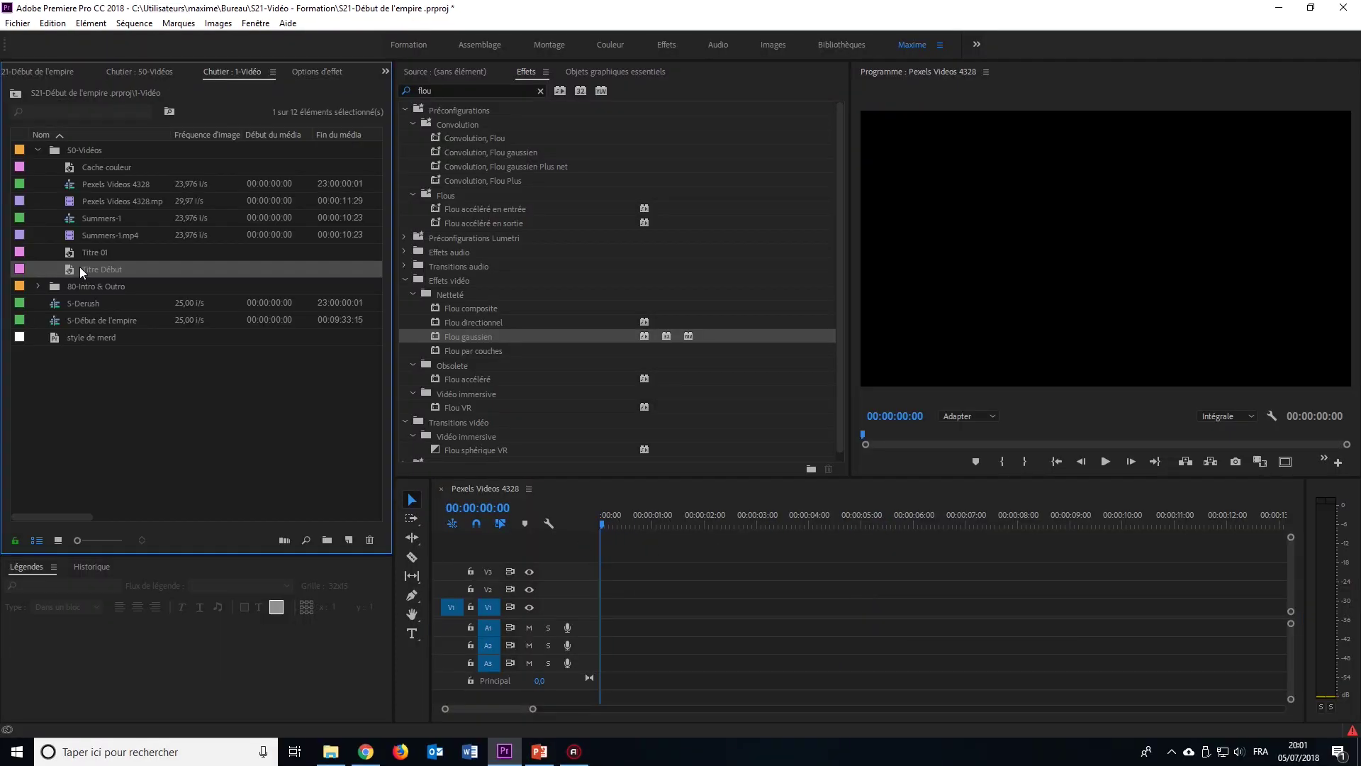
{"action": "key", "text": "ctrl+s"}
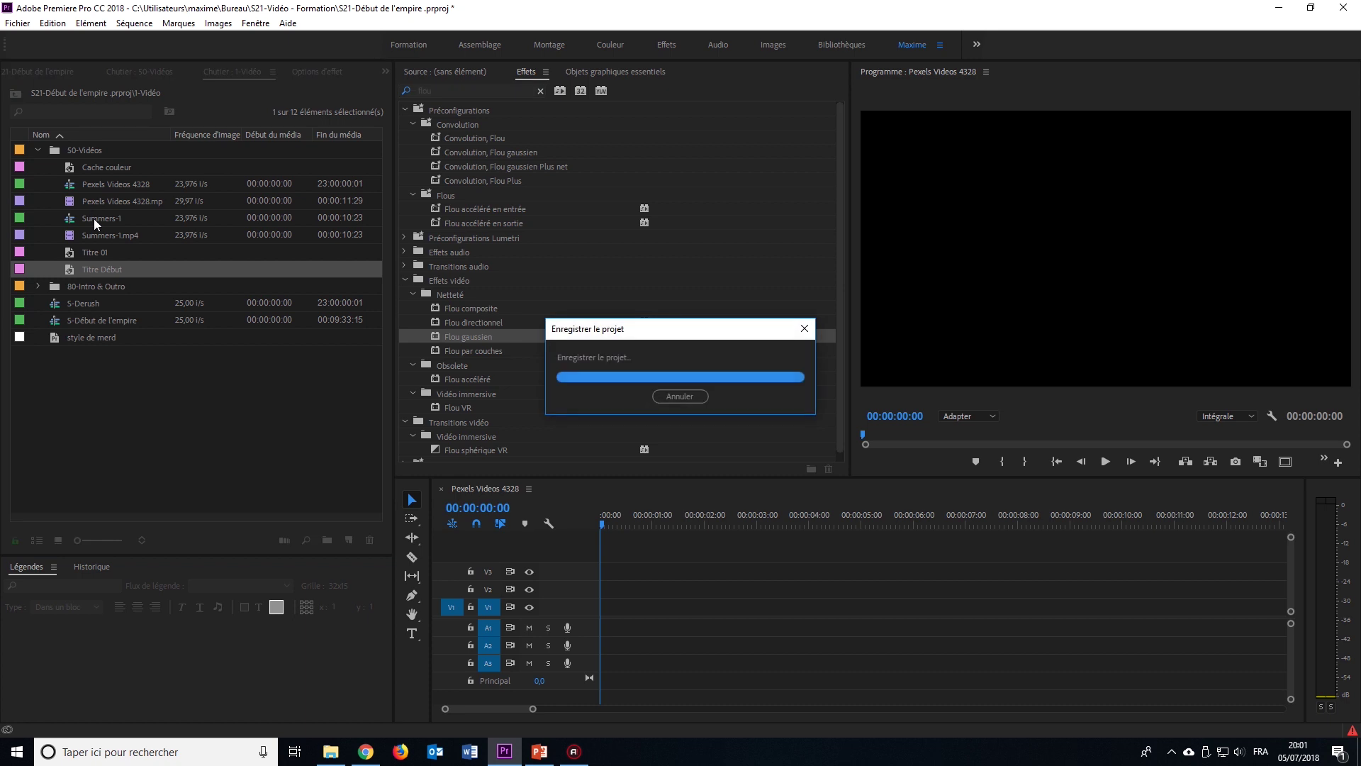
{"action": "left_click_drag", "start_coordinate": [99, 234], "coordinate": [594, 605]}
{"action": "left_click_drag", "start_coordinate": [89, 231], "coordinate": [628, 589]}
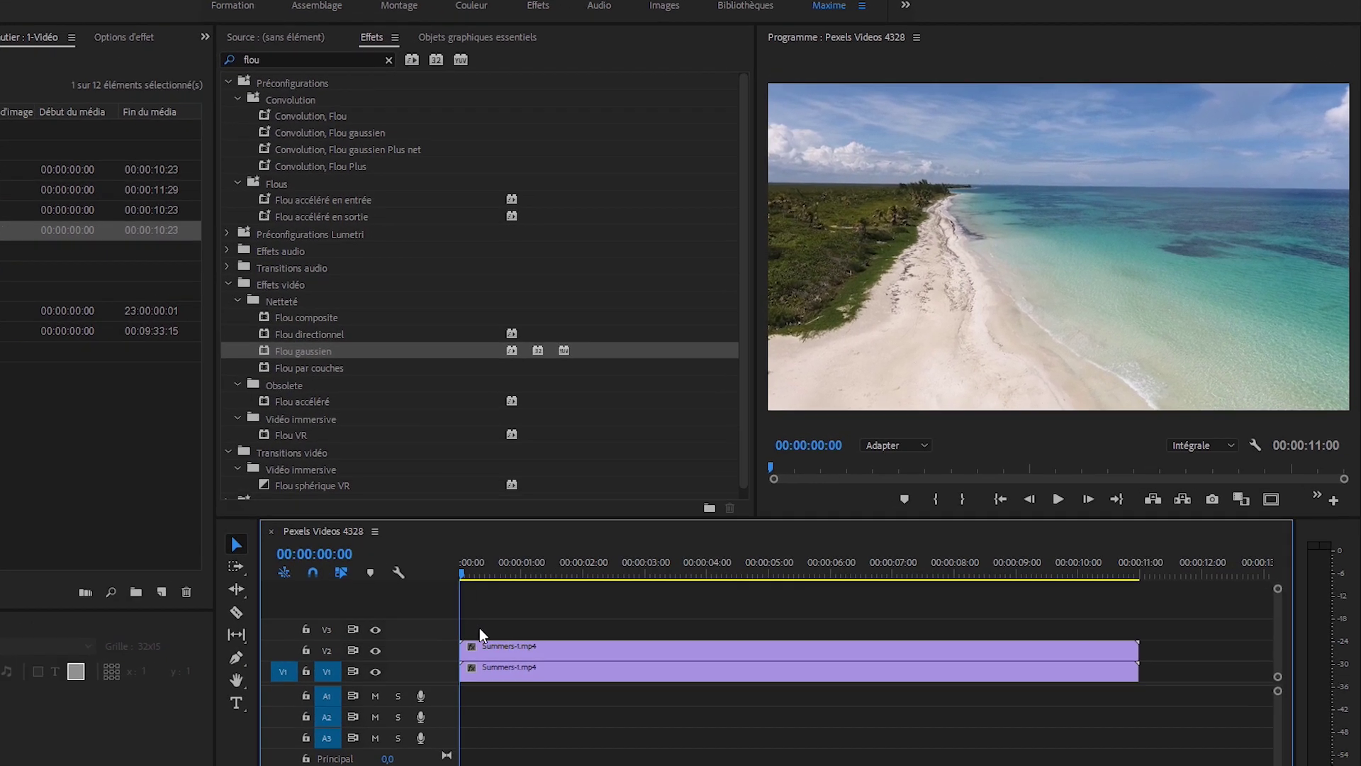
Add a text layer reading "TEXTE" over the beach image, on the track above the two video clips.
{"action": "left_click", "coordinate": [105, 757]}
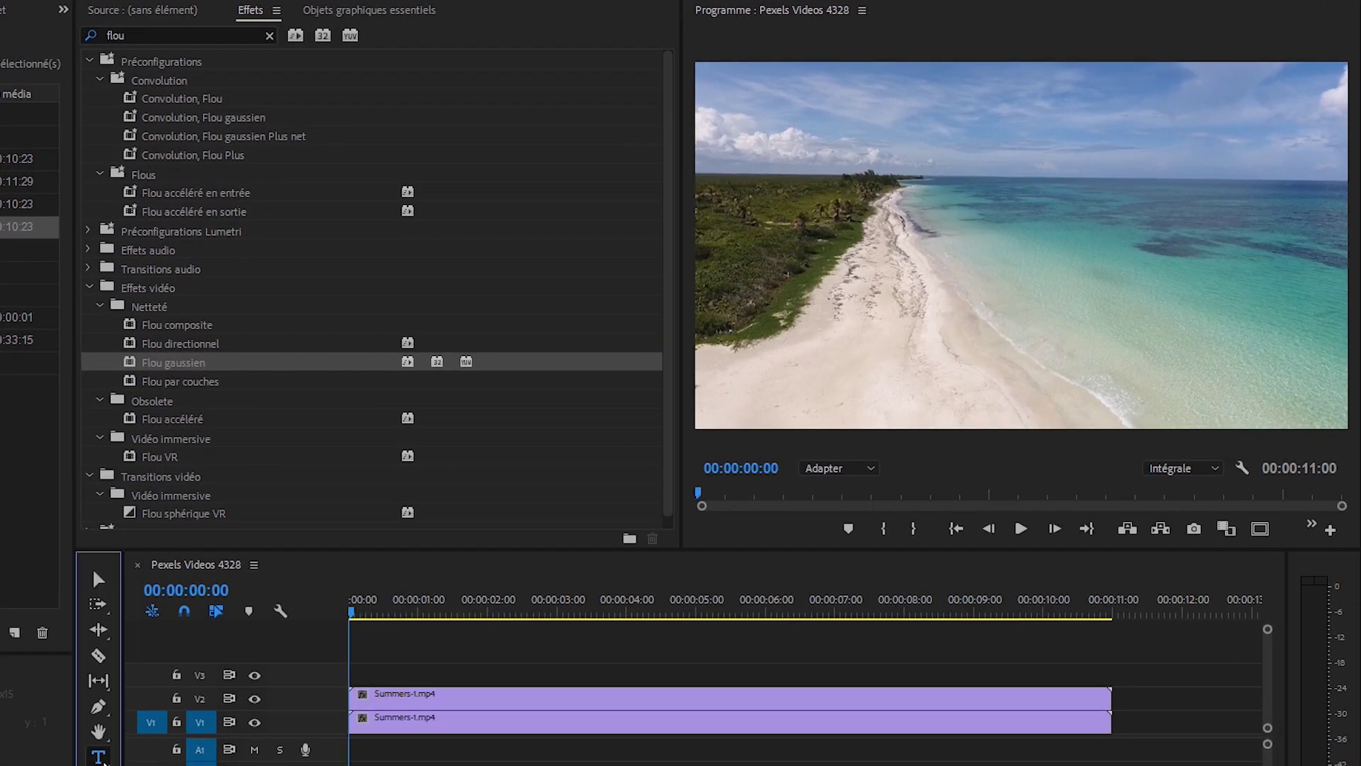
{"action": "left_click", "coordinate": [919, 336]}
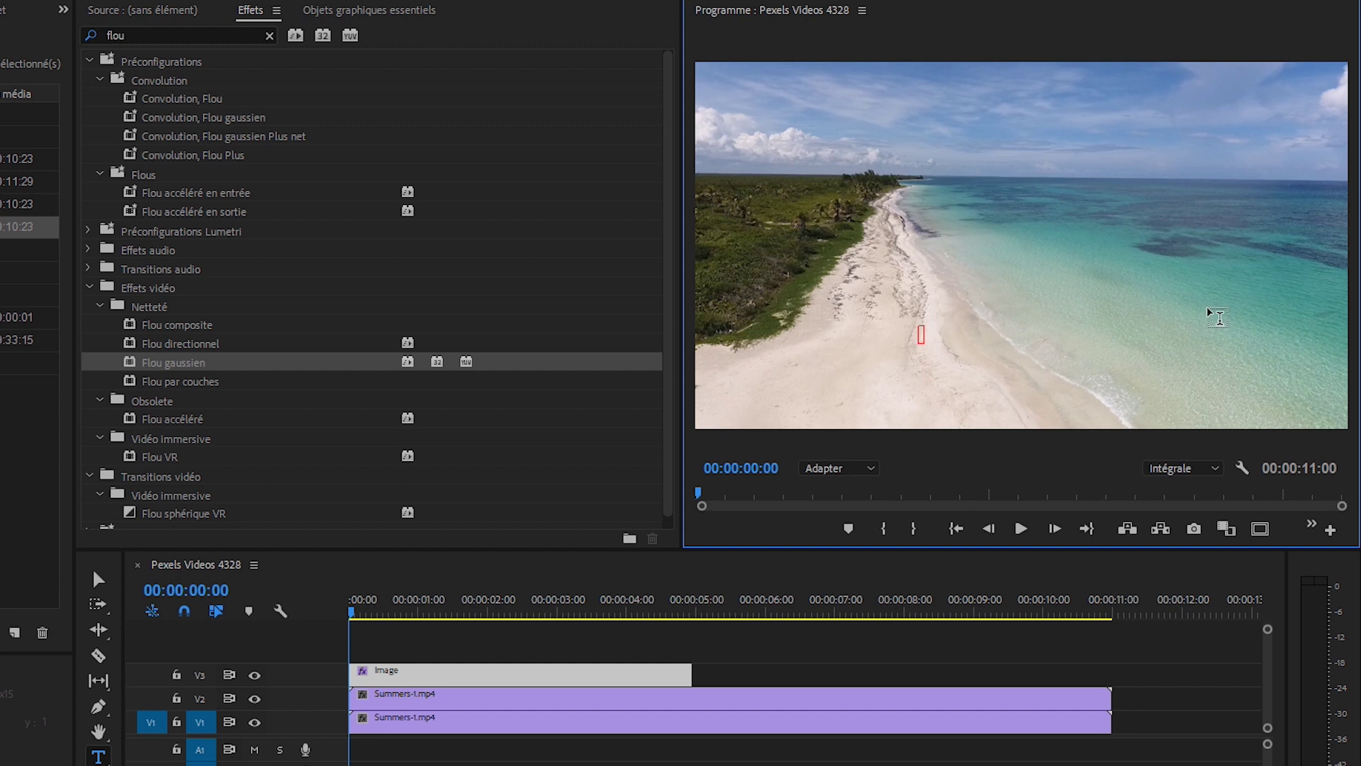
{"action": "type", "text": "TEXTE DE"}
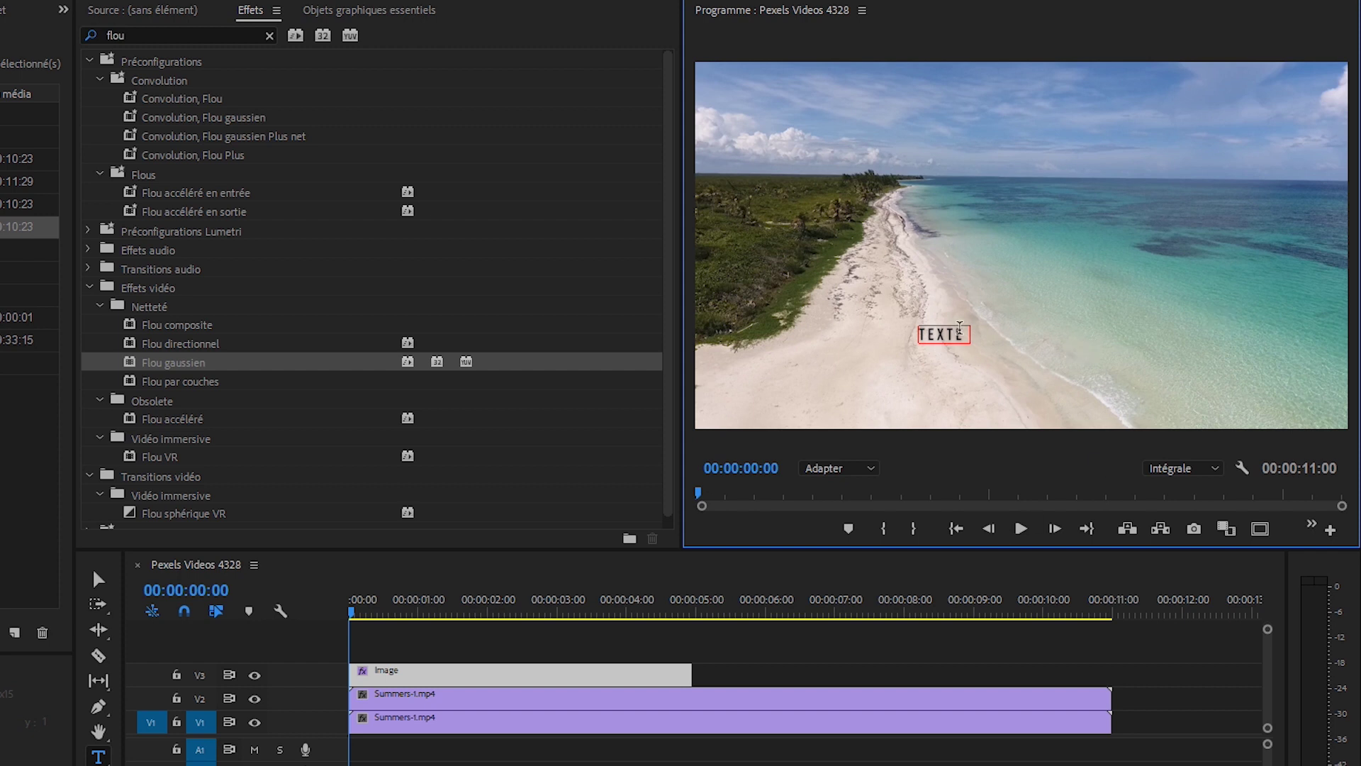
Scale the TEXTE layer to 491% and centre it vertically and horizontally in the frame.
{"action": "left_click", "coordinate": [380, 12]}
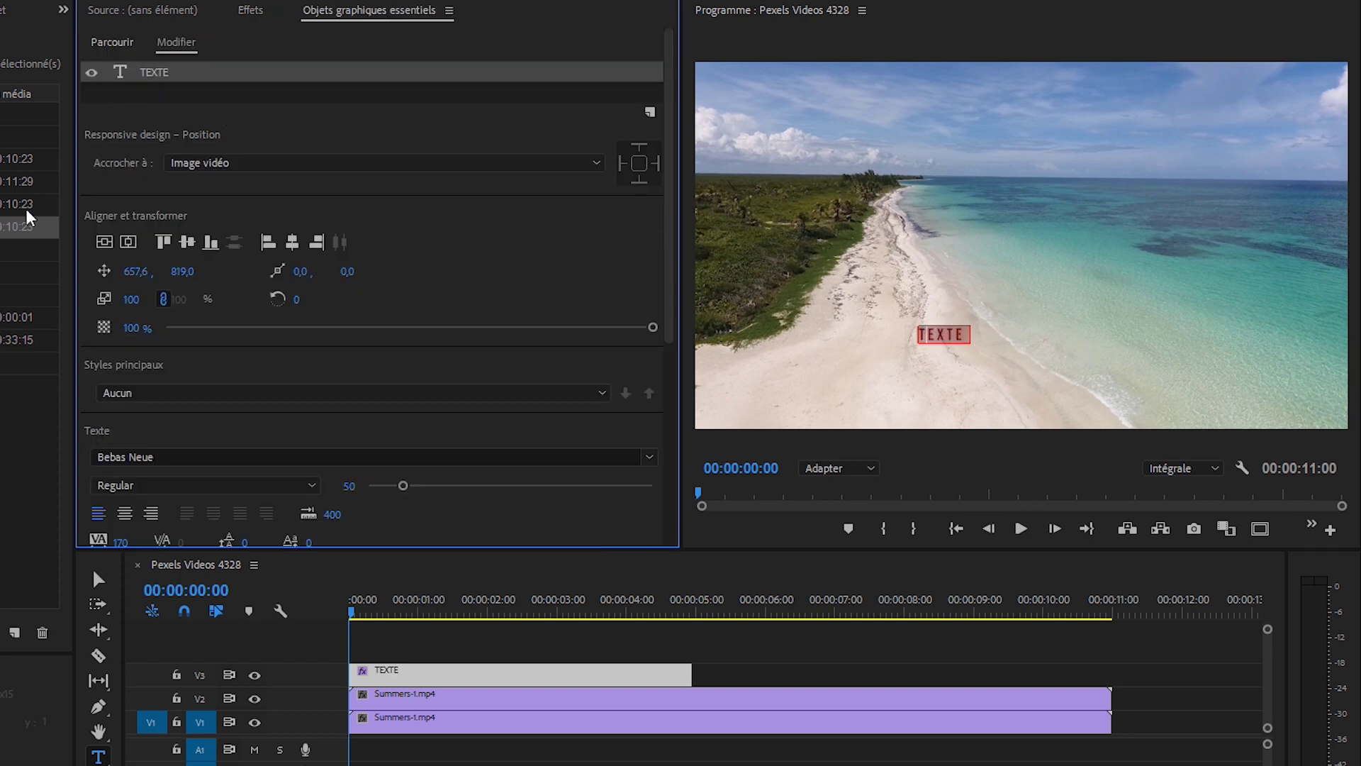
{"action": "left_click_drag", "start_coordinate": [131, 299], "coordinate": [494, 289]}
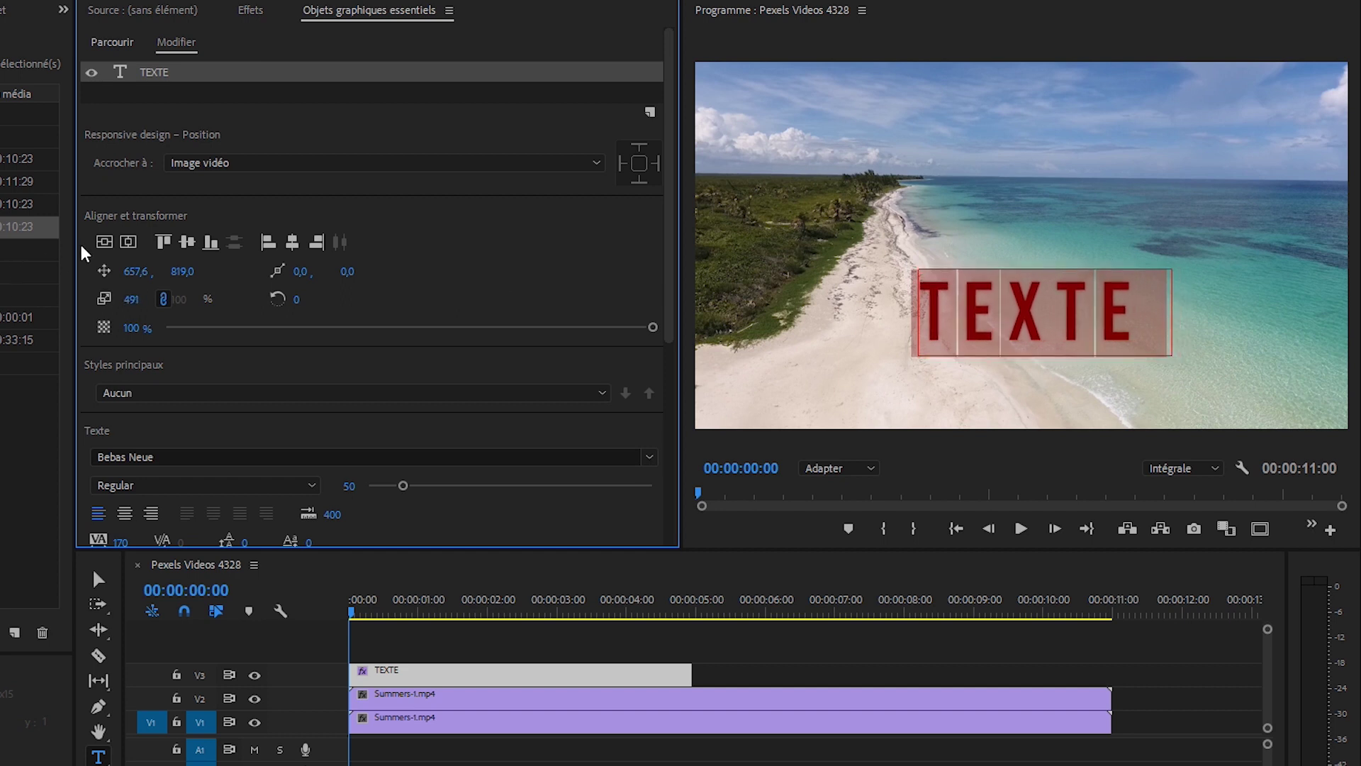
{"action": "left_click", "coordinate": [104, 242]}
{"action": "left_click", "coordinate": [128, 242]}
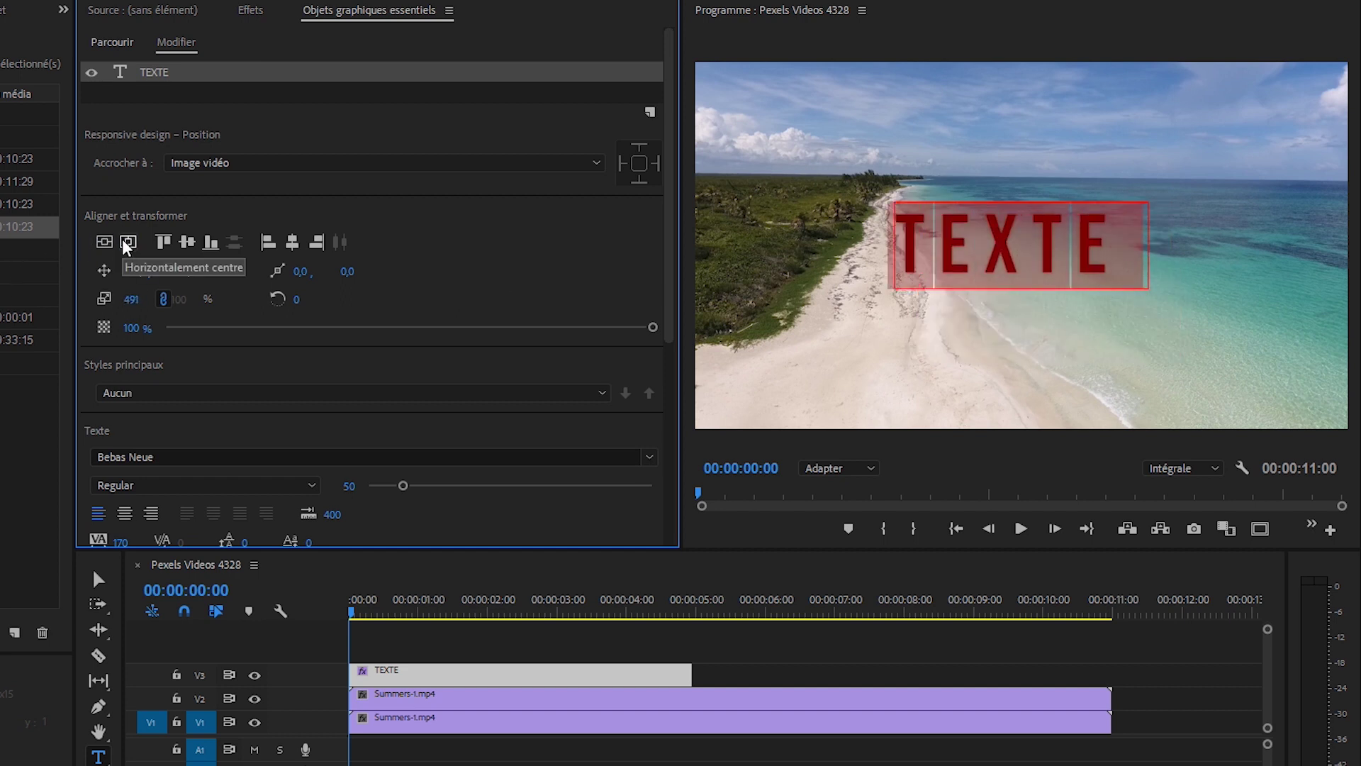
Extend the TEXTE clip to the end of the Summers-1.mp4 clips.
{"action": "left_click", "coordinate": [450, 658]}
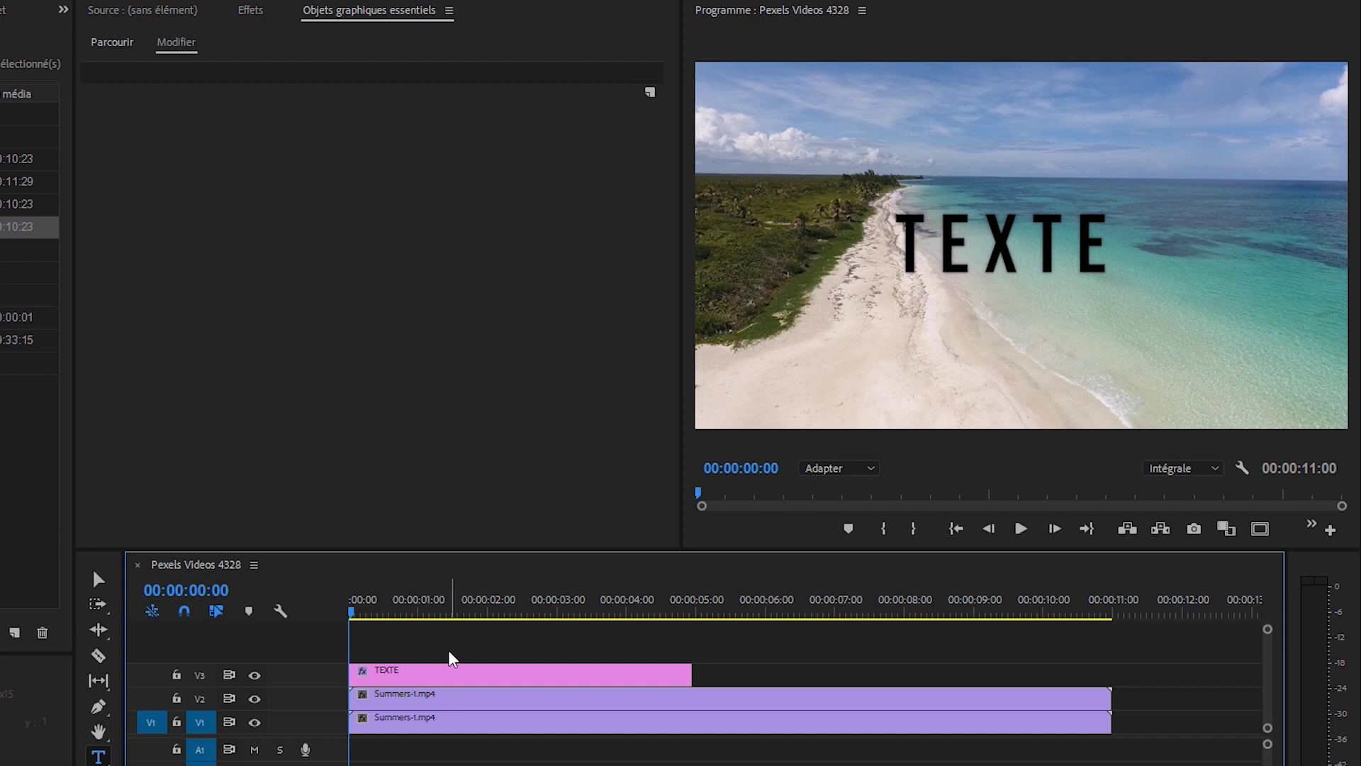
{"action": "left_click_drag", "start_coordinate": [695, 669], "coordinate": [1111, 670]}
Nest the TEXTE layer together with the upper Summers-1.mp4 clip as "Séquence imbriquée 02" and open that nested sequence.
{"action": "left_click_drag", "start_coordinate": [482, 651], "coordinate": [508, 704]}
{"action": "right_click", "coordinate": [508, 704]}
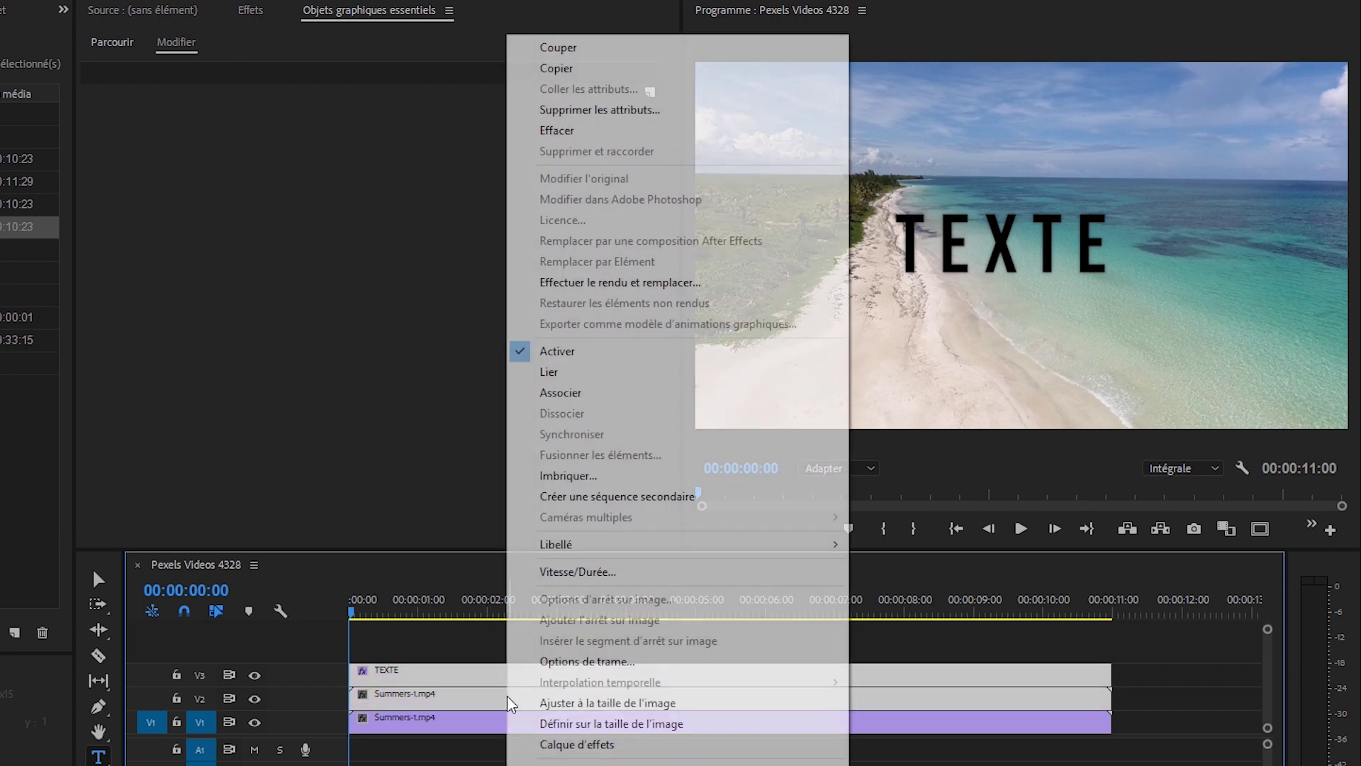
{"action": "left_click", "coordinate": [608, 476]}
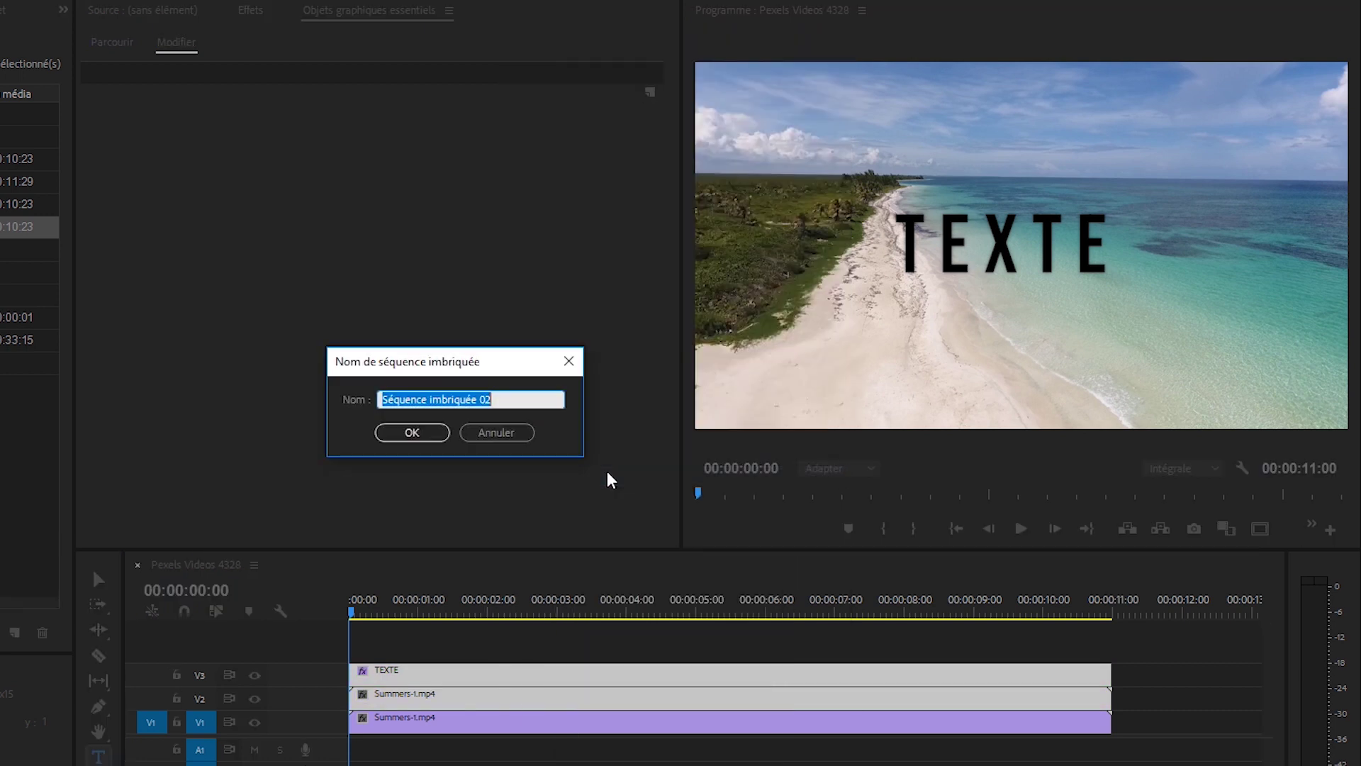
{"action": "left_click", "coordinate": [440, 434]}
{"action": "double_click", "coordinate": [418, 693]}
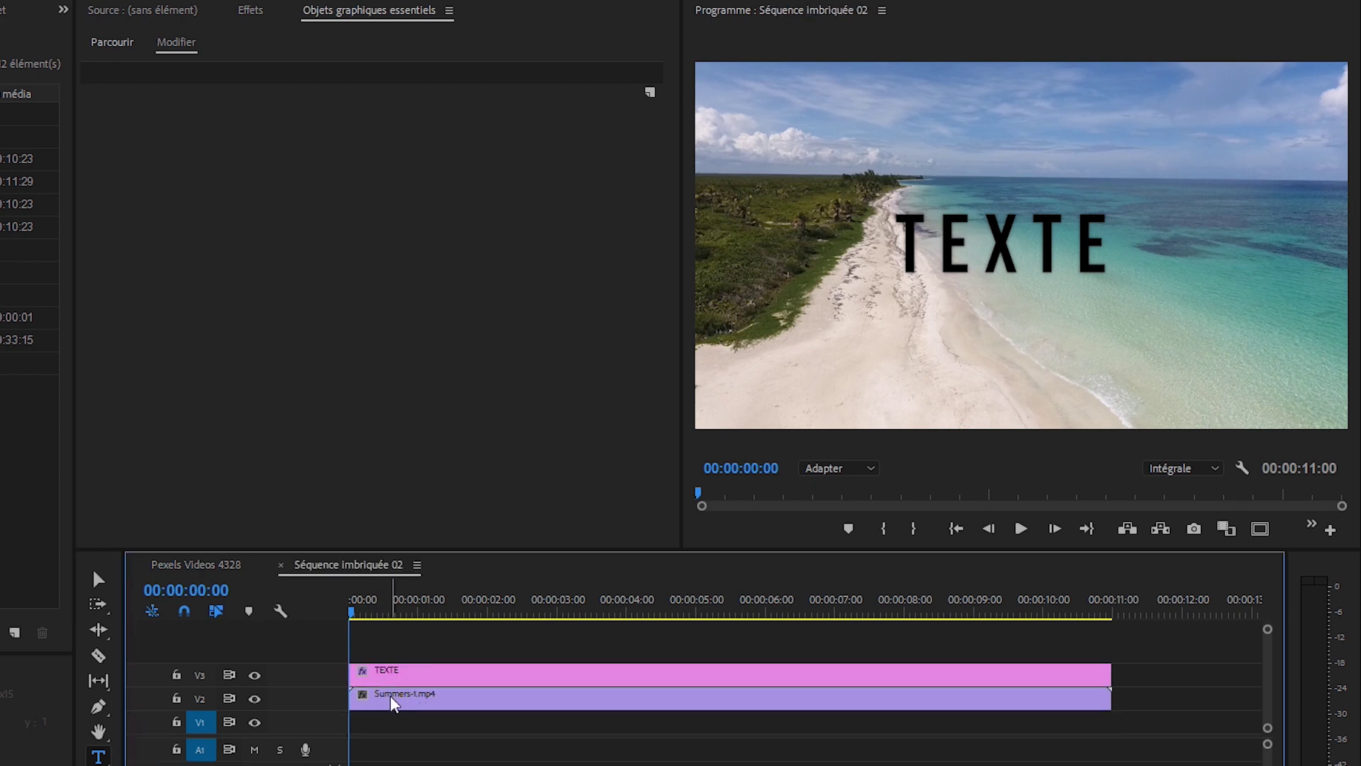
{"action": "left_click", "coordinate": [395, 680]}
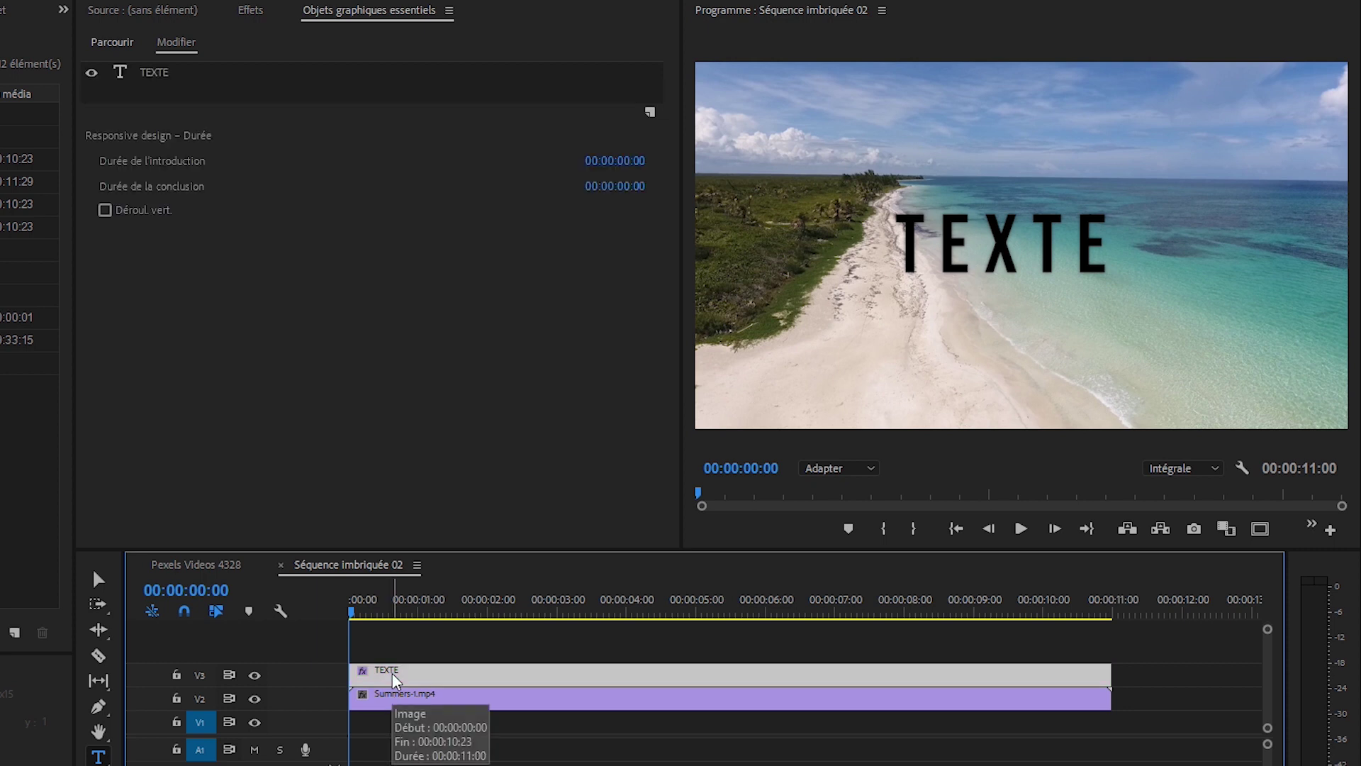
{"action": "left_click", "coordinate": [397, 702]}
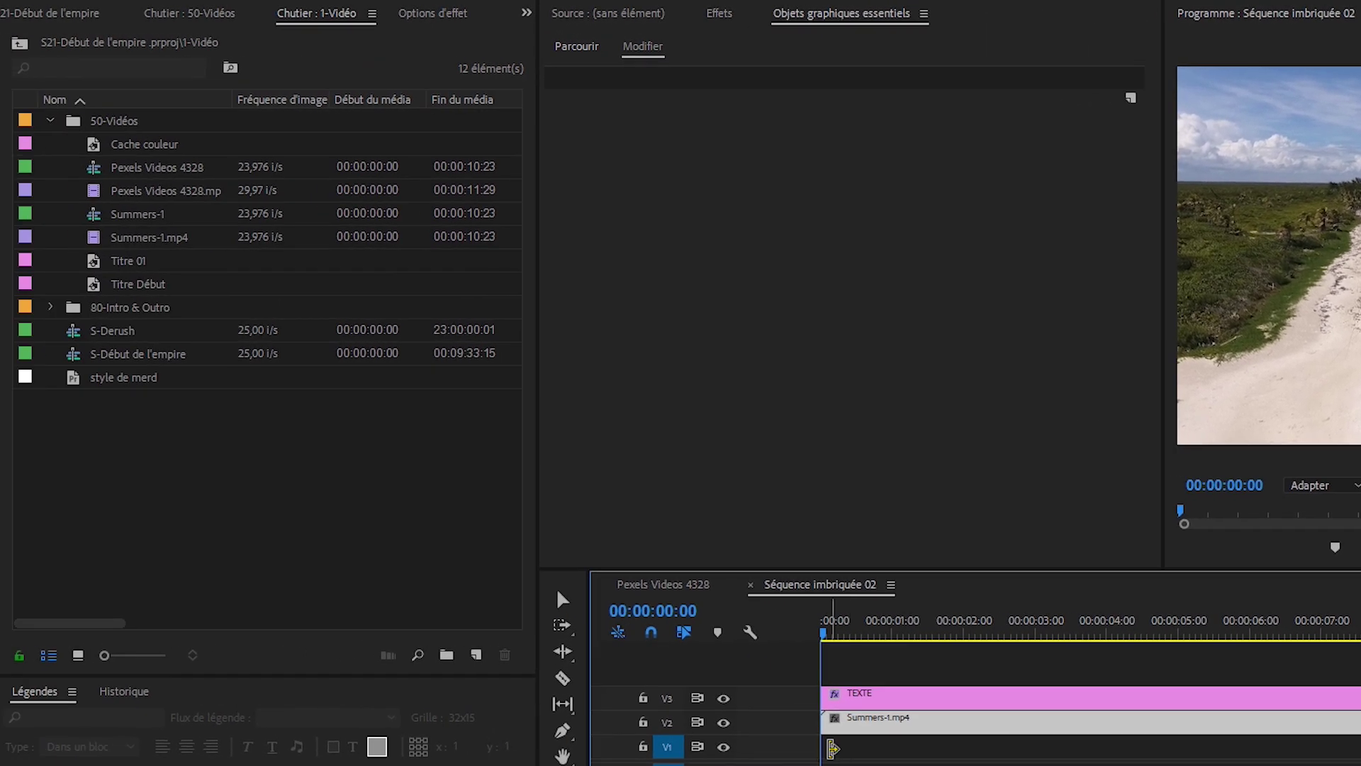
Create a black 1920 × 1080 colour matte named "Cache couleur Noir" and lay it on V1 under the clips for their full length.
{"action": "right_click", "coordinate": [284, 471]}
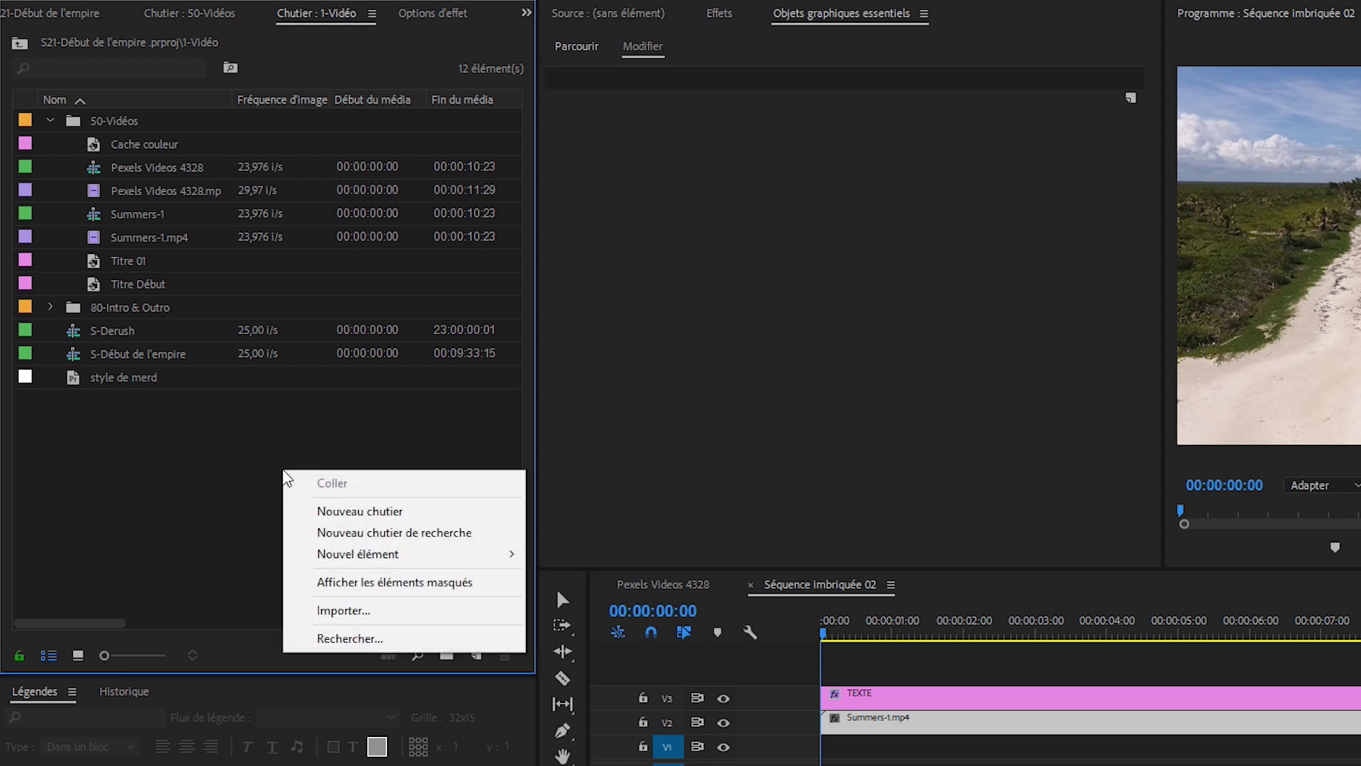
{"action": "mouse_move", "coordinate": [461, 553]}
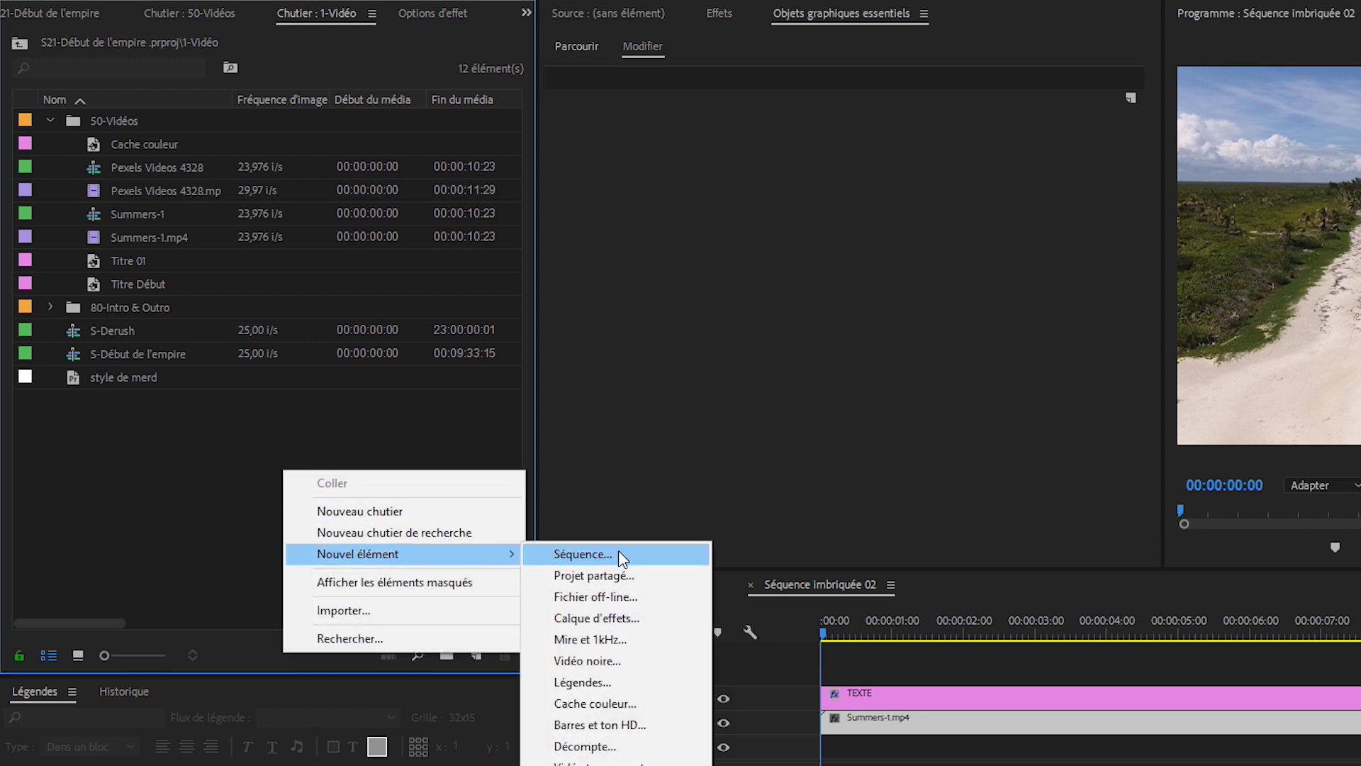
{"action": "left_click", "coordinate": [648, 704]}
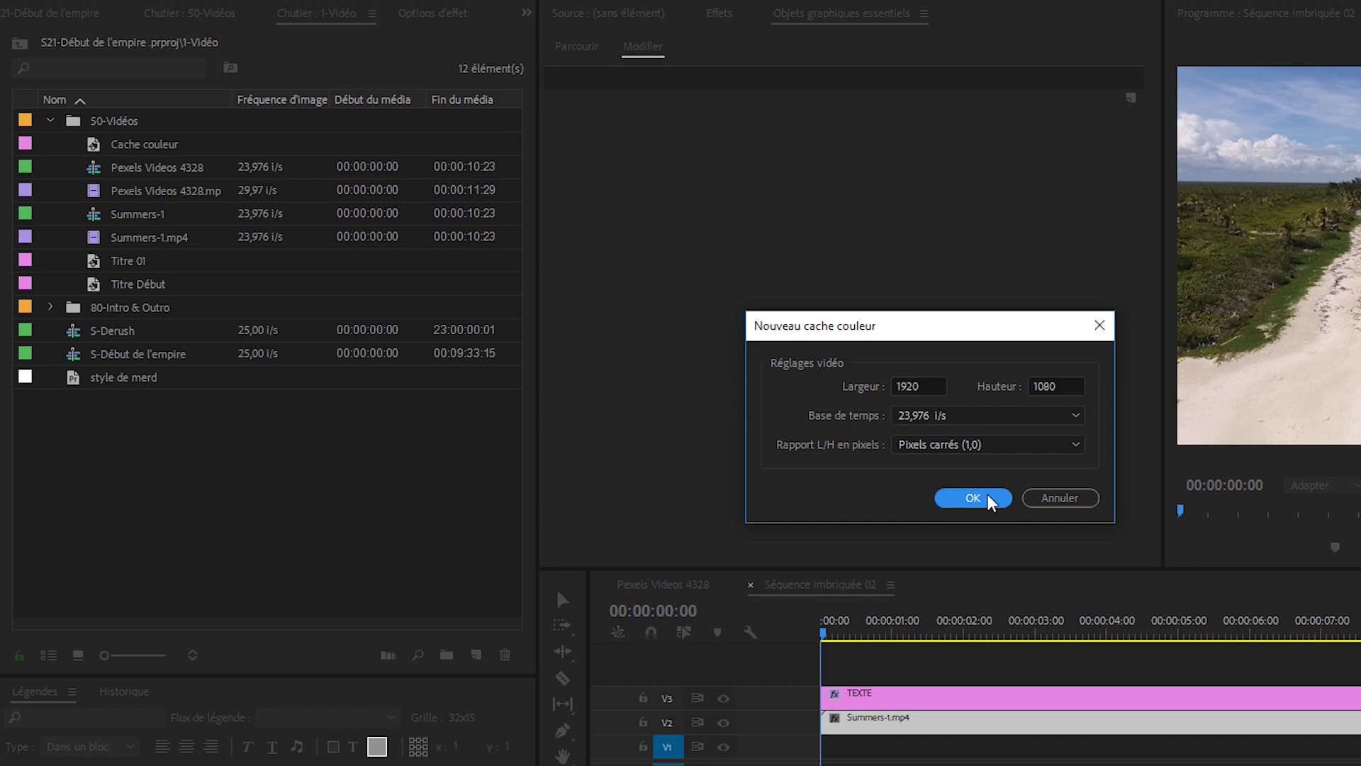
{"action": "left_click", "coordinate": [990, 500]}
{"action": "left_click", "coordinate": [1146, 325]}
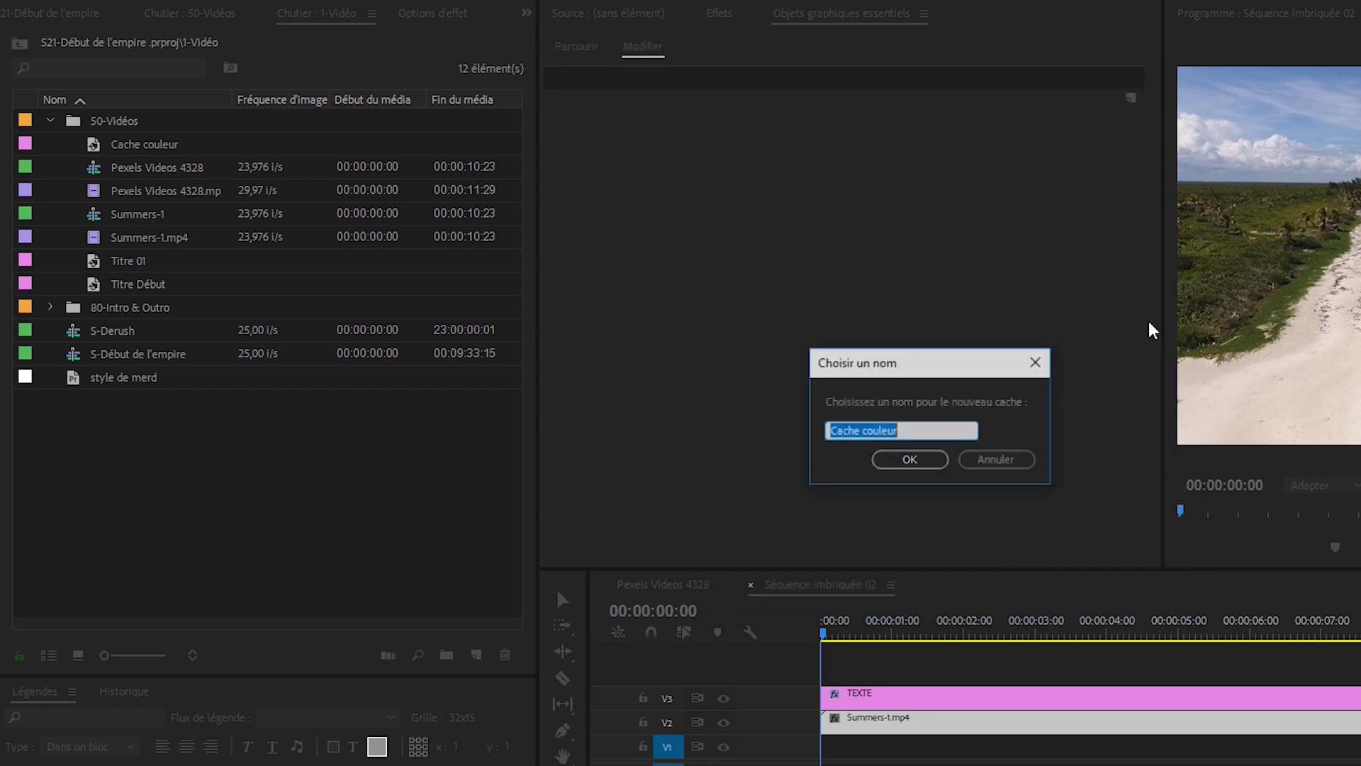
{"action": "left_click", "coordinate": [937, 428]}
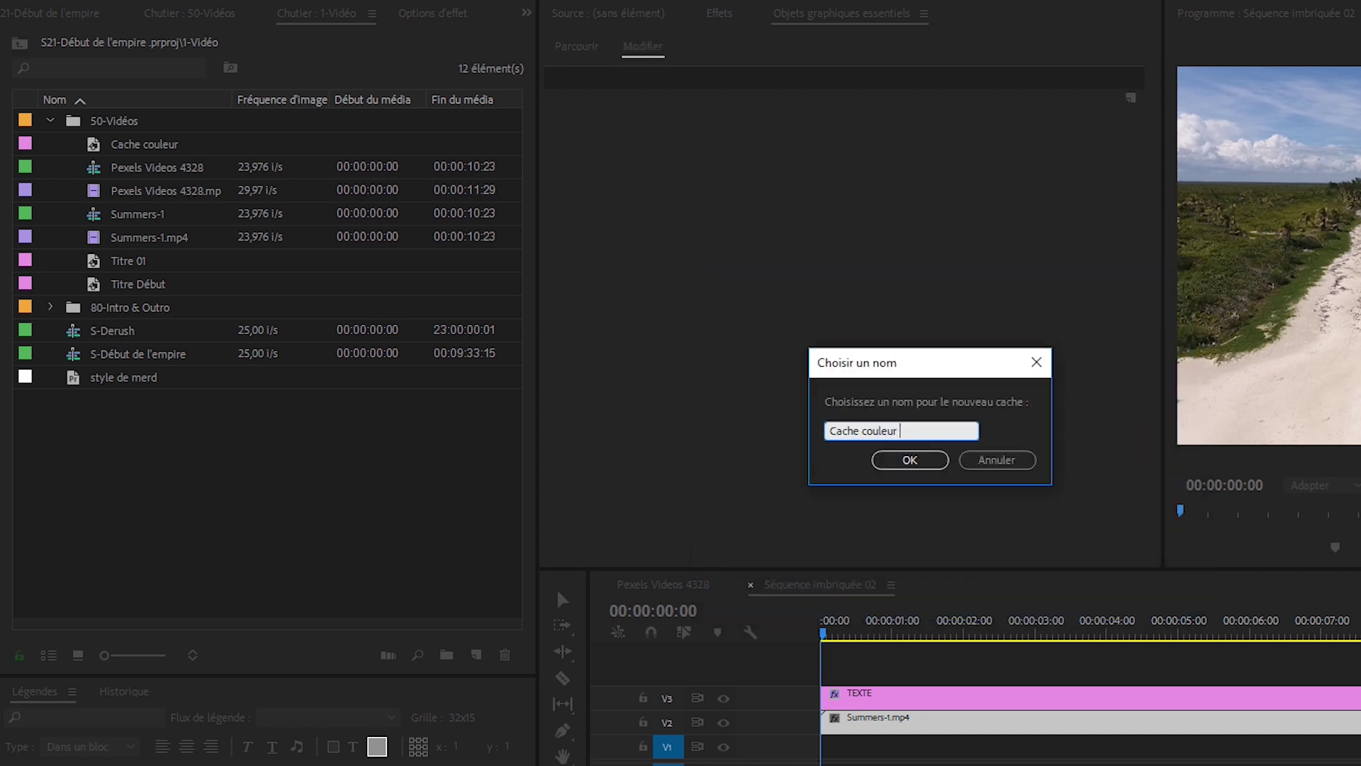
{"action": "type", "text": "Noir"}
{"action": "key", "text": "Return"}
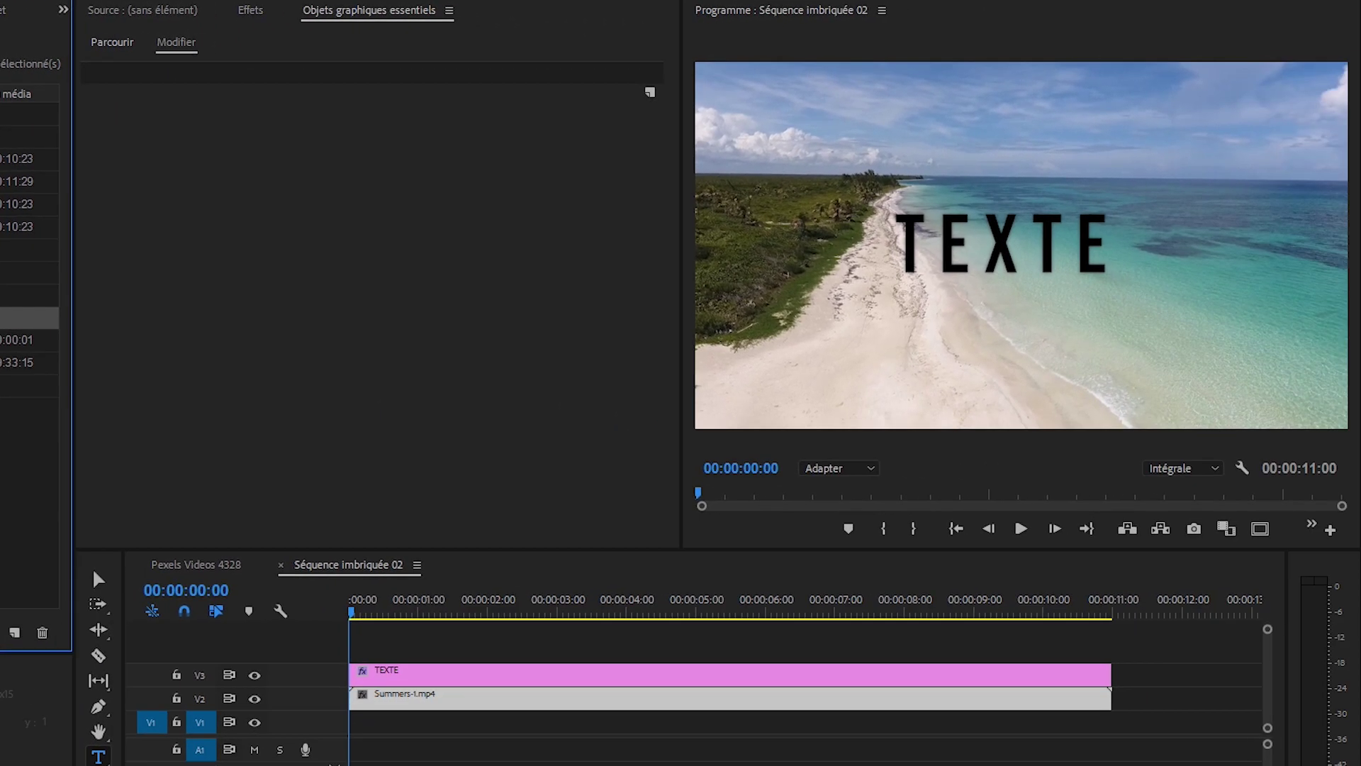
{"action": "left_click_drag", "start_coordinate": [29, 317], "coordinate": [356, 731]}
{"action": "left_click_drag", "start_coordinate": [691, 719], "coordinate": [1115, 721]}
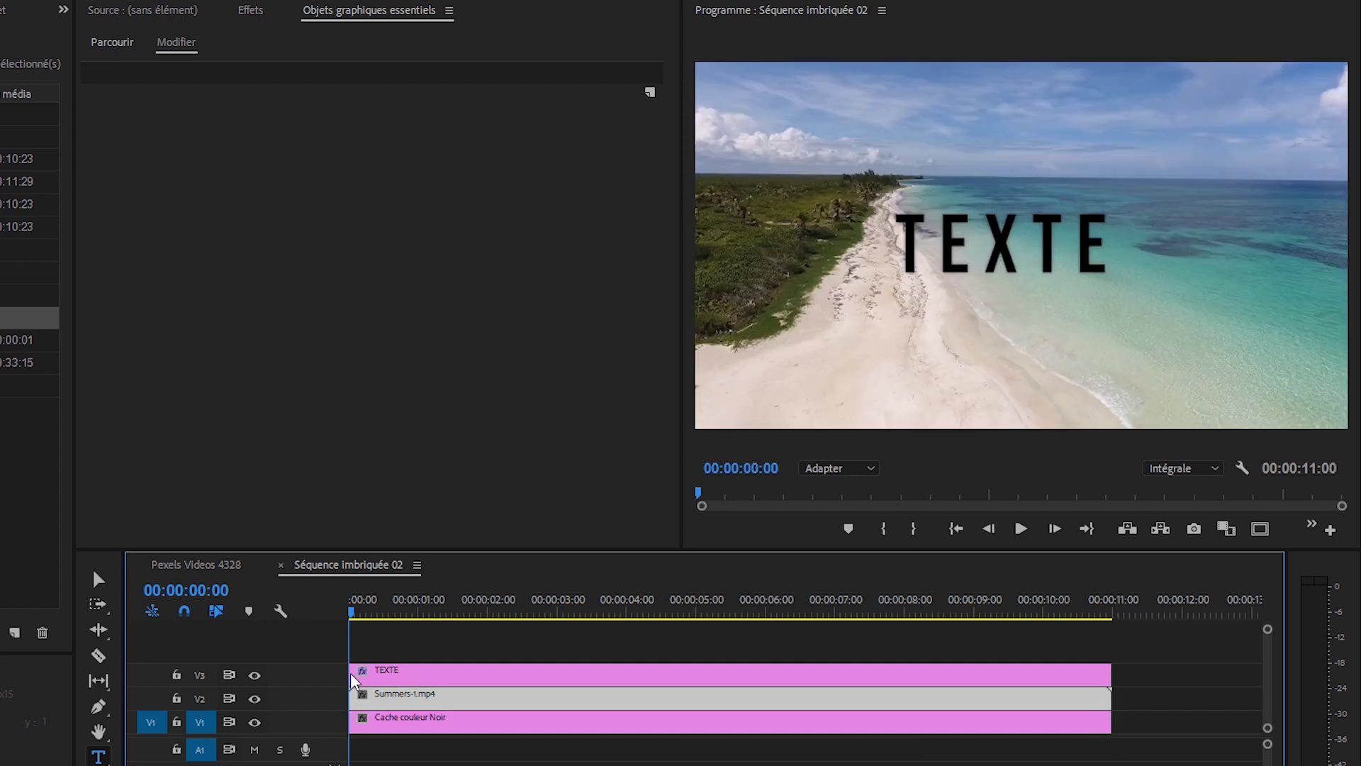
Apply the Incrustation Cache de piste video effect to the Summers-1.mp4 clip on V2.
{"action": "left_click", "coordinate": [255, 12]}
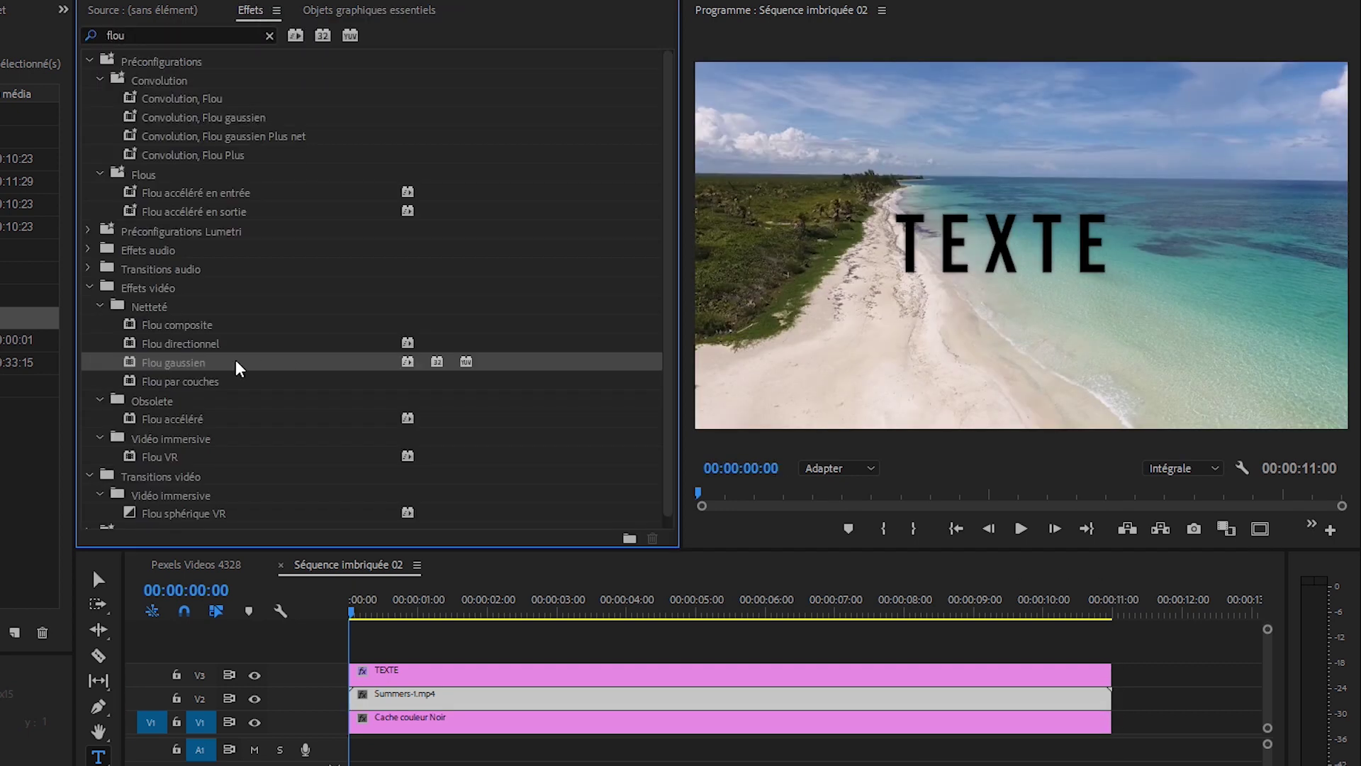
{"action": "left_click", "coordinate": [100, 306]}
{"action": "left_click", "coordinate": [100, 79]}
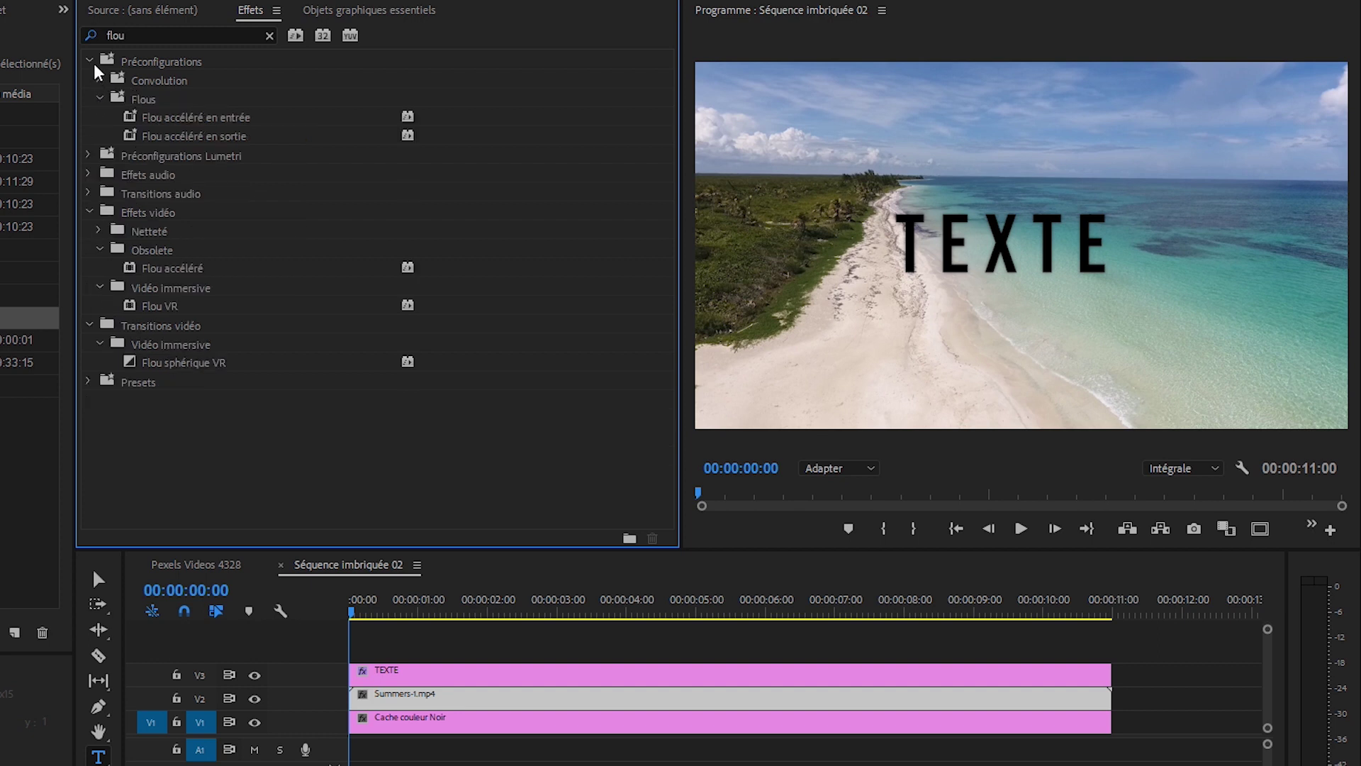
{"action": "left_click", "coordinate": [269, 36]}
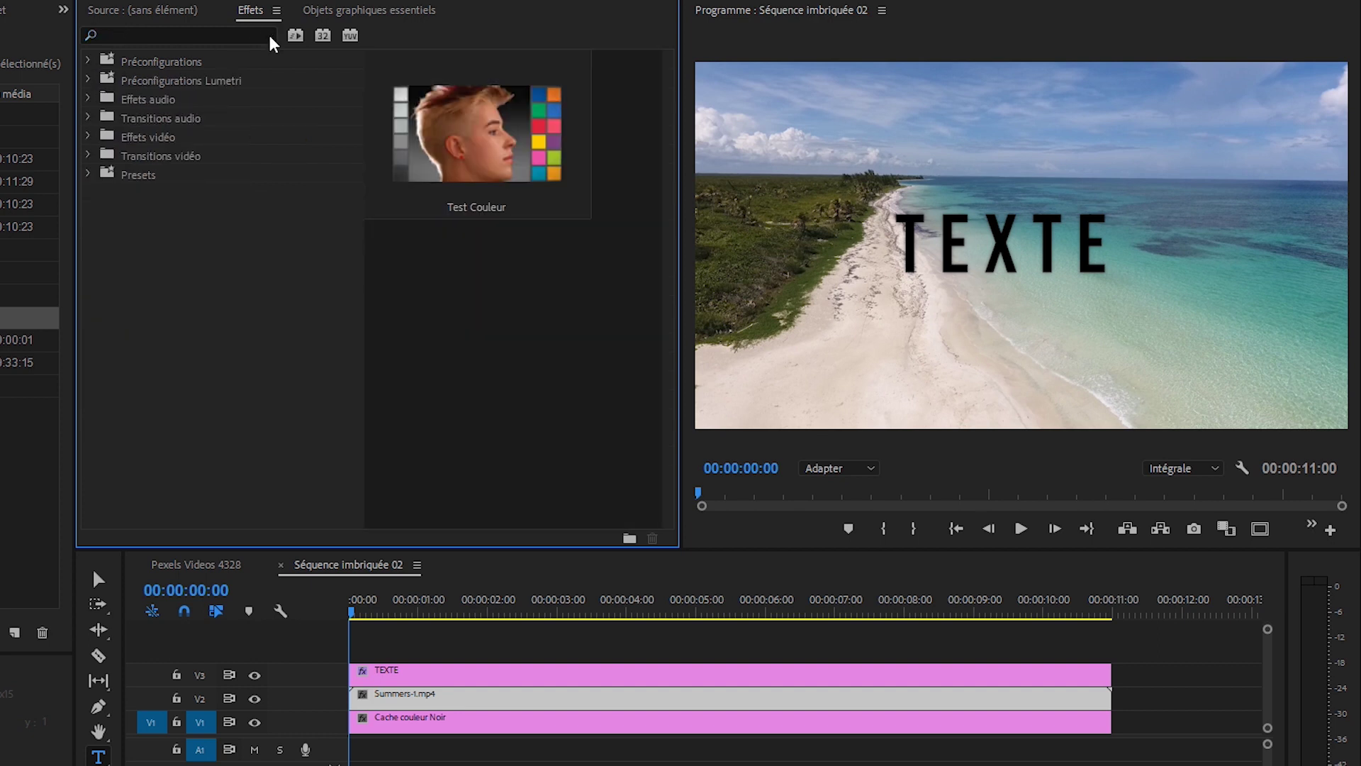
{"action": "left_click", "coordinate": [90, 138]}
{"action": "left_click", "coordinate": [99, 290]}
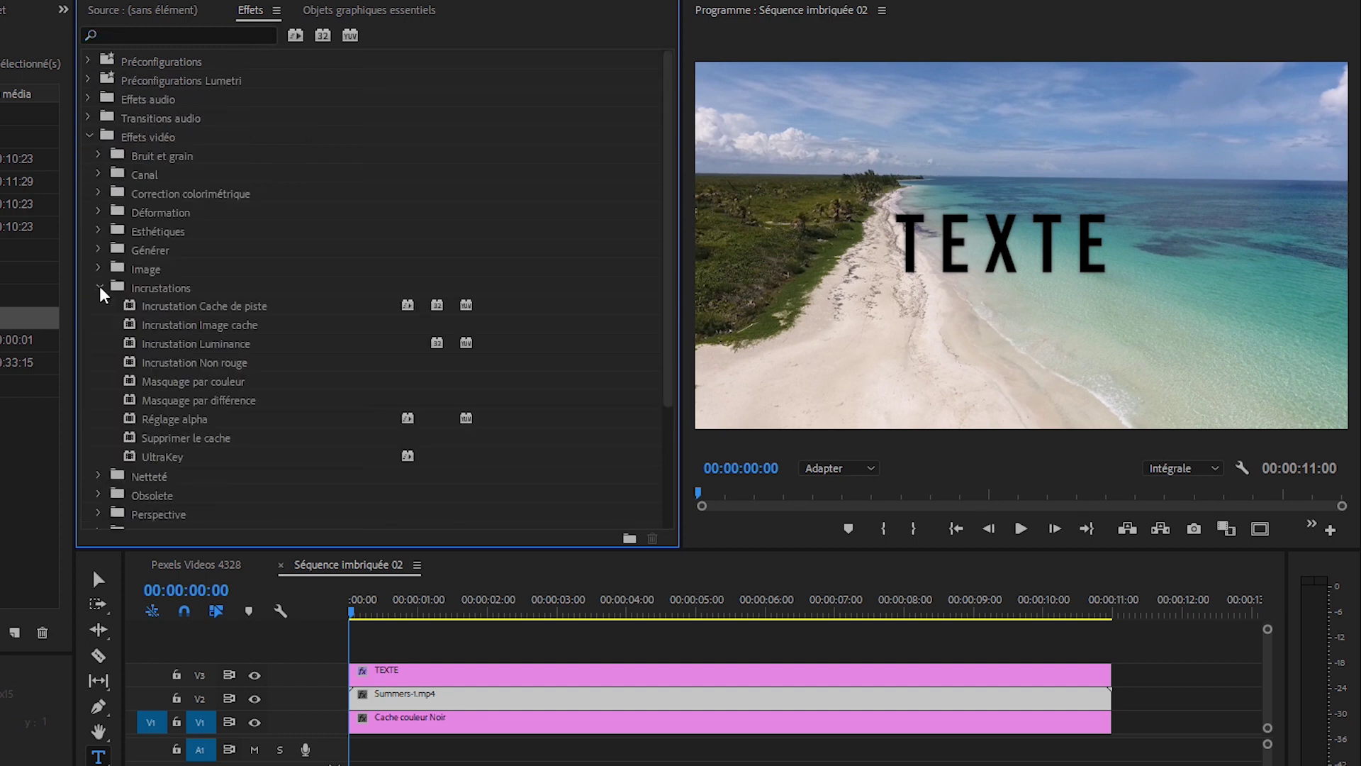
{"action": "left_click", "coordinate": [174, 313]}
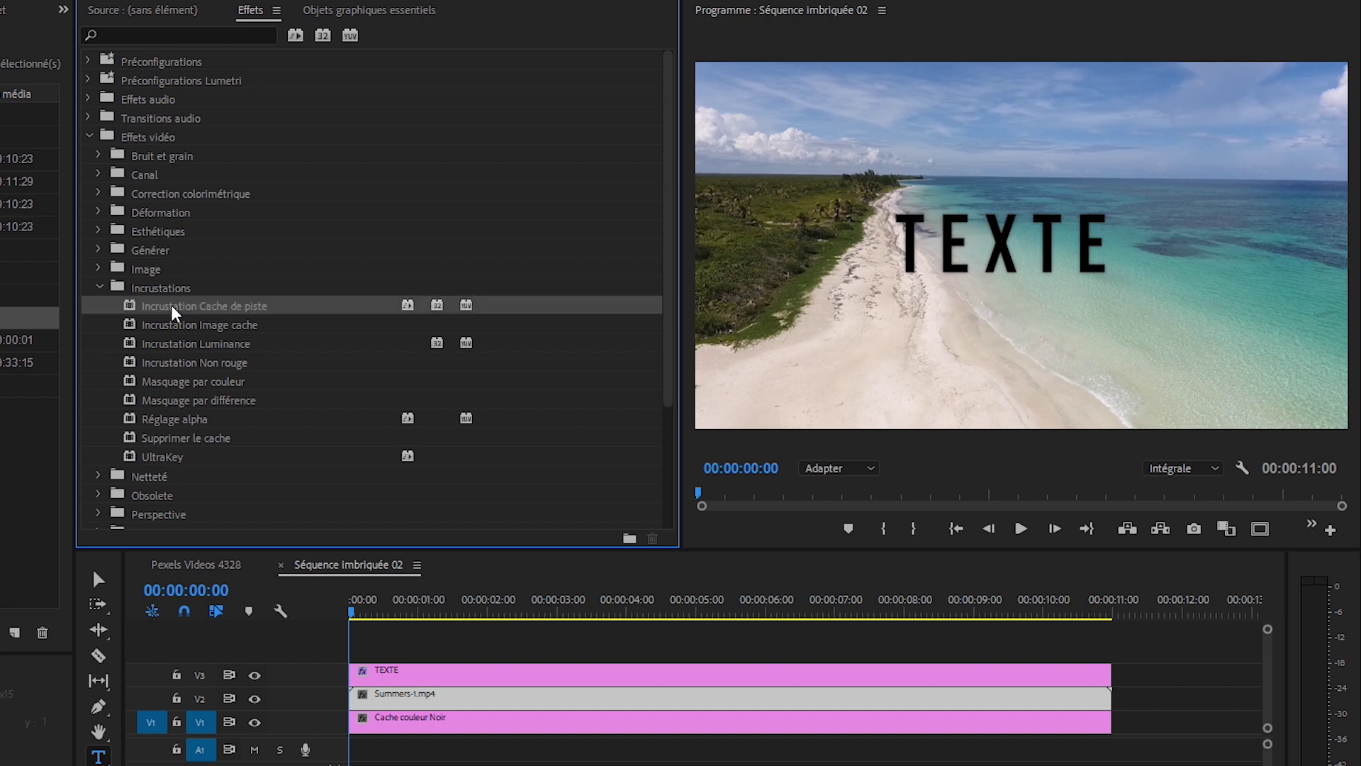
{"action": "left_click_drag", "start_coordinate": [188, 306], "coordinate": [392, 706]}
{"action": "left_click", "coordinate": [392, 705]}
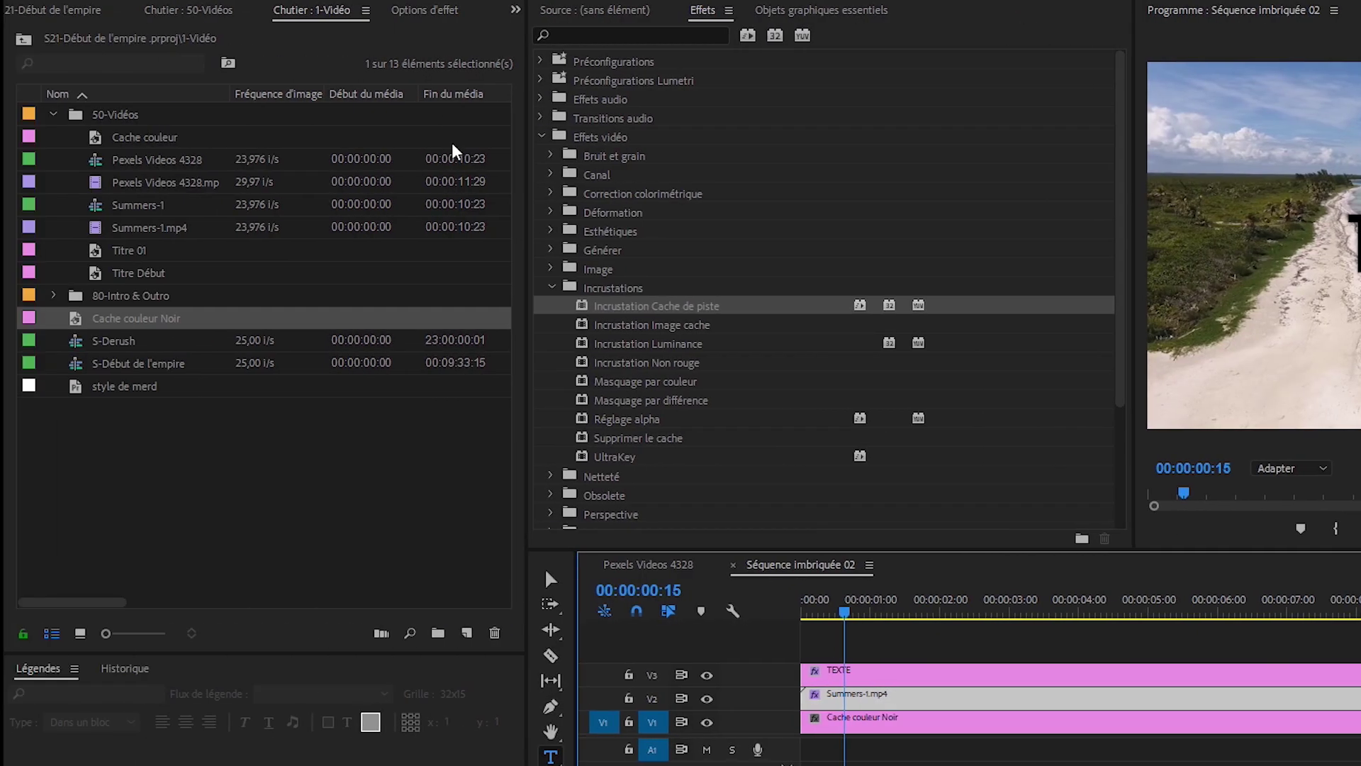
Set the matte (Cache) of the clip's Incrustation Cache de piste effect to Vidéo 3.
{"action": "left_click", "coordinate": [432, 13]}
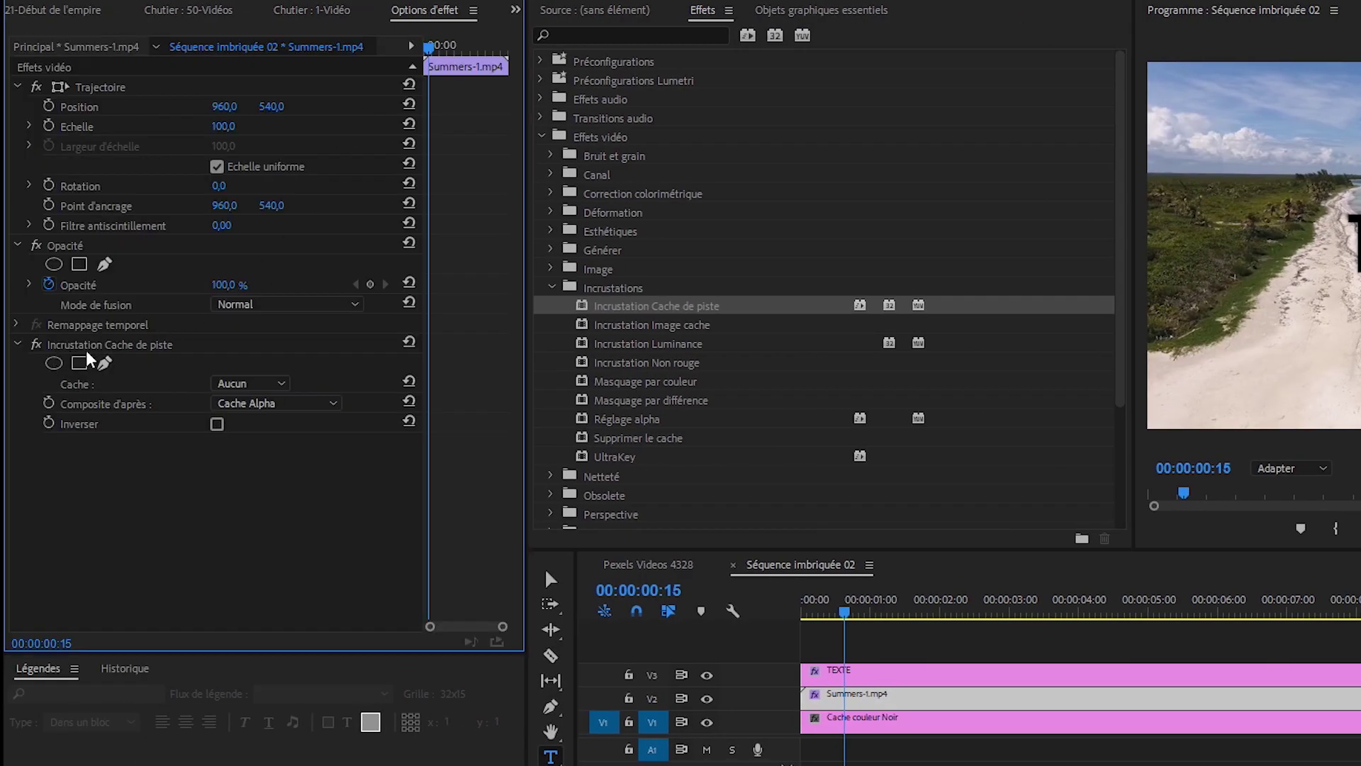
{"action": "left_click", "coordinate": [248, 387]}
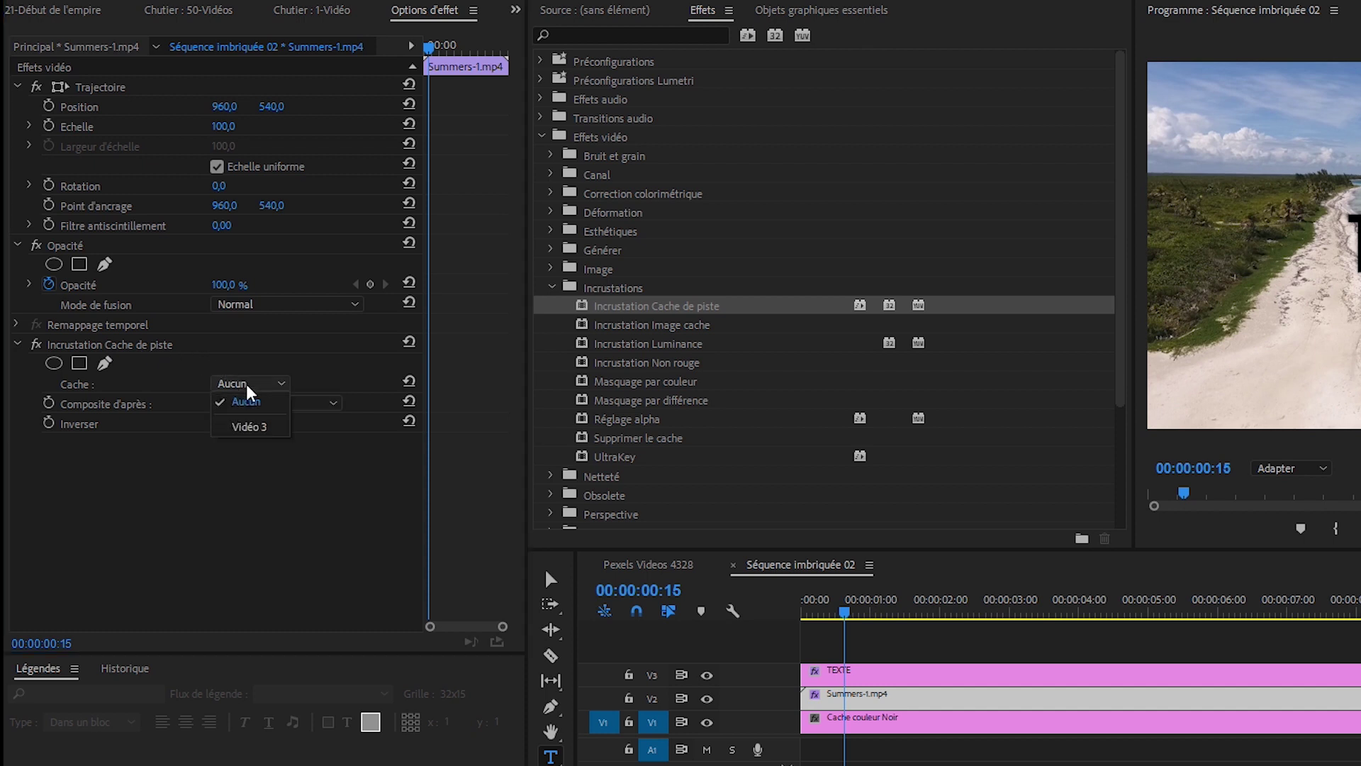
{"action": "left_click", "coordinate": [250, 427]}
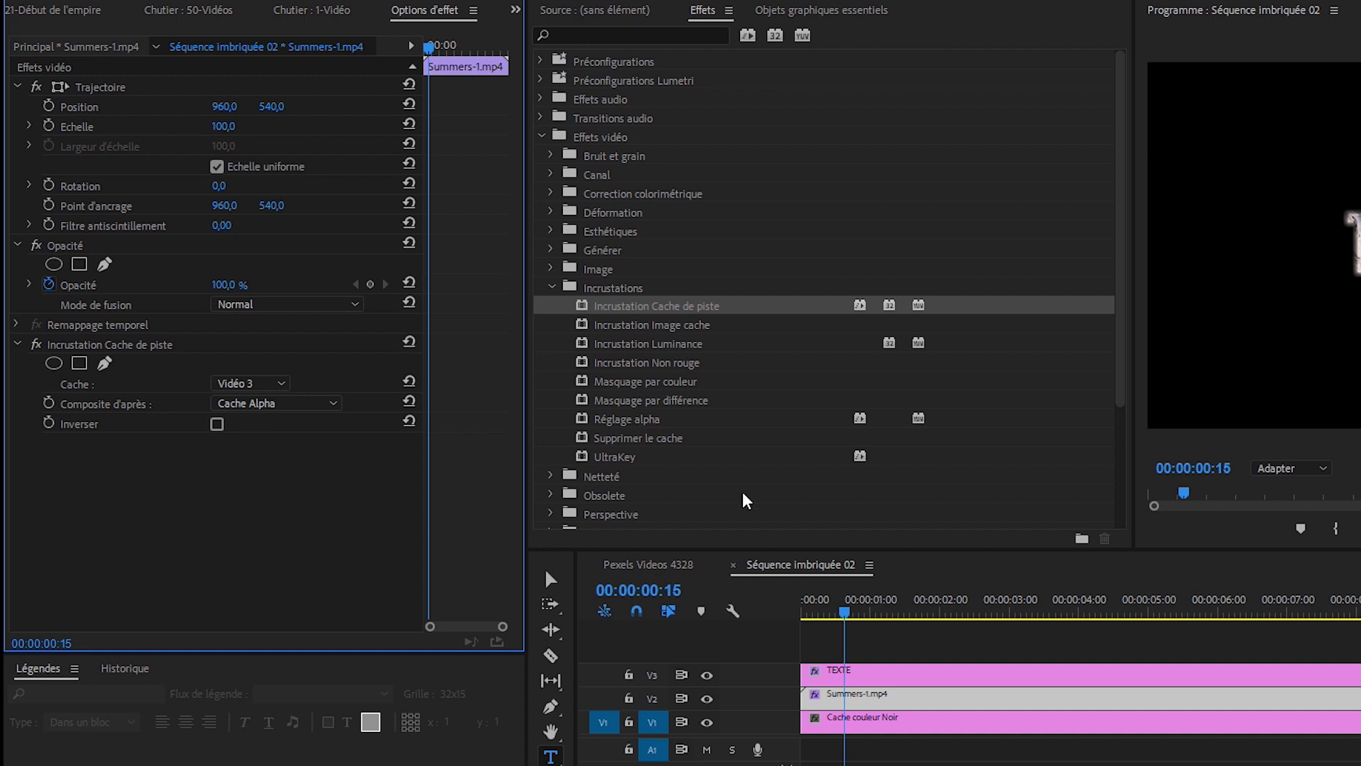
Trim the TEXTE, Summers-1.mp4 and Cache couleur Noir clips so they all end at 00:00:01:21.
{"action": "left_click", "coordinate": [822, 615]}
{"action": "left_click_drag", "start_coordinate": [369, 622], "coordinate": [478, 699]}
{"action": "left_click_drag", "start_coordinate": [359, 674], "coordinate": [482, 673]}
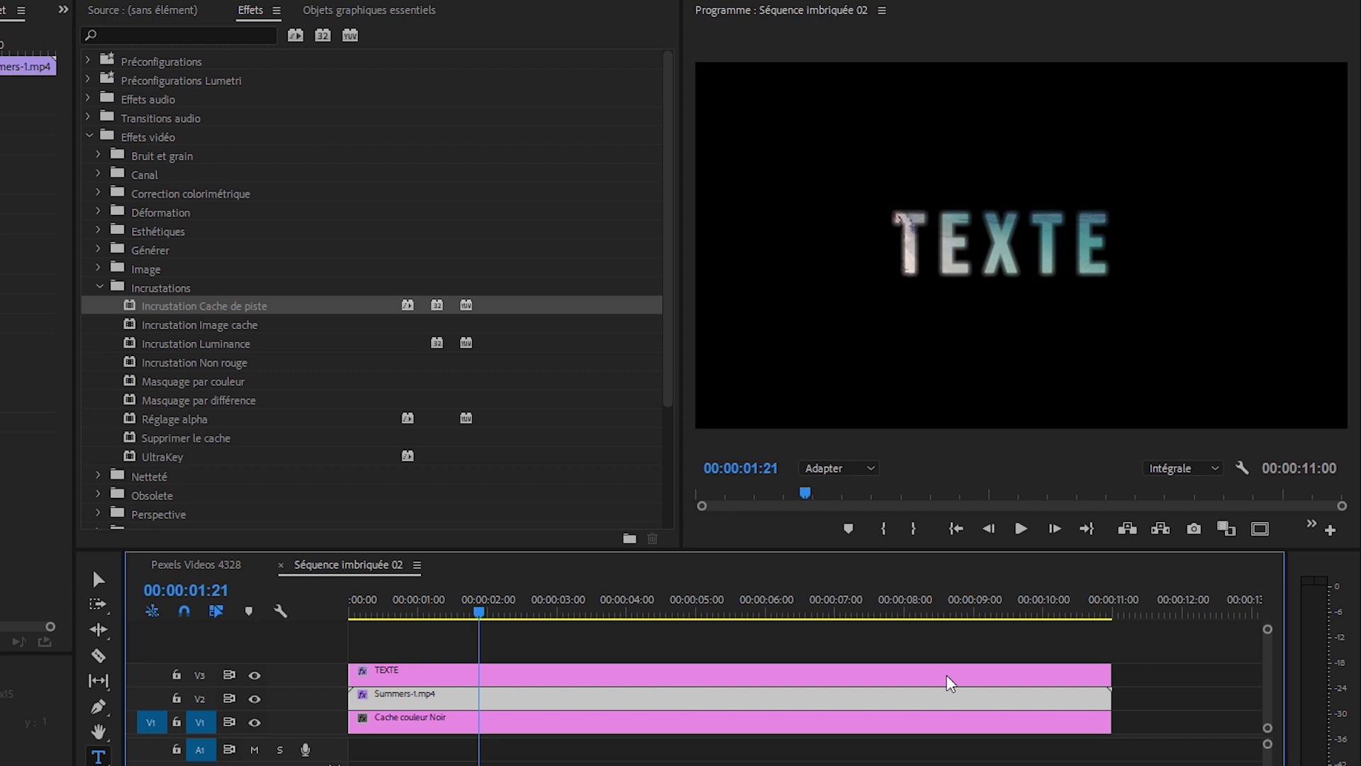
{"action": "left_click_drag", "start_coordinate": [1111, 677], "coordinate": [476, 674]}
{"action": "left_click", "coordinate": [1150, 754]}
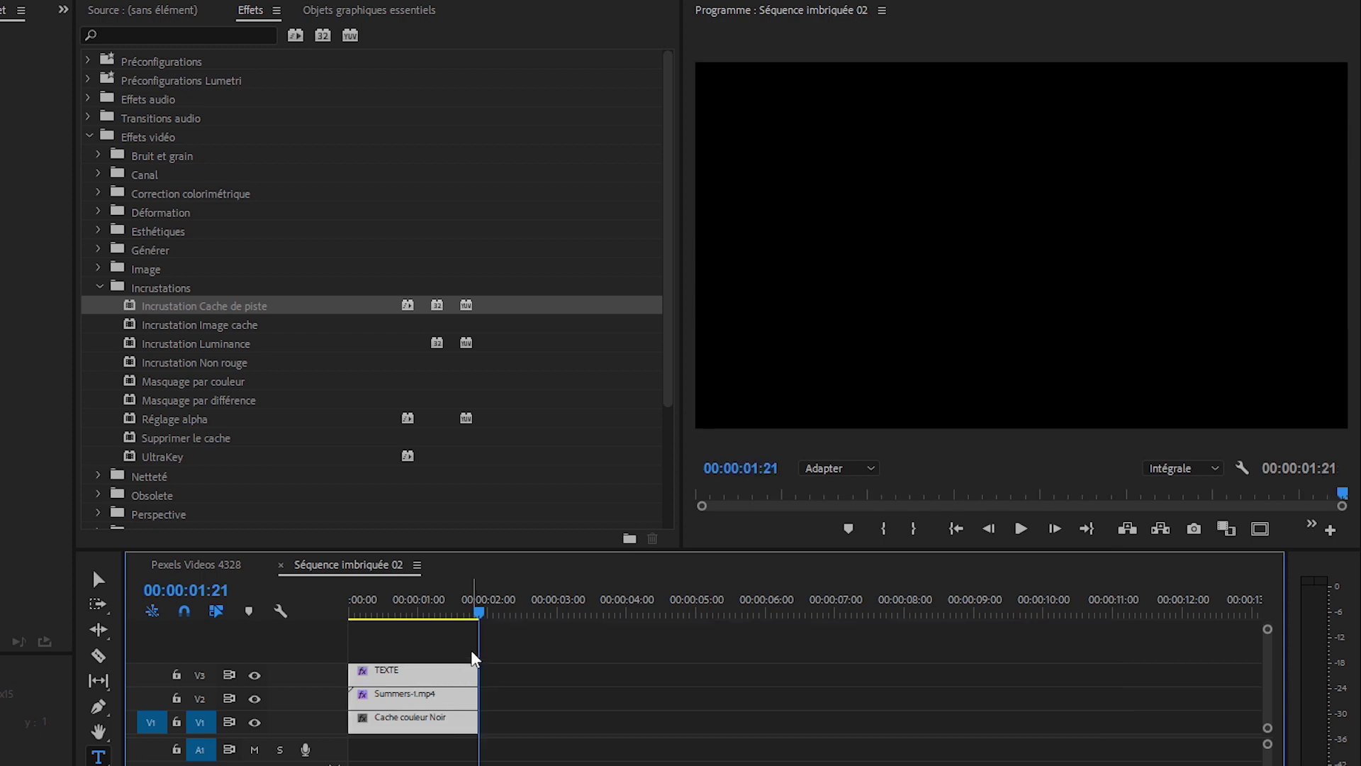
Play back the shortened text effect from the start of the nested sequence.
{"action": "left_click_drag", "start_coordinate": [479, 611], "coordinate": [350, 611]}
{"action": "left_click", "coordinate": [1023, 532]}
{"action": "left_click", "coordinate": [1022, 531]}
{"action": "key", "text": "="}
{"action": "key", "text": "="}
{"action": "key", "text": "="}
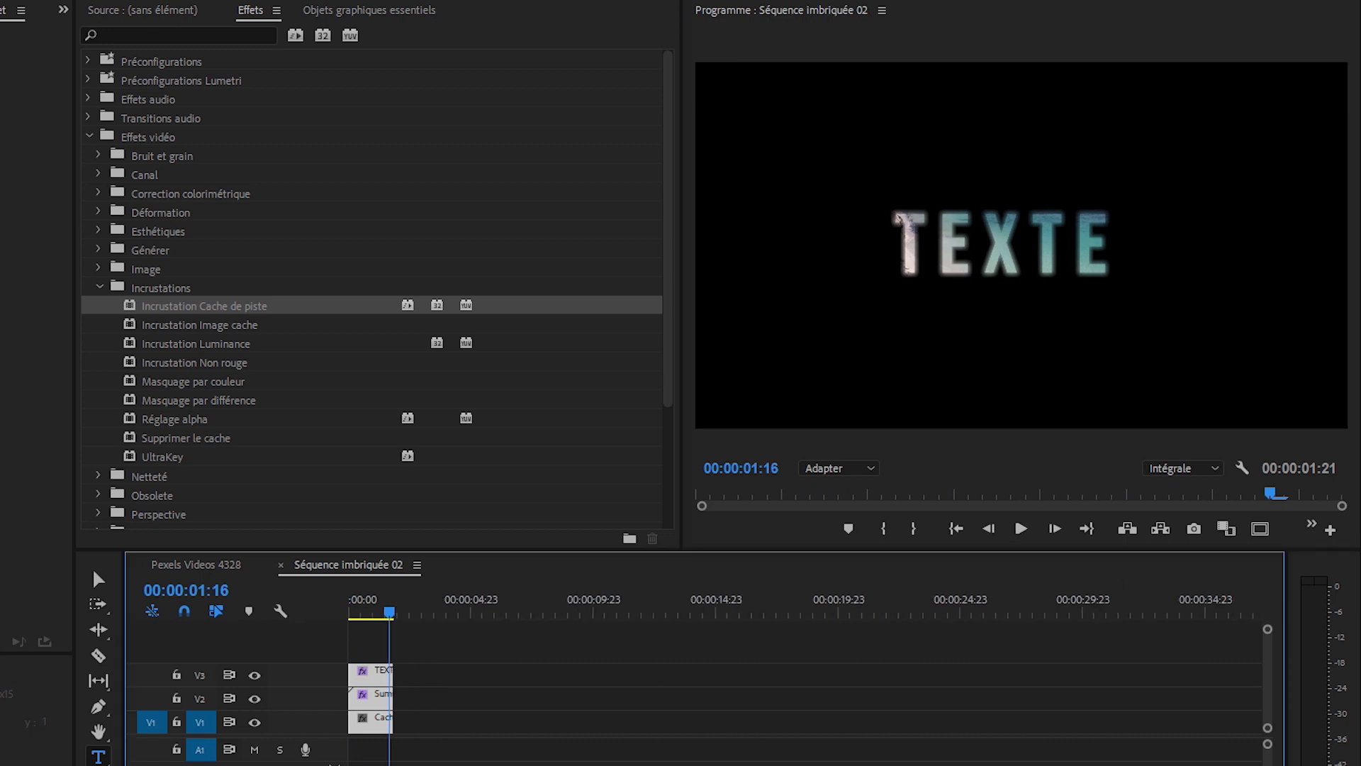
{"action": "key", "text": "minus"}
{"action": "left_click", "coordinate": [718, 758]}
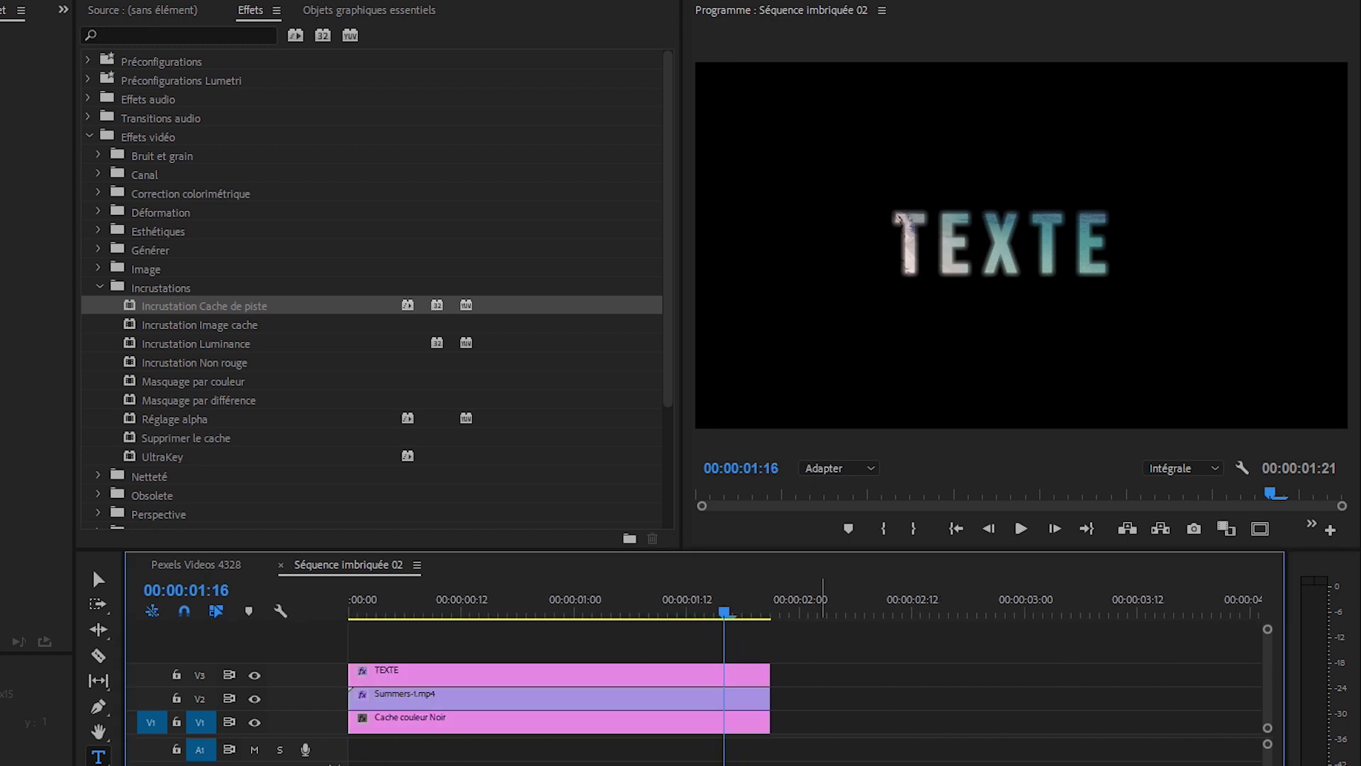
In the Pexels Videos 4328 sequence, add a Fondu enchaîné transition to the end of the Séquence imbriquée 02 clip on V2.
{"action": "left_click", "coordinate": [769, 700]}
{"action": "key", "text": "ctrl+d"}
{"action": "left_click", "coordinate": [198, 565]}
{"action": "left_click", "coordinate": [1003, 748]}
{"action": "left_click", "coordinate": [1088, 698]}
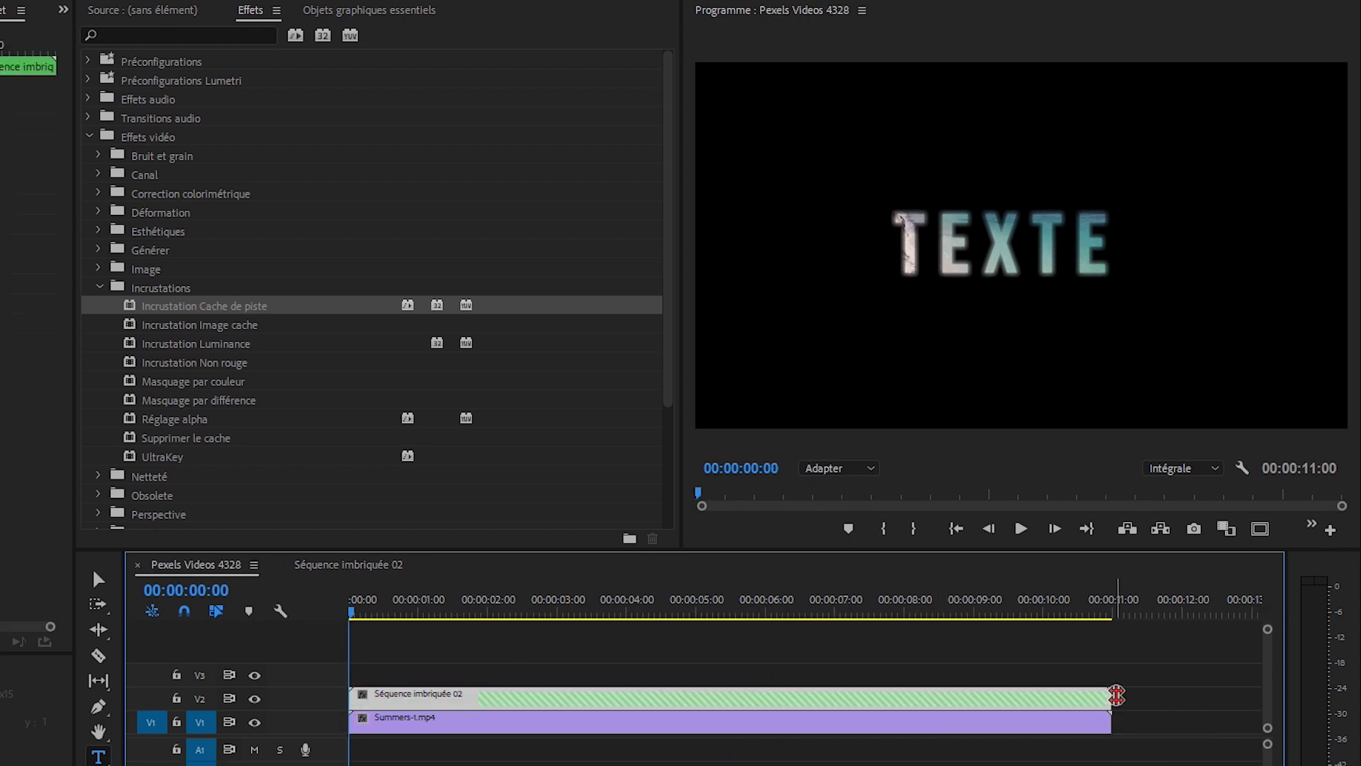
{"action": "left_click", "coordinate": [1113, 700]}
{"action": "key", "text": "ctrl+d"}
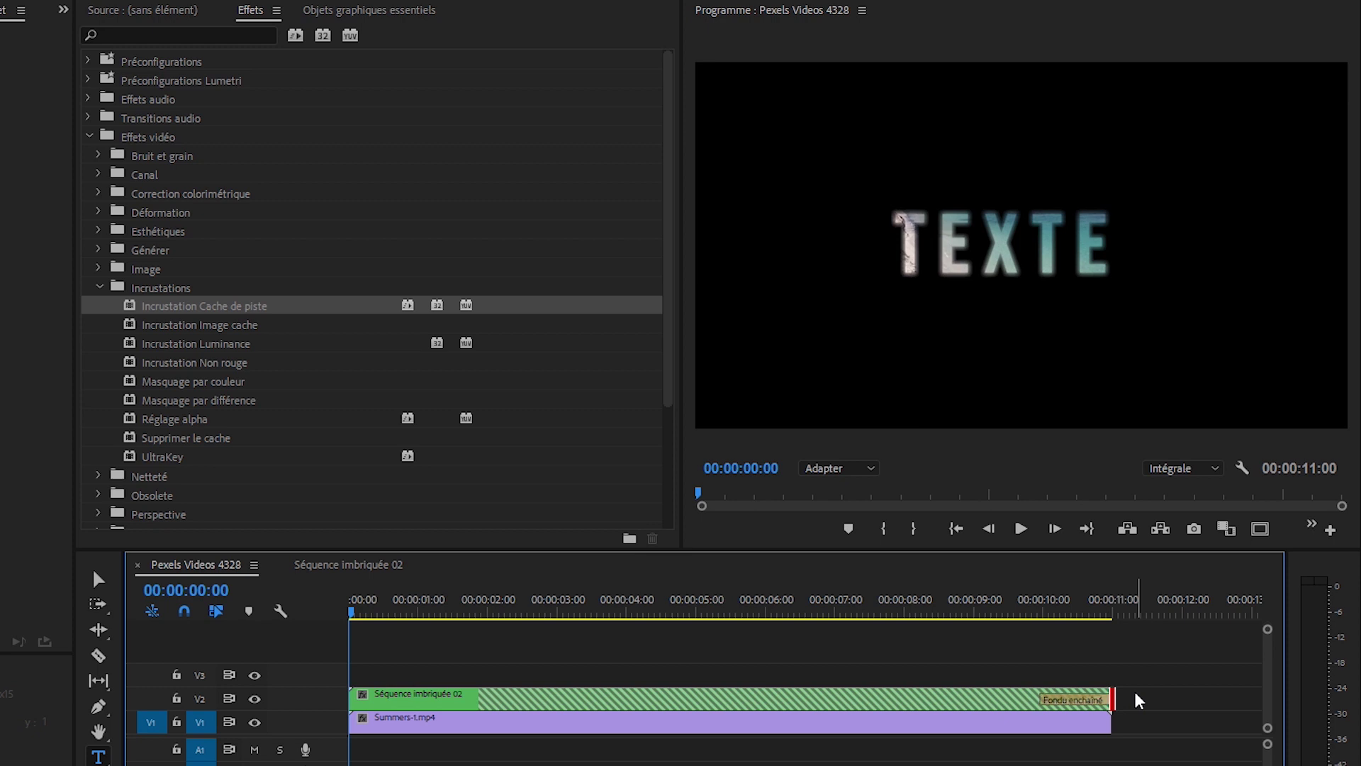
Shorten the Séquence imbriquée 02 clip to the end of its nested content, about 00:00:01:21, and play the sequence from the start.
{"action": "left_click_drag", "start_coordinate": [1079, 611], "coordinate": [440, 617]}
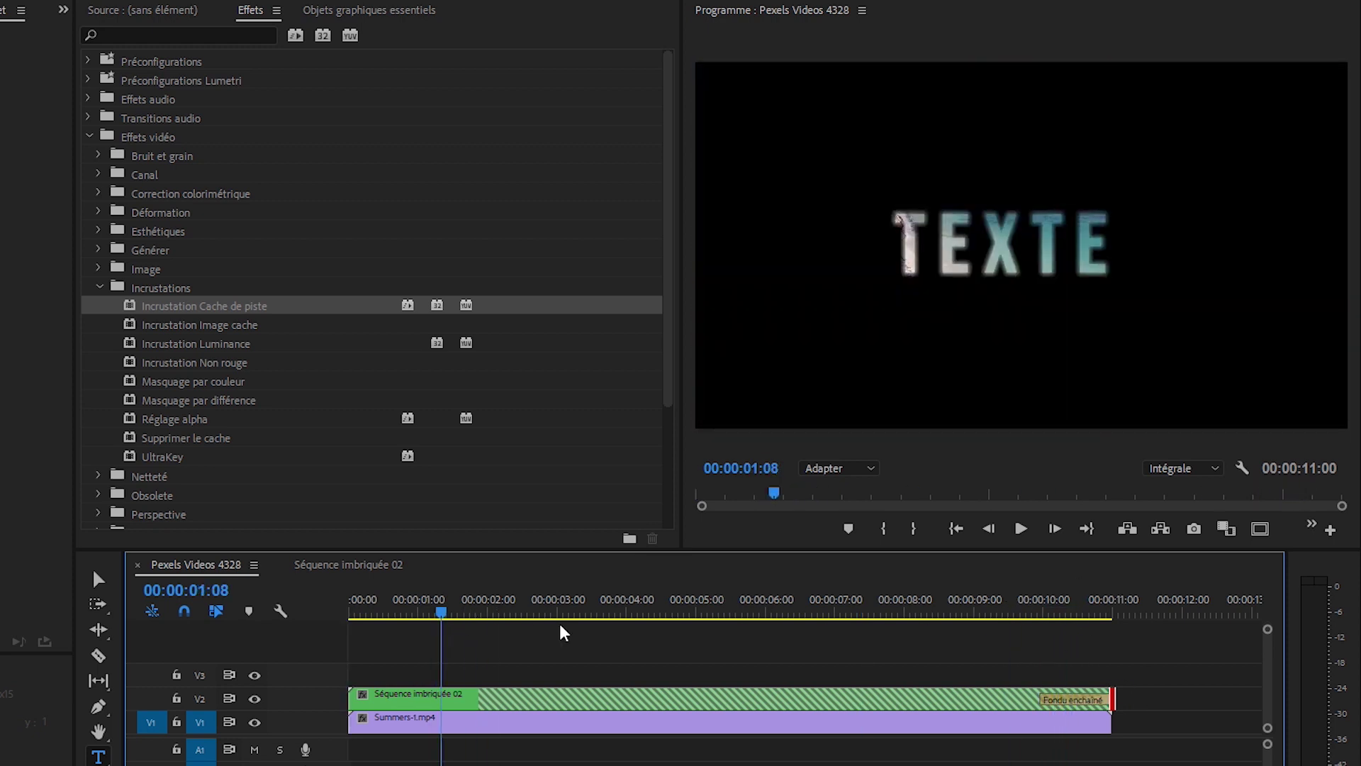
{"action": "left_click_drag", "start_coordinate": [1116, 698], "coordinate": [480, 698]}
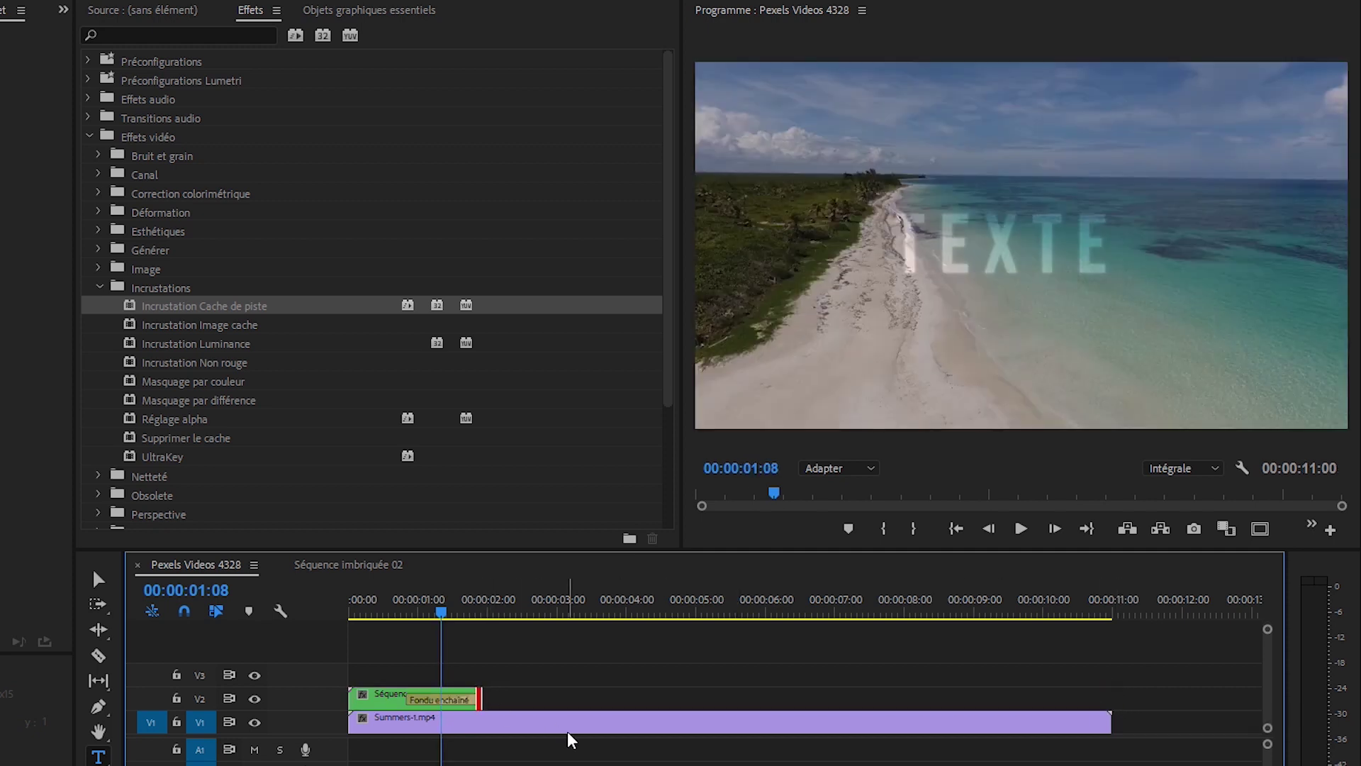
{"action": "left_click_drag", "start_coordinate": [439, 614], "coordinate": [351, 614]}
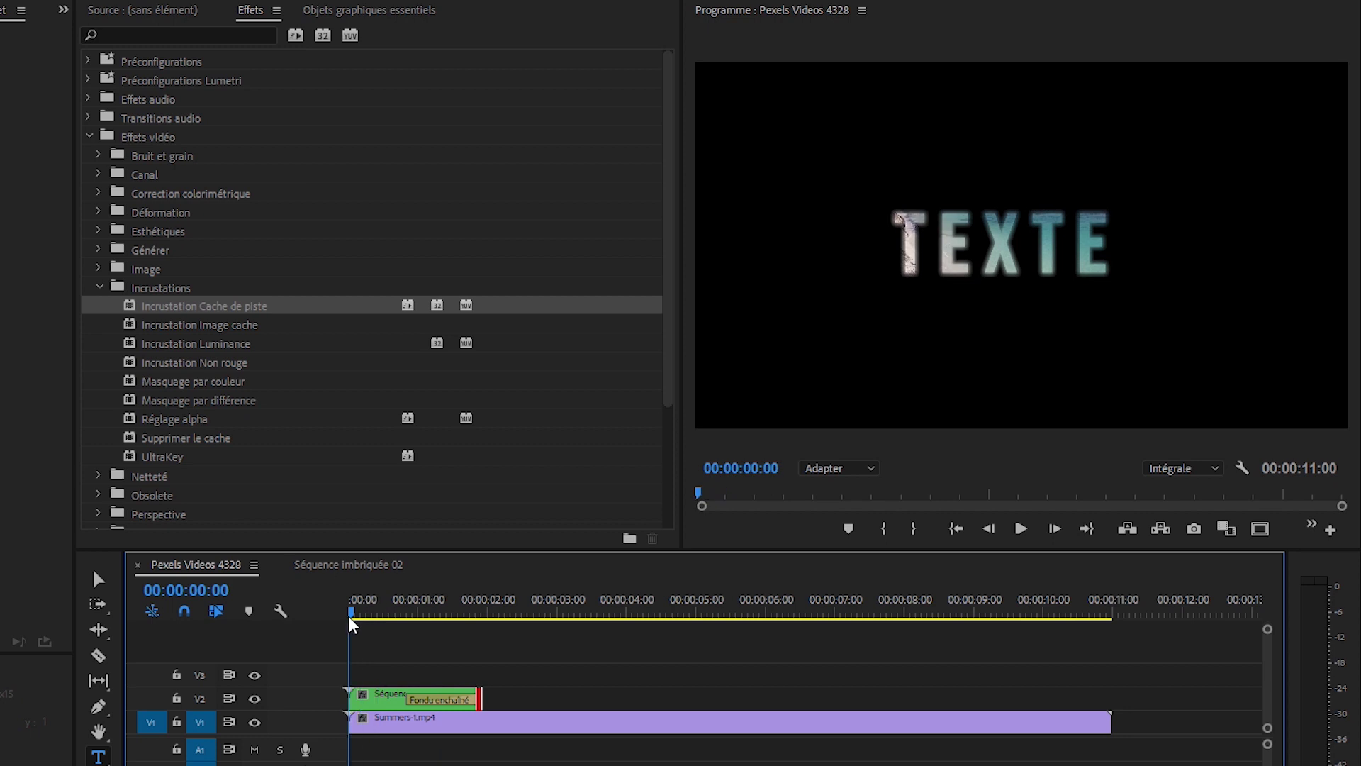
{"action": "key", "text": "space"}
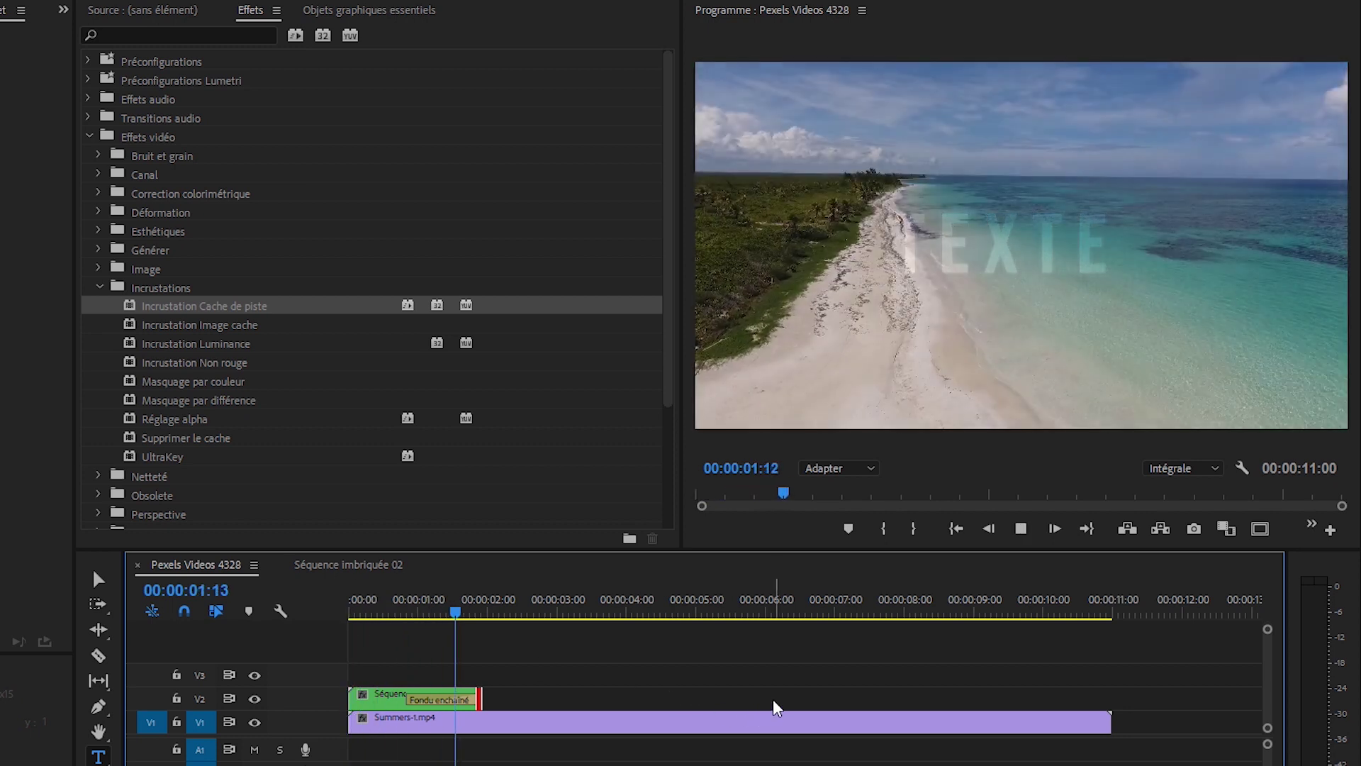
{"action": "key", "text": "space"}
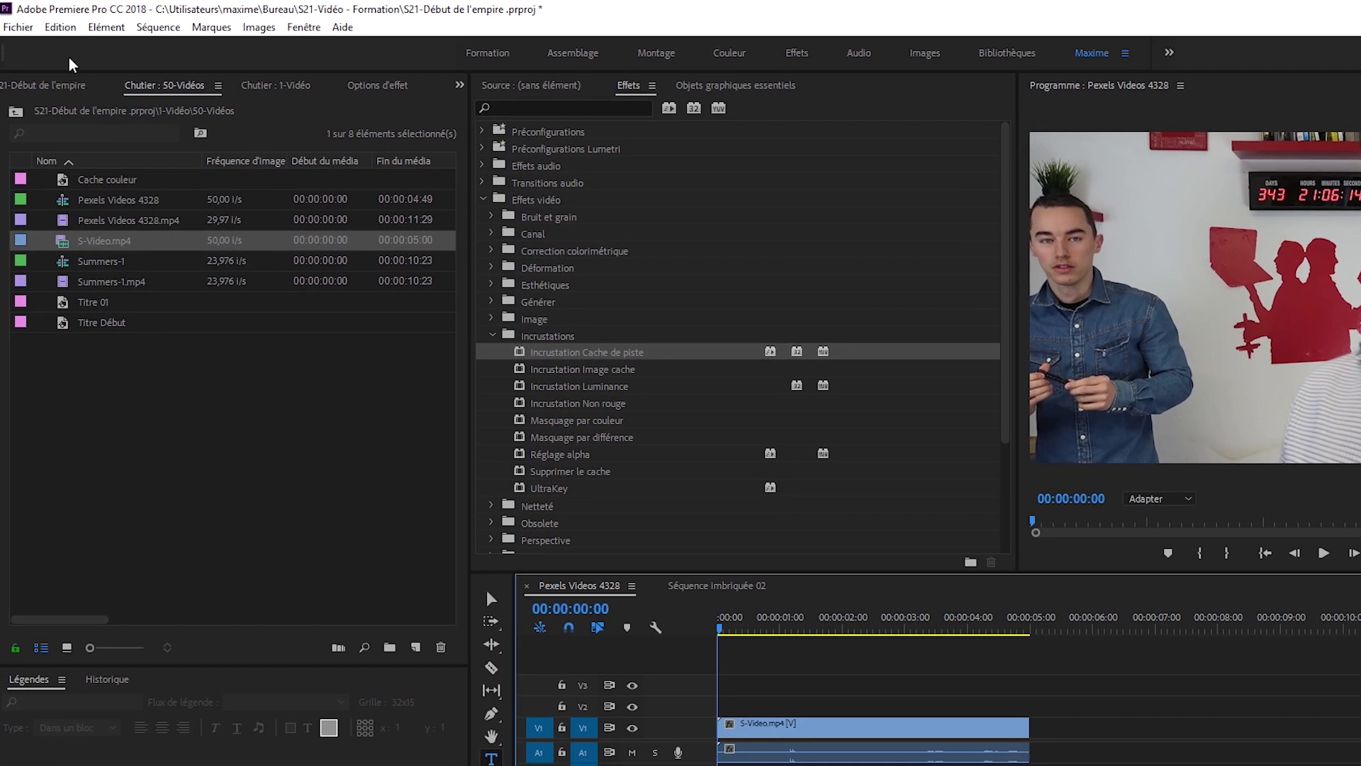
Create a new captions item with the Sous-titres en clair standard, 50,00 i/s and 1920 x 1080.
{"action": "left_click", "coordinate": [19, 27]}
{"action": "mouse_move", "coordinate": [67, 47]}
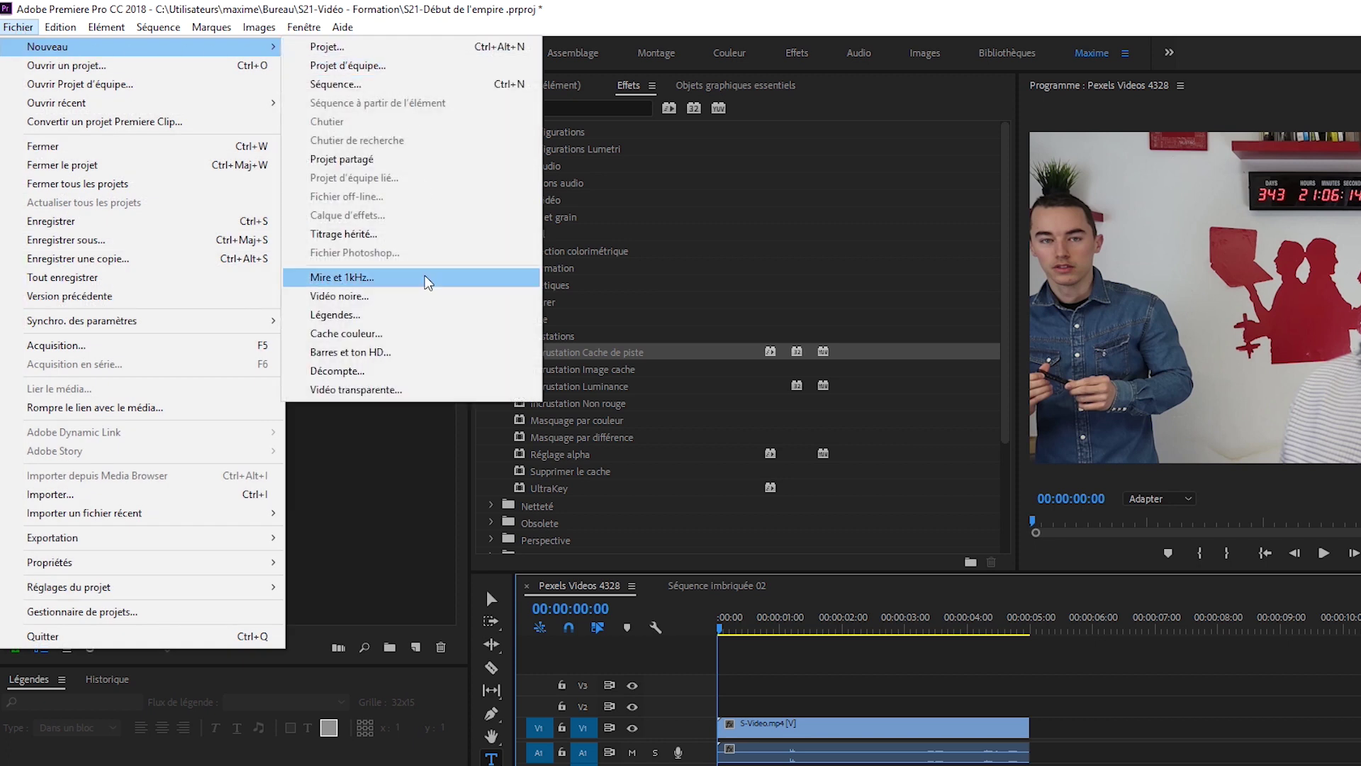
{"action": "left_click", "coordinate": [423, 315]}
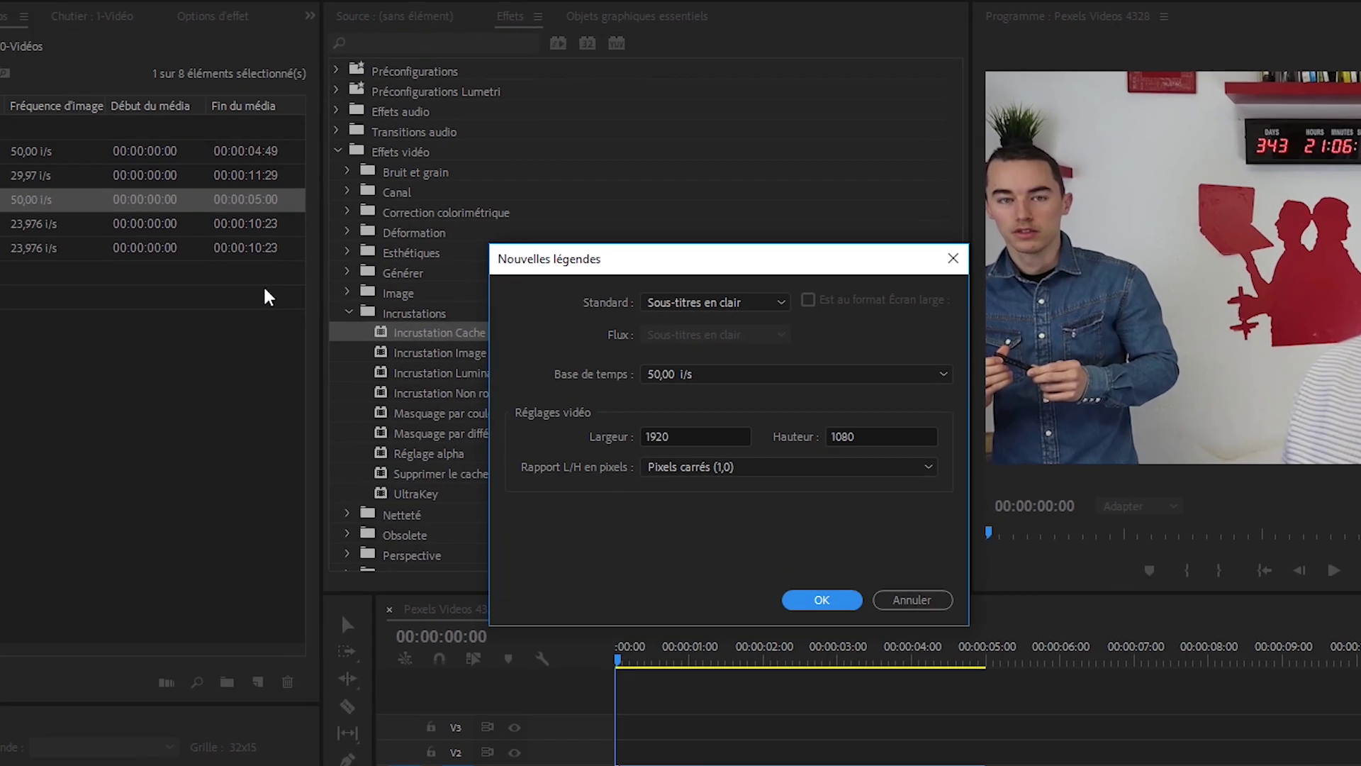
{"action": "left_click", "coordinate": [702, 303]}
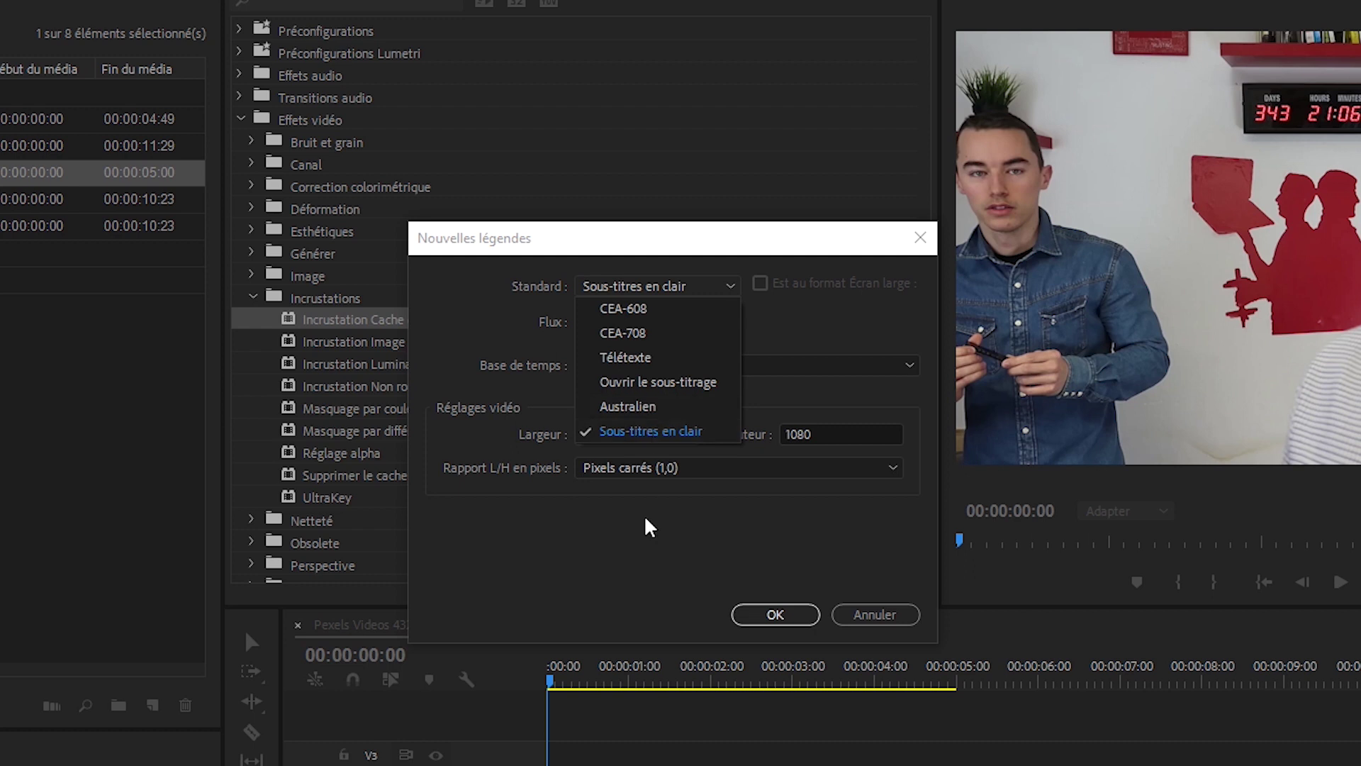
{"action": "left_click", "coordinate": [774, 615]}
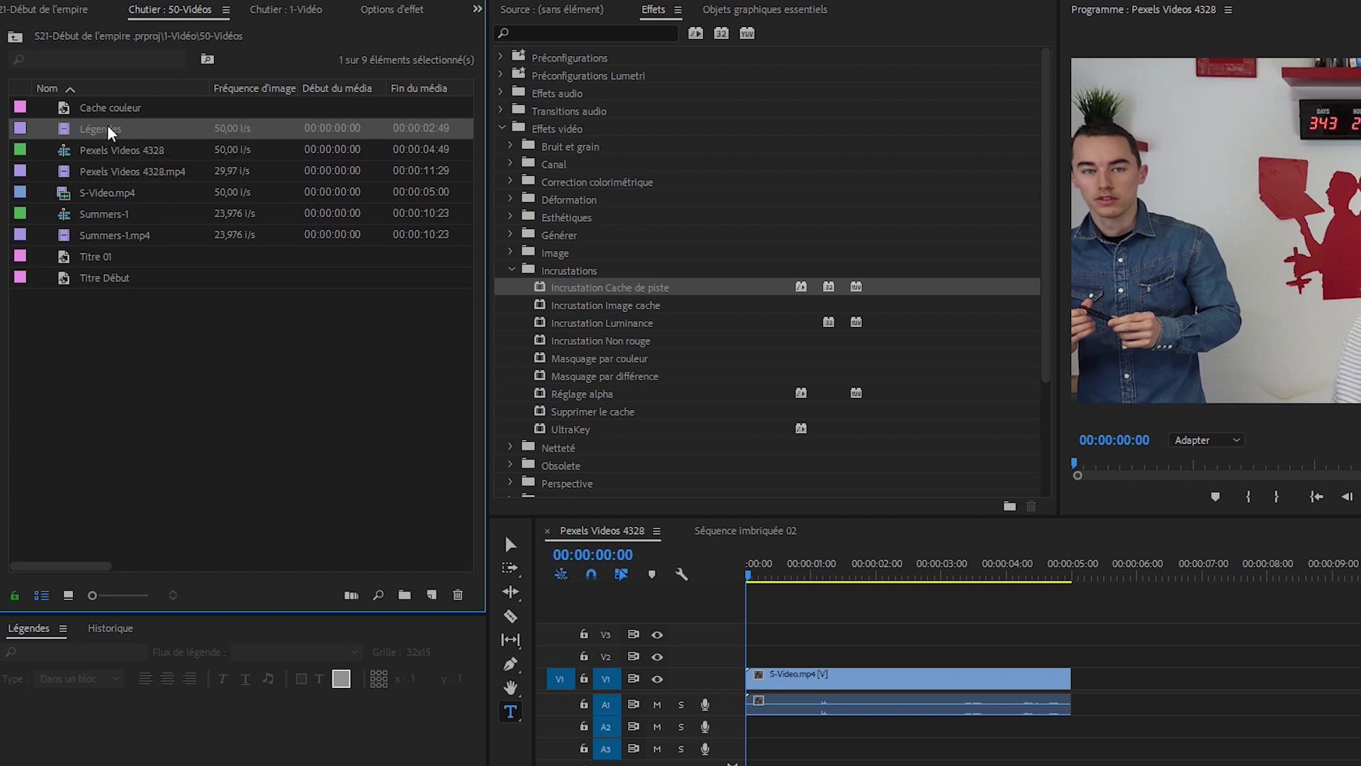
Place the Légendes item on V2 at the start of the sequence, enlarge the caption editing area and select the clip for editing.
{"action": "left_click_drag", "start_coordinate": [94, 134], "coordinate": [761, 660]}
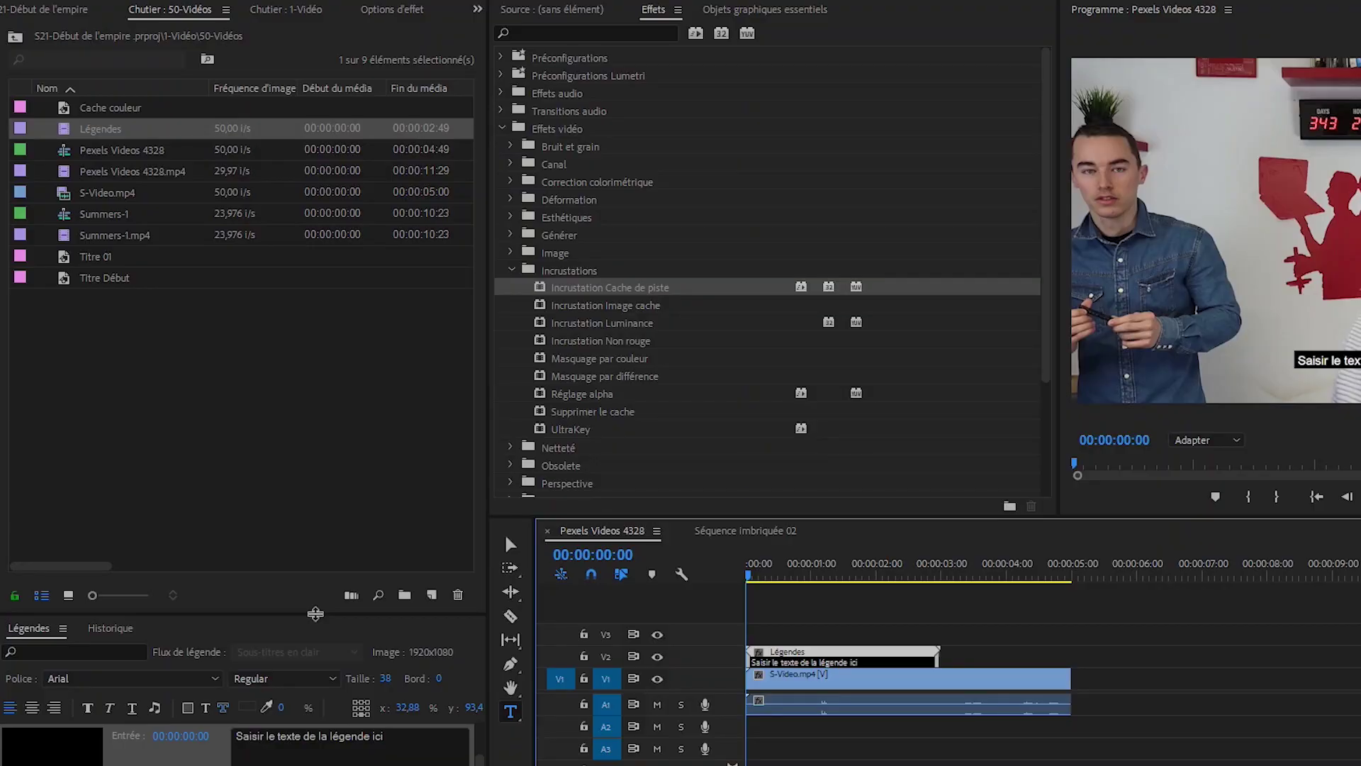
{"action": "left_click", "coordinate": [312, 0]}
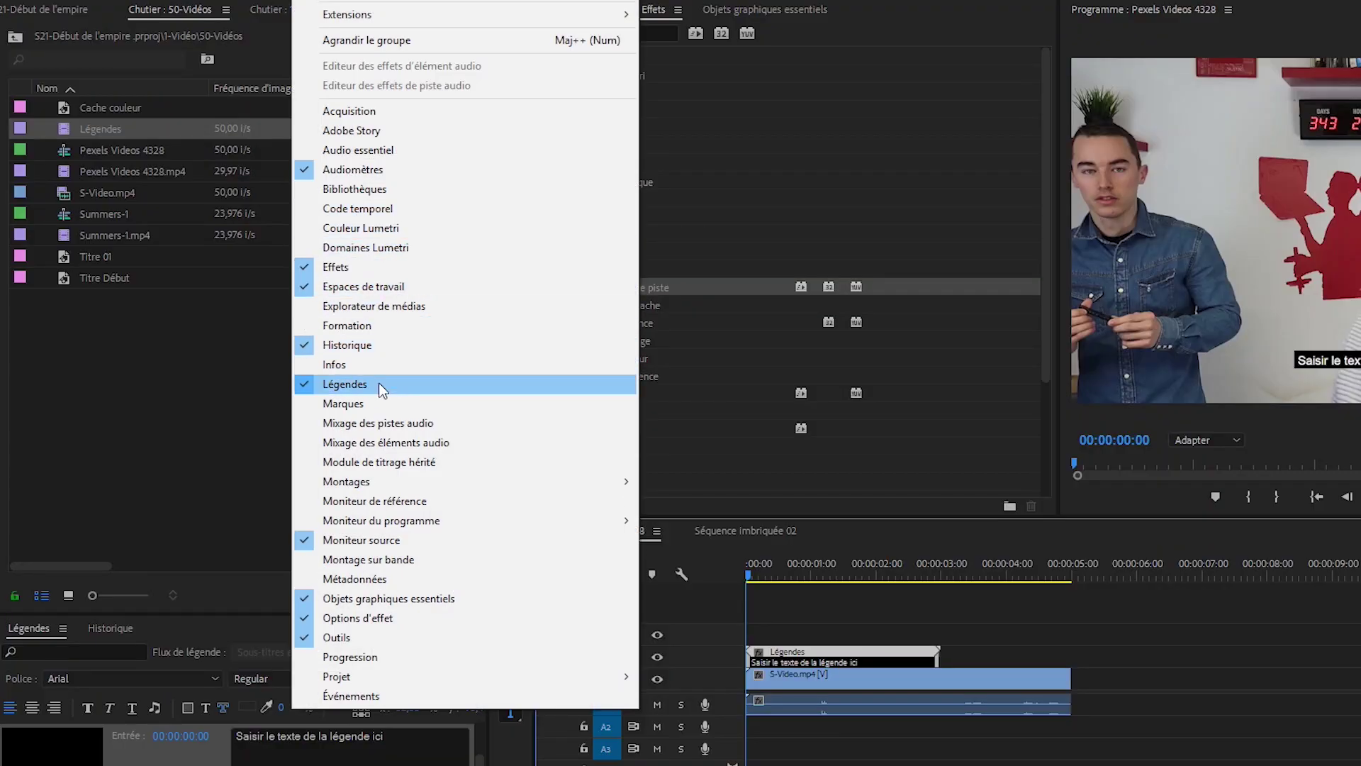
{"action": "left_click", "coordinate": [227, 549]}
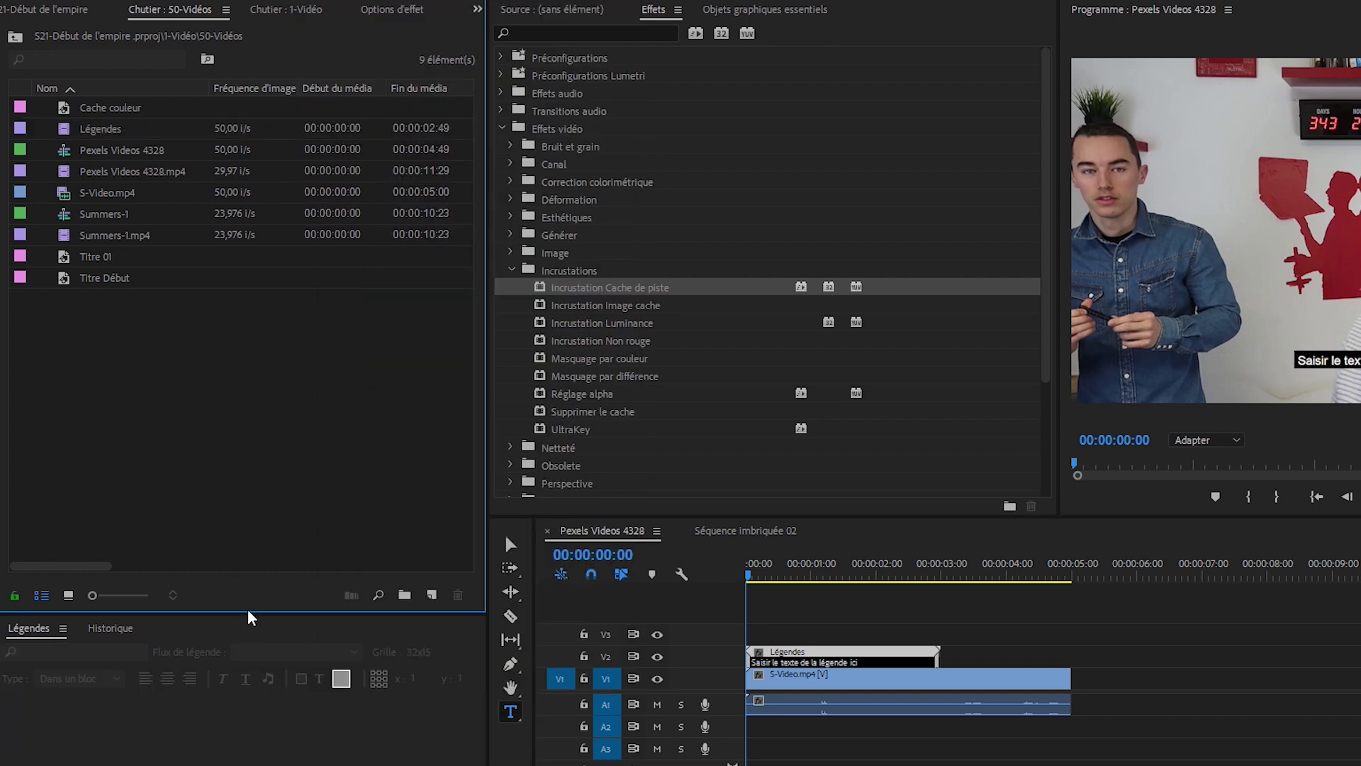
{"action": "left_click_drag", "start_coordinate": [248, 611], "coordinate": [268, 465]}
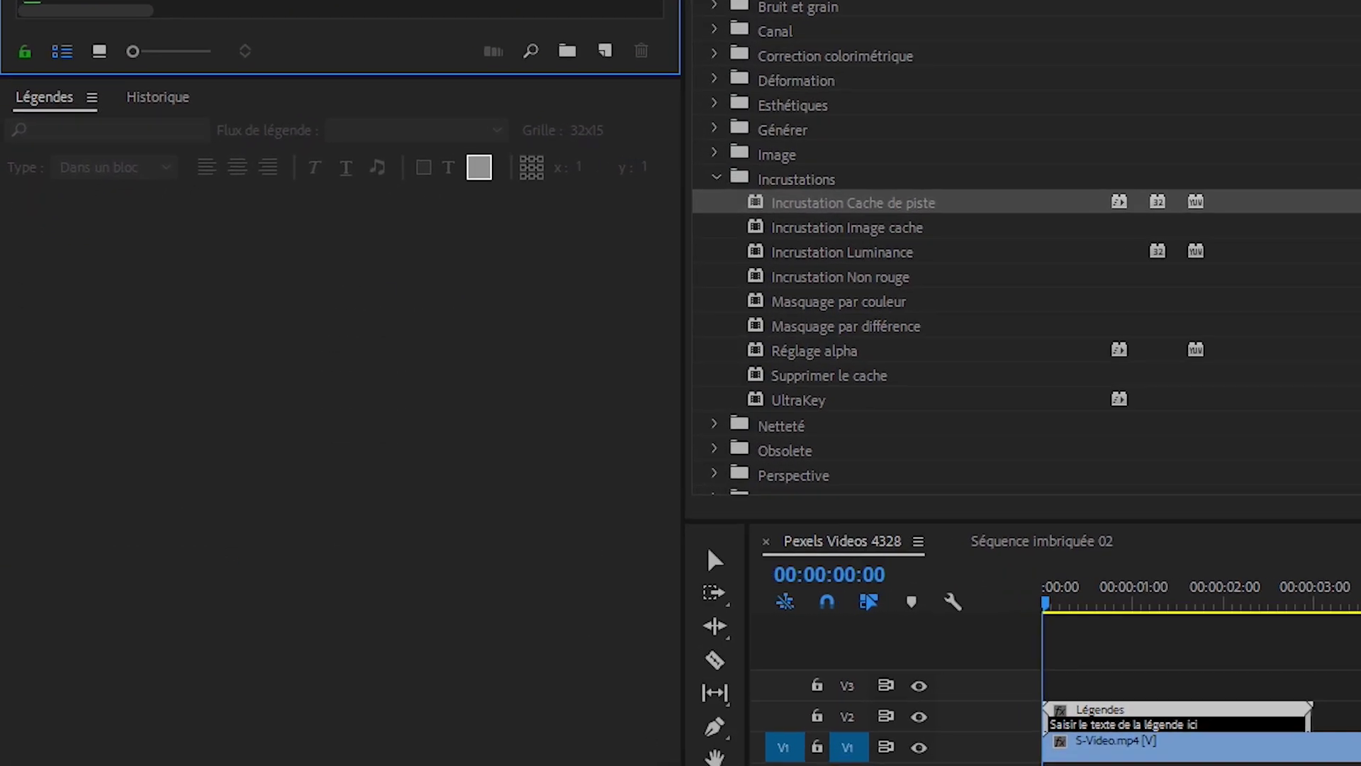
{"action": "left_click", "coordinate": [1244, 752]}
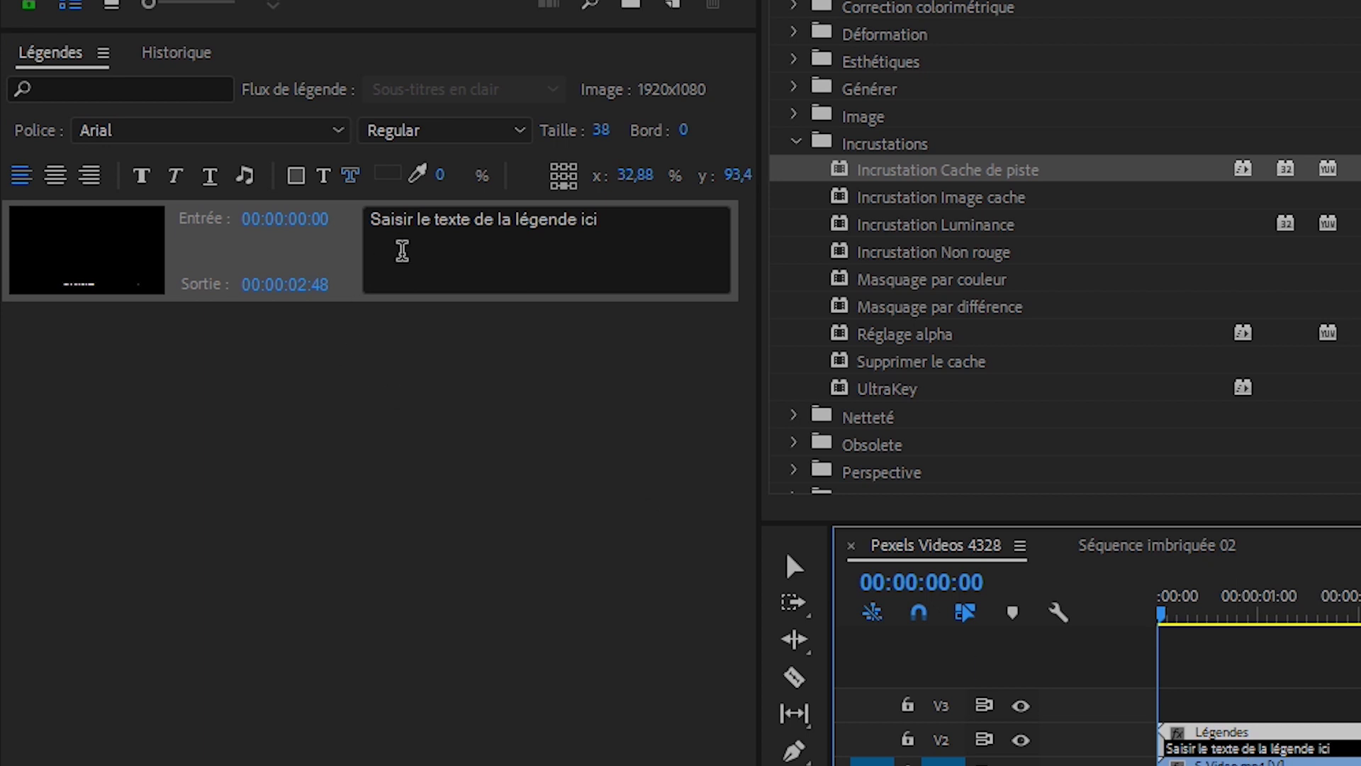
Replace the first caption's placeholder text with "Je suis" followed by the speaker's first name.
{"action": "left_click_drag", "start_coordinate": [635, 218], "coordinate": [358, 227]}
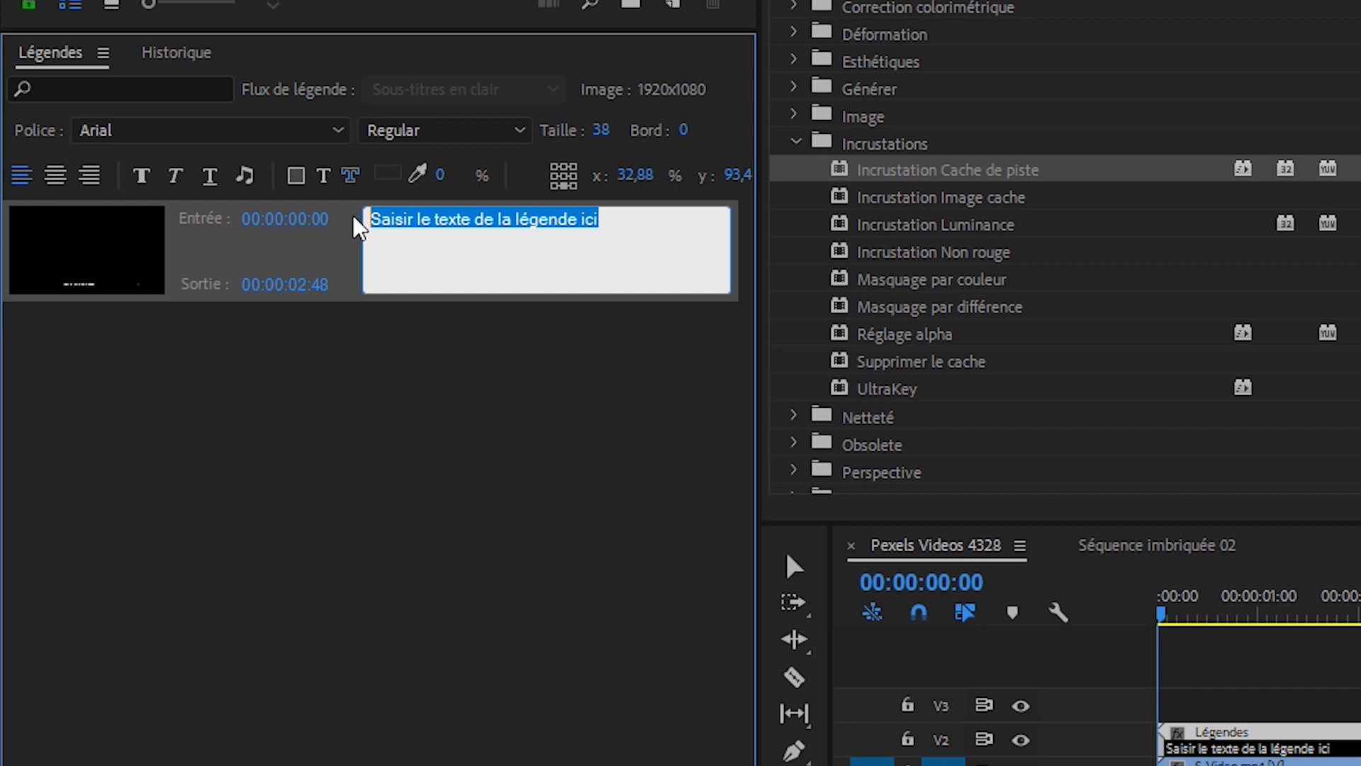
{"action": "type", "text": "Ceci ets"}
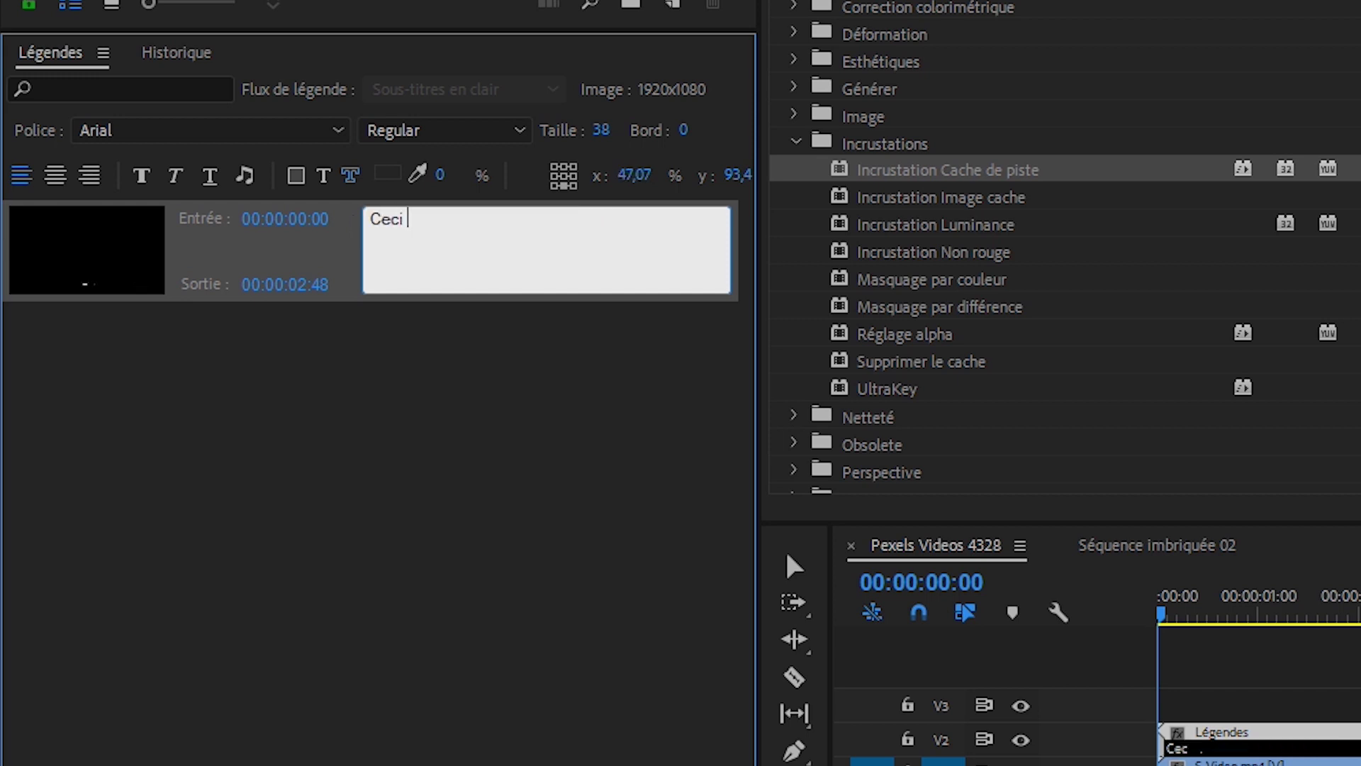
{"action": "key", "text": "BackSpace"}
{"action": "key", "text": "BackSpace"}
{"action": "key", "text": "BackSpace"}
{"action": "key", "text": "BackSpace"}
{"action": "key", "text": "BackSpace"}
{"action": "key", "text": "BackSpace"}
{"action": "type", "text": "Je suis a"}
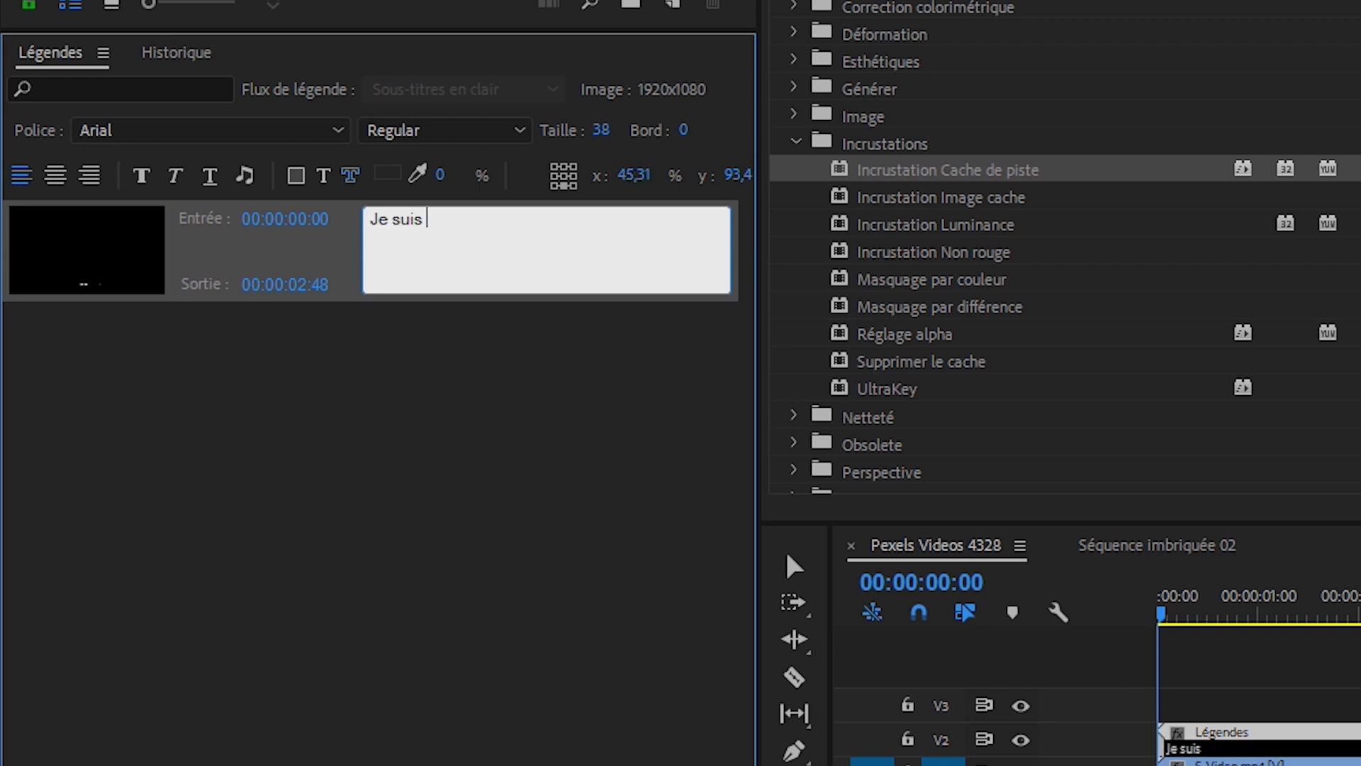
{"action": "key", "text": "BackSpace"}
{"action": "type", "text": "pa"}
{"action": "key", "text": "BackSpace"}
{"action": "key", "text": "BackSpace"}
{"action": "type", "text": "maxime"}
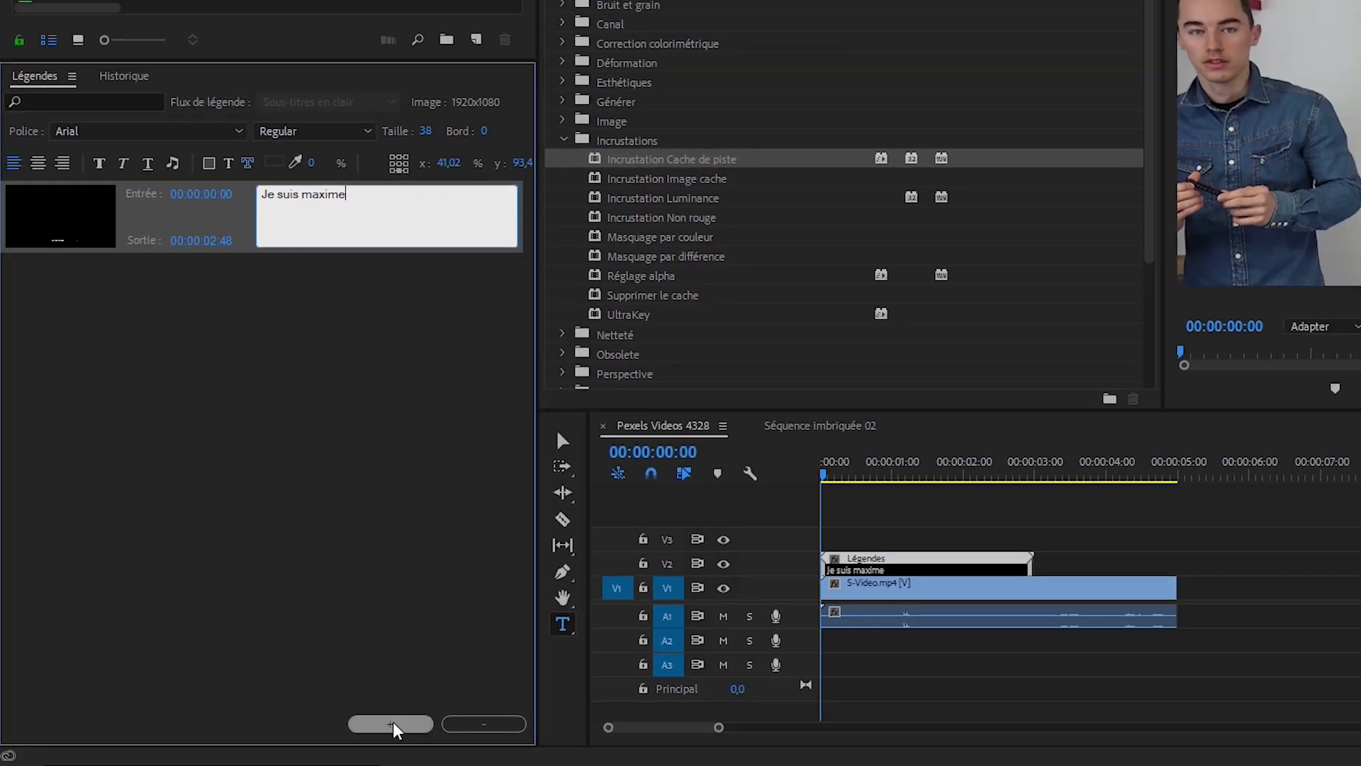
Add a second caption with the text "Je suis en train de faire une vidéo".
{"action": "left_click", "coordinate": [394, 724]}
{"action": "left_click", "coordinate": [341, 286]}
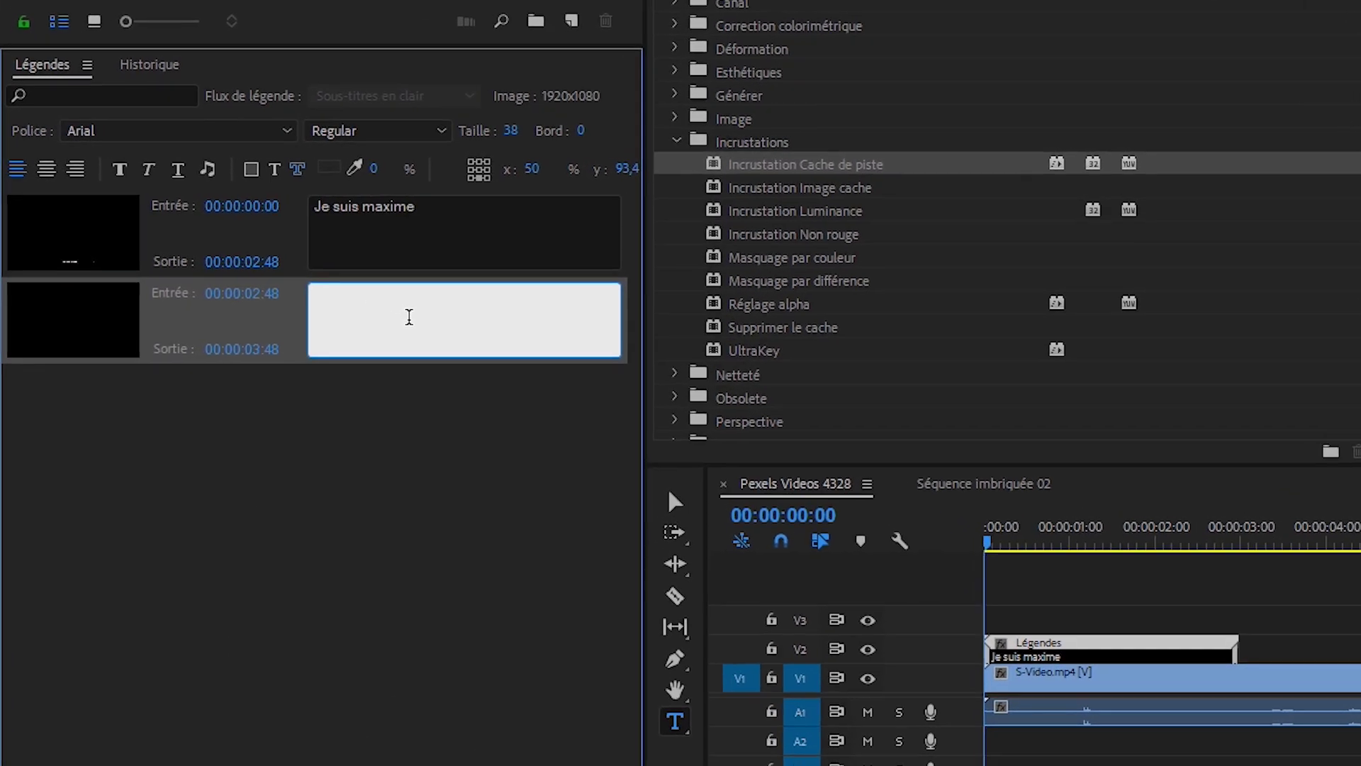
{"action": "type", "text": "Je suis e"}
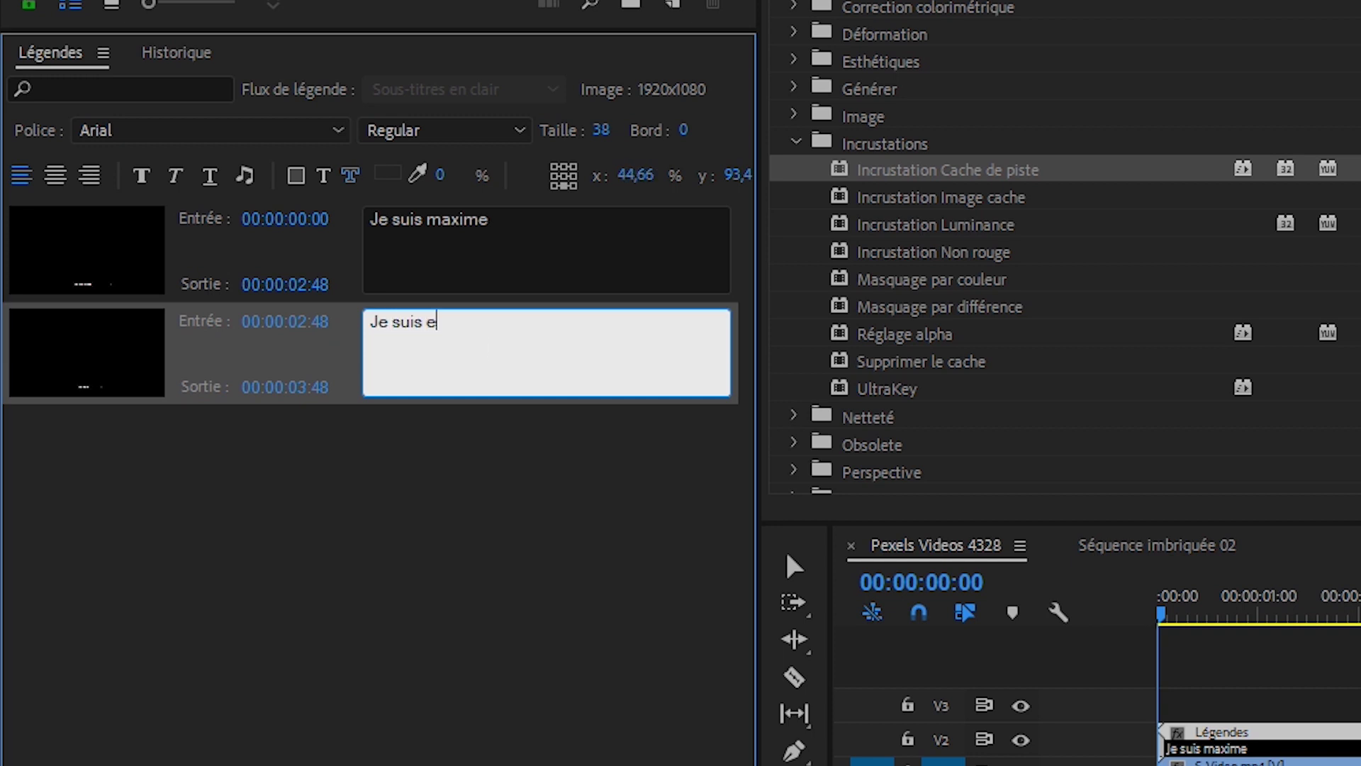
{"action": "type", "text": "n train de faire u"}
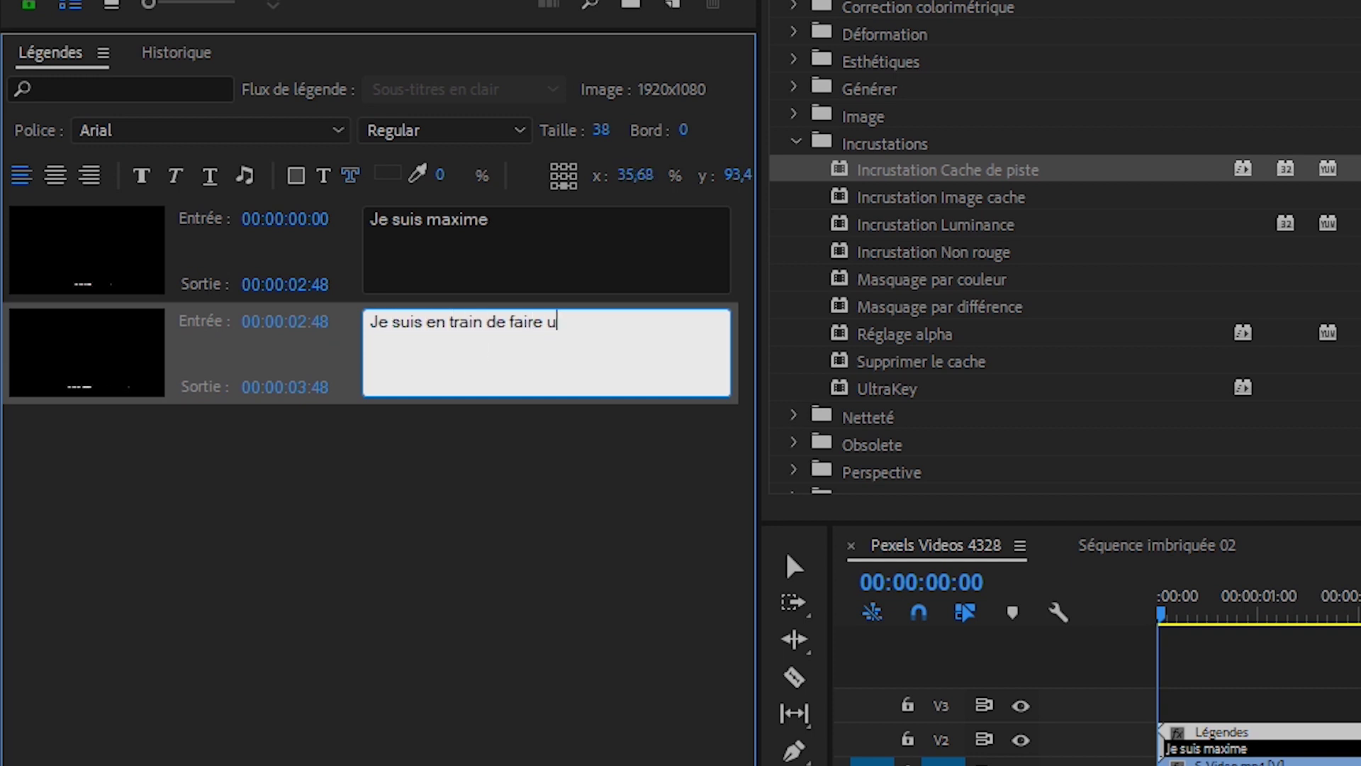
{"action": "type", "text": "ne vidéo"}
{"action": "left_click", "coordinate": [454, 465]}
Extend the end of the Légendes clip on V2 past the end of S-Video.mp4, to about 00:00:06:22.
{"action": "left_click", "coordinate": [454, 268]}
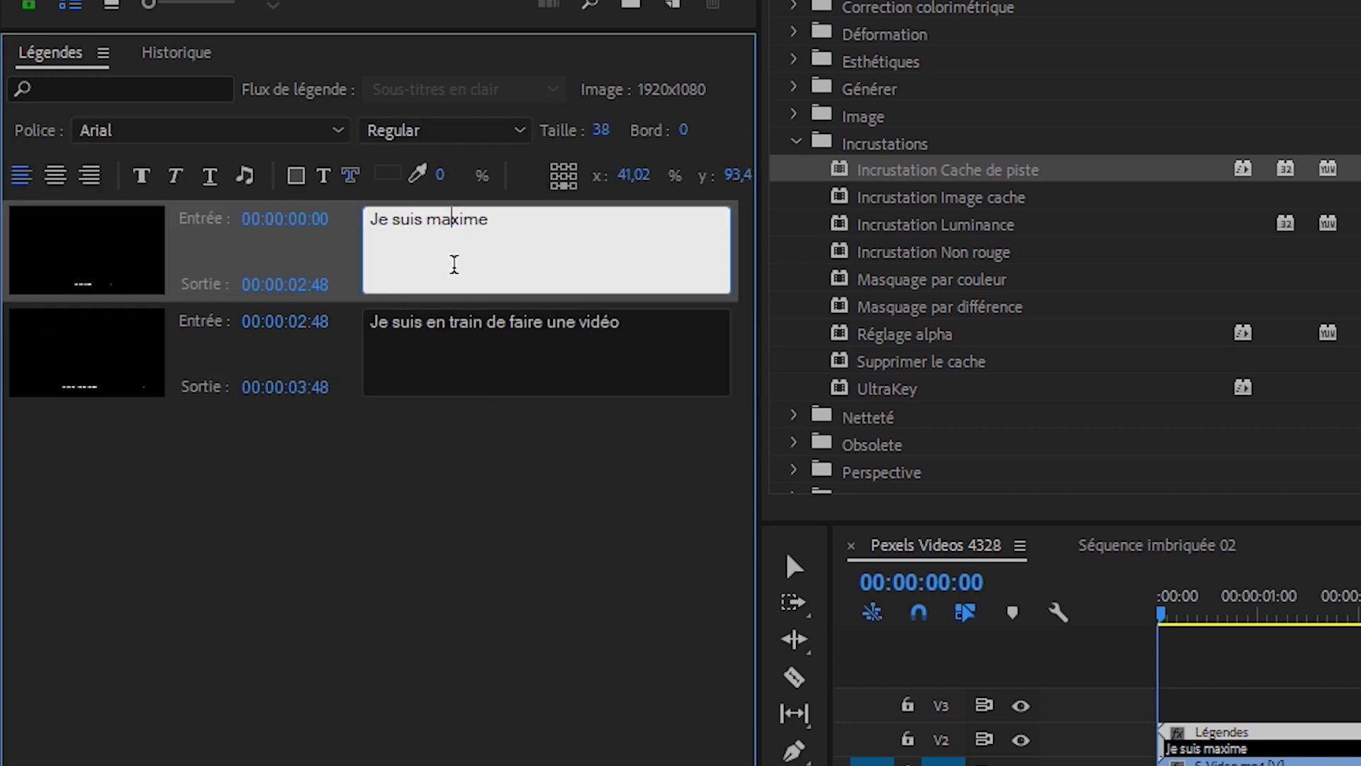
{"action": "left_click", "coordinate": [326, 348]}
{"action": "left_click", "coordinate": [333, 268]}
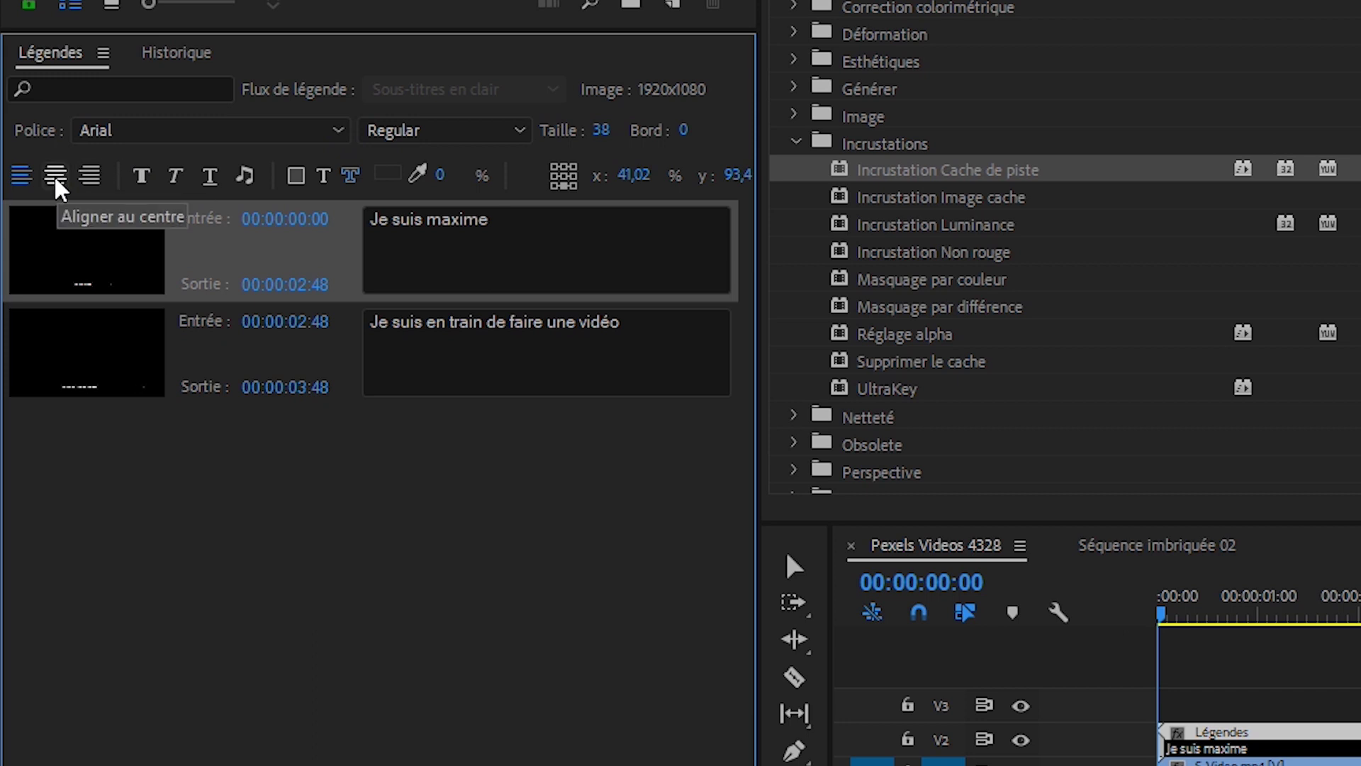
{"action": "left_click", "coordinate": [489, 387]}
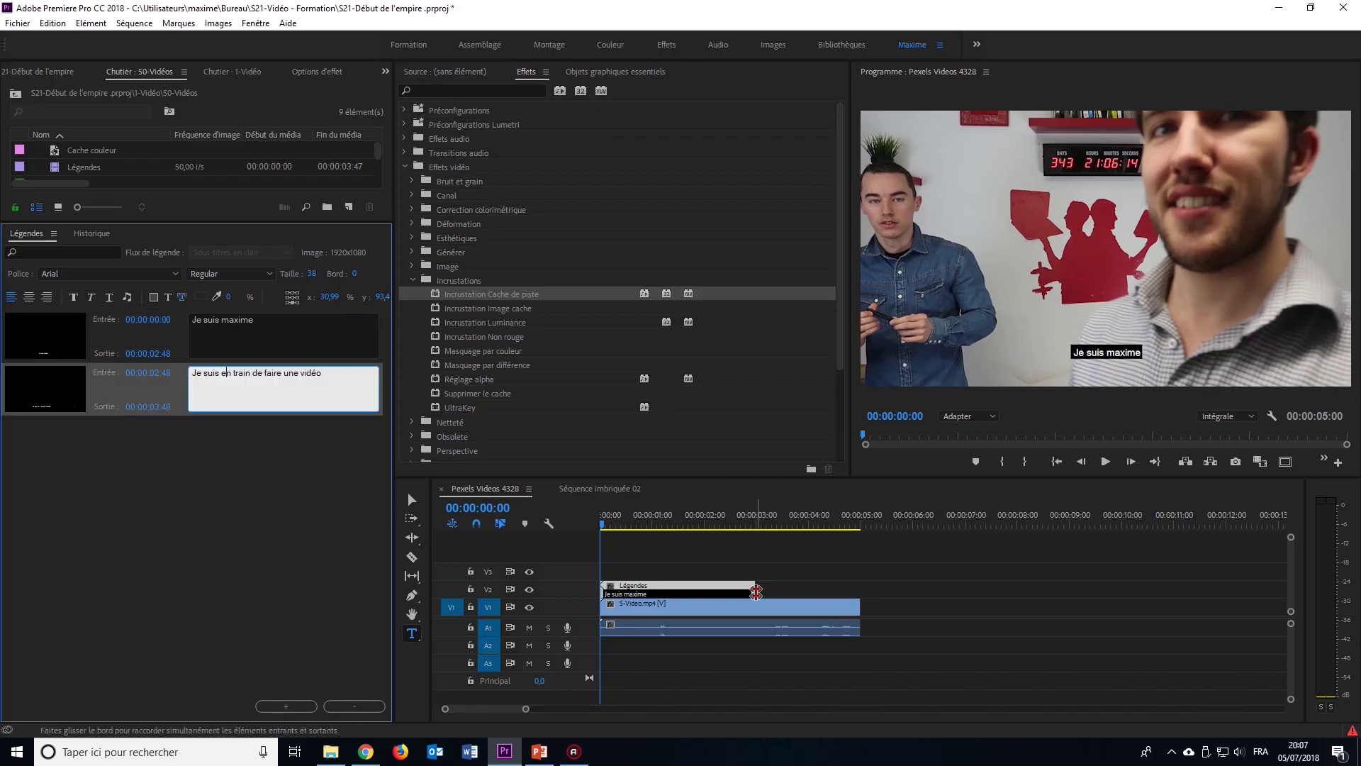
{"action": "left_click_drag", "start_coordinate": [765, 591], "coordinate": [860, 591]}
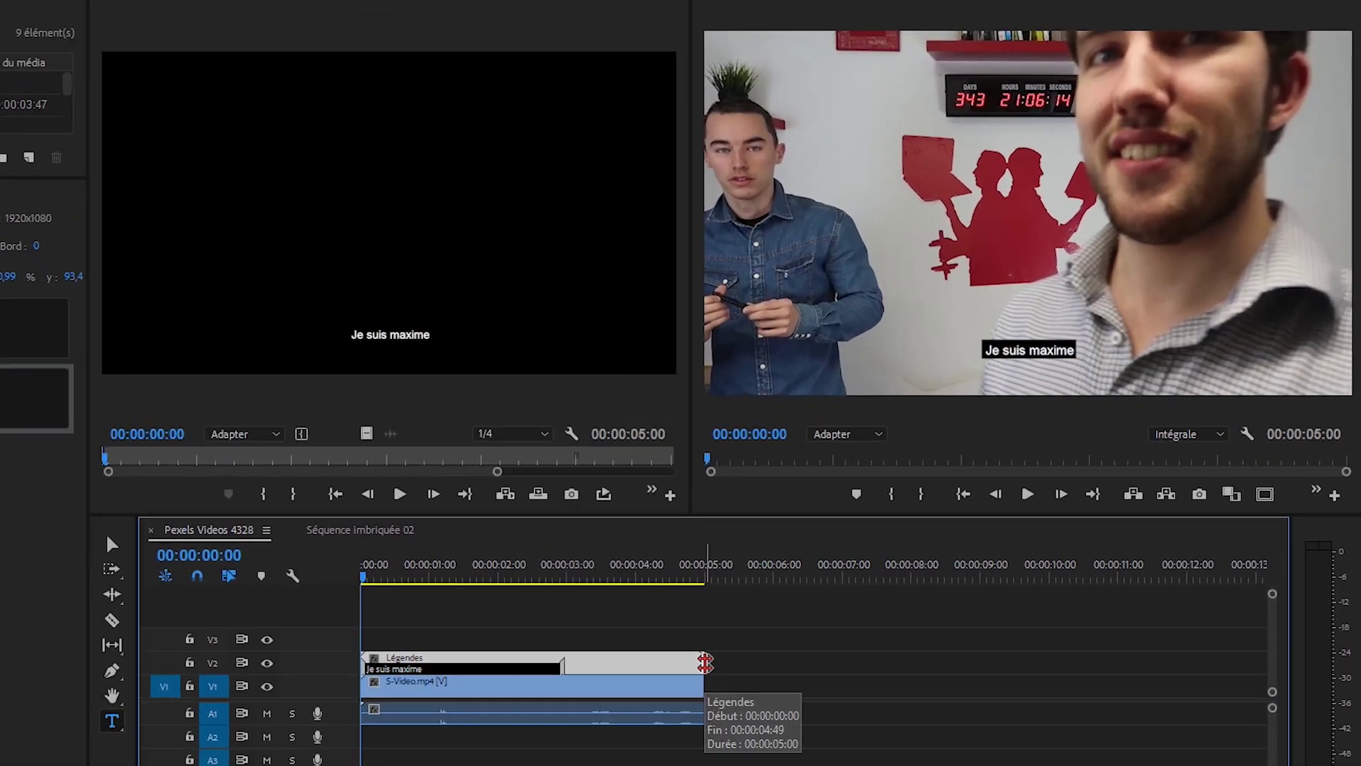
{"action": "left_click_drag", "start_coordinate": [705, 662], "coordinate": [803, 662]}
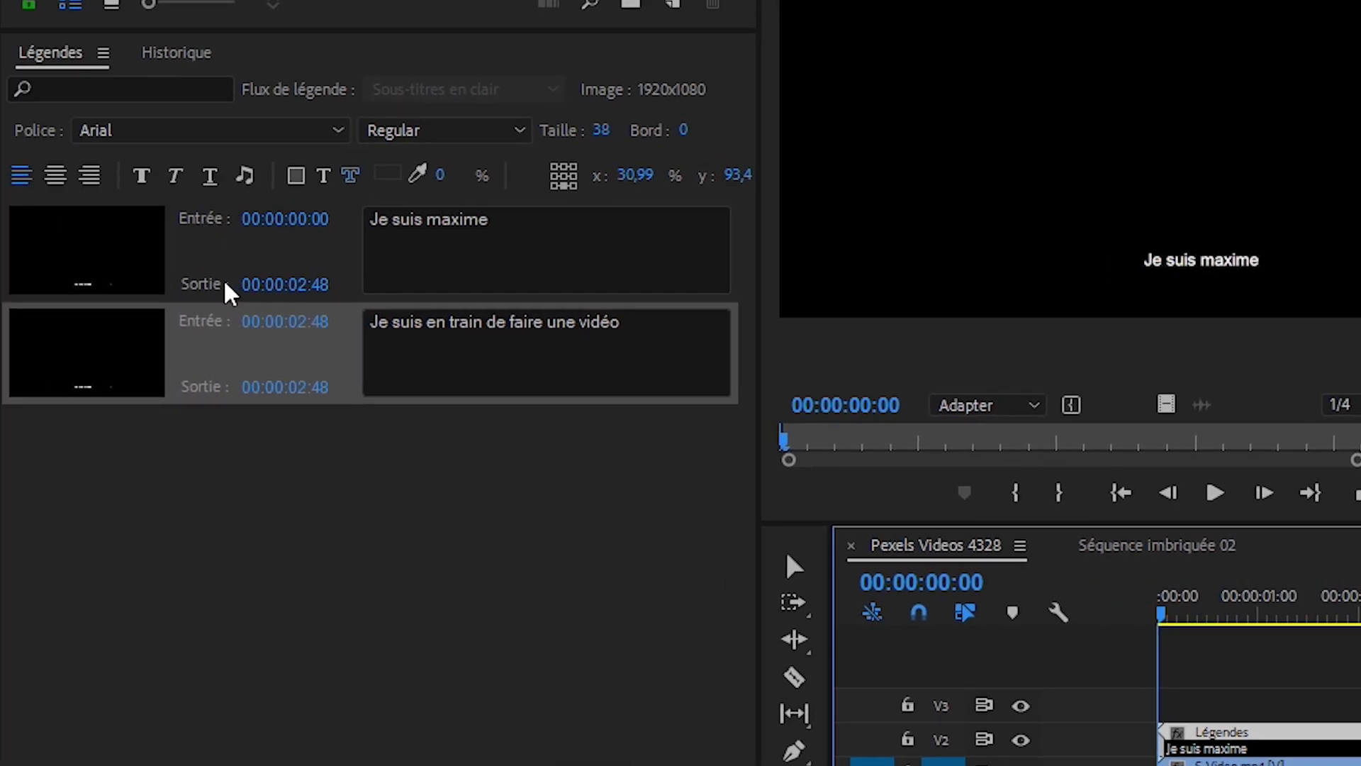
Try to set the first caption's out point to 3 seconds, and move the playhead to that caption's end at 00:00:02:48.
{"action": "left_click", "coordinate": [300, 284]}
{"action": "left_click", "coordinate": [313, 284]}
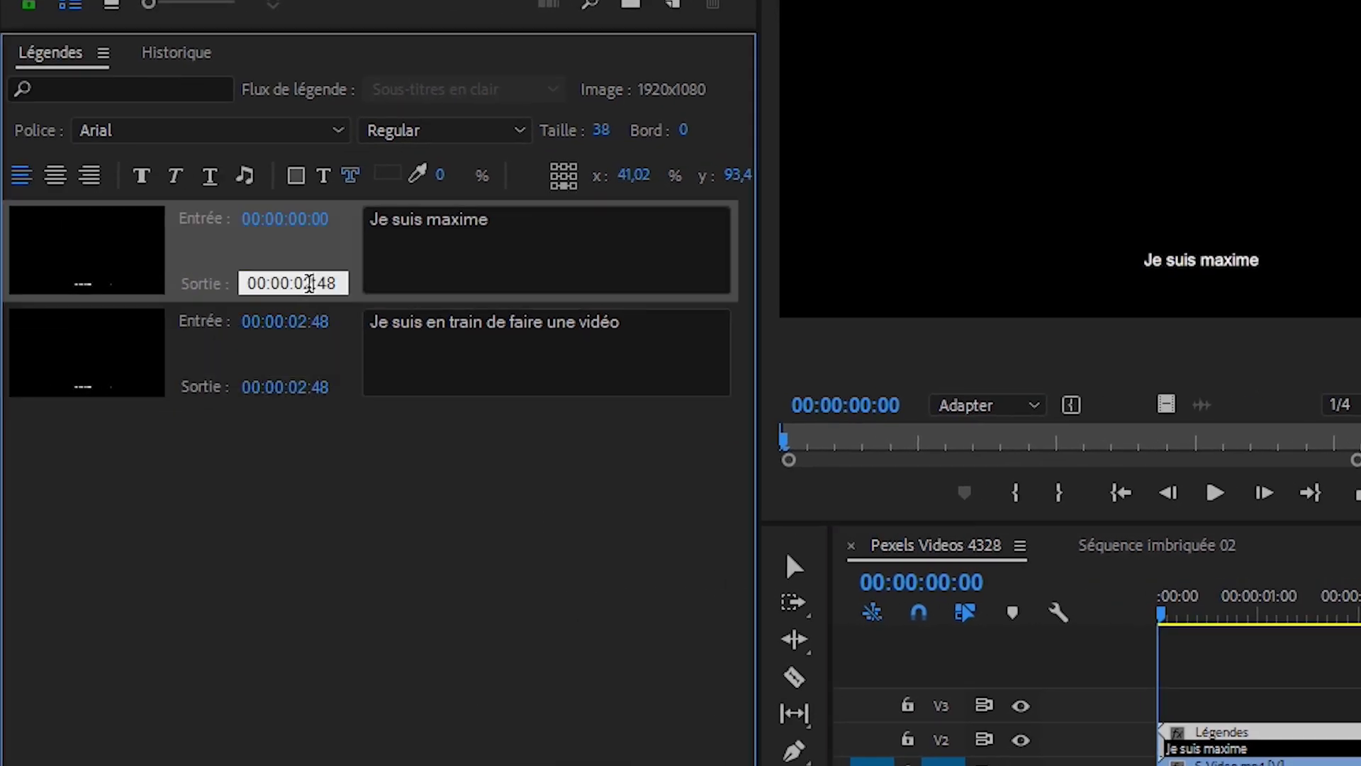
{"action": "type", "text": "3"}
{"action": "key", "text": "Return"}
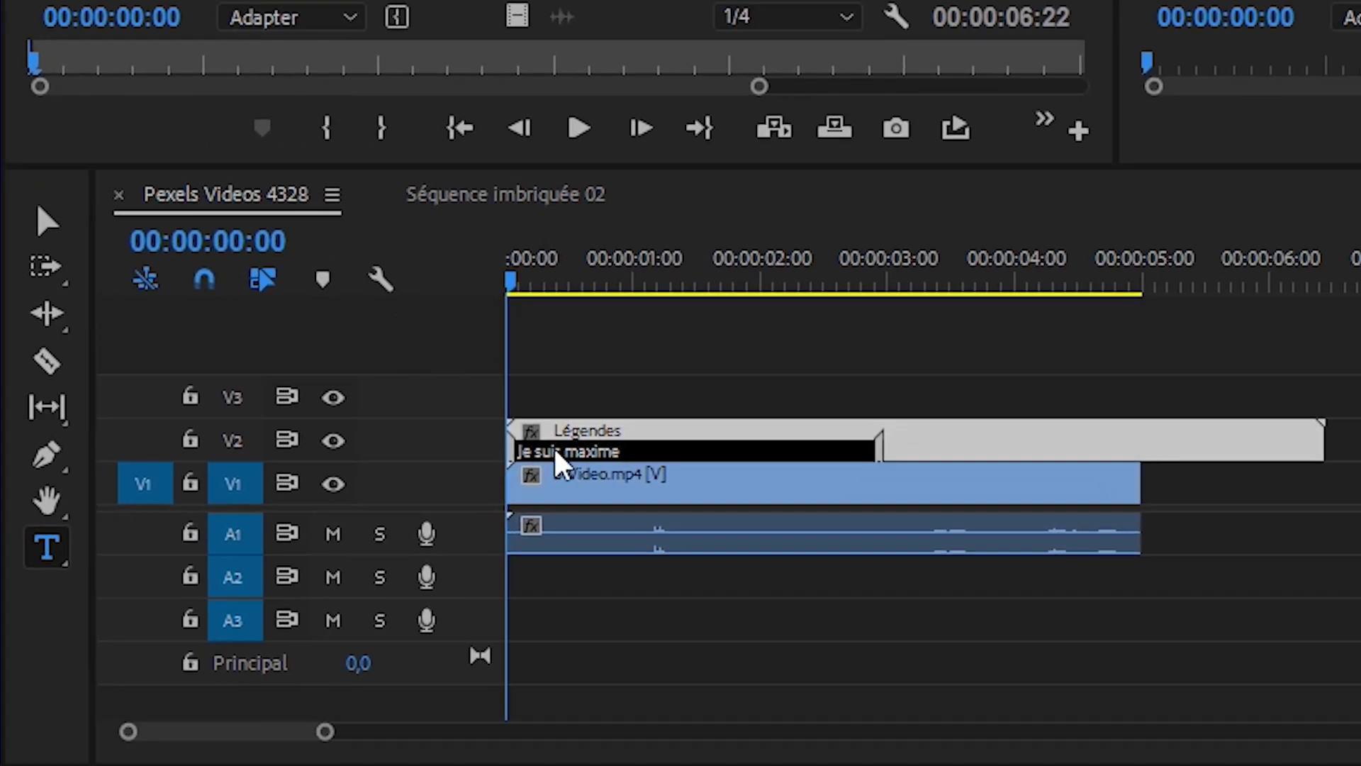
{"action": "left_click_drag", "start_coordinate": [593, 284], "coordinate": [864, 306]}
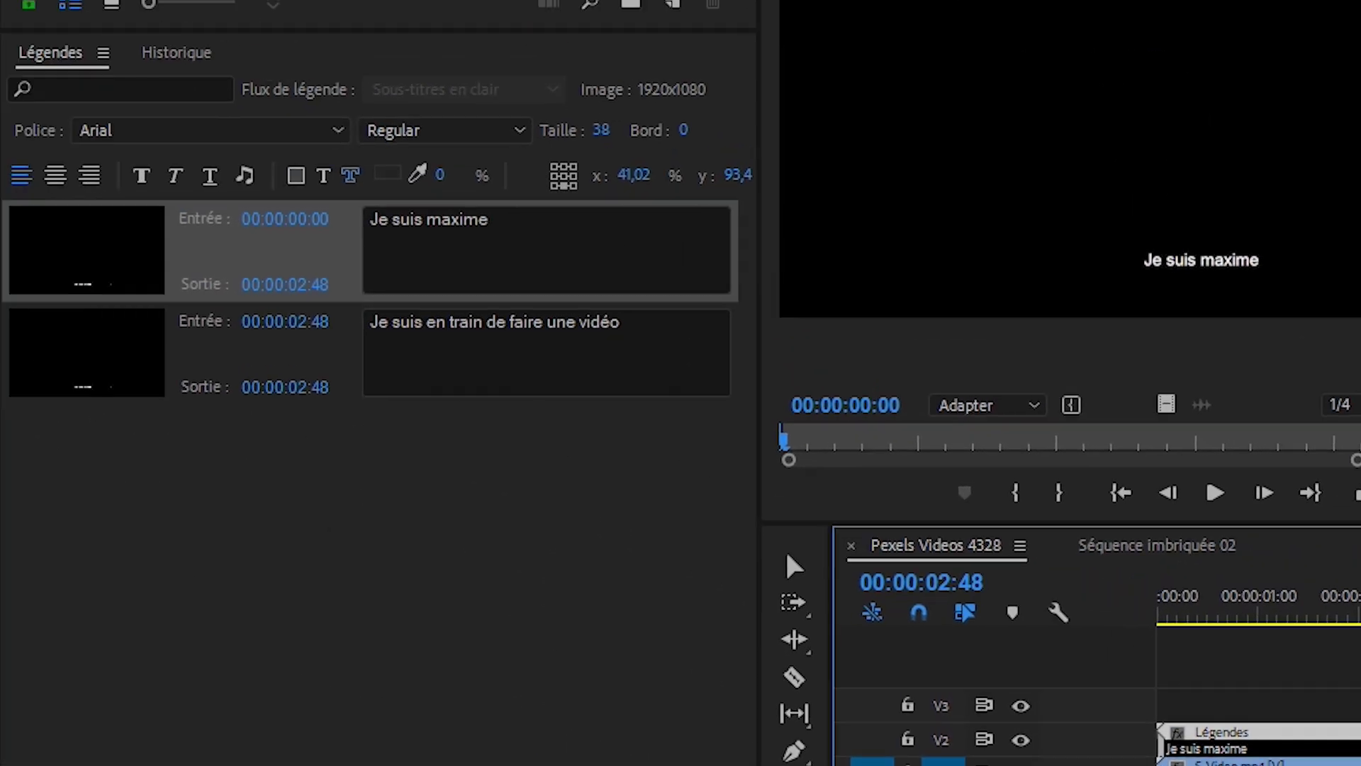
Set the second caption's in point to 00:00:03:00 and its out point to 4 seconds, and move the playhead to 00:00:04:00.
{"action": "left_click", "coordinate": [199, 273]}
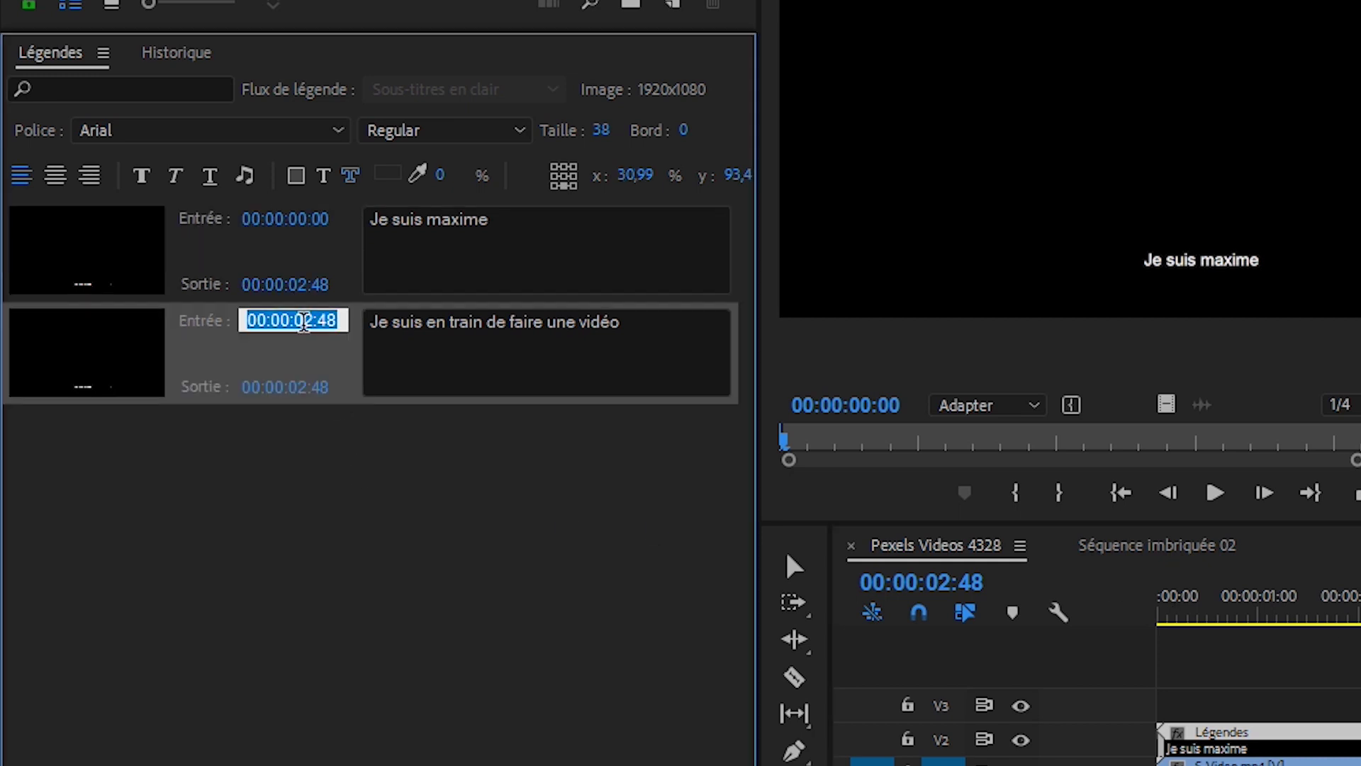
{"action": "left_click", "coordinate": [312, 321]}
{"action": "key", "text": "BackSpace"}
{"action": "type", "text": "3"}
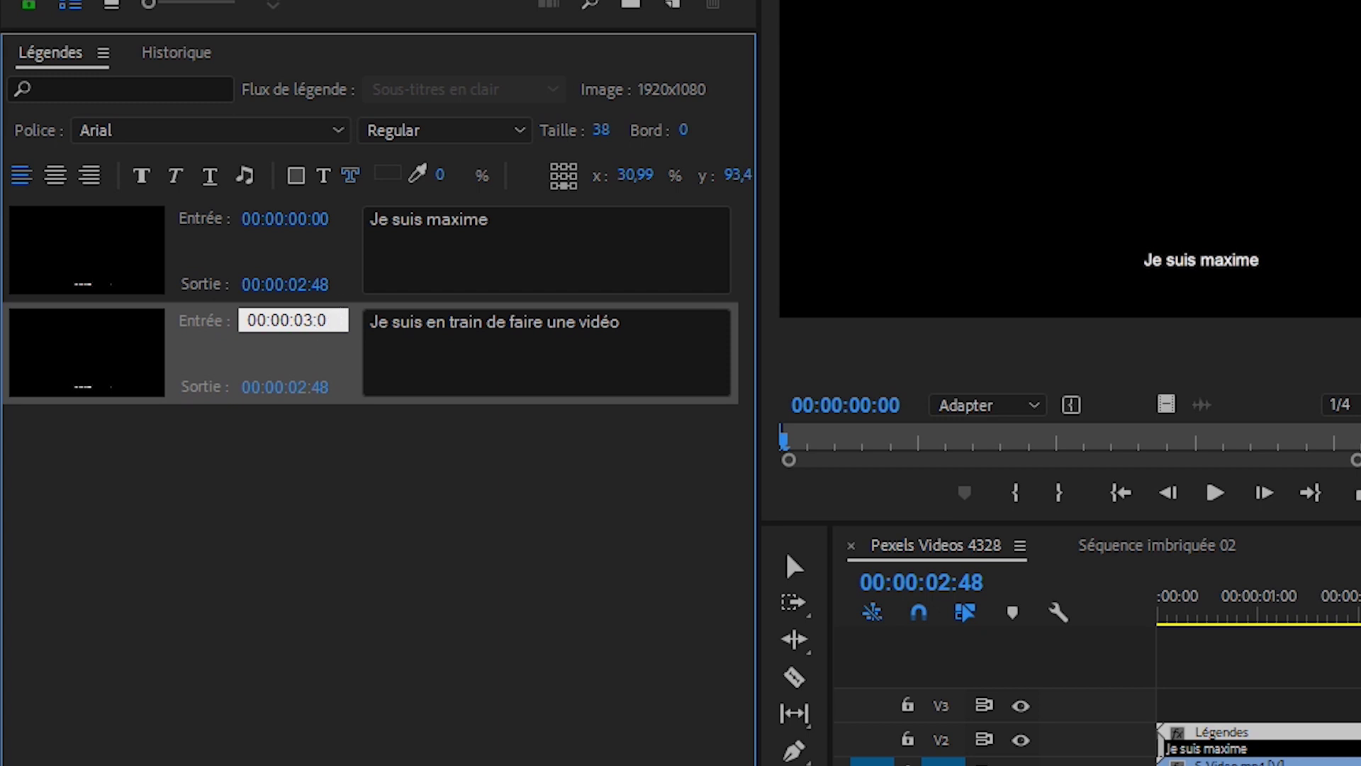
{"action": "left_click", "coordinate": [306, 385]}
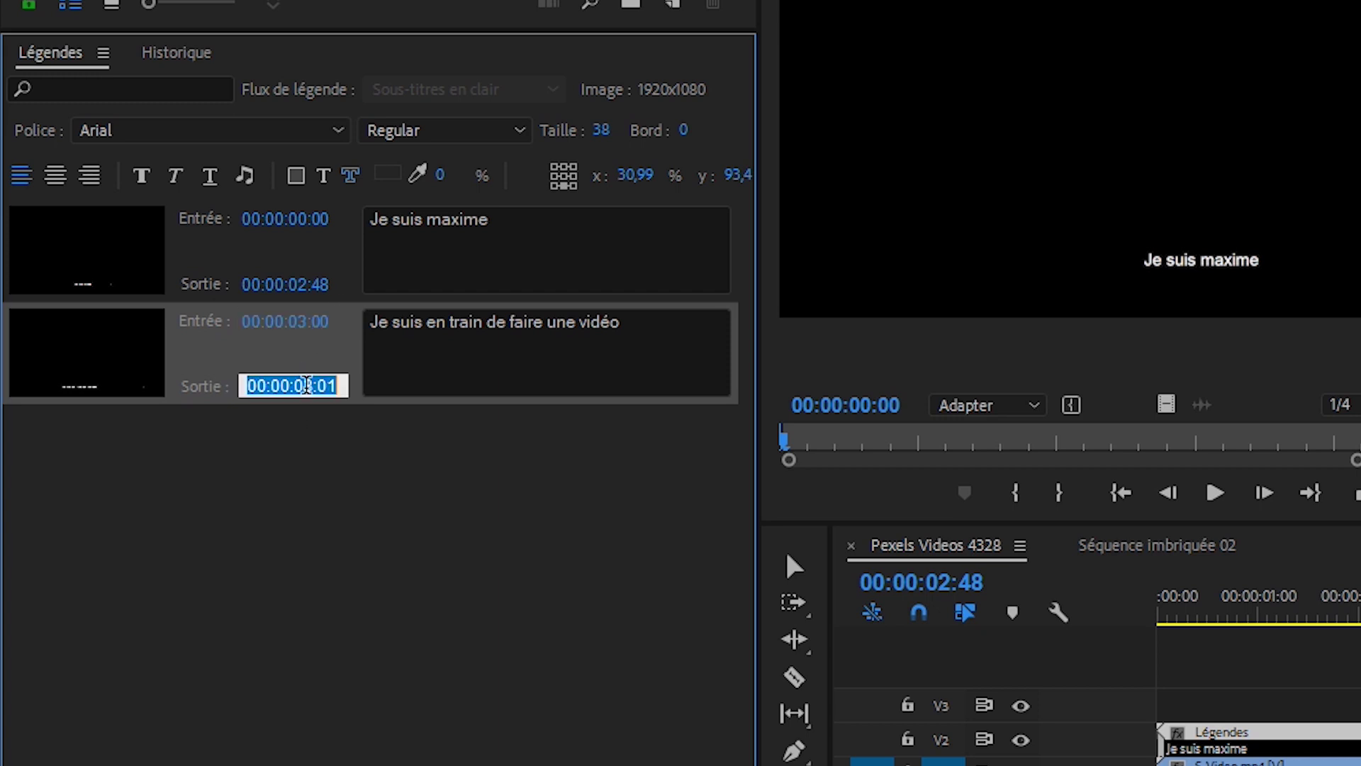
{"action": "left_click", "coordinate": [316, 385]}
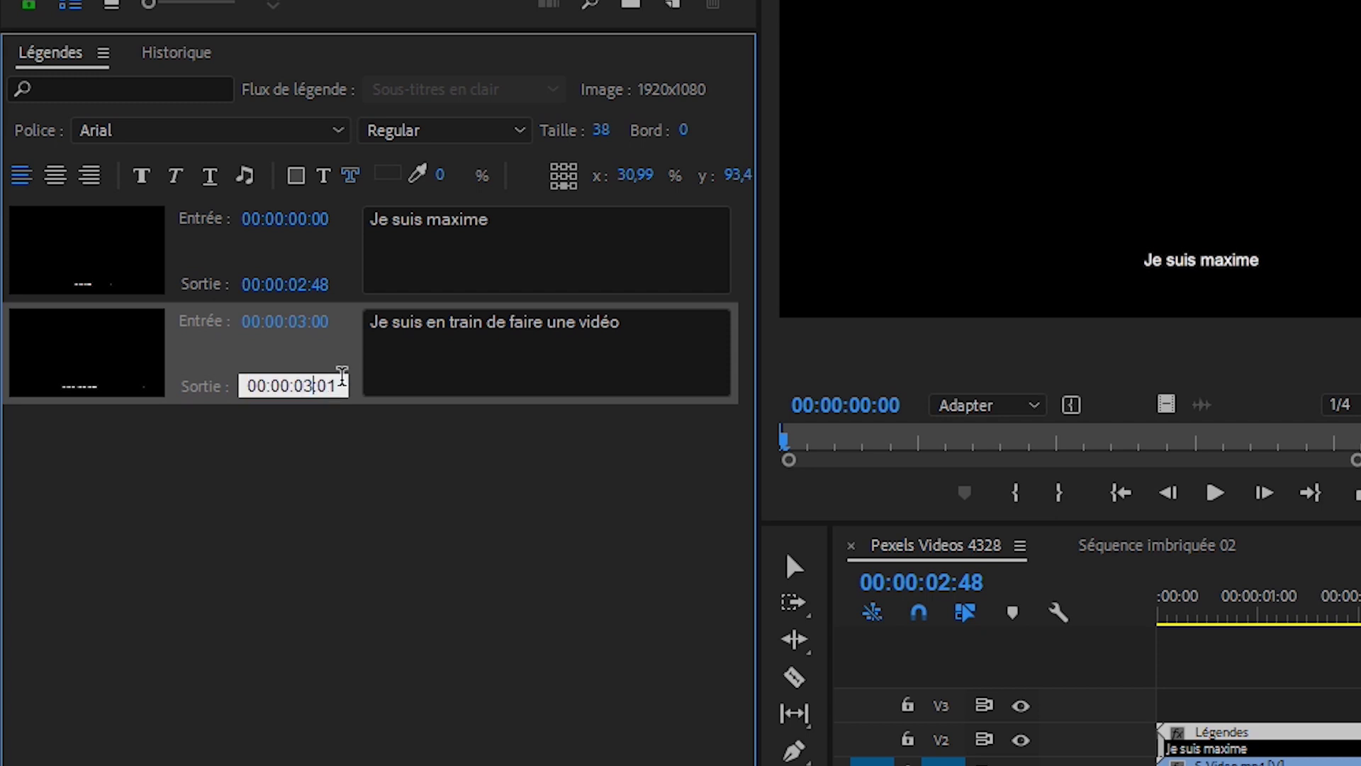
{"action": "type", "text": "4"}
{"action": "key", "text": "BackSpace"}
{"action": "type", "text": "4"}
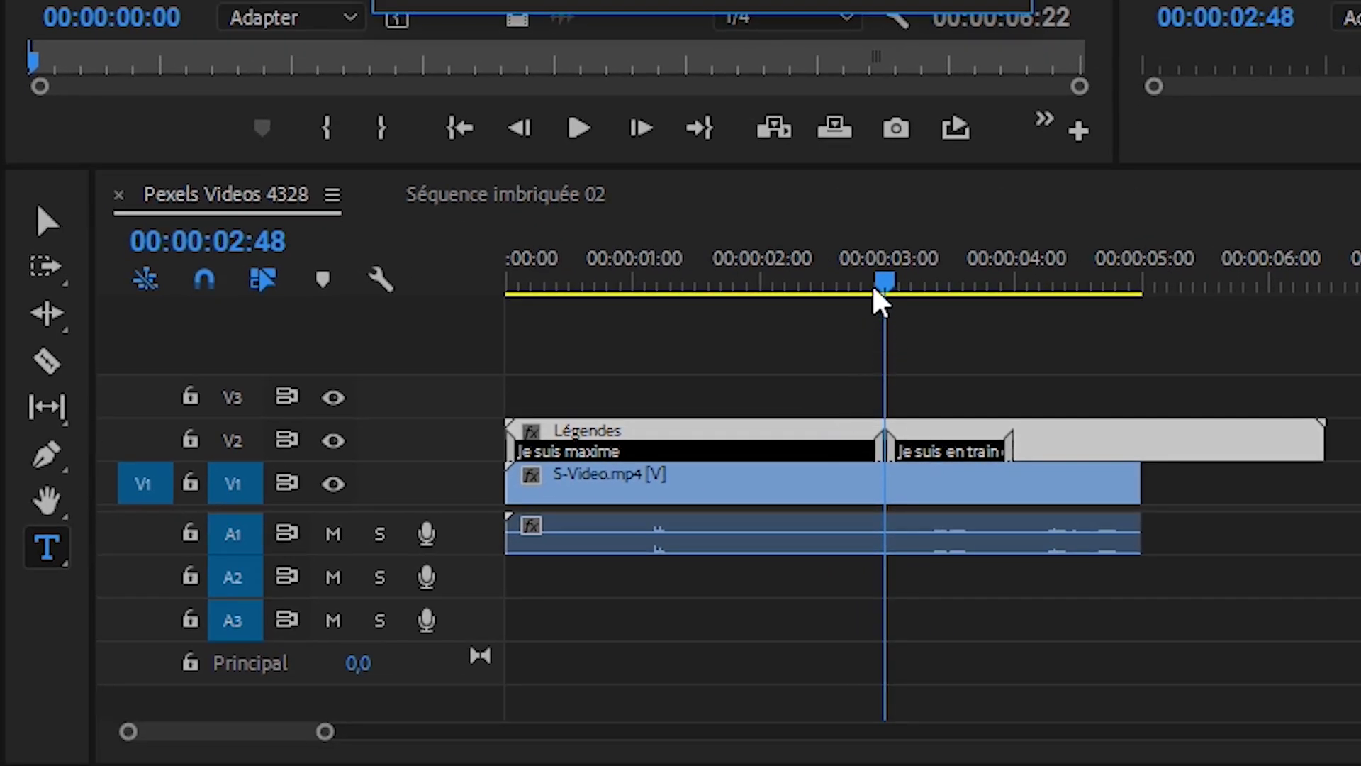
{"action": "left_click_drag", "start_coordinate": [890, 295], "coordinate": [1031, 311]}
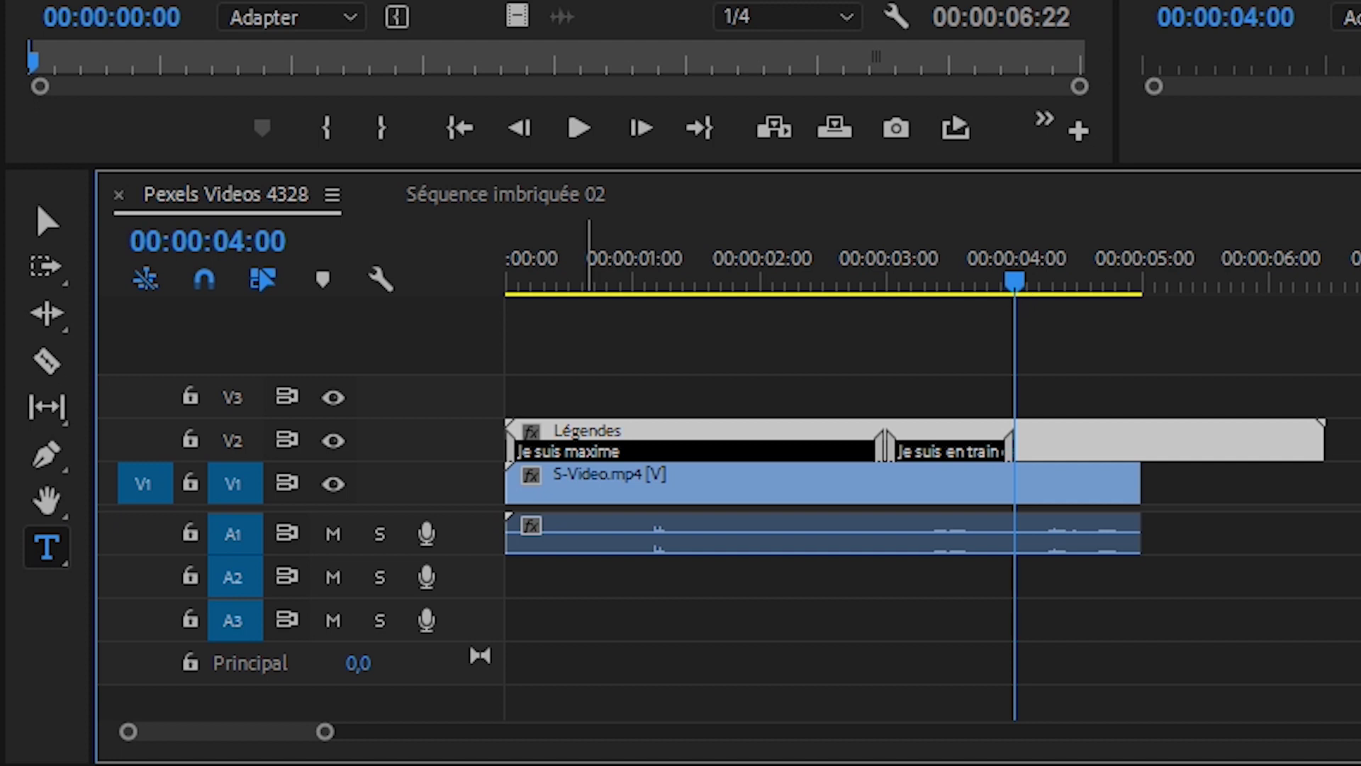
Retime the captions inside the timeline clip: end the first at about 1.6 seconds and make the second run from about 2.5 to 3.8 seconds.
{"action": "left_click_drag", "start_coordinate": [879, 451], "coordinate": [712, 451]}
{"action": "left_click_drag", "start_coordinate": [899, 454], "coordinate": [817, 451]}
{"action": "mouse_move", "coordinate": [1008, 447]}
{"action": "left_mouse_down"}
{"action": "mouse_move", "coordinate": [1103, 457]}
{"action": "mouse_move", "coordinate": [992, 451]}
{"action": "left_mouse_up"}
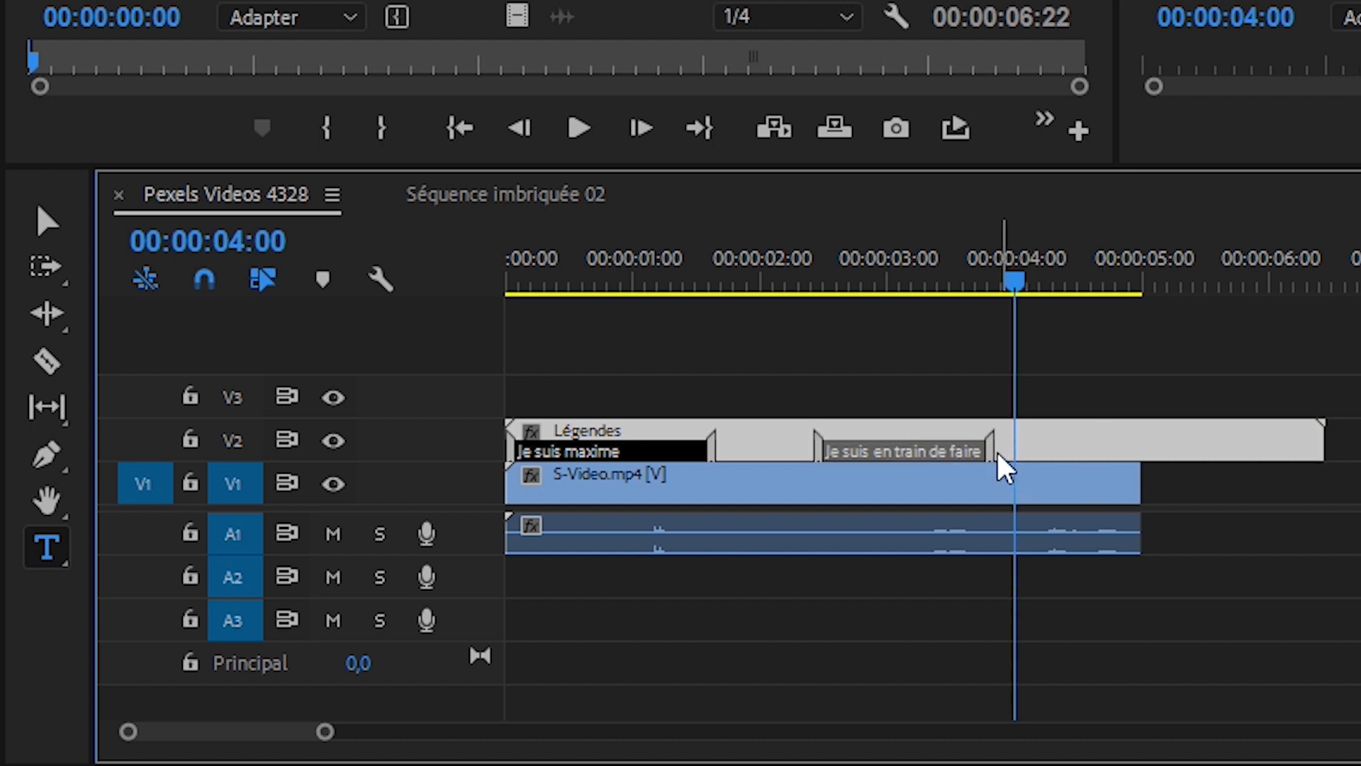
Play the sequence from near its start to review both captions over the footage.
{"action": "left_click_drag", "start_coordinate": [1033, 288], "coordinate": [556, 323]}
{"action": "key", "text": "space"}
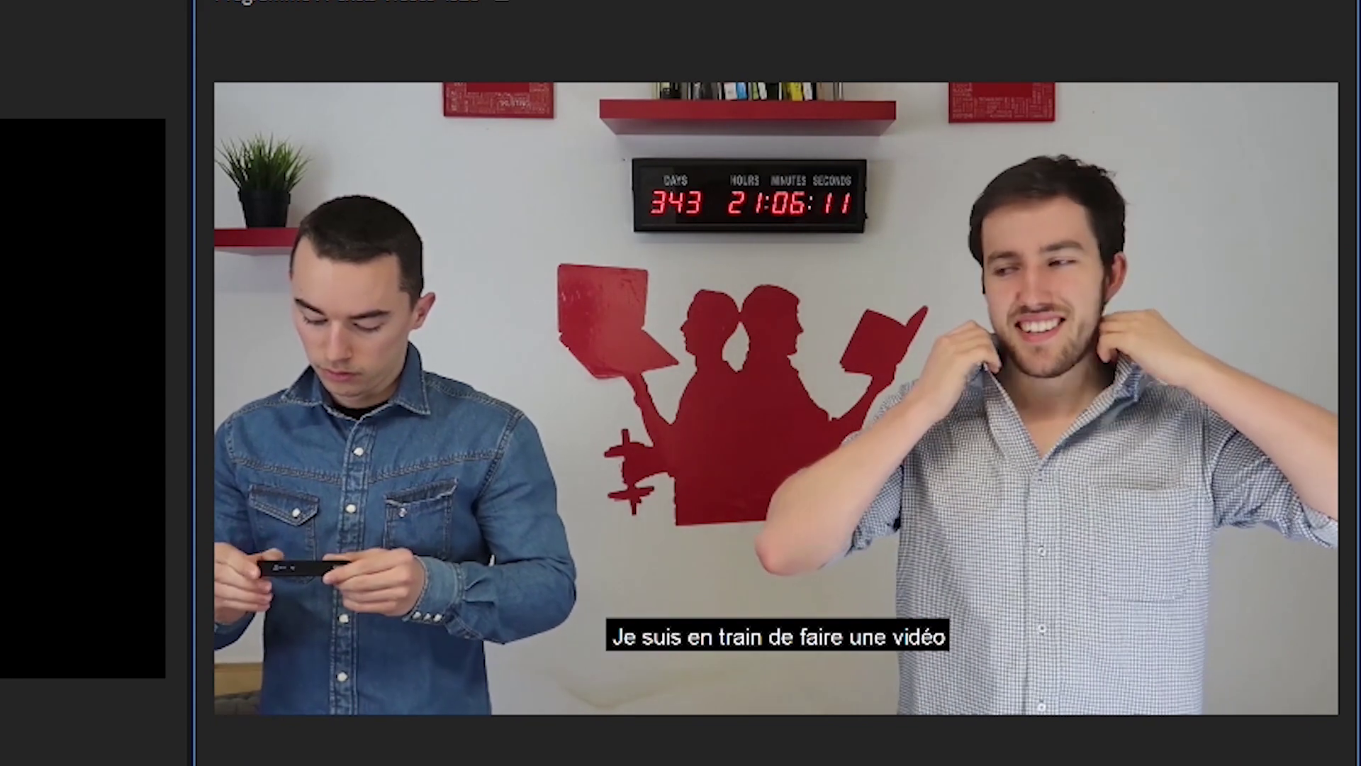
{"action": "key", "text": "space"}
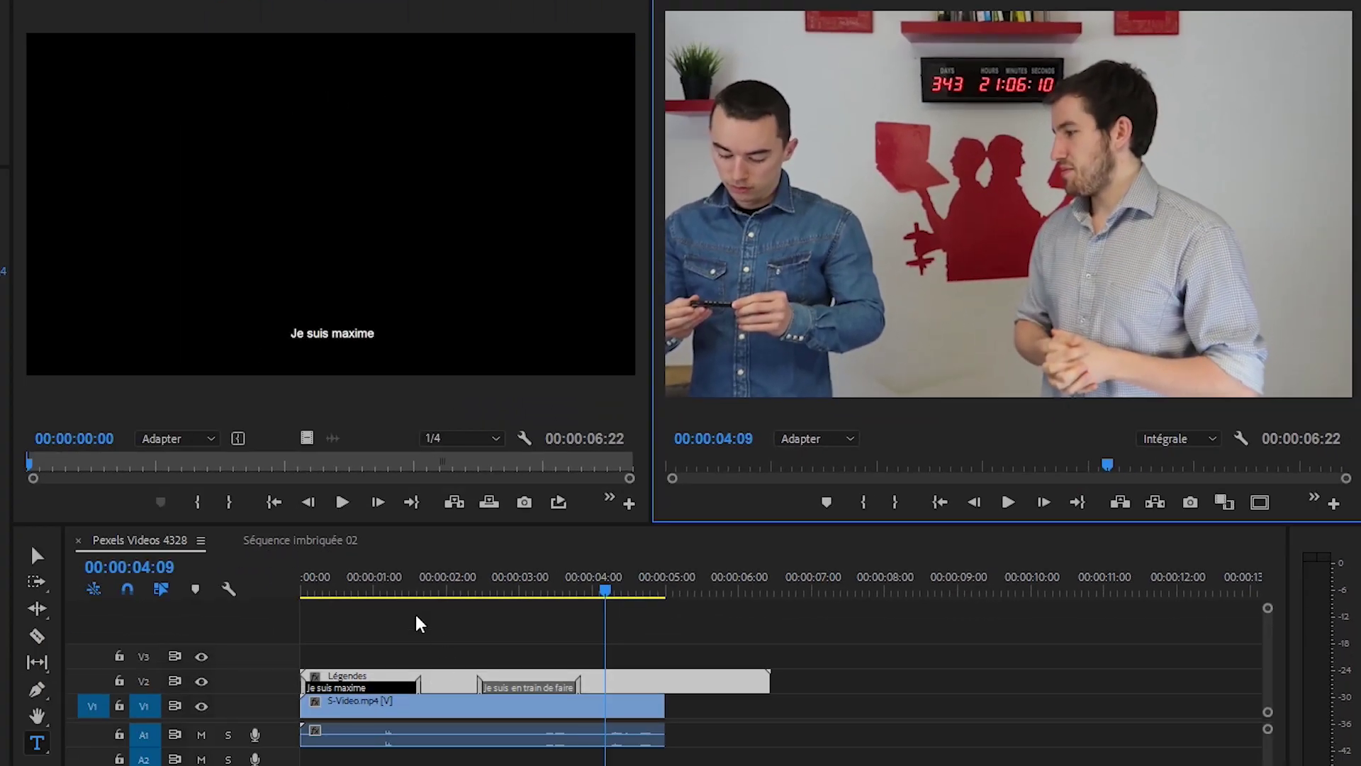
Delete the Légendes clip from V2.
{"action": "left_click_drag", "start_coordinate": [374, 633], "coordinate": [606, 692]}
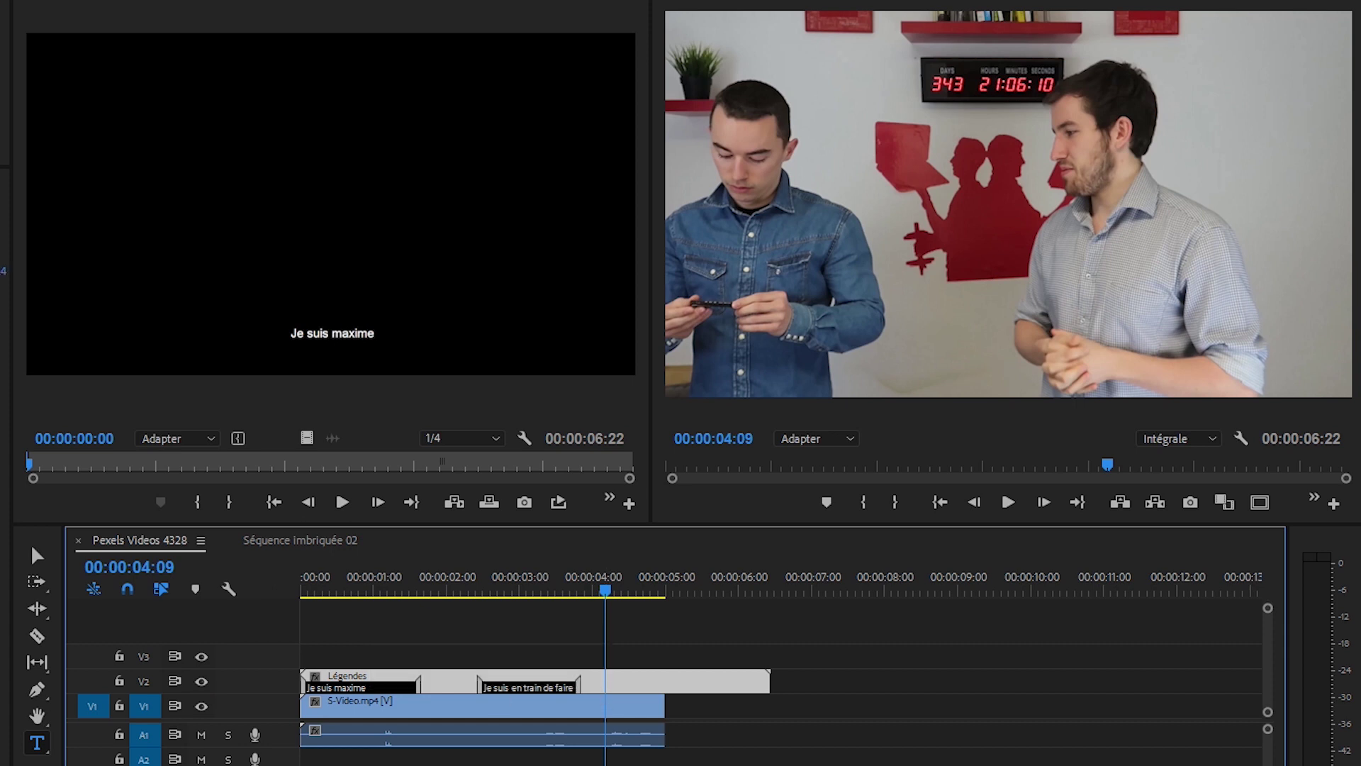
{"action": "key", "text": "Delete"}
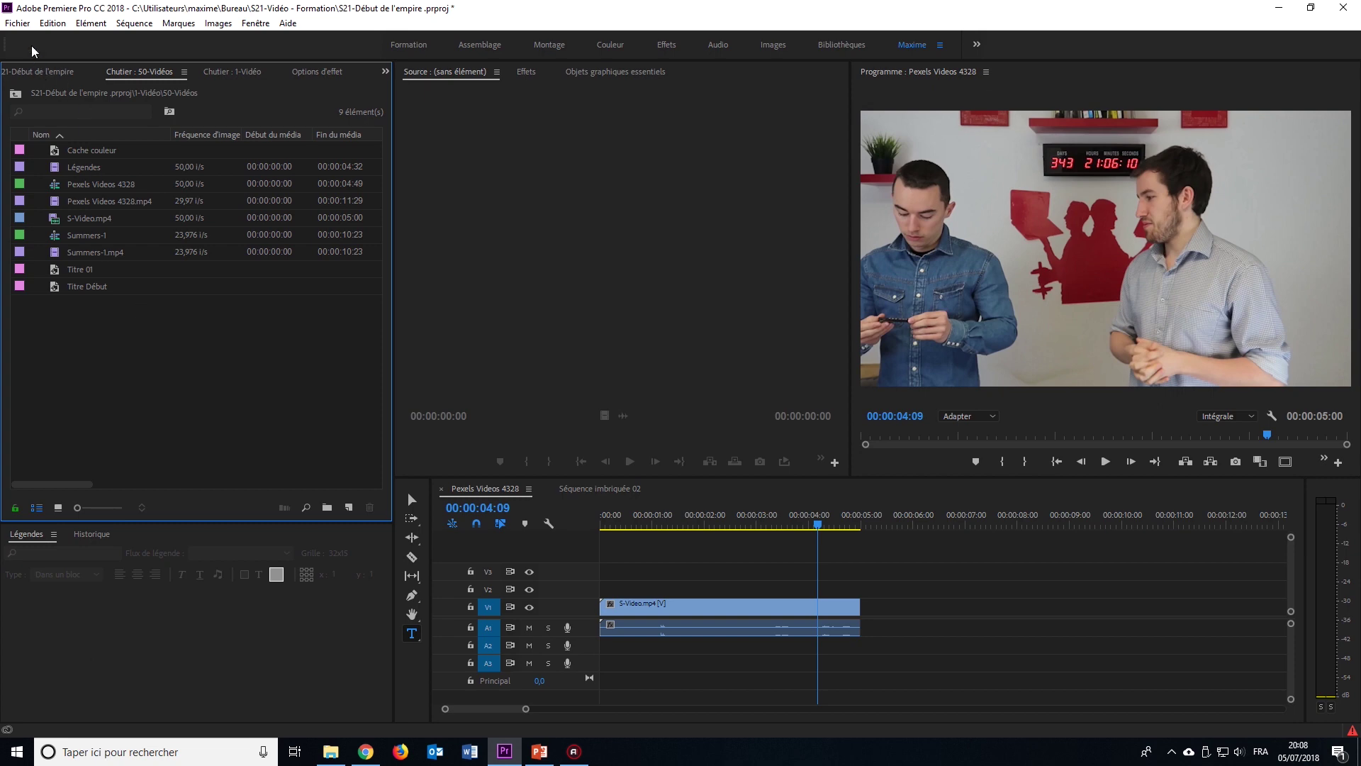
Create a new captions item using the CEA-708 standard, Service 1 stream and a 50 fps timebase.
{"action": "left_click", "coordinate": [17, 23]}
{"action": "mouse_move", "coordinate": [42, 39]}
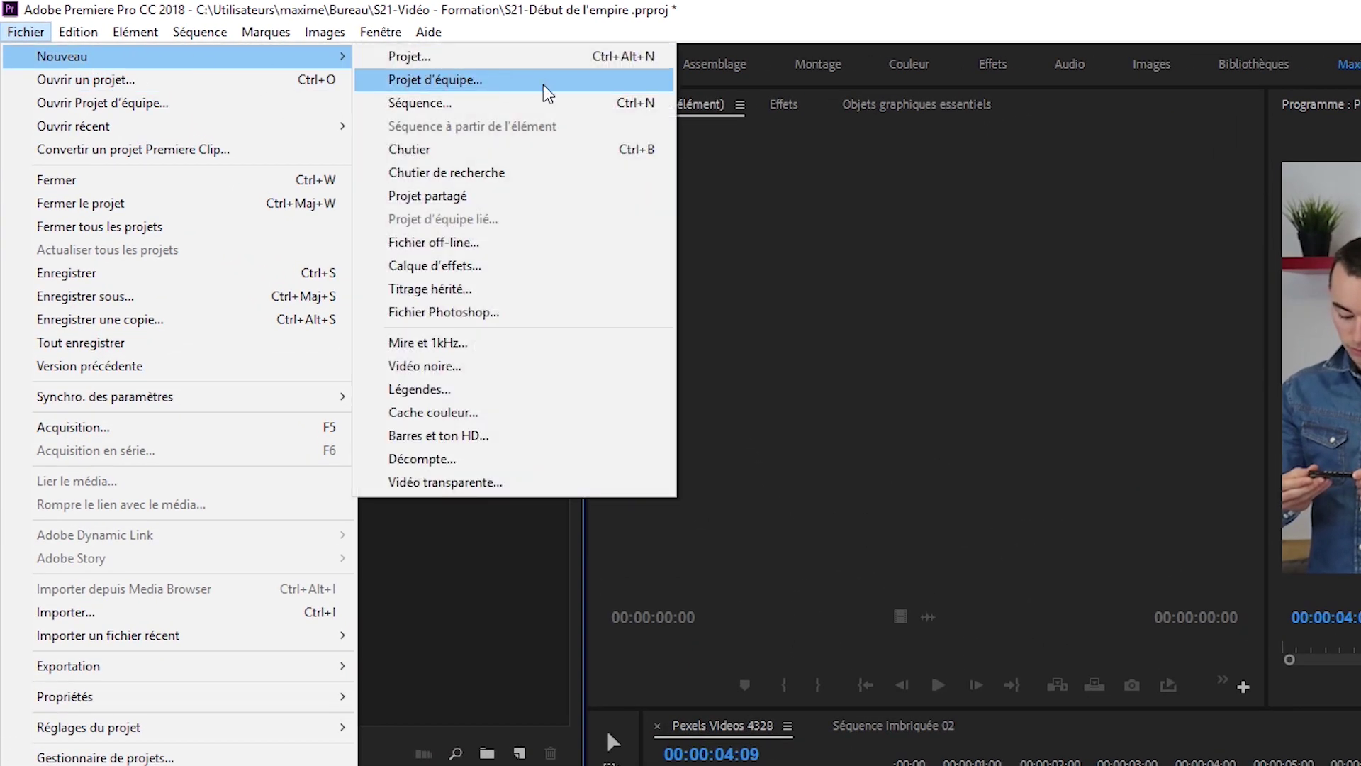
{"action": "left_click", "coordinate": [504, 389]}
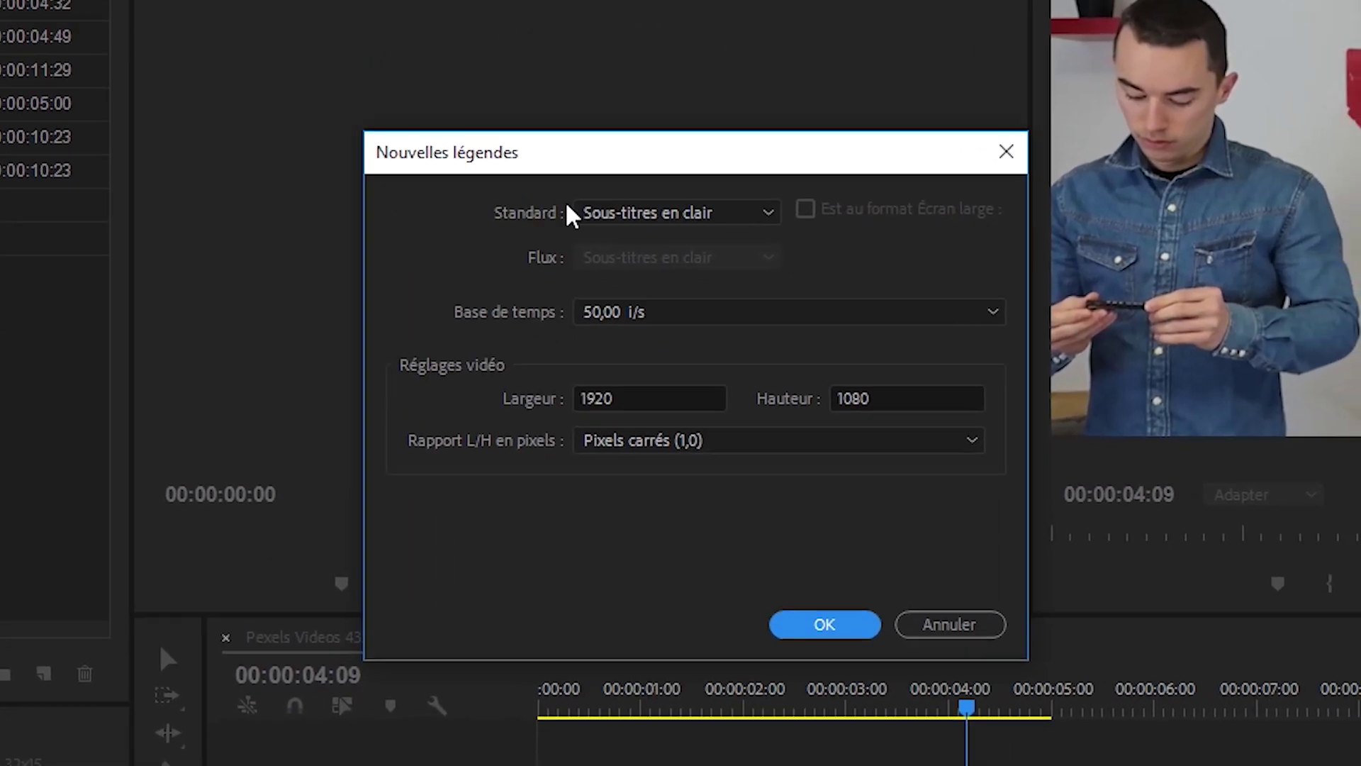
{"action": "left_click", "coordinate": [641, 213]}
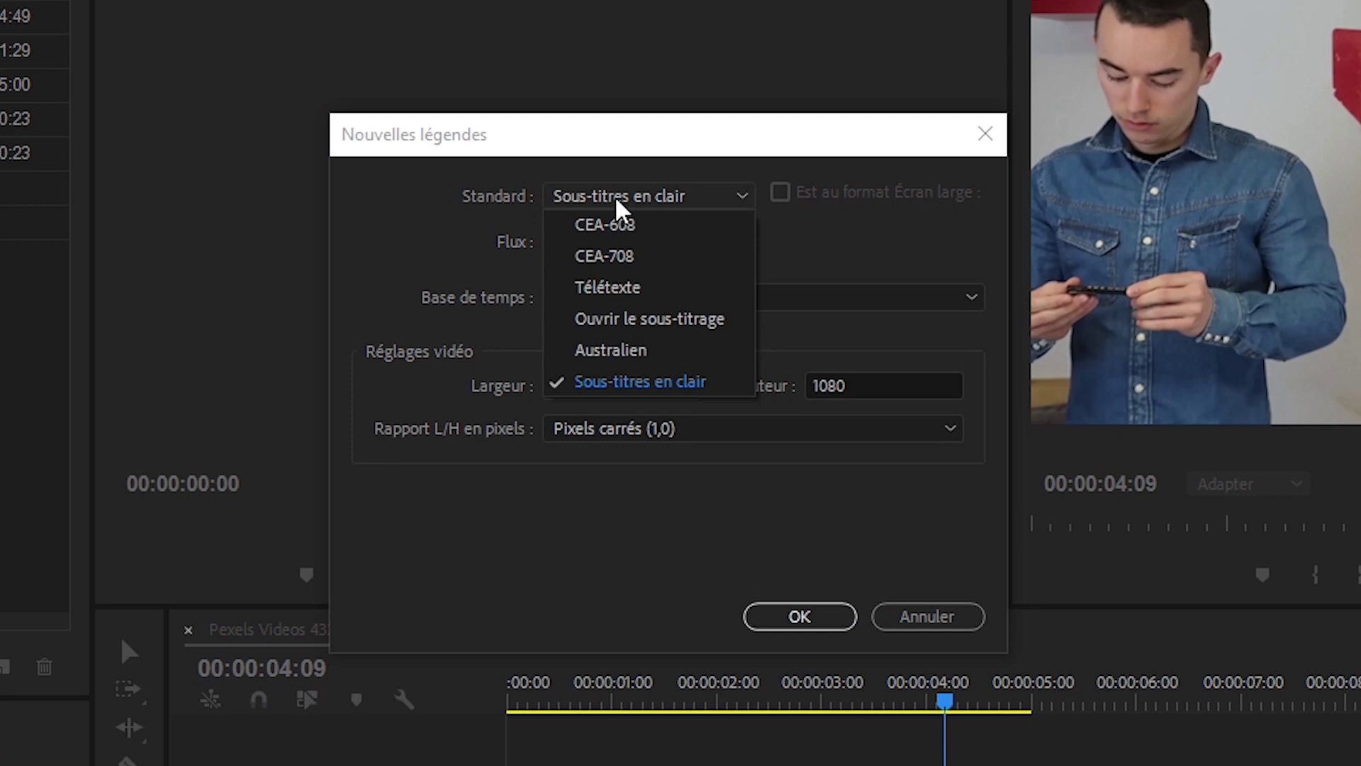
{"action": "left_click", "coordinate": [682, 265]}
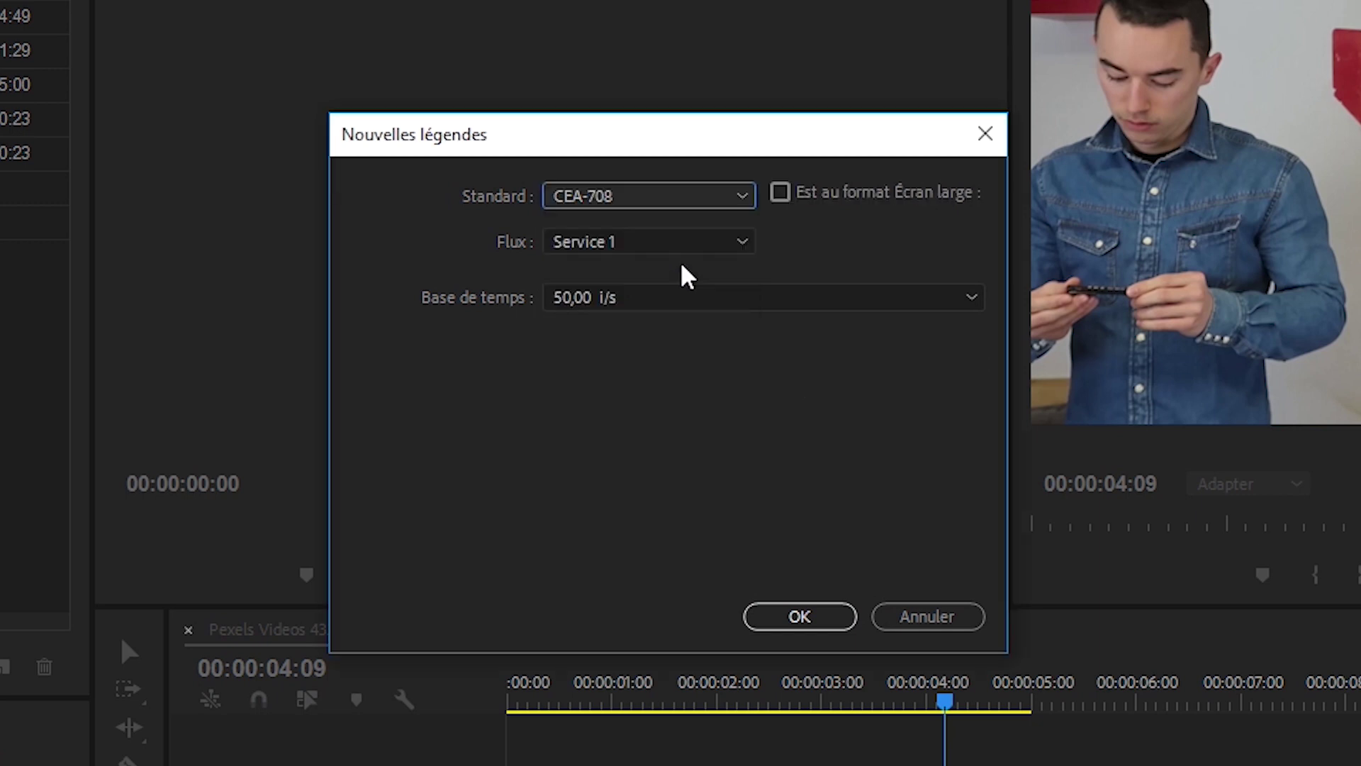
{"action": "left_click", "coordinate": [802, 621]}
Place the CEA-708 Service 1 captions on V2 at the sequence start and move the playhead to 00:00:01:13.
{"action": "left_click_drag", "start_coordinate": [95, 160], "coordinate": [600, 593]}
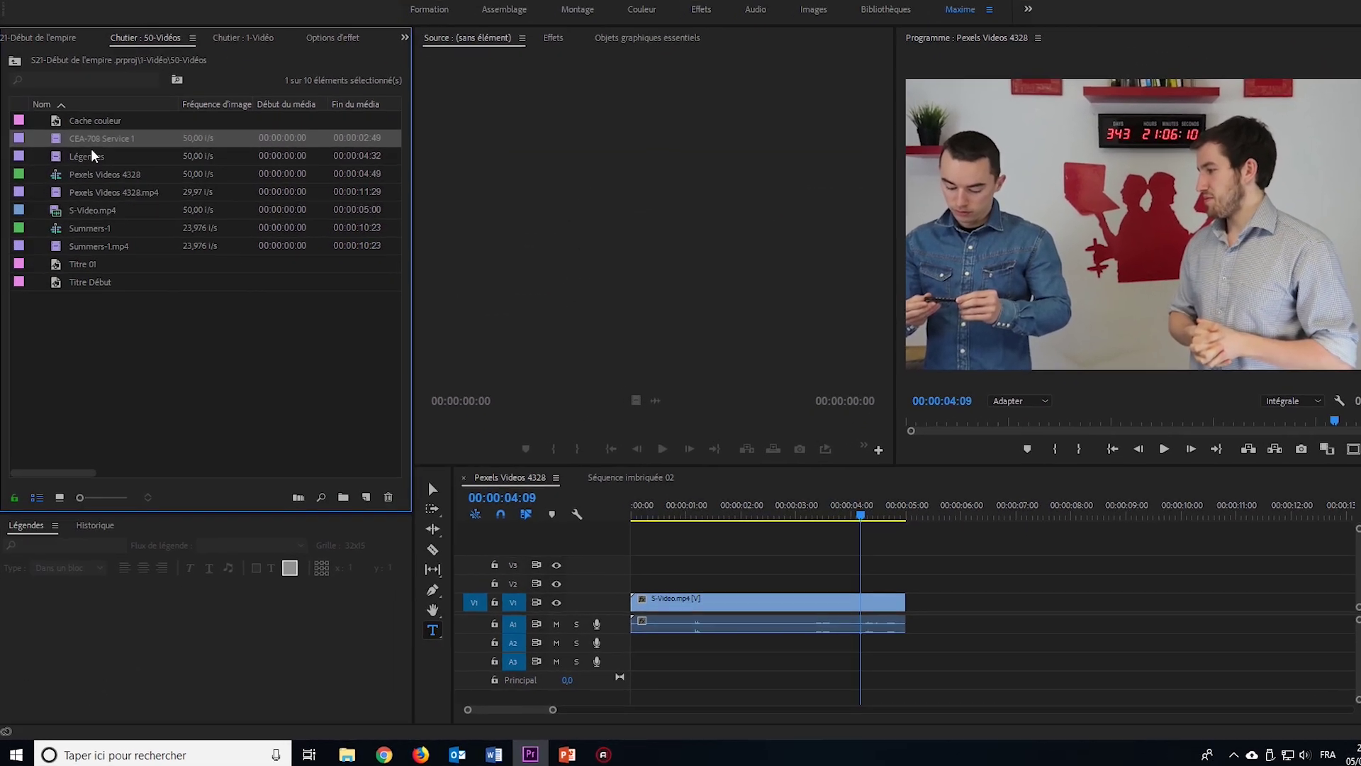
{"action": "left_click_drag", "start_coordinate": [701, 579], "coordinate": [700, 578]}
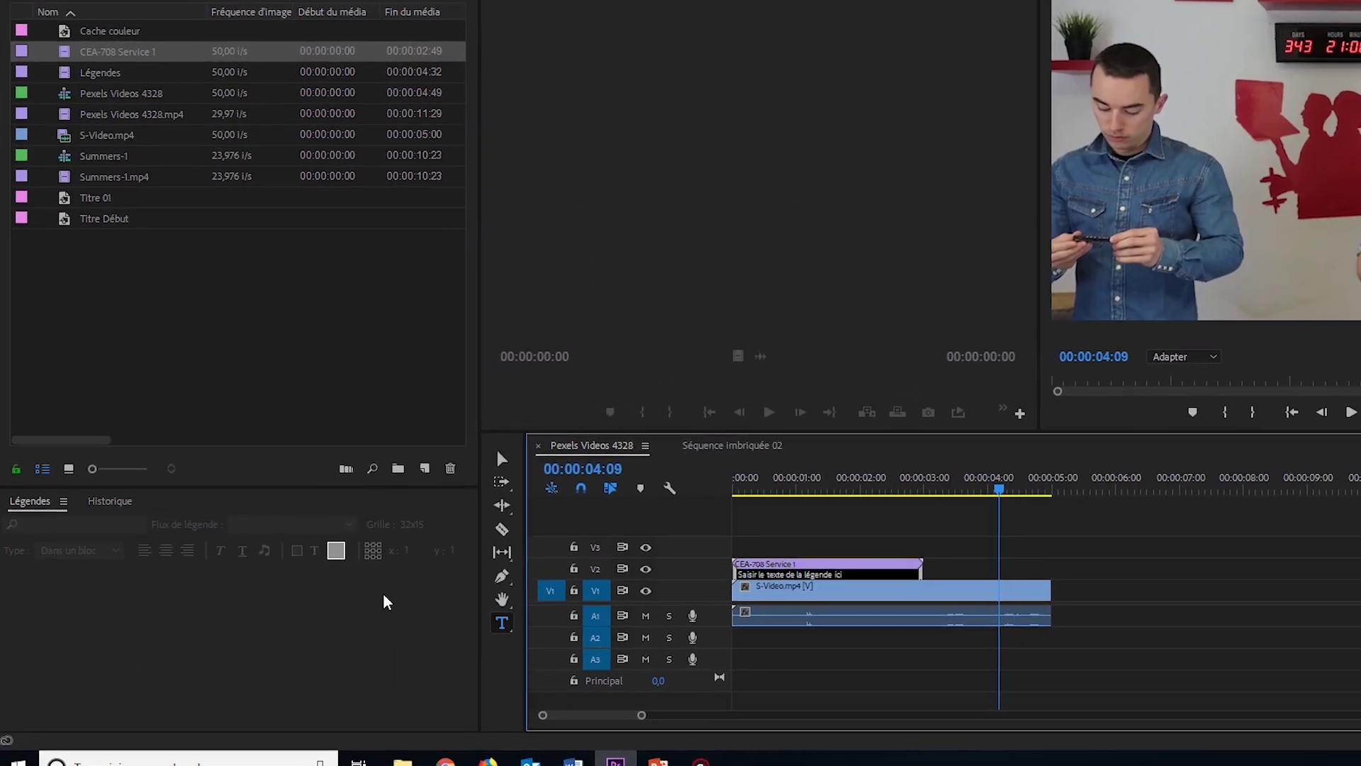
{"action": "left_click_drag", "start_coordinate": [1103, 472], "coordinate": [899, 509]}
Select the CEA-708 clip on V2 and clear its placeholder caption text.
{"action": "left_click", "coordinate": [872, 552]}
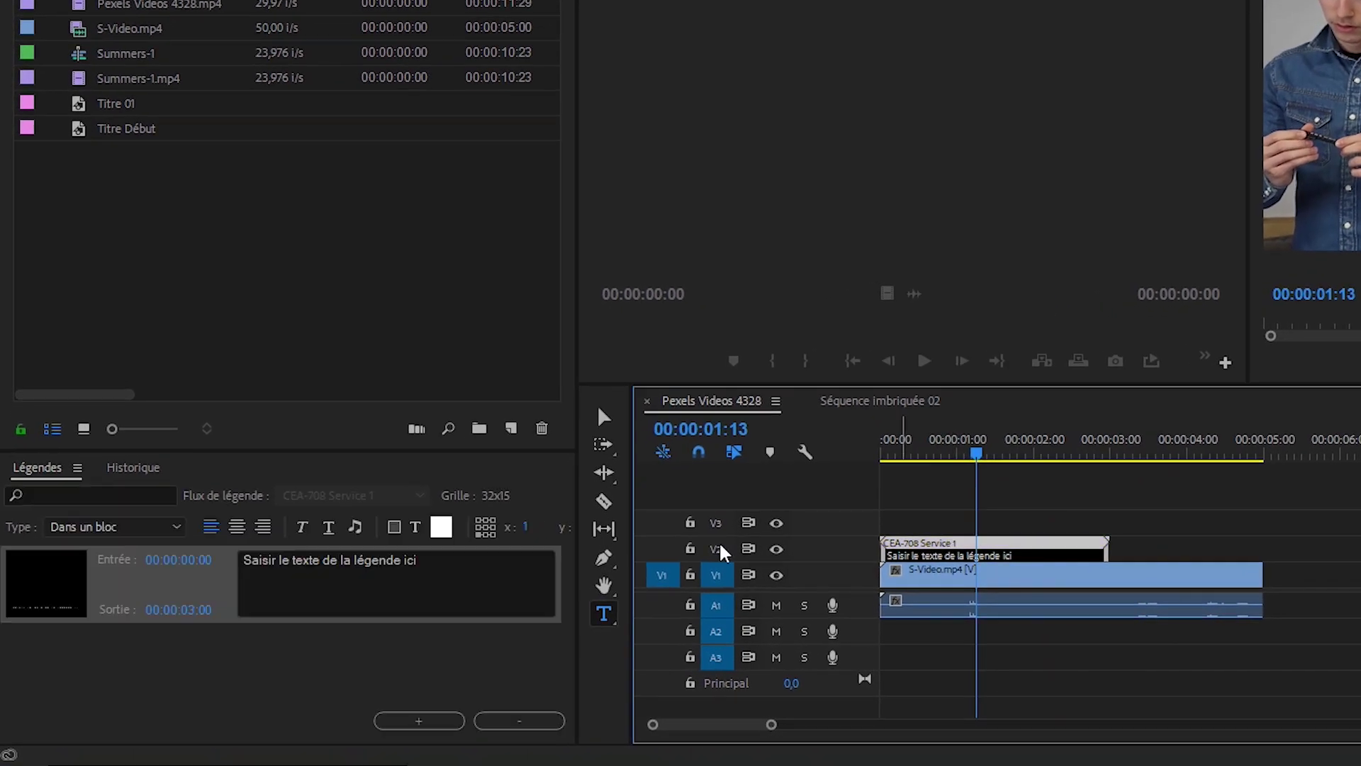
{"action": "left_click_drag", "start_coordinate": [422, 567], "coordinate": [196, 570]}
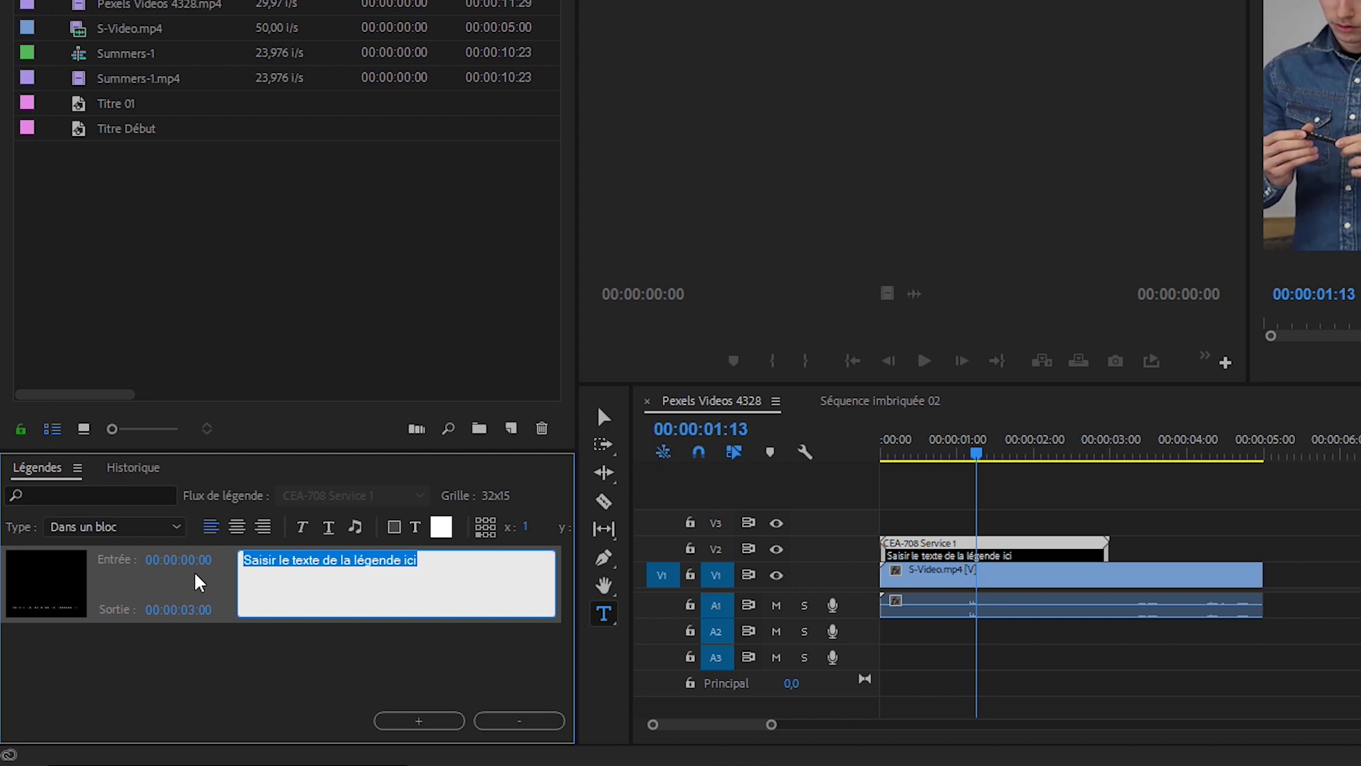
{"action": "key", "text": "BackSpace"}
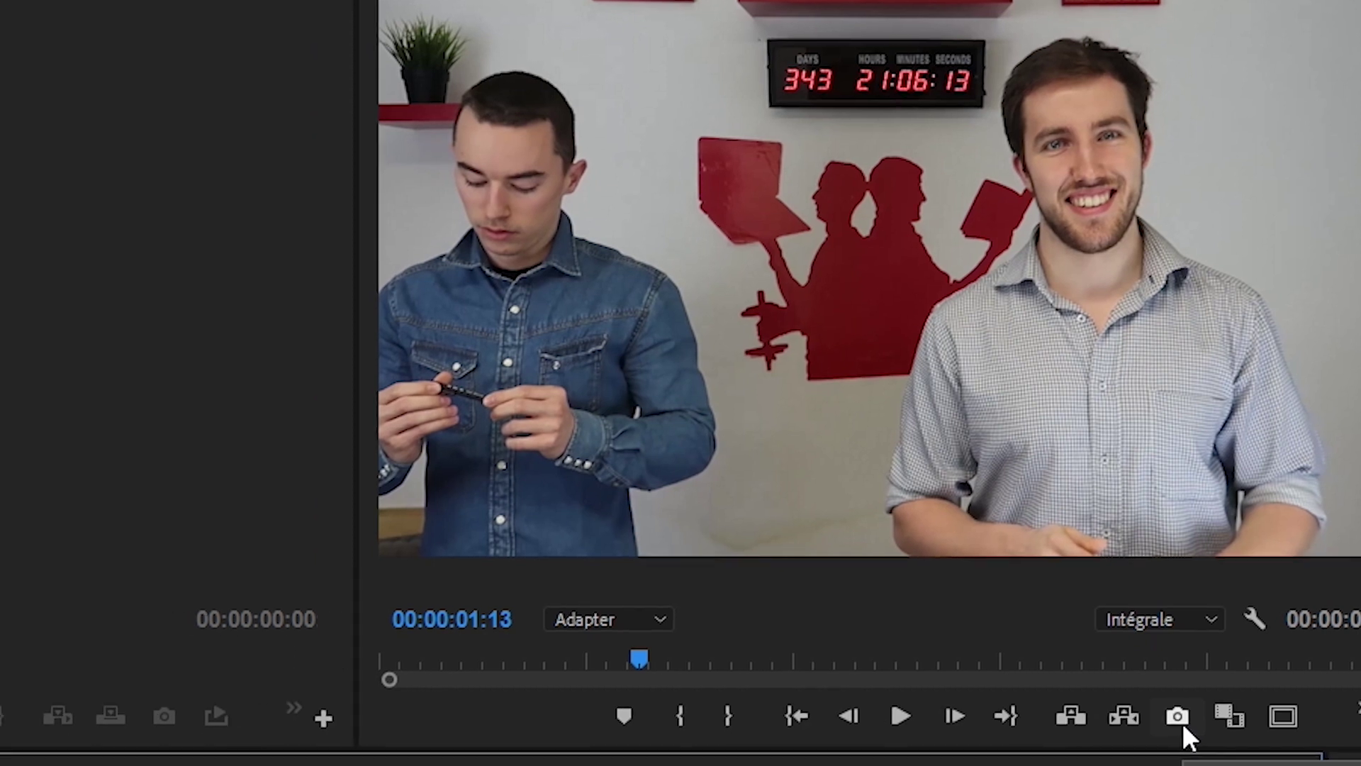
Export the frame at 00:00:01:13 as a BMP to S21-Vidéo - Formation\0-Dossier d'import\30-Images and import it into the project.
{"action": "left_click", "coordinate": [1093, 728]}
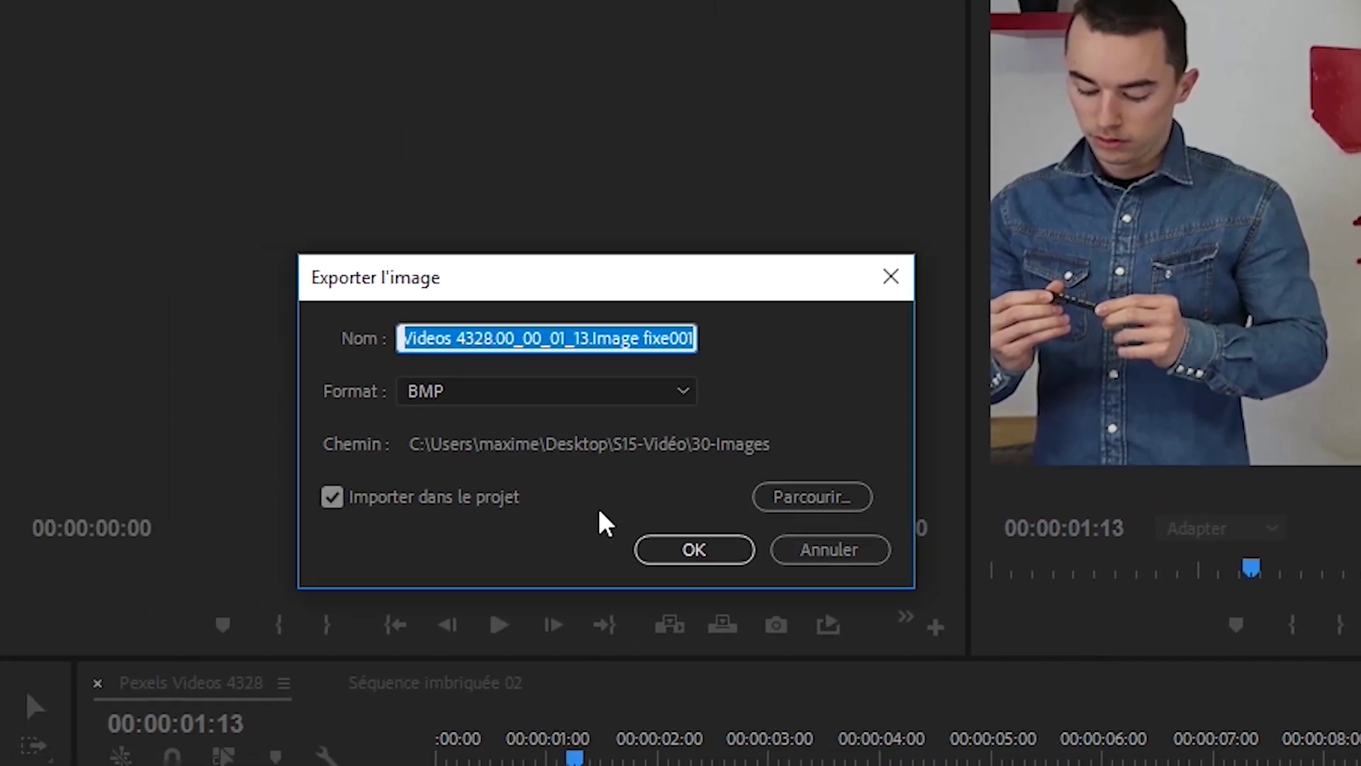
{"action": "left_click", "coordinate": [728, 556]}
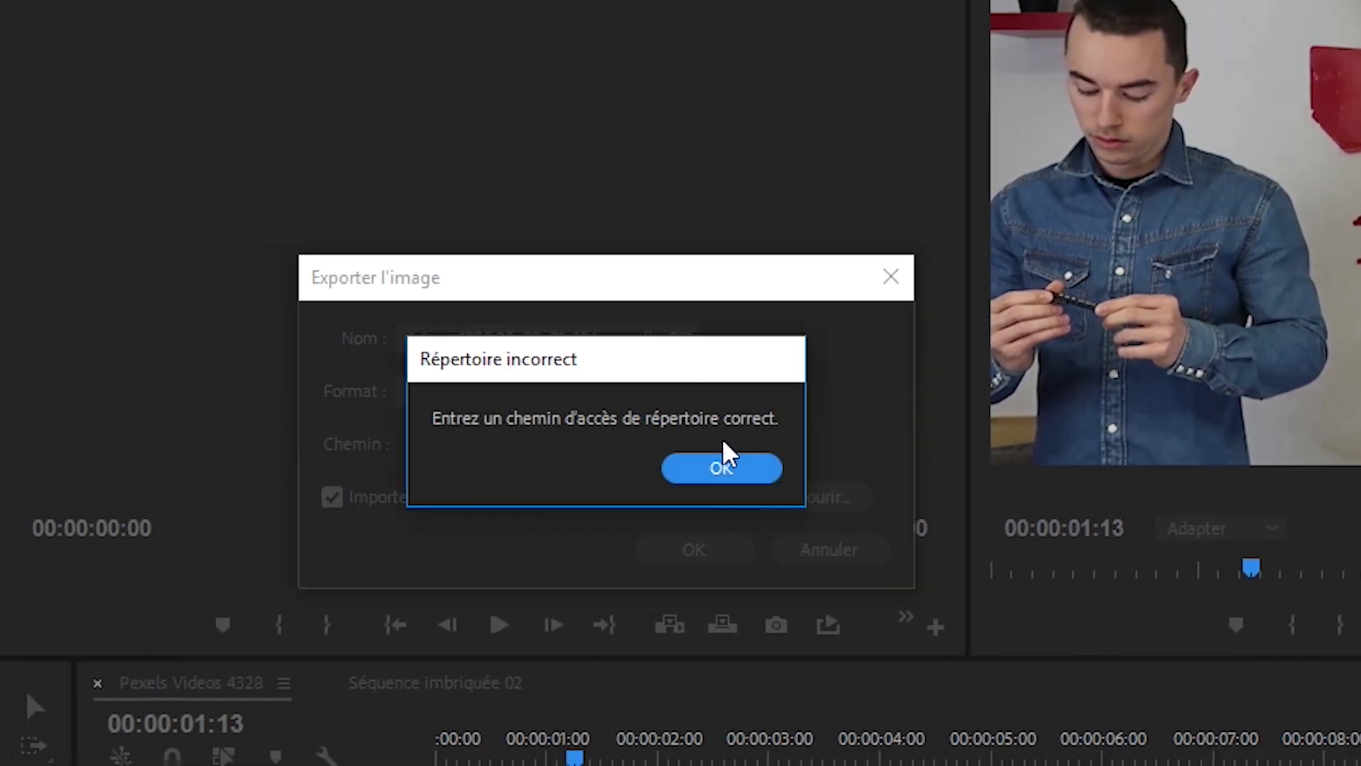
{"action": "left_click", "coordinate": [723, 468]}
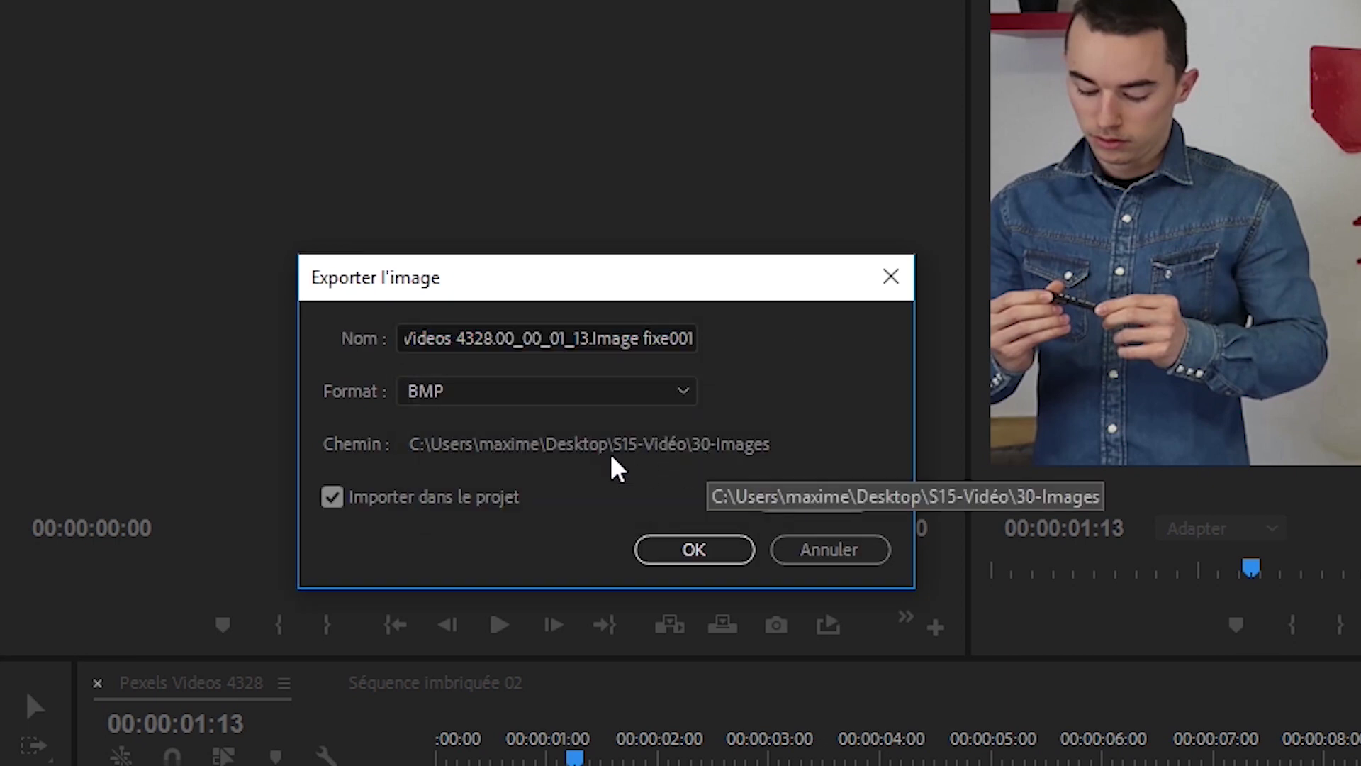
{"action": "left_click", "coordinate": [786, 498]}
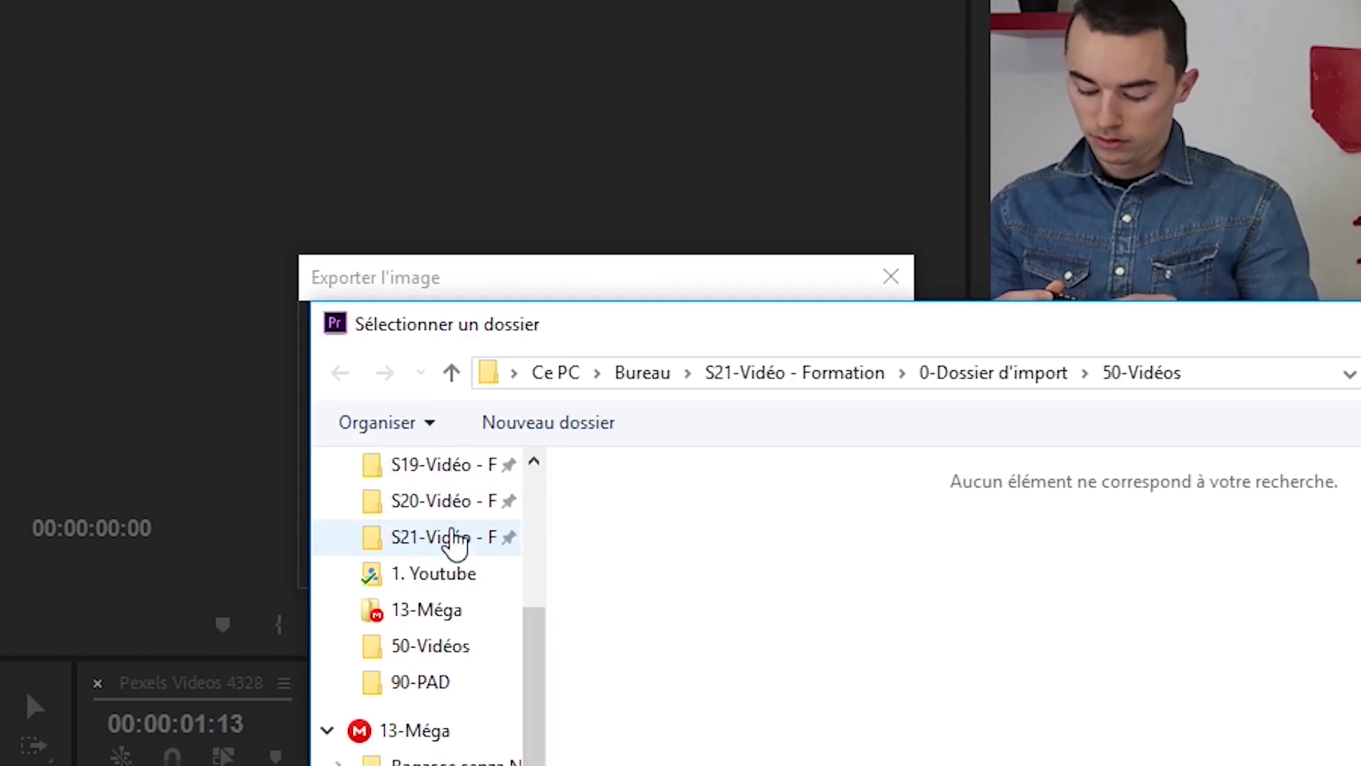
{"action": "left_click", "coordinate": [447, 537]}
{"action": "double_click", "coordinate": [694, 512]}
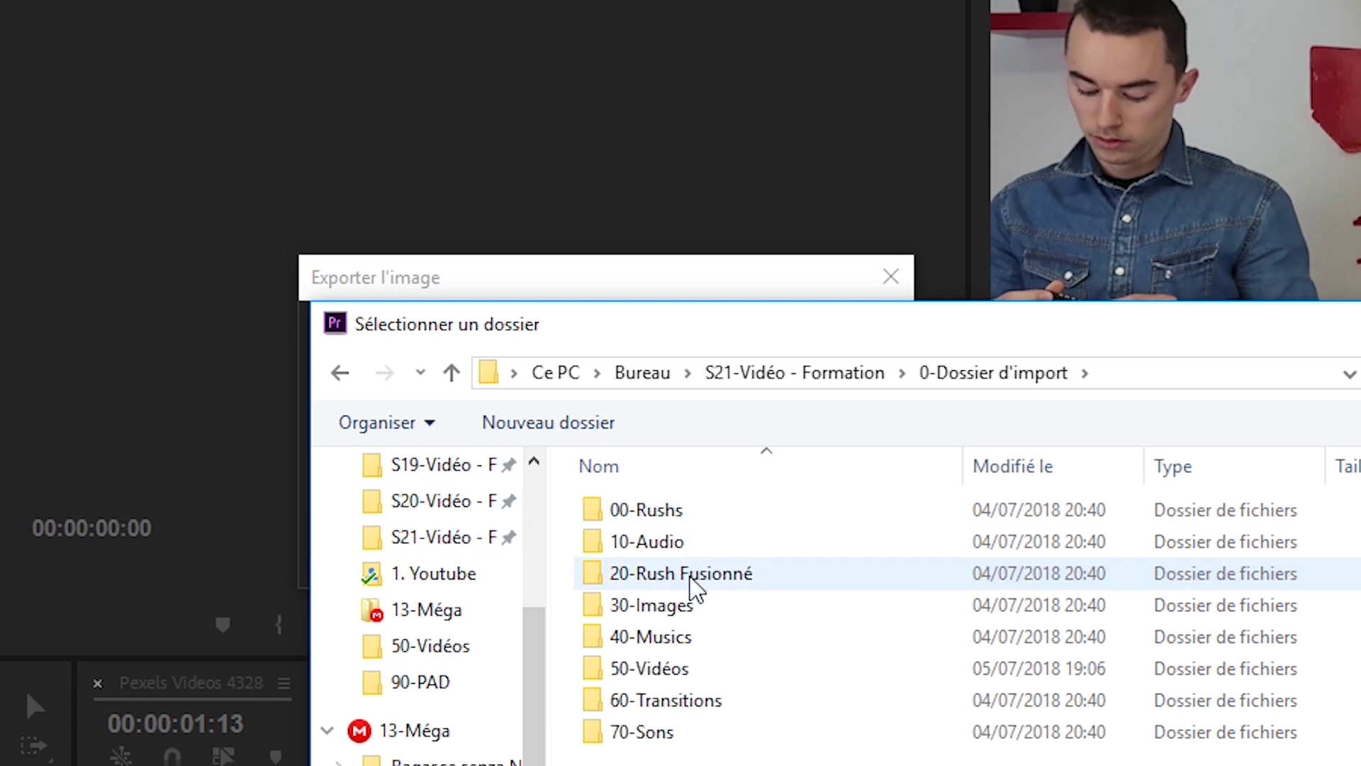
{"action": "double_click", "coordinate": [687, 606]}
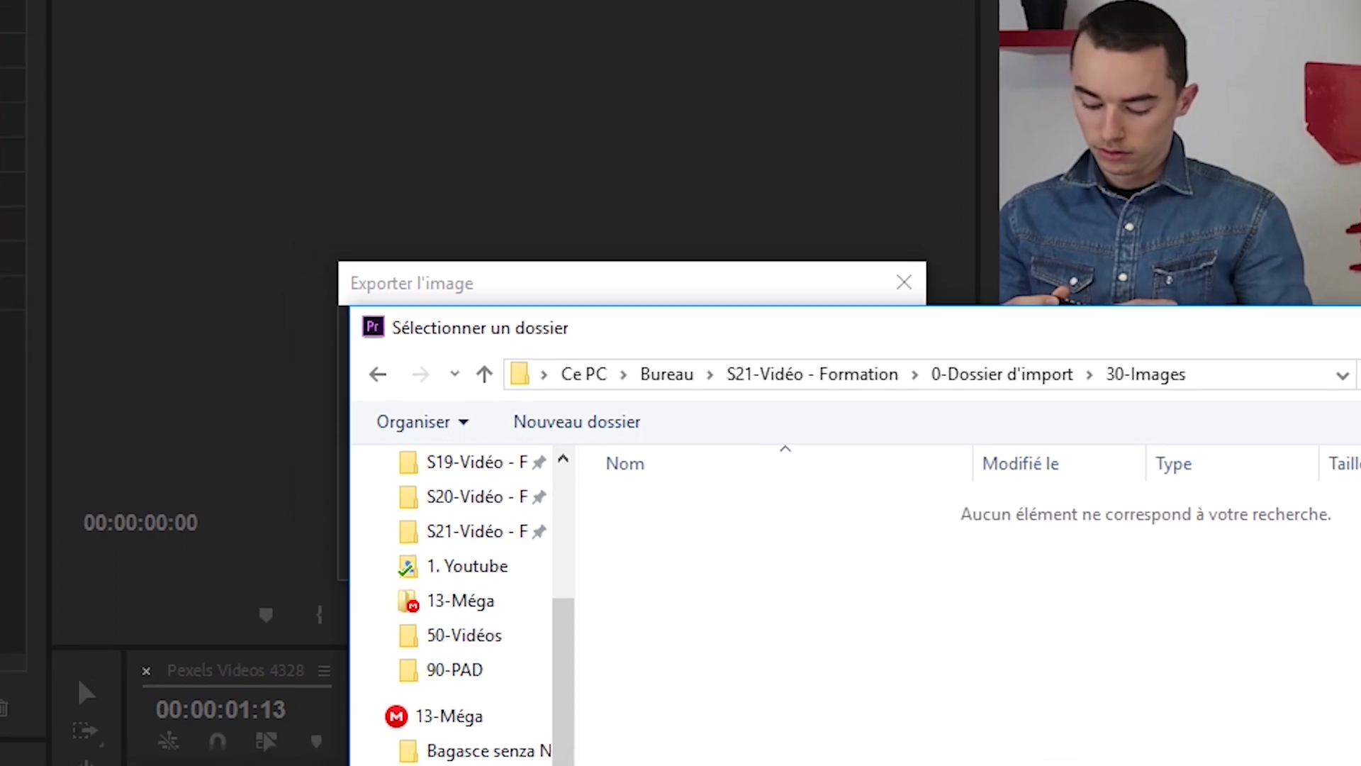
{"action": "left_click", "coordinate": [1358, 762]}
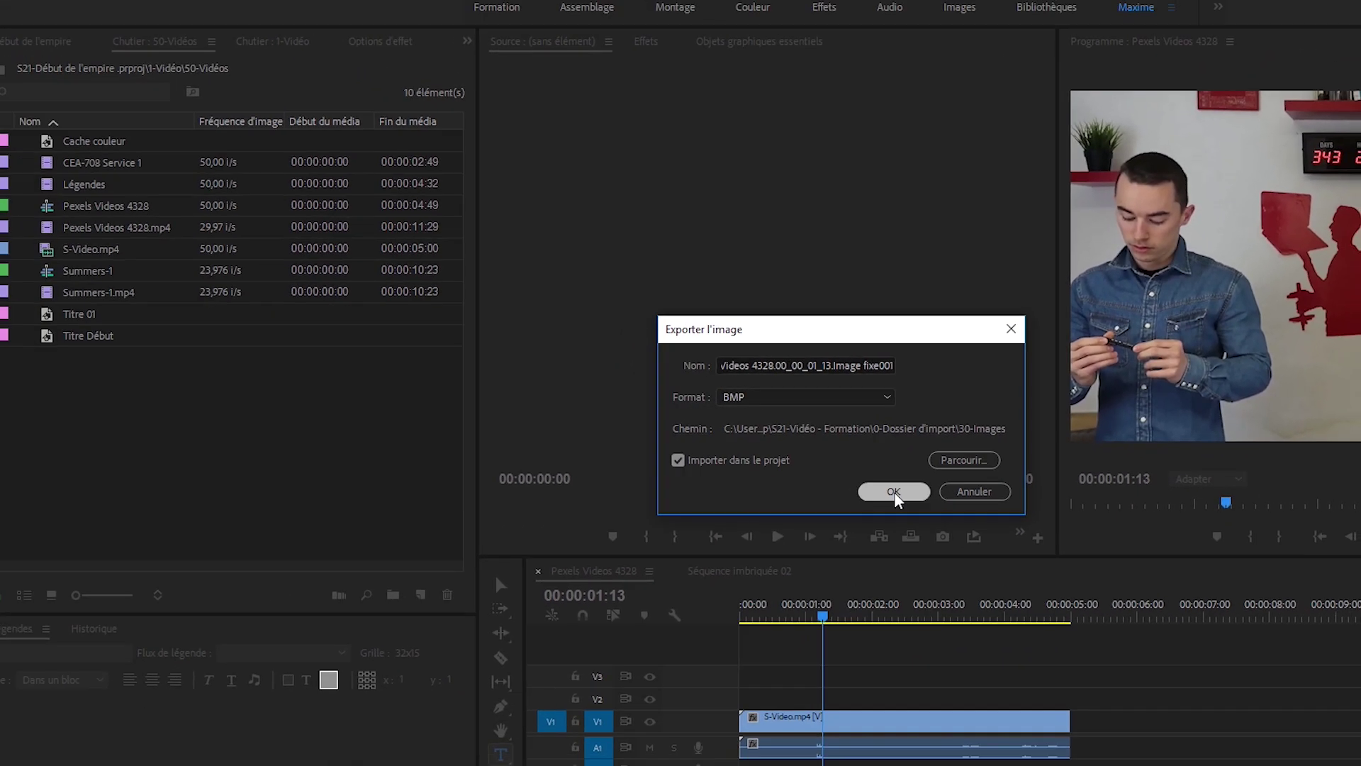
{"action": "left_click", "coordinate": [893, 492]}
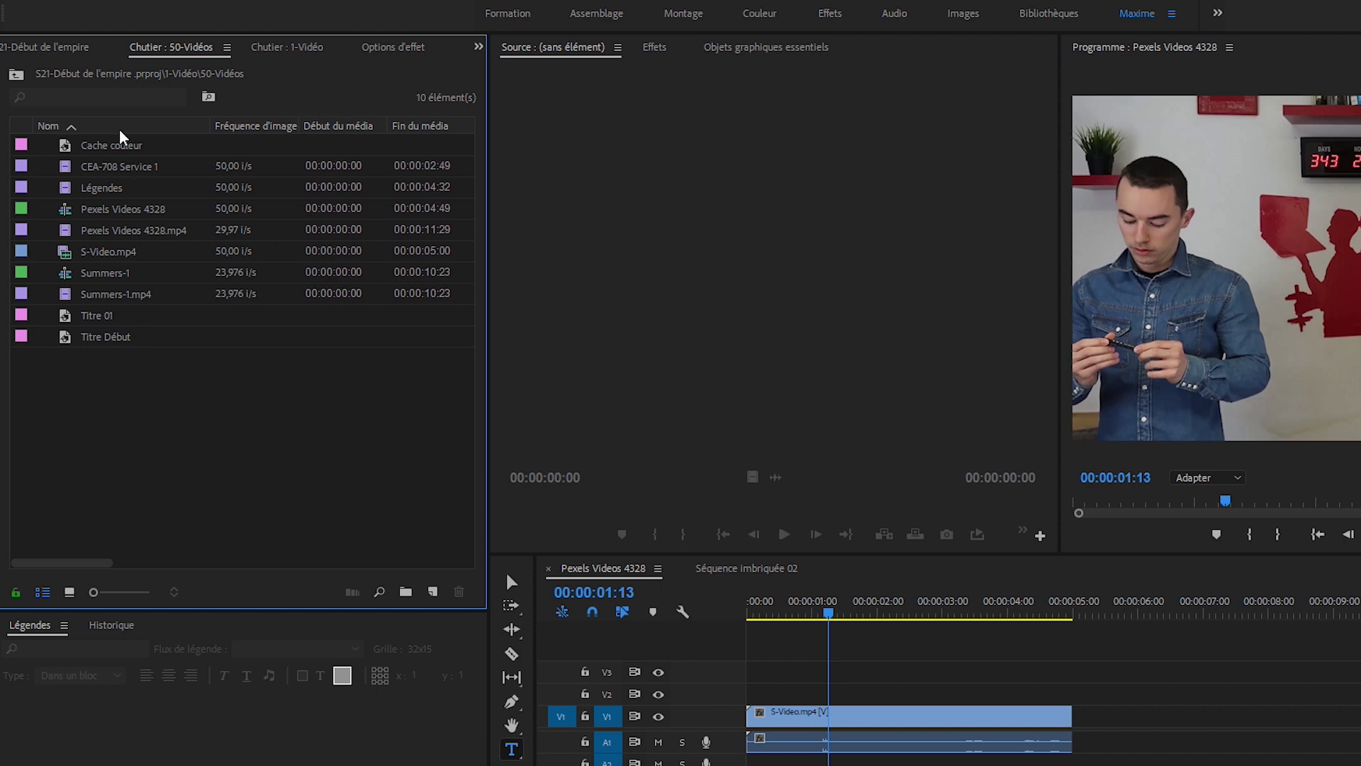
Place the exported still on V2 over S-Video.mp4, fit it to the frame size, and check it at 00:00:02:02.
{"action": "left_click", "coordinate": [56, 49]}
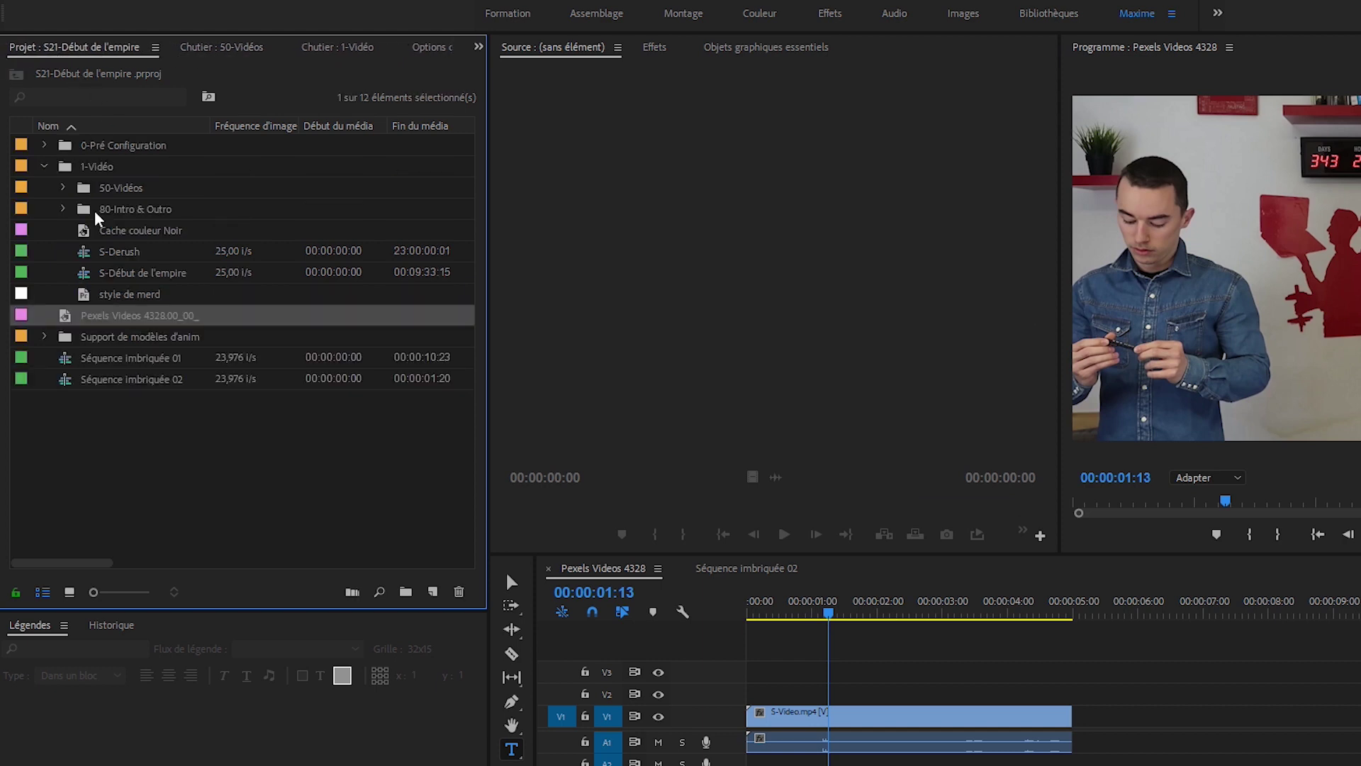
{"action": "left_click_drag", "start_coordinate": [295, 427], "coordinate": [1030, 699]}
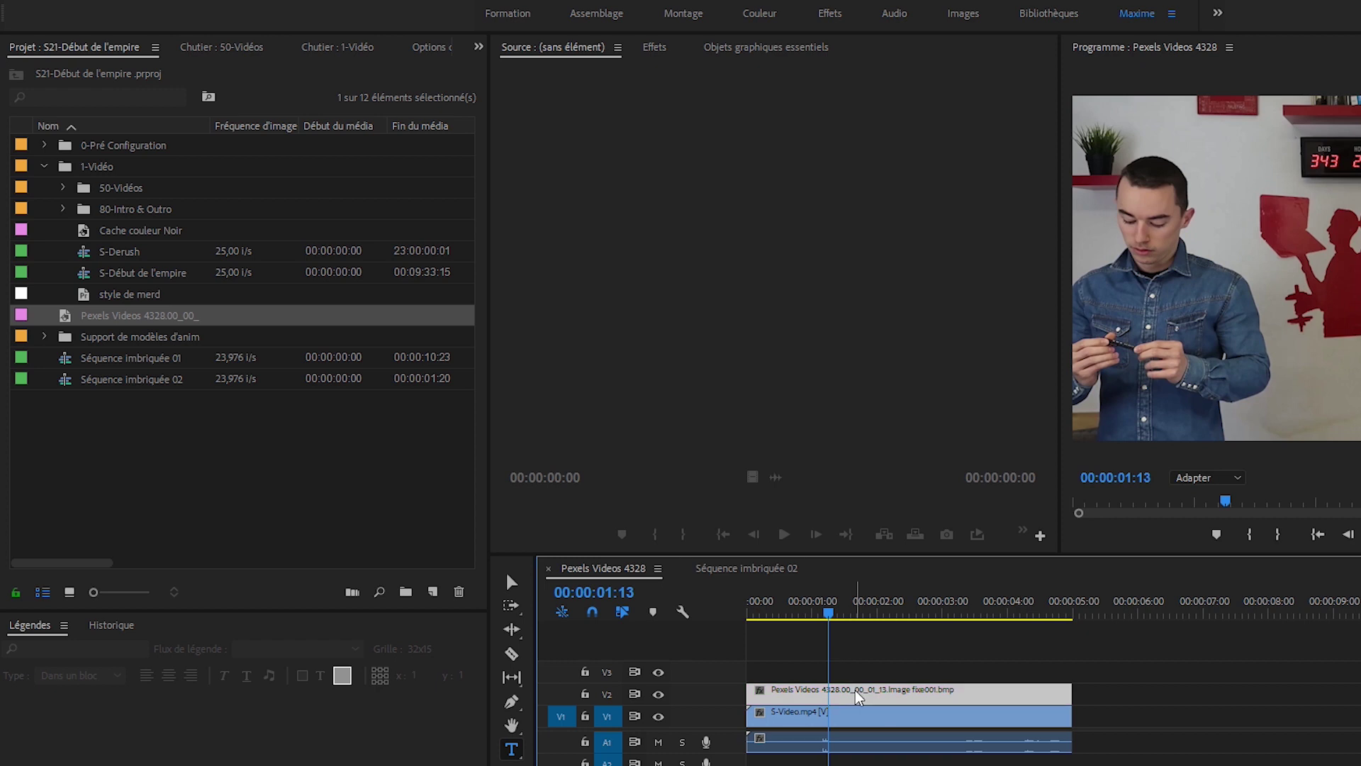
{"action": "right_click", "coordinate": [853, 687]}
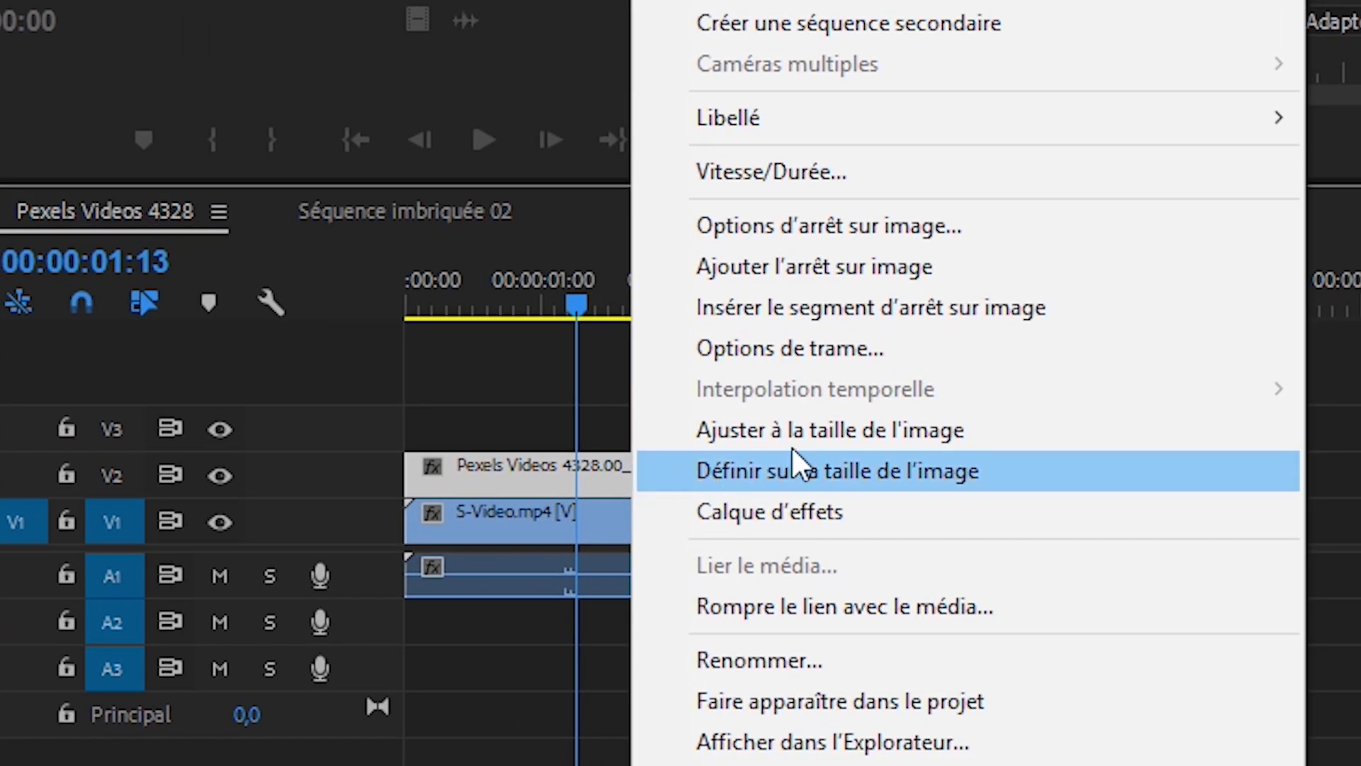
{"action": "left_click", "coordinate": [828, 436]}
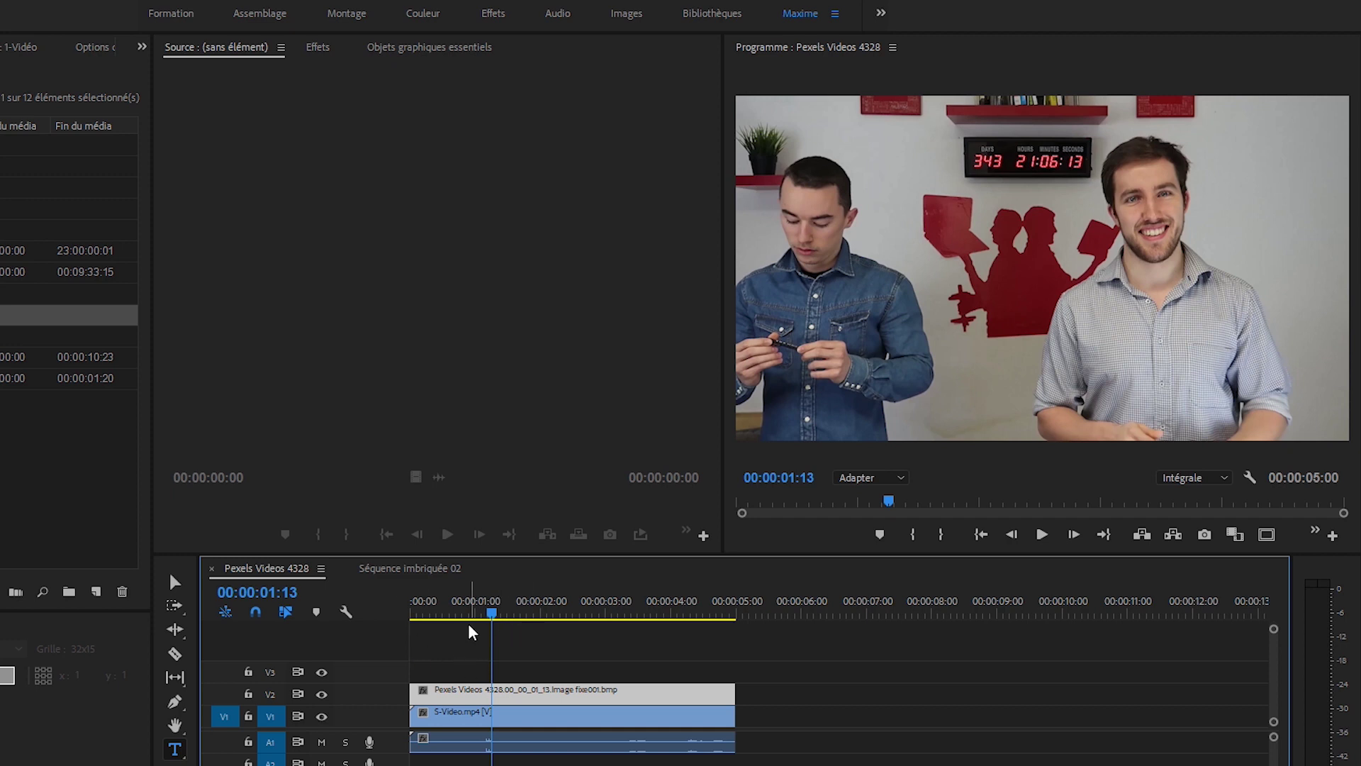
{"action": "left_click_drag", "start_coordinate": [491, 616], "coordinate": [546, 624]}
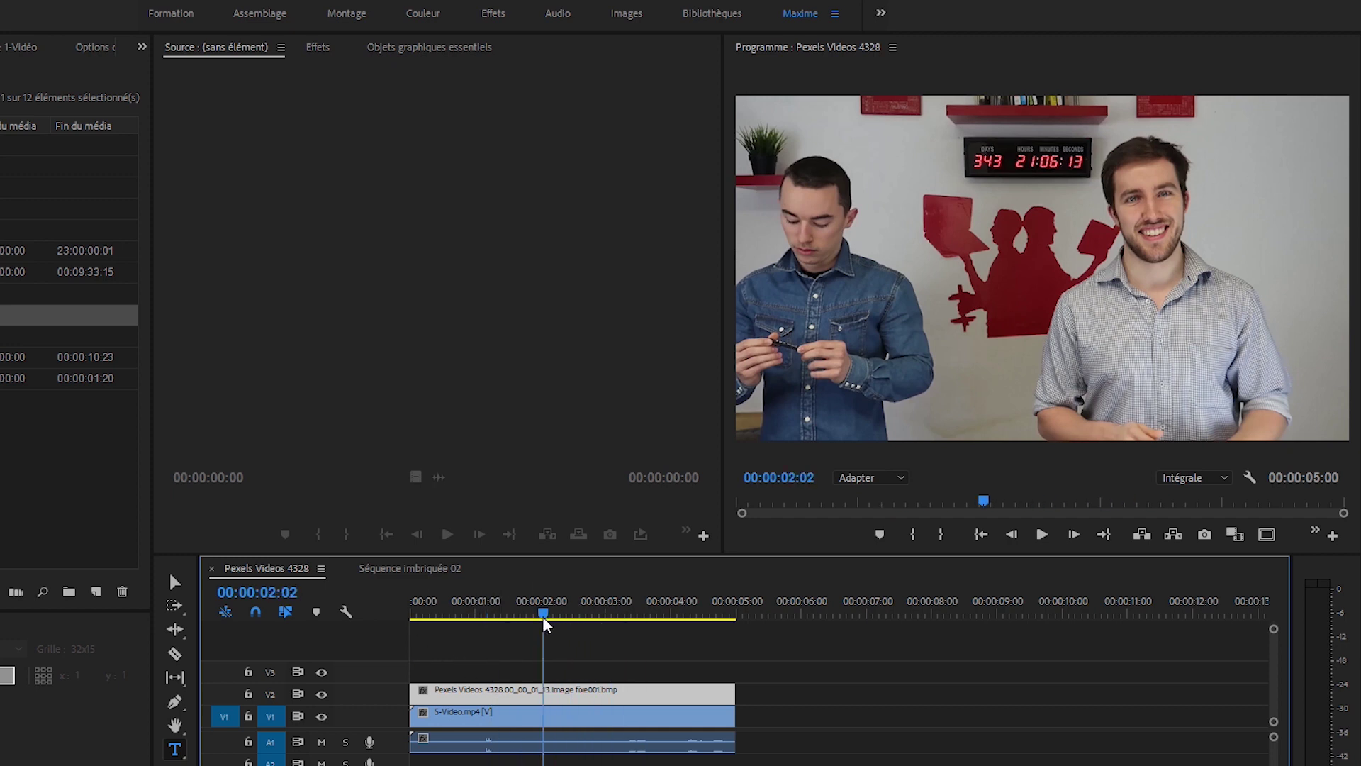